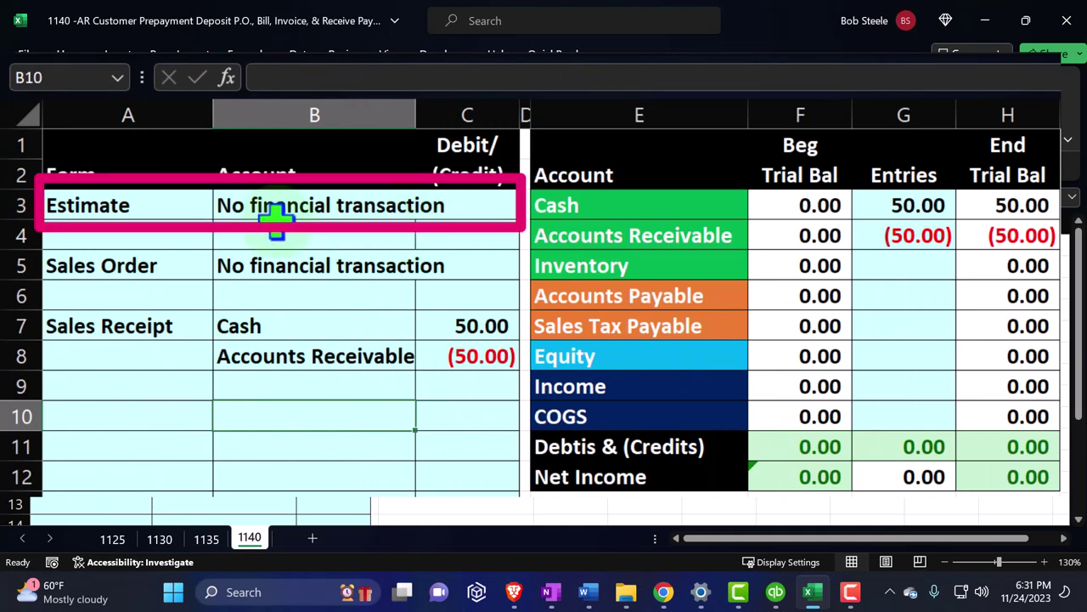
Step: Review the worksheet's Estimate, Sales Order and Sales Receipt entries and the ending trial balance for Accounts Receivable
drag(74, 209, 278, 208)
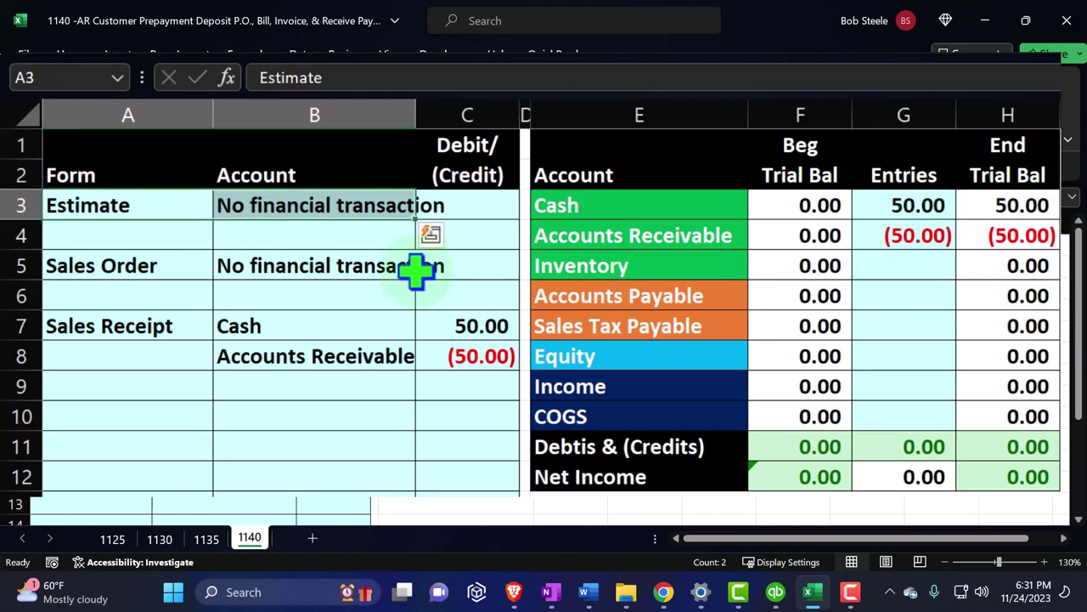
drag(107, 254, 294, 267)
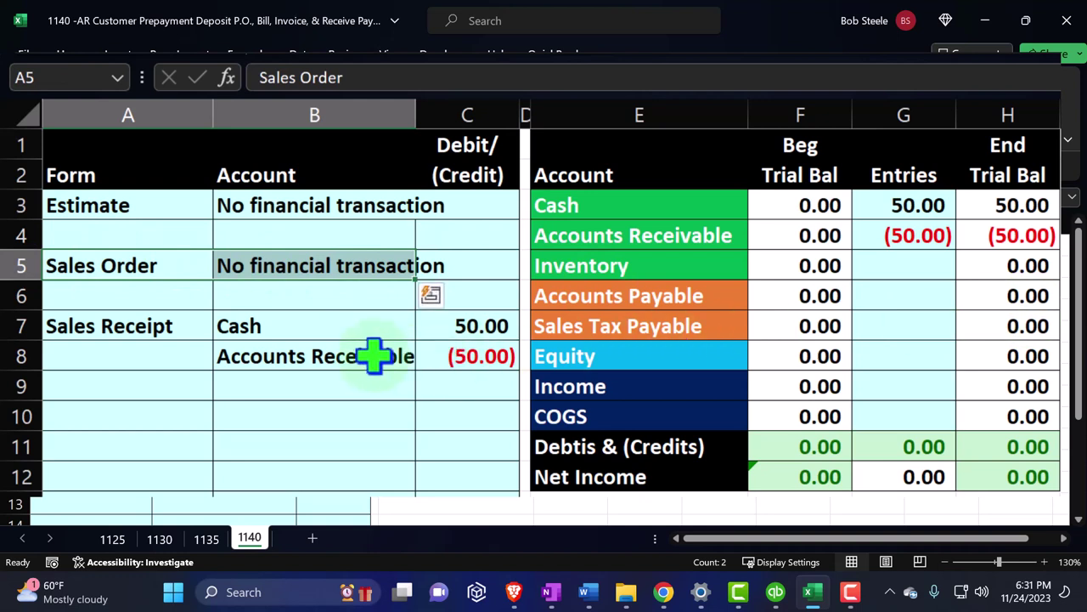
click(156, 325)
drag(157, 325, 469, 361)
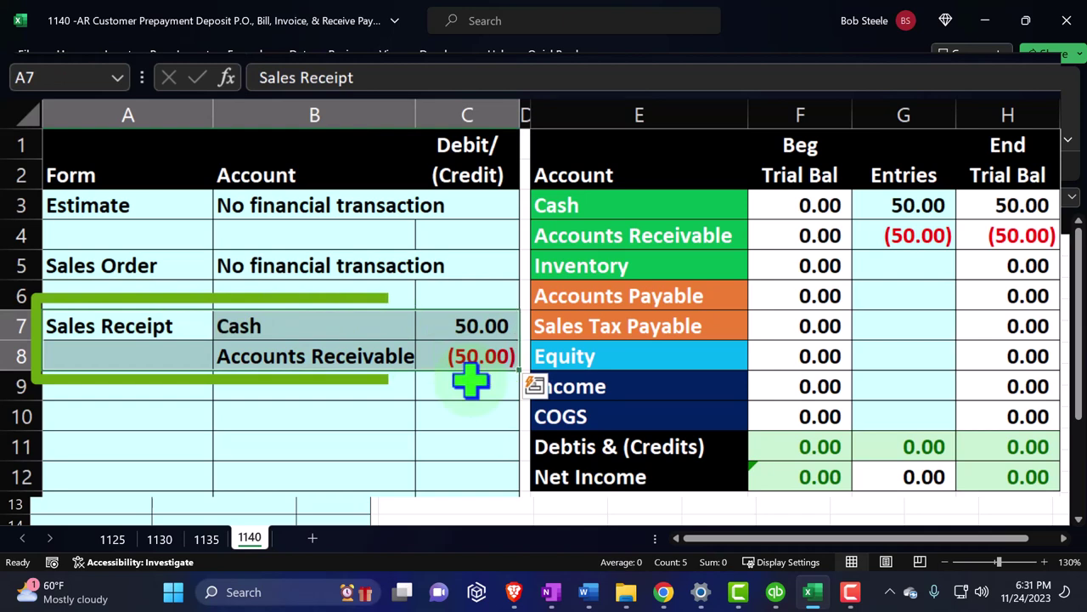
click(1026, 240)
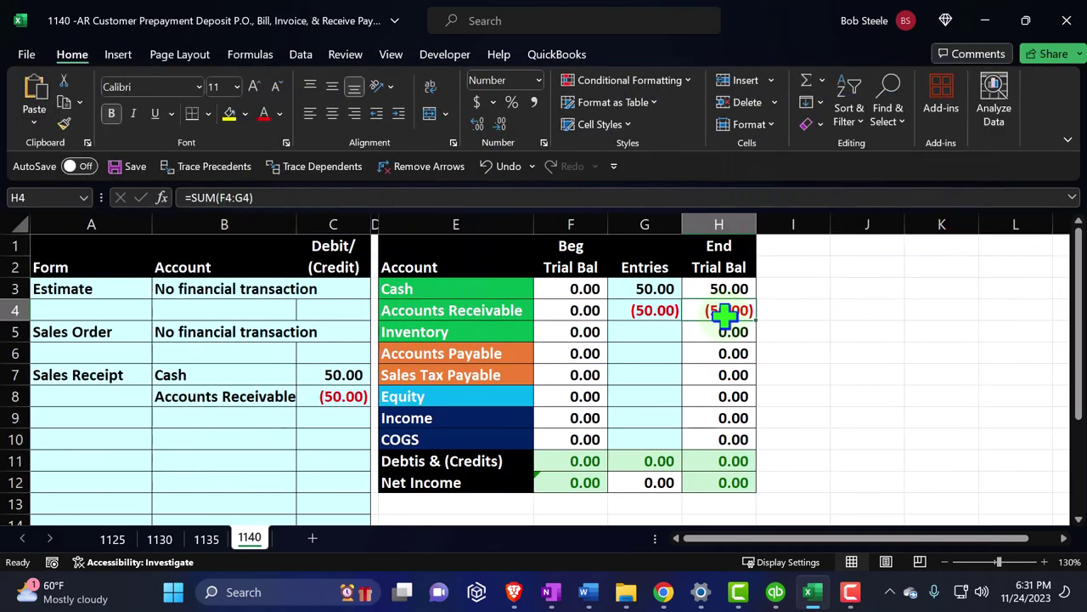
Step: Switch to QuickBooks, bring up the Balance Sheet and run the Customer Balance Detail report
click(776, 592)
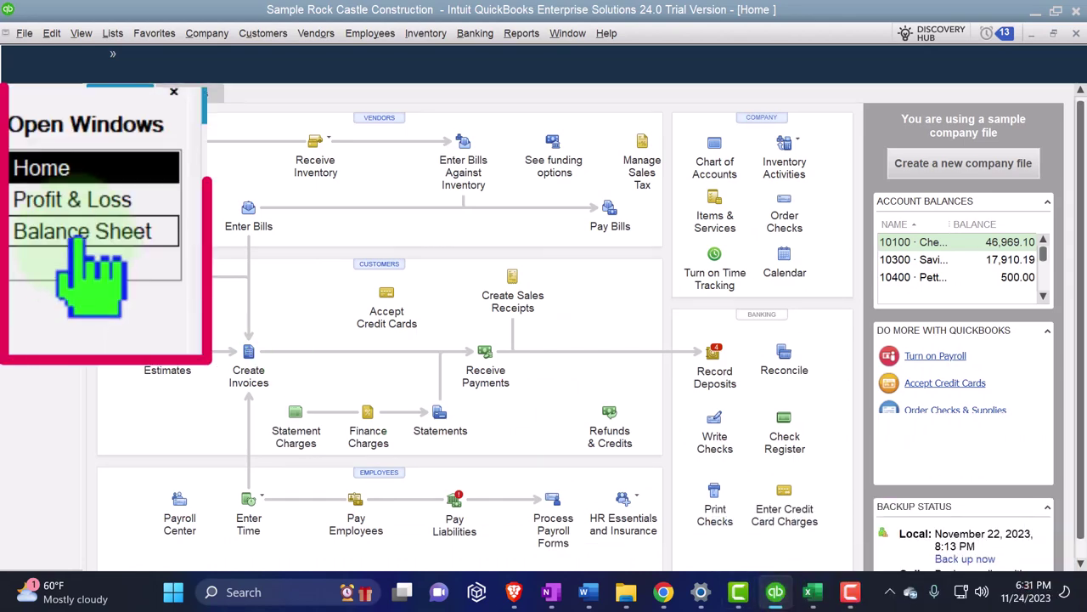
click(25, 148)
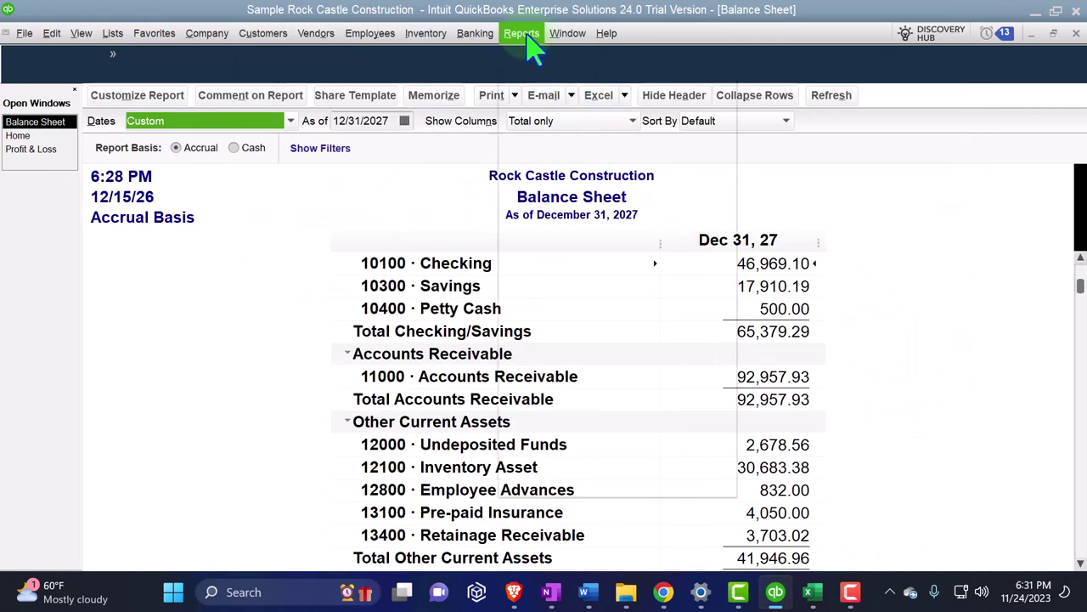
click(527, 37)
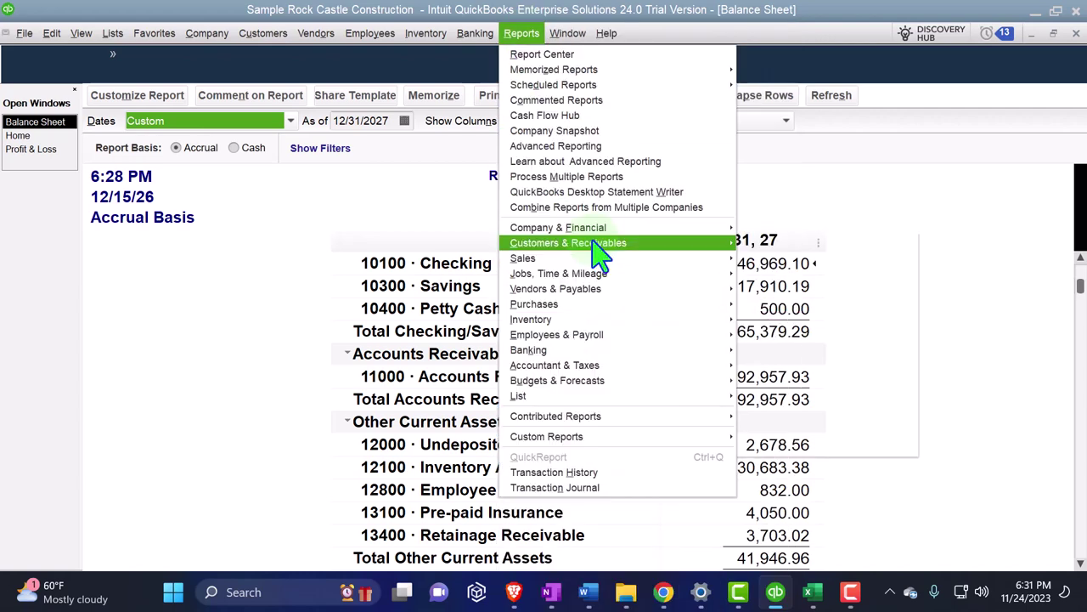
mouse_move(589, 242)
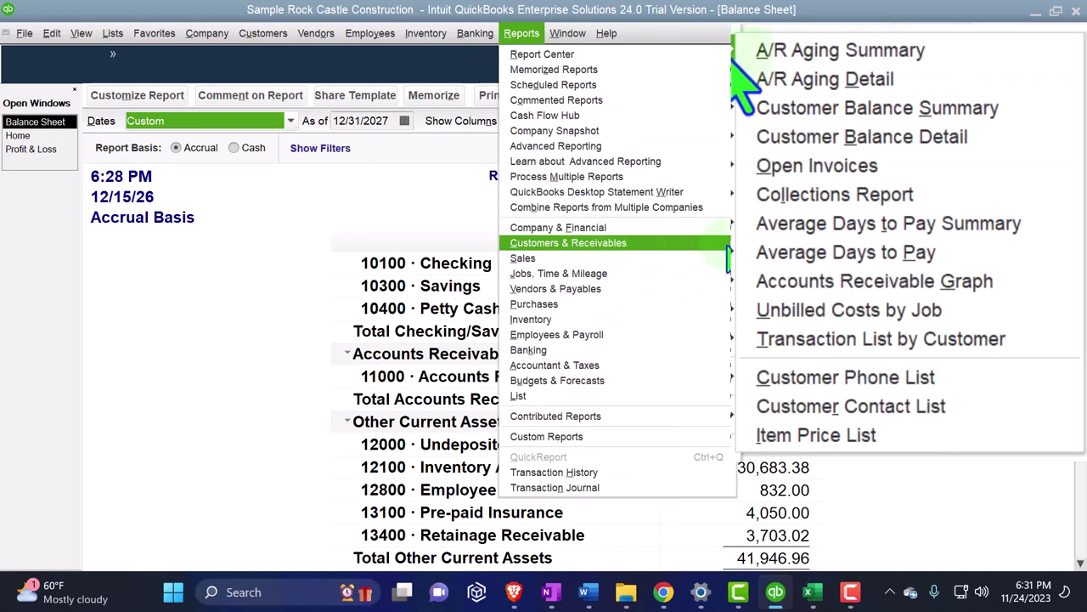
click(858, 136)
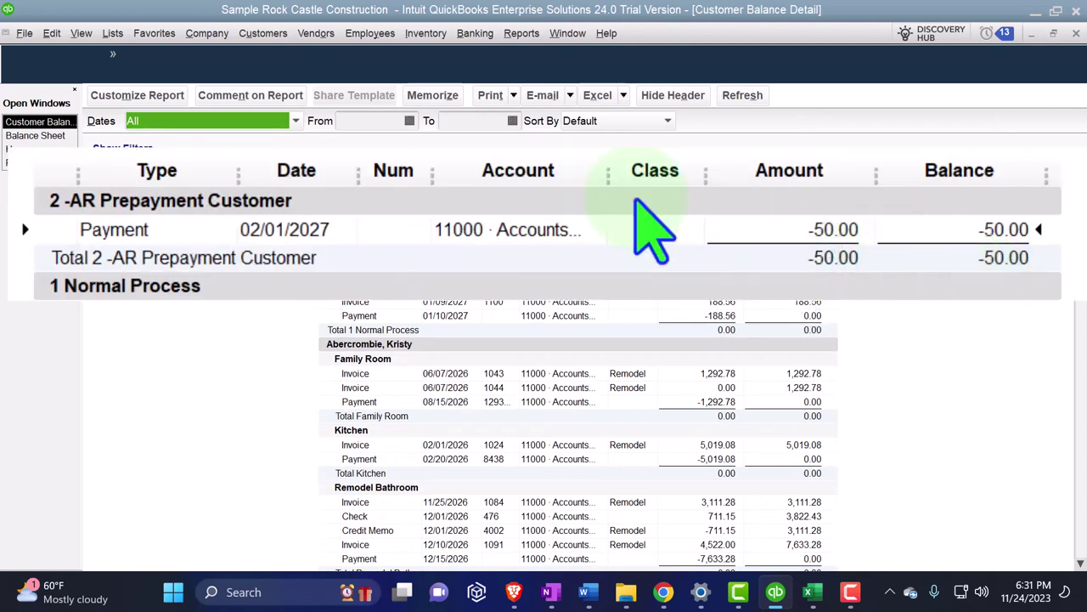
Step: Customize the Customer Balance Detail report to use font size 12 for the column labels and the rest of its text
click(160, 101)
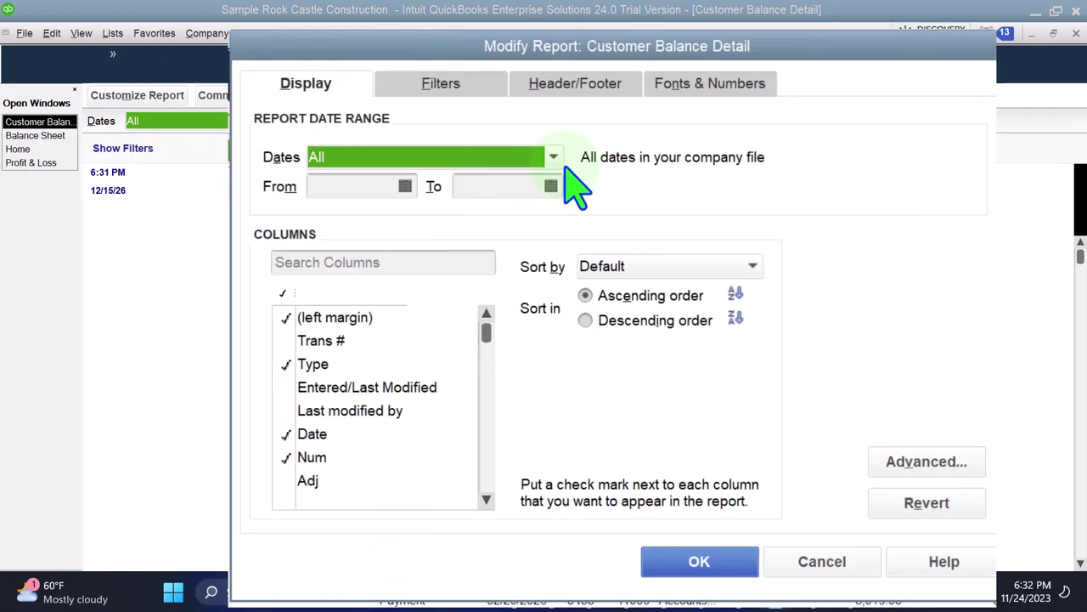
click(670, 86)
click(600, 372)
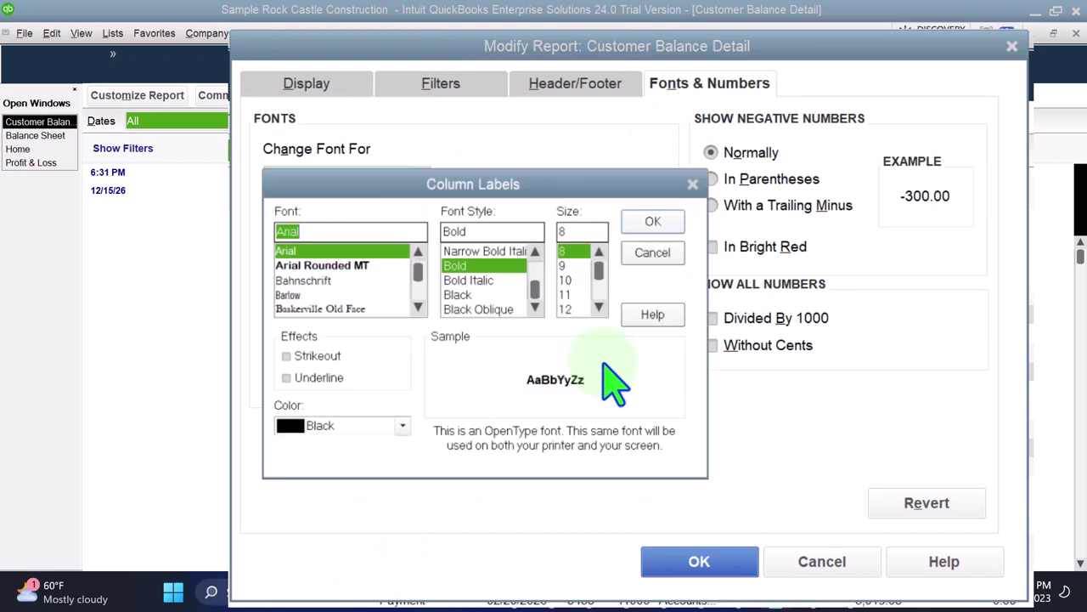
click(522, 369)
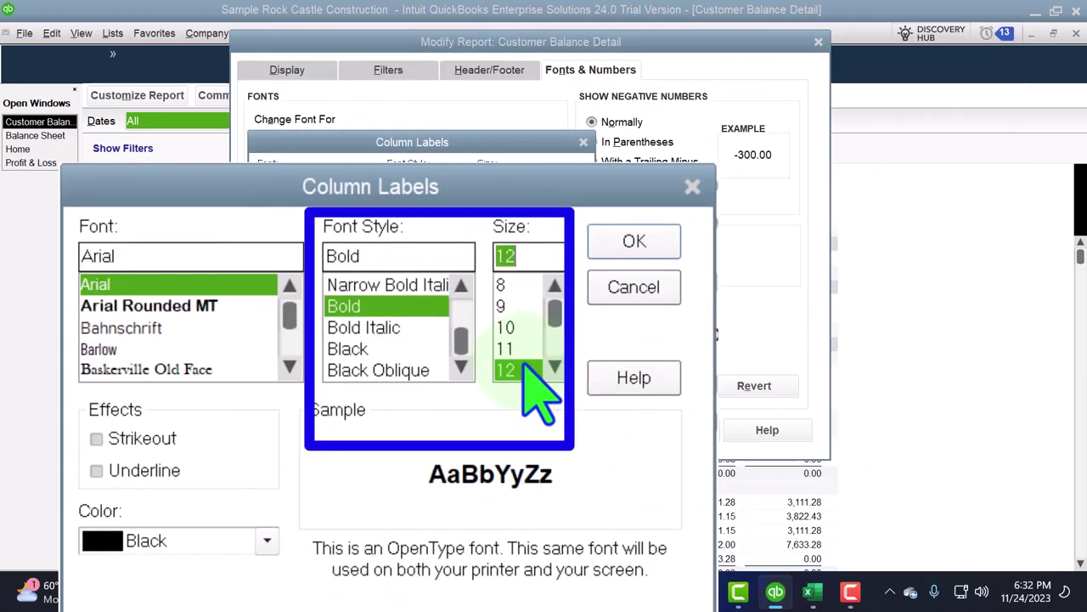
click(624, 247)
click(534, 281)
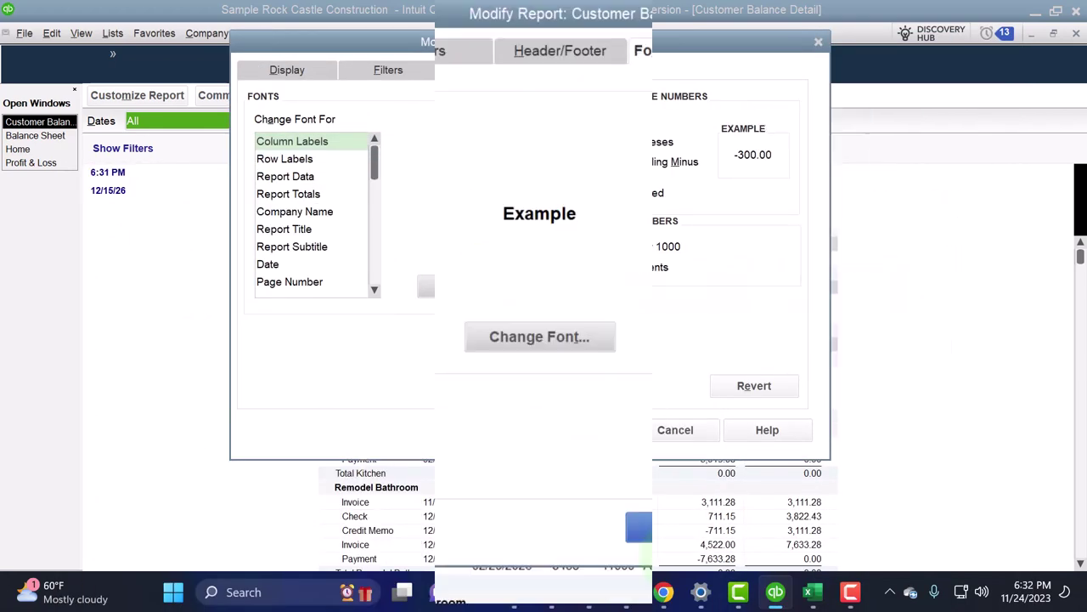
click(583, 430)
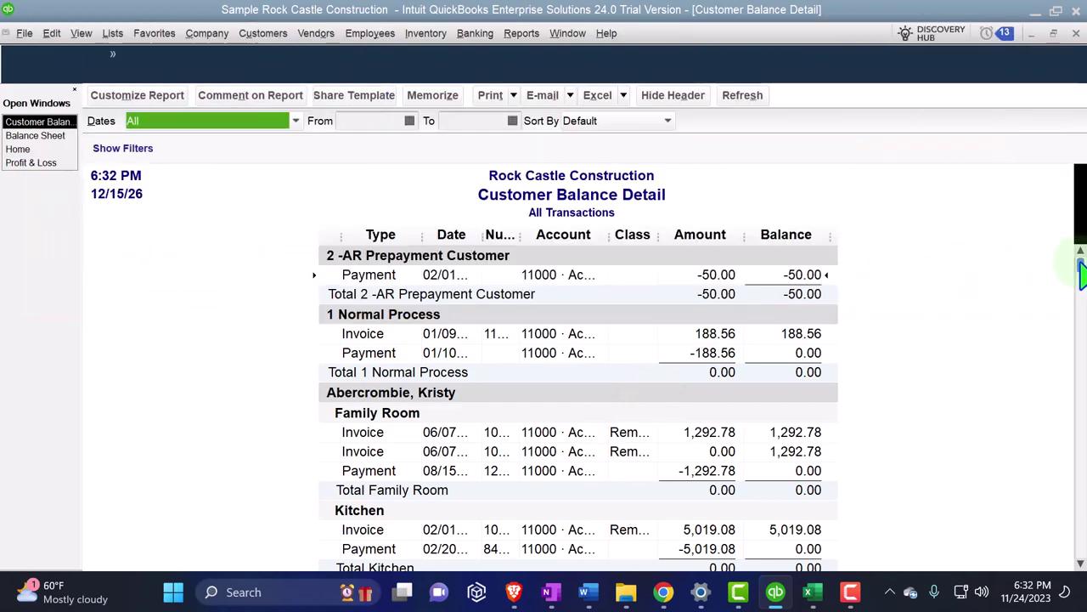
Step: Compare the customer balance report's total with Accounts Receivable on the Balance Sheet, and open the Customer Center
drag(1081, 270, 1079, 560)
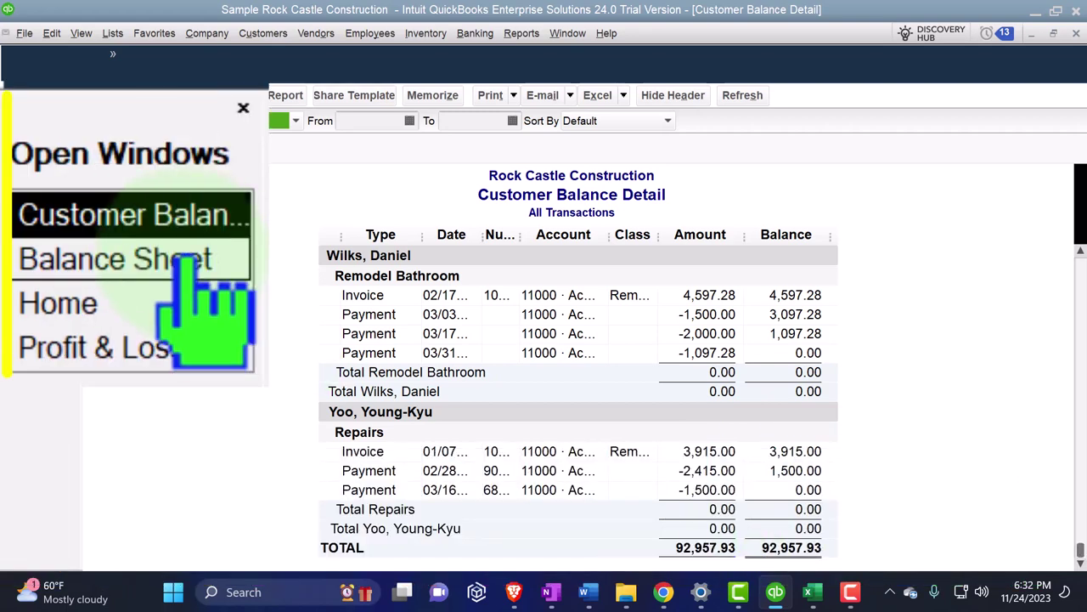
click(51, 135)
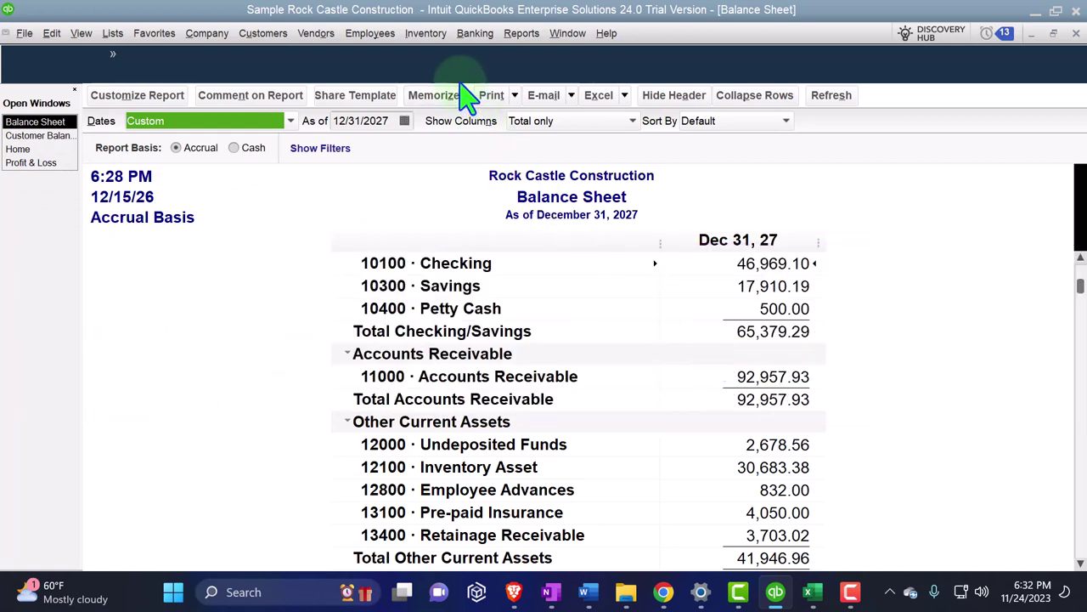
click(271, 36)
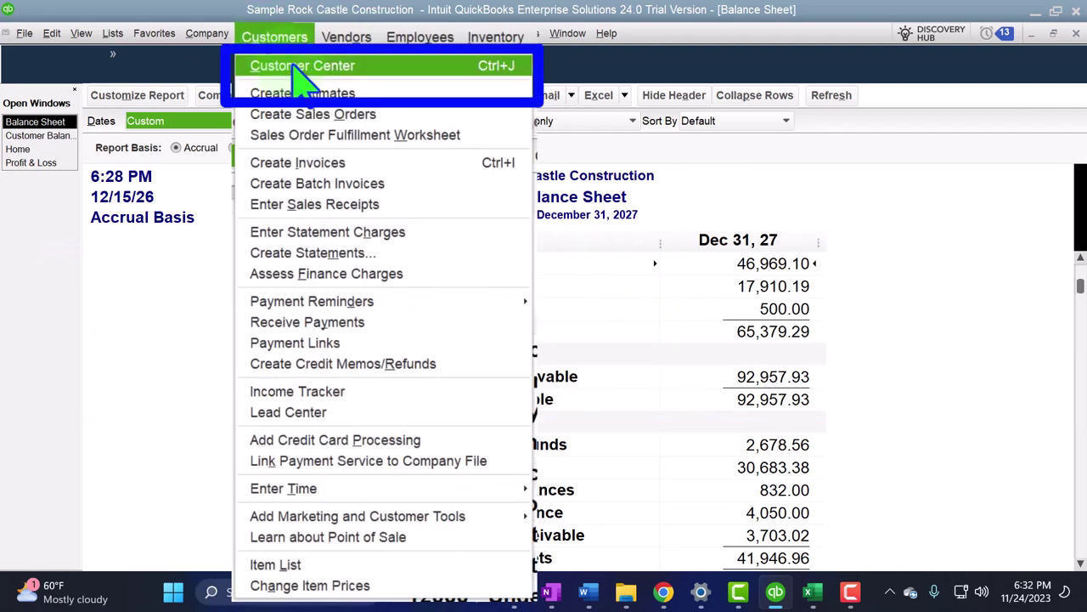
click(284, 66)
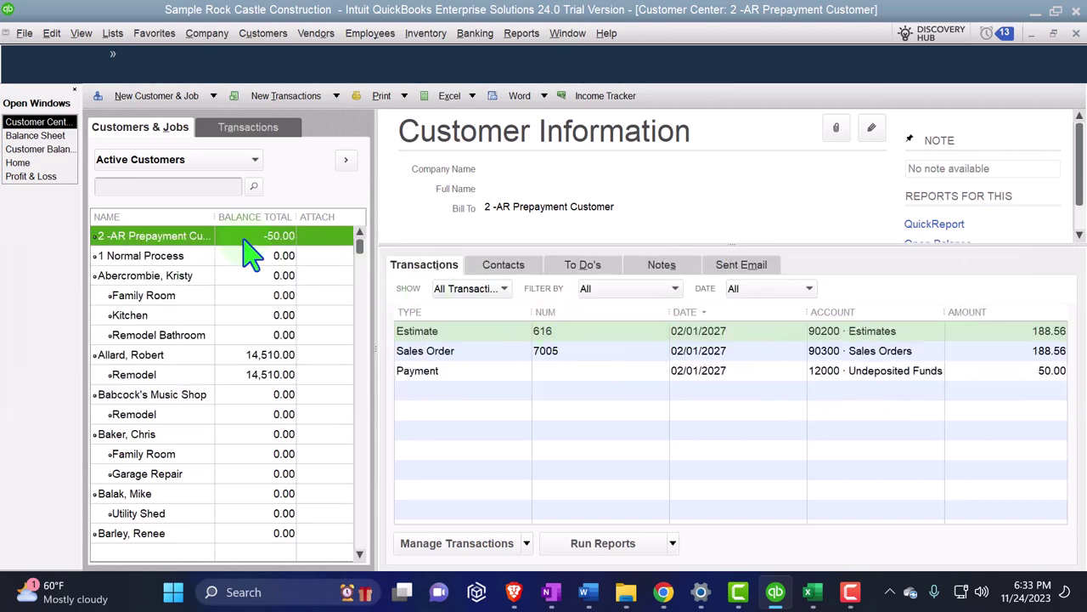
click(76, 265)
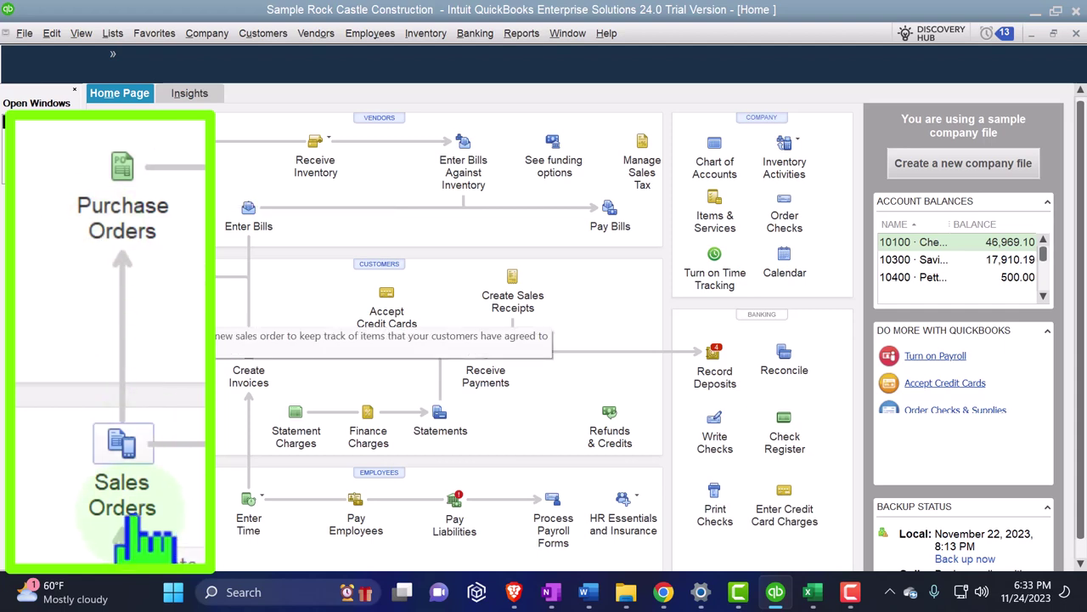
click(128, 472)
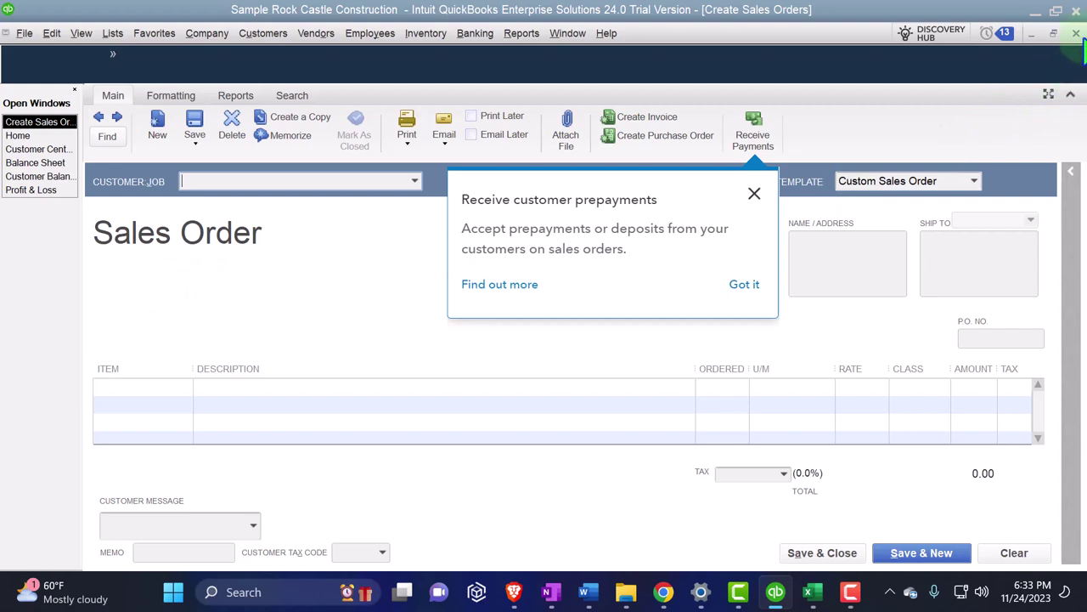
click(1076, 33)
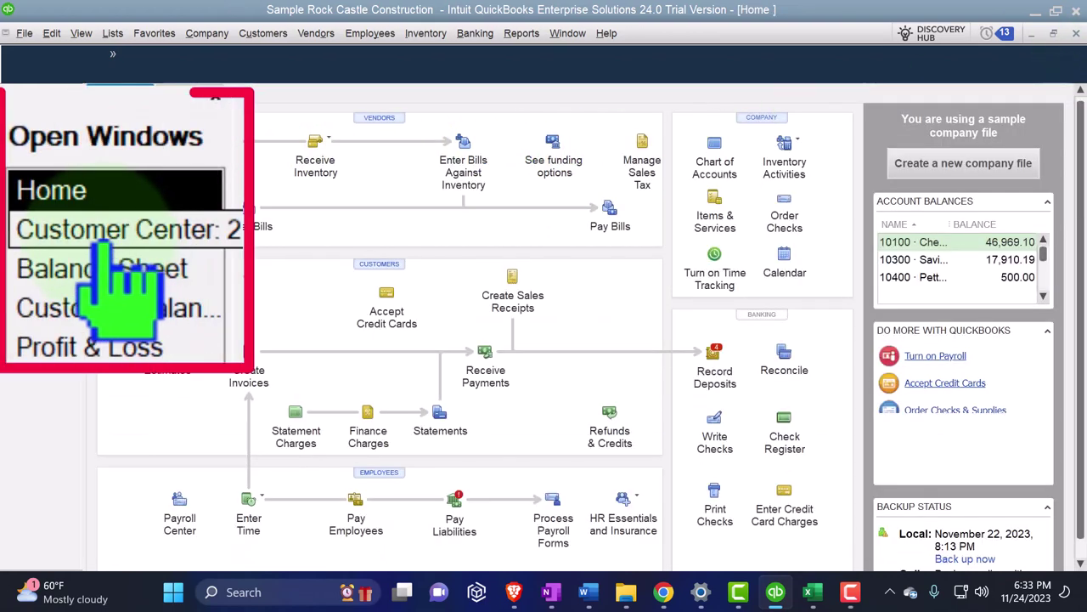
click(38, 137)
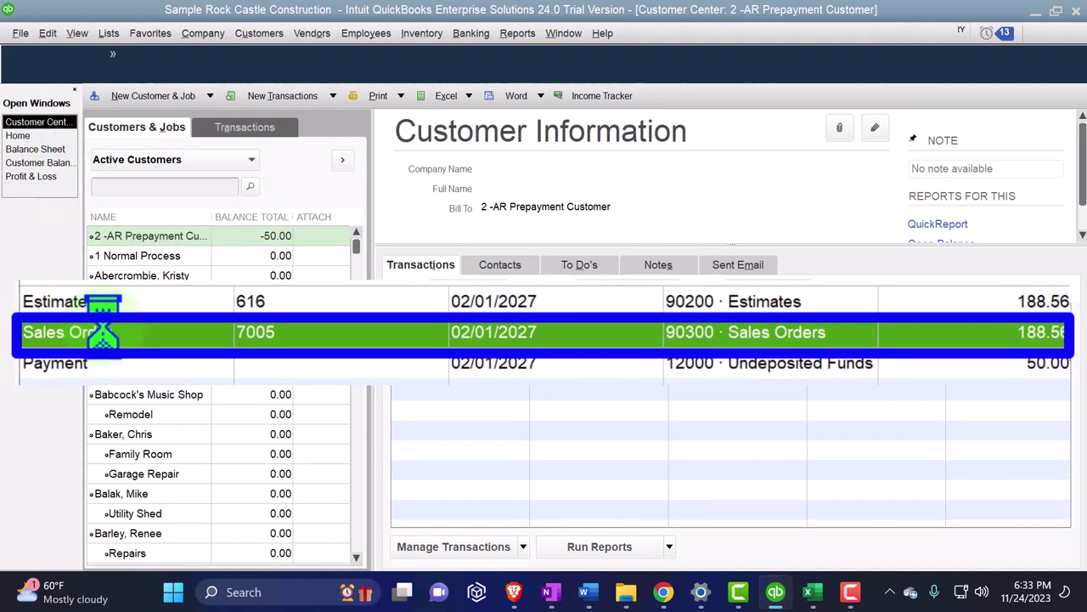
Step: Open the 2 -AR Prepayment Customer's sales order and create a purchase order from it for all allowed items
double_click(441, 351)
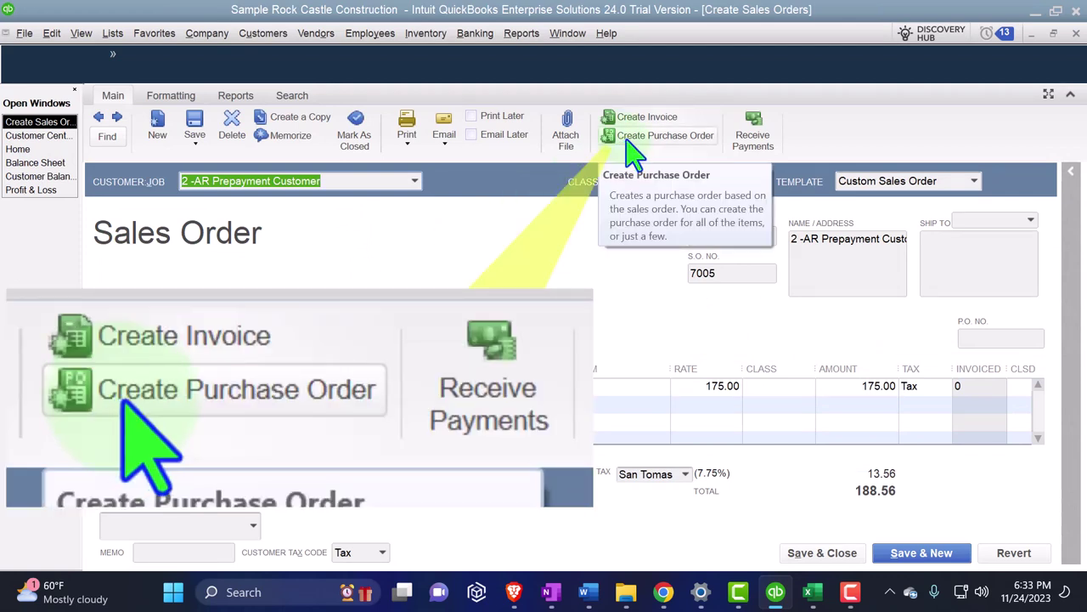
click(627, 142)
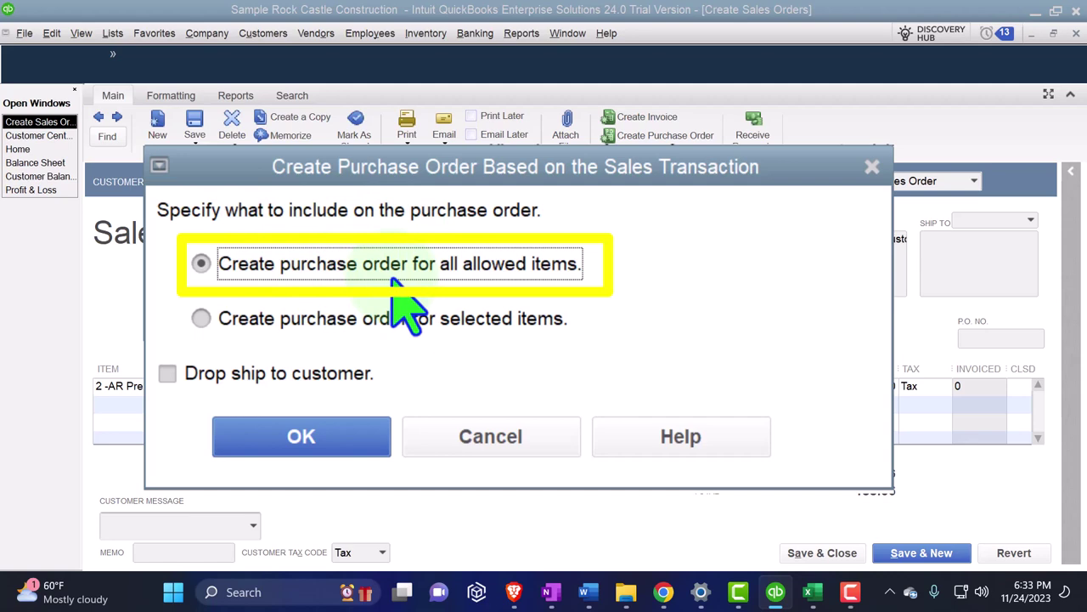
click(357, 451)
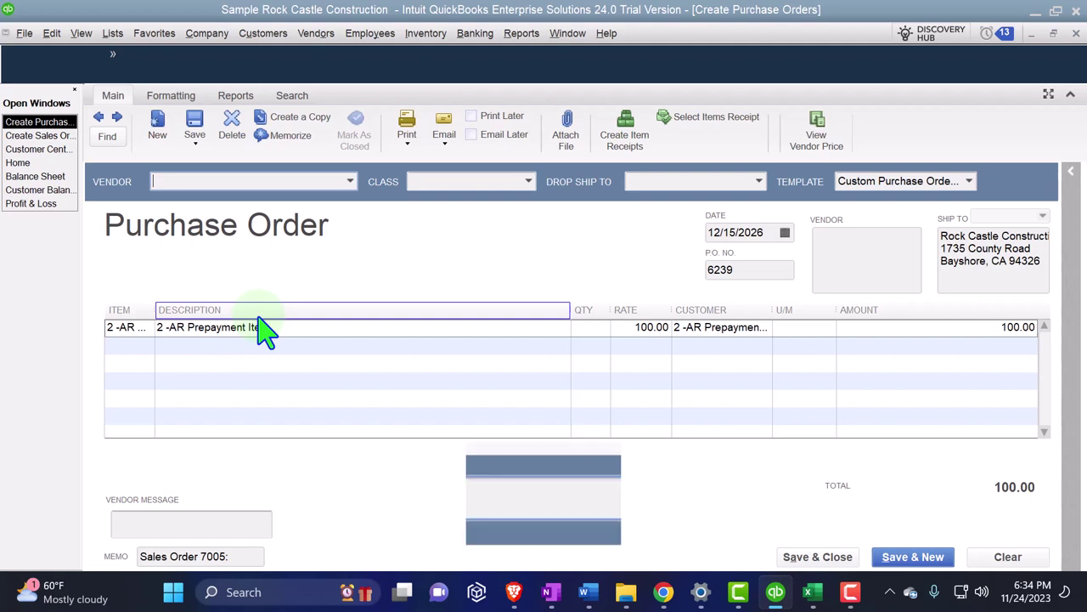
Step: Enter "2 -AR Customer Deposit Vendor" as the purchase order's vendor and quick-add it to the vendor list
text(2)
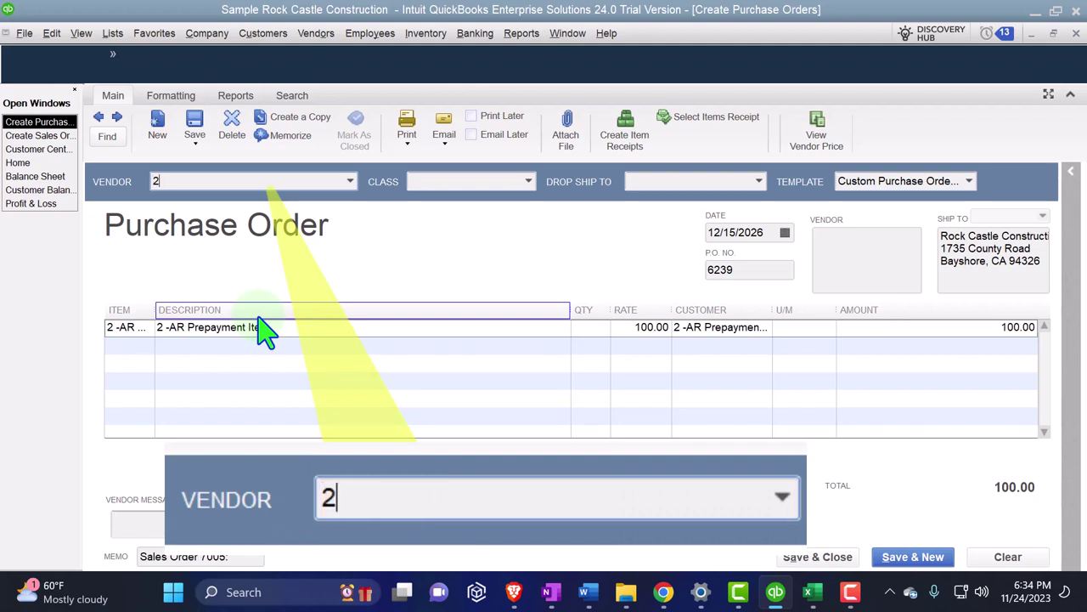
text( -AR)
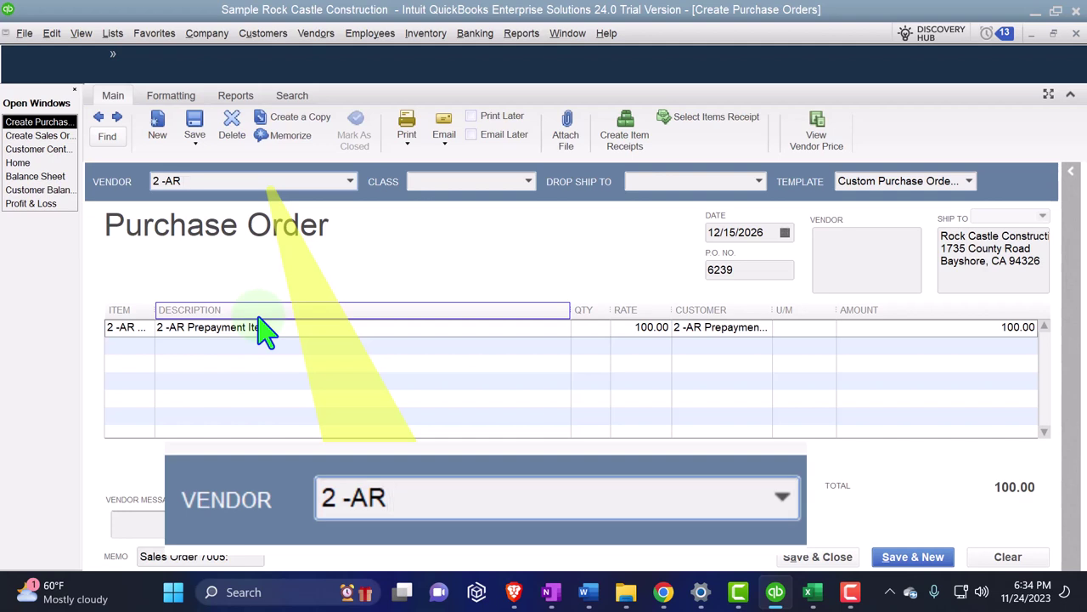
text( De)
key(BackSpace)
key(BackSpace)
text(Cus)
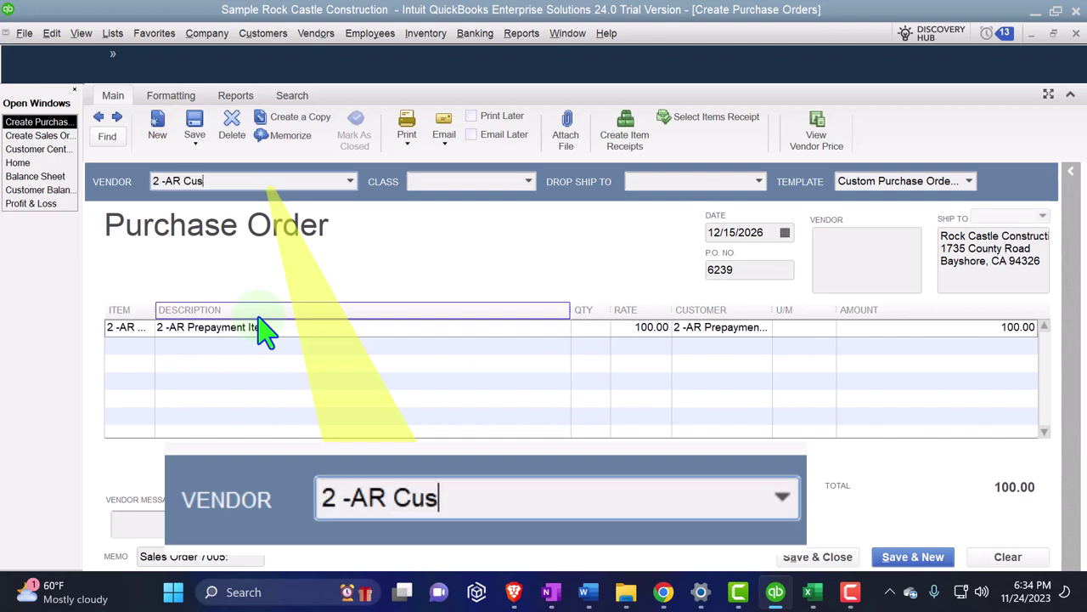
text(tomer Deposit Vendor)
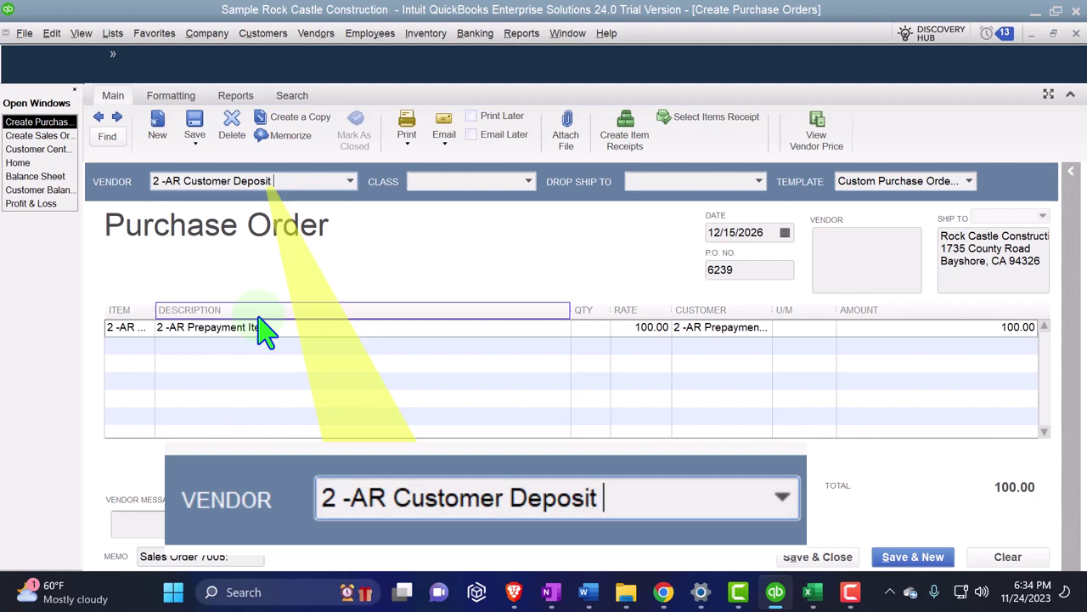
key(shift+Left)
key(shift+Left)
key(shift+Left)
key(shift+Left)
key(shift+Left)
key(shift+Left)
key(shift+Left)
key(shift+Left)
key(shift+Left)
key(shift+Left)
key(shift+Left)
key(shift+Left)
key(shift+Left)
key(shift+Left)
key(shift+Left)
key(shift+Left)
key(shift+Left)
key(shift+Left)
key(shift+Left)
key(shift+Left)
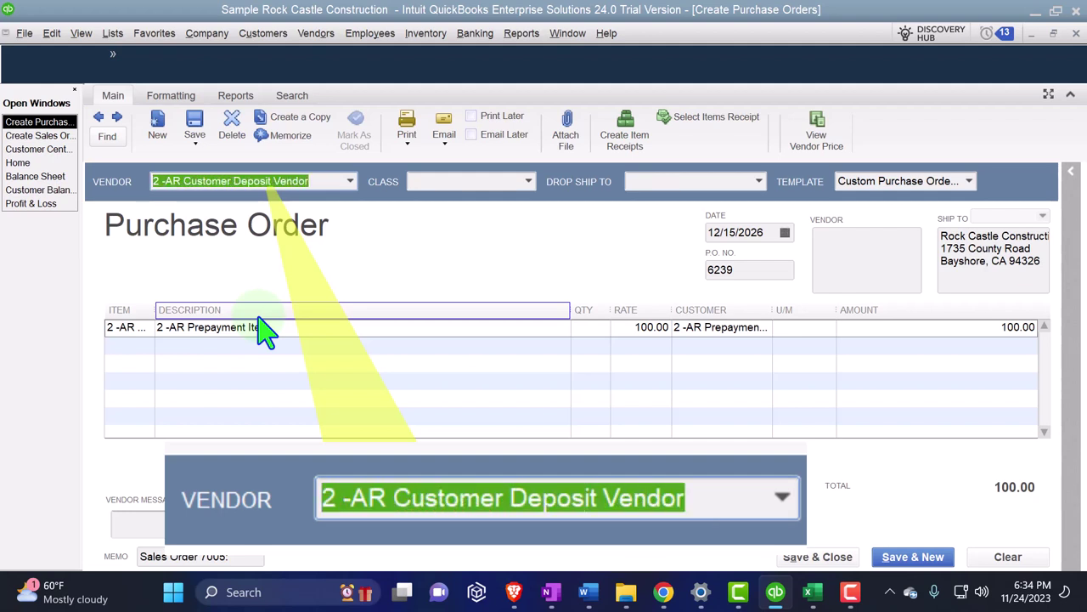
key(Tab)
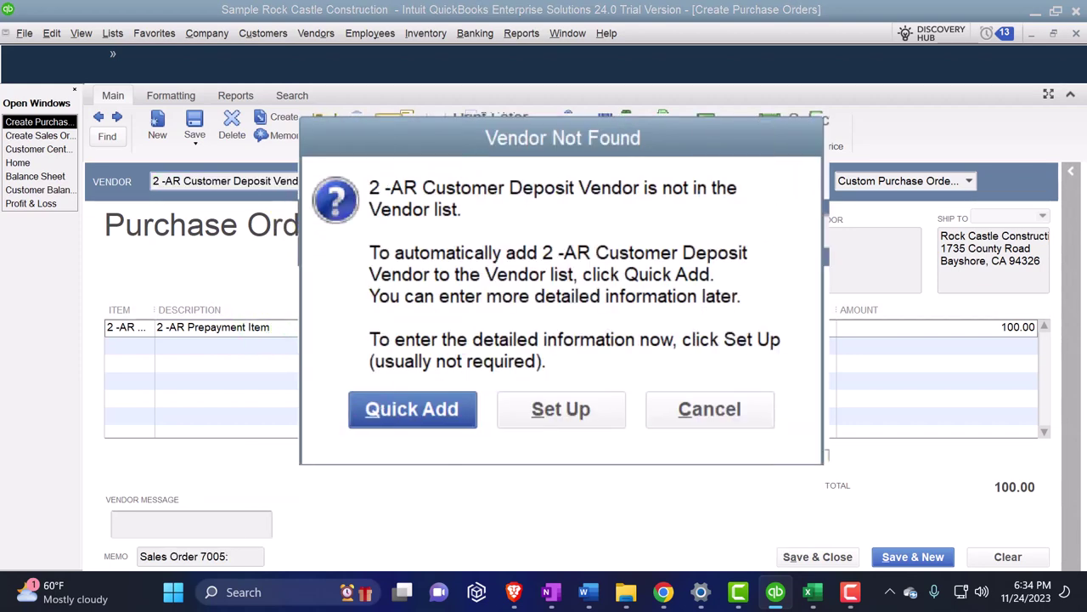
click(407, 422)
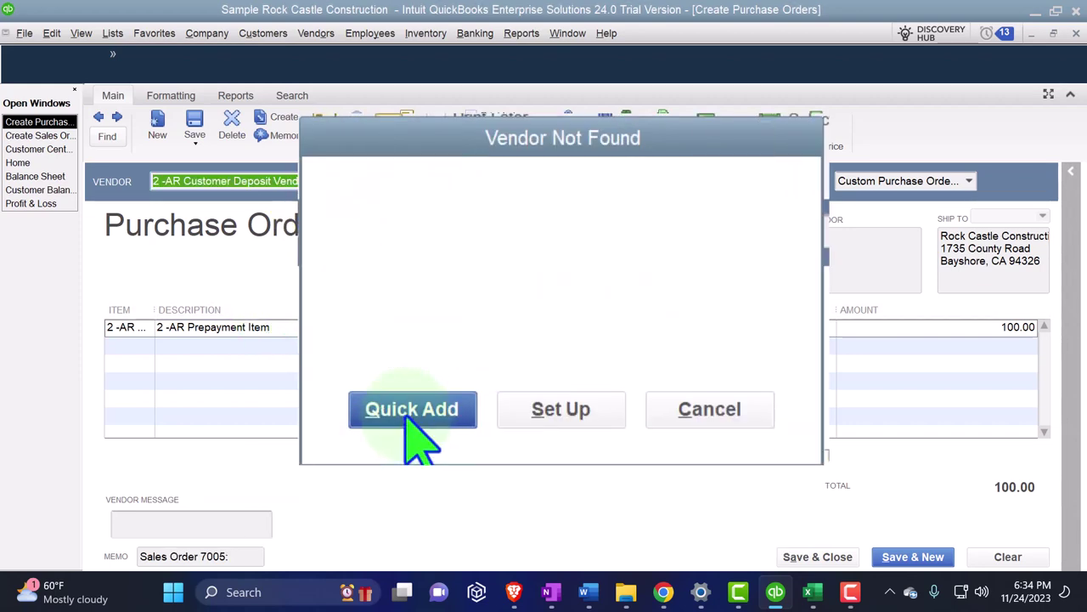
Step: Set the purchase order's date to 02/13/27
key(Tab)
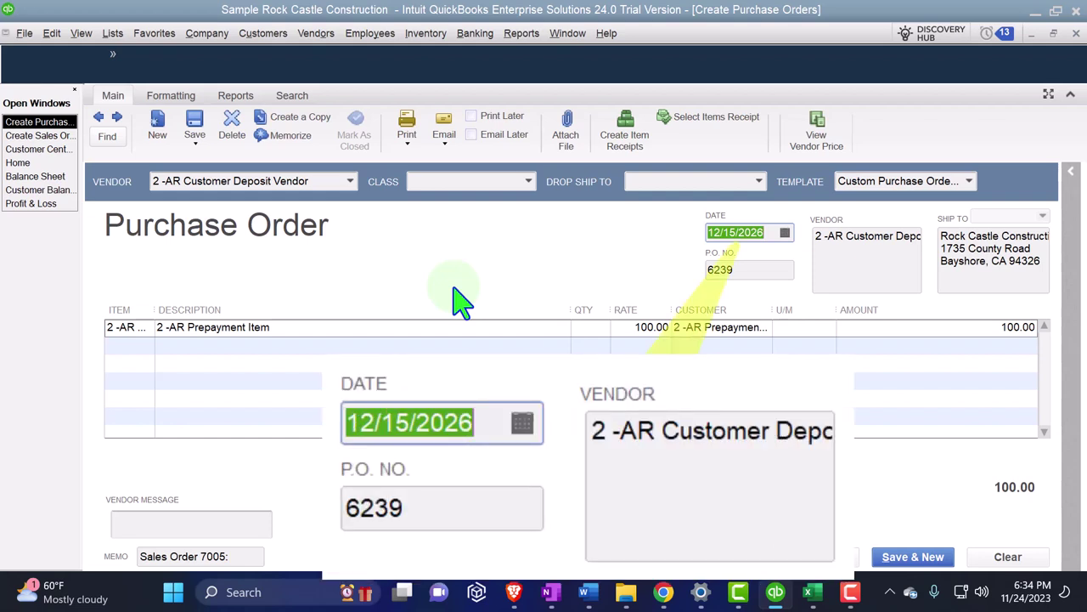
text(02)
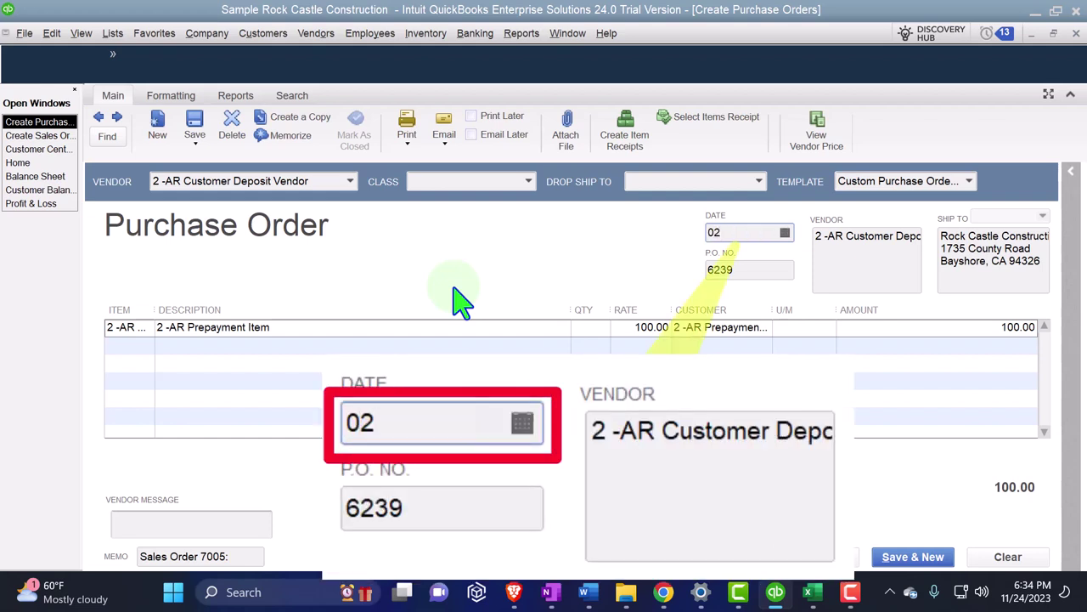
text(/13/2027)
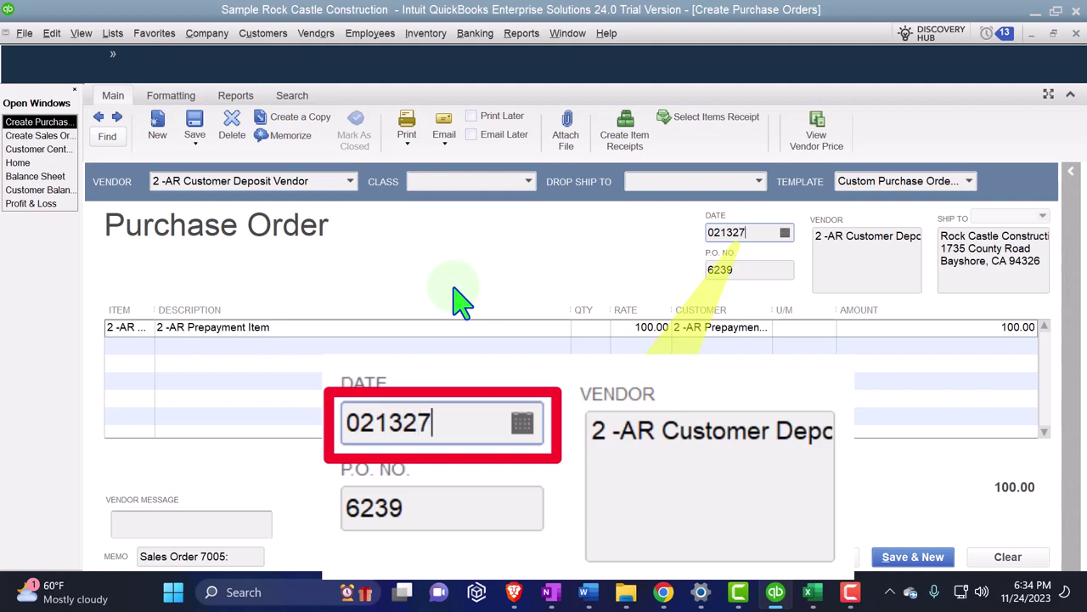
Step: Go through the purchase order's 2 -AR Prepayment Item line and save and close the order
key(Tab)
key(Tab)
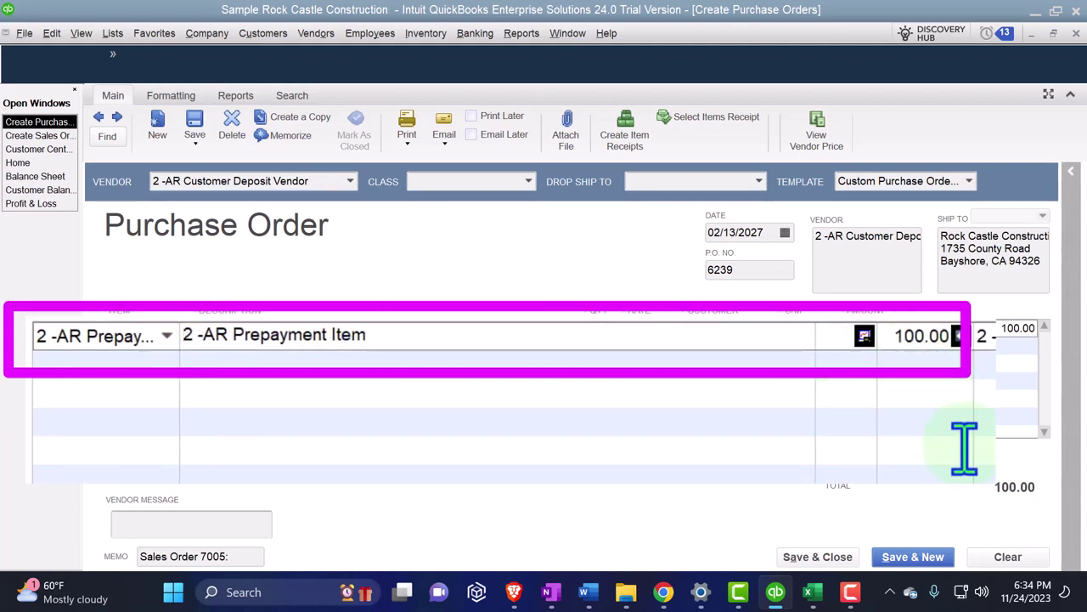
key(Tab)
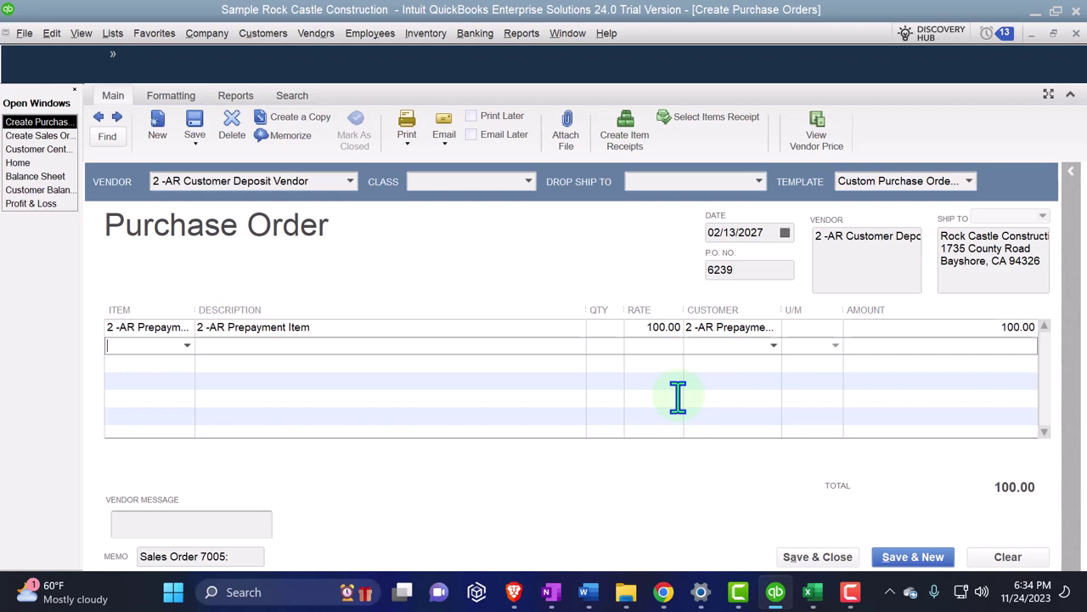
click(1032, 507)
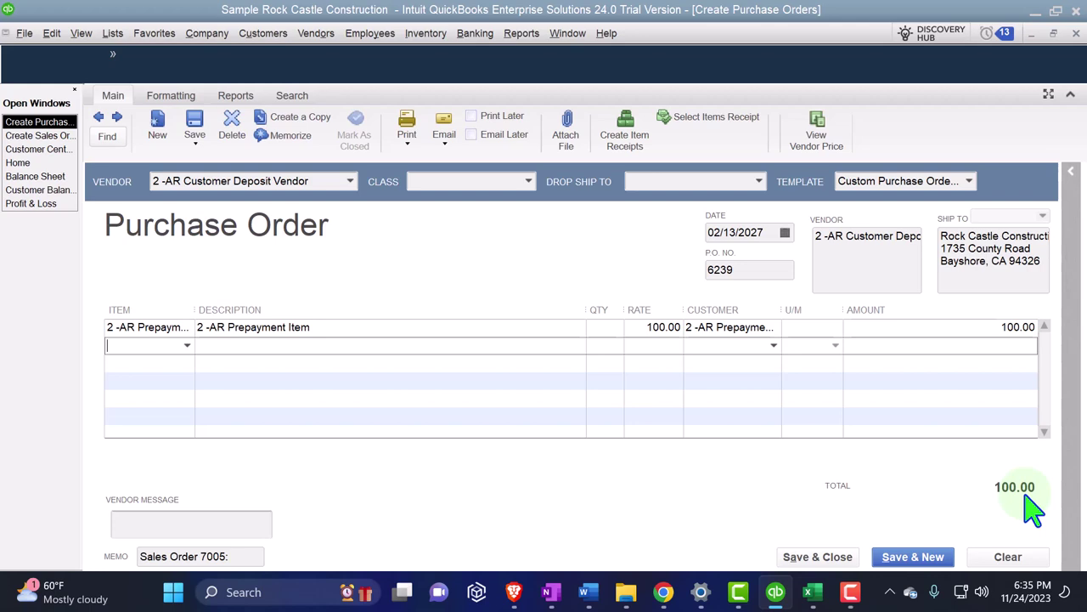
click(820, 560)
Step: In the Excel workbook, copy the Purchase Order "No financial transaction" entry from sheet 1130 to cell A10 of sheet 1140
click(812, 592)
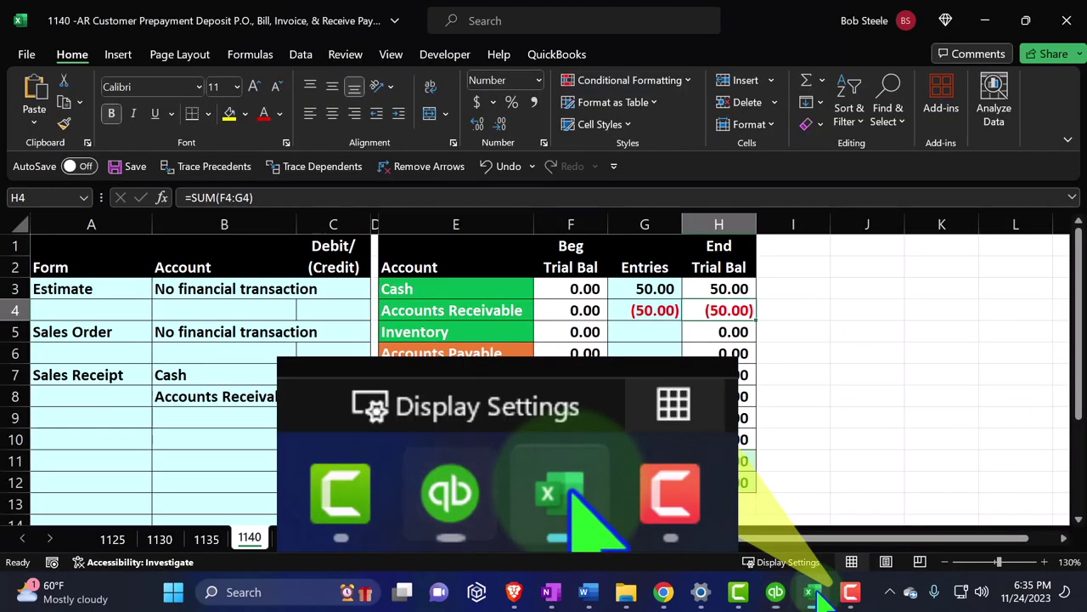
click(206, 539)
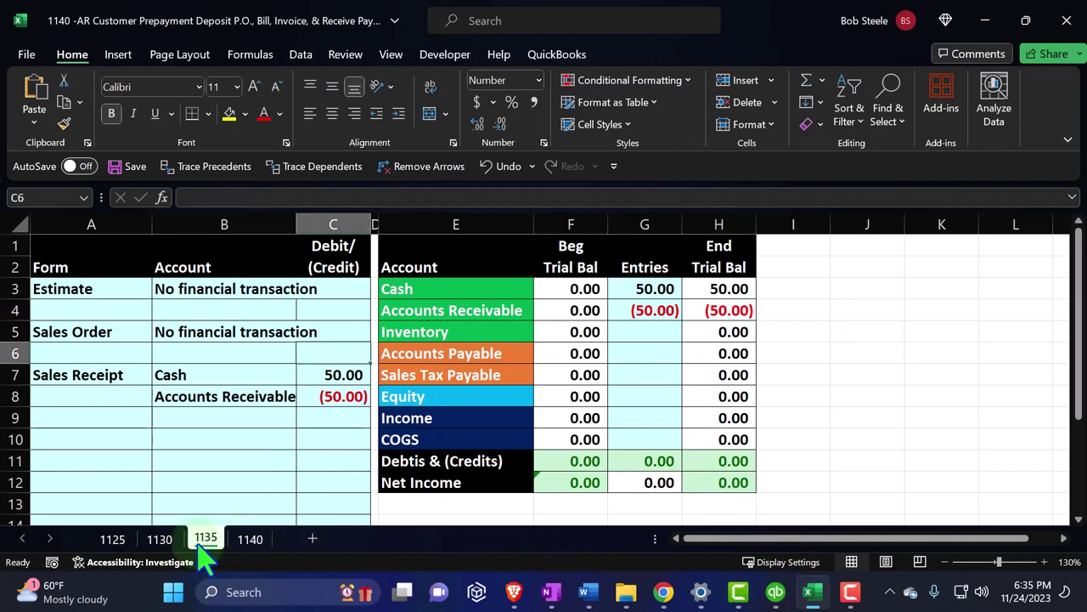
click(247, 540)
click(159, 538)
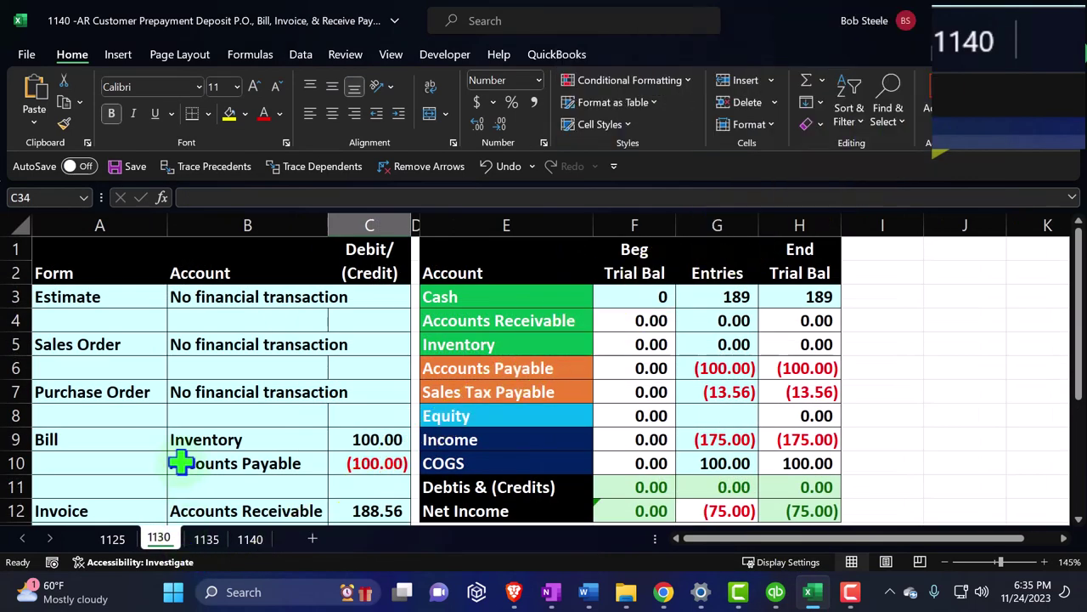
drag(119, 387, 254, 391)
key(ctrl+c)
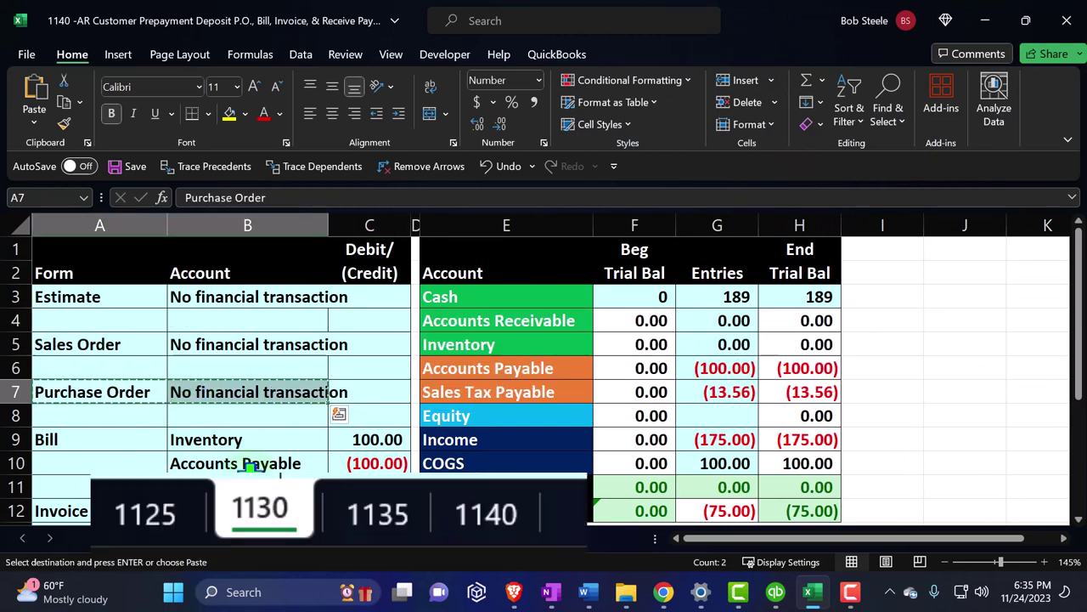
click(249, 539)
click(104, 437)
key(ctrl+v)
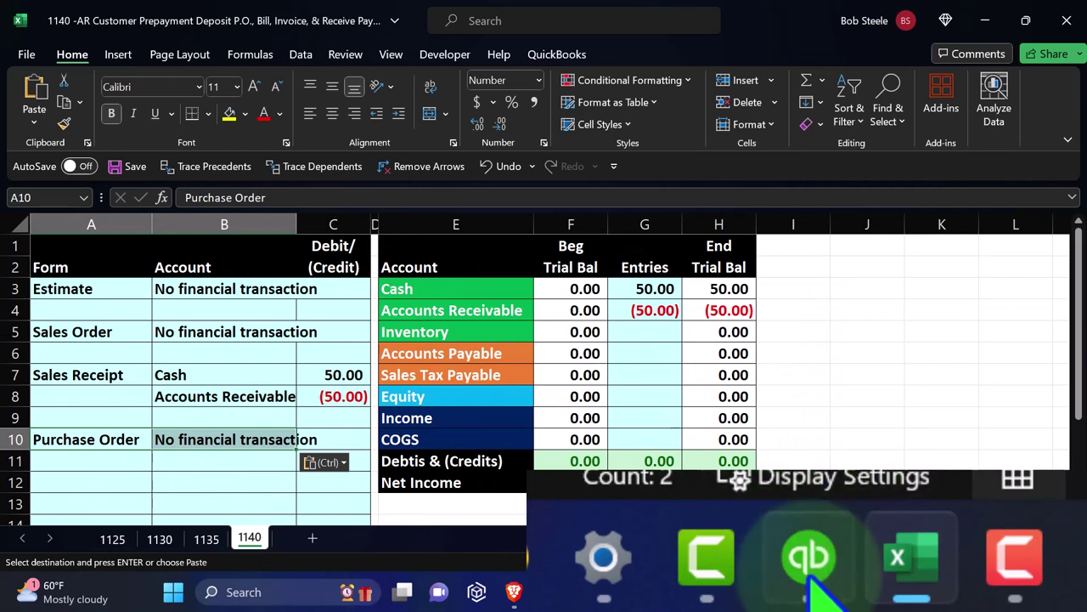
Step: Back in QuickBooks, close the sales order and view the 2 -AR Customer Deposit Vendor's transactions in the Vendor Center
click(775, 592)
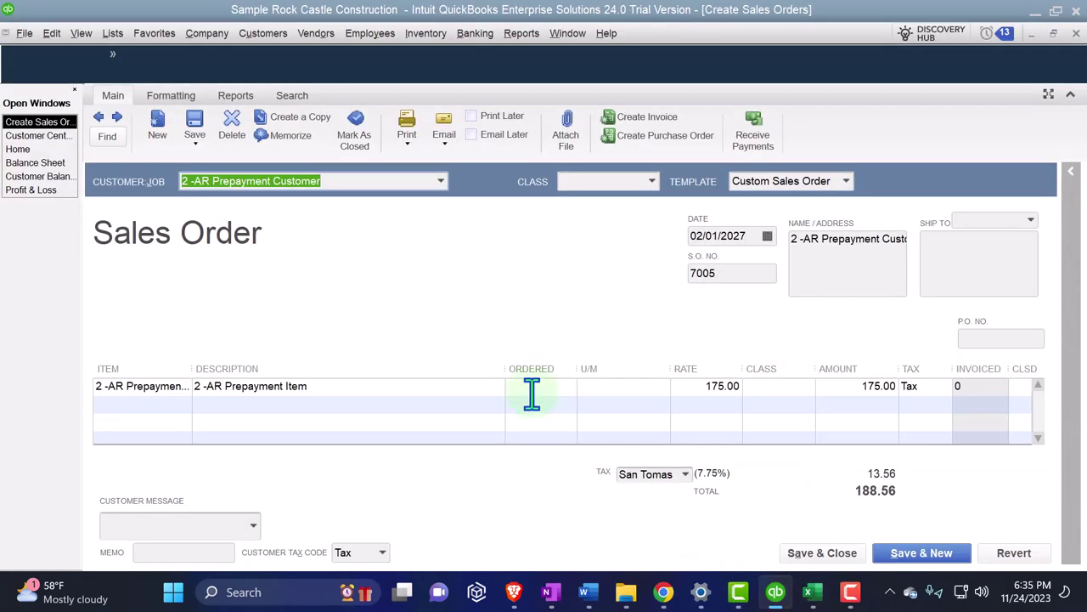
click(1075, 34)
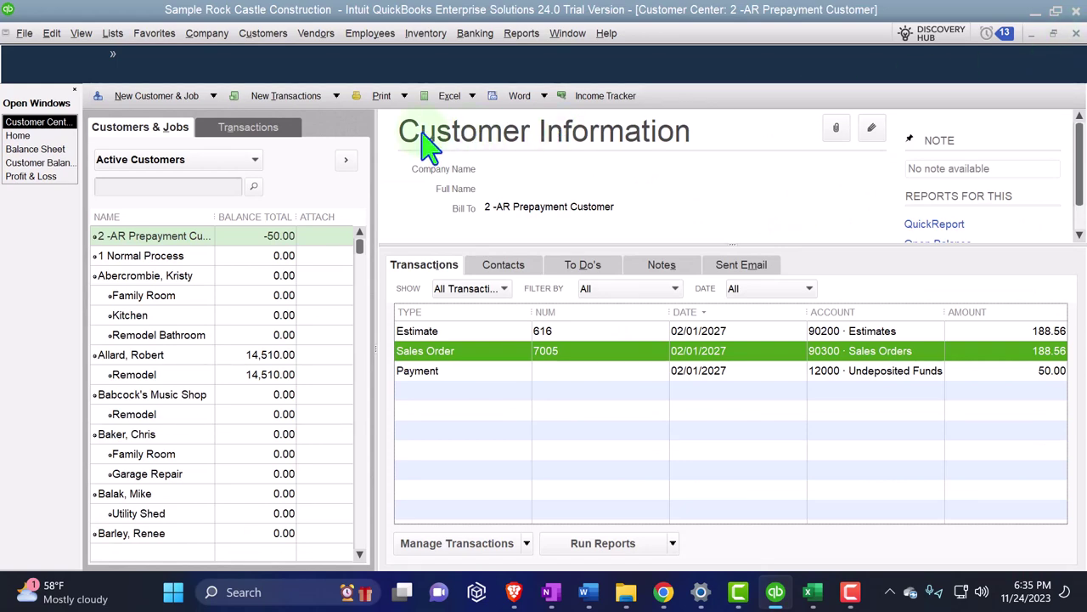
click(320, 35)
click(328, 55)
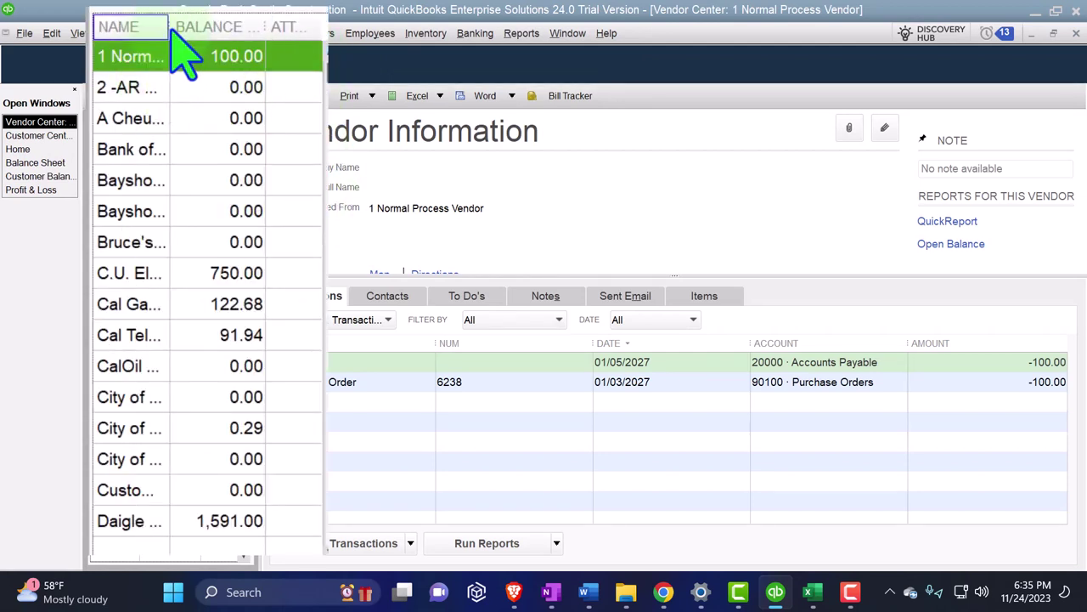
drag(170, 26, 231, 32)
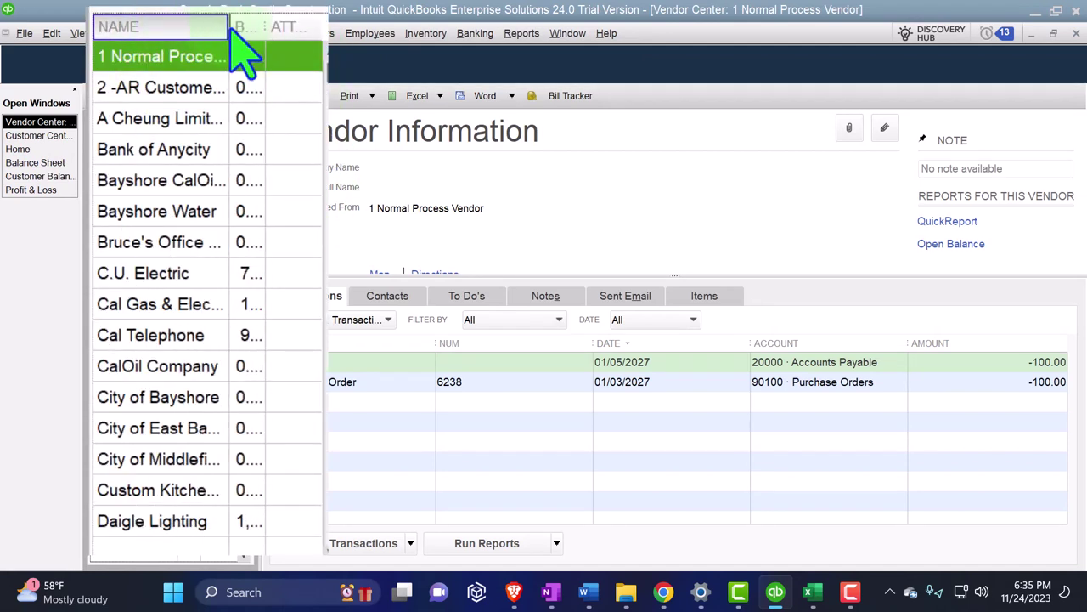
click(153, 89)
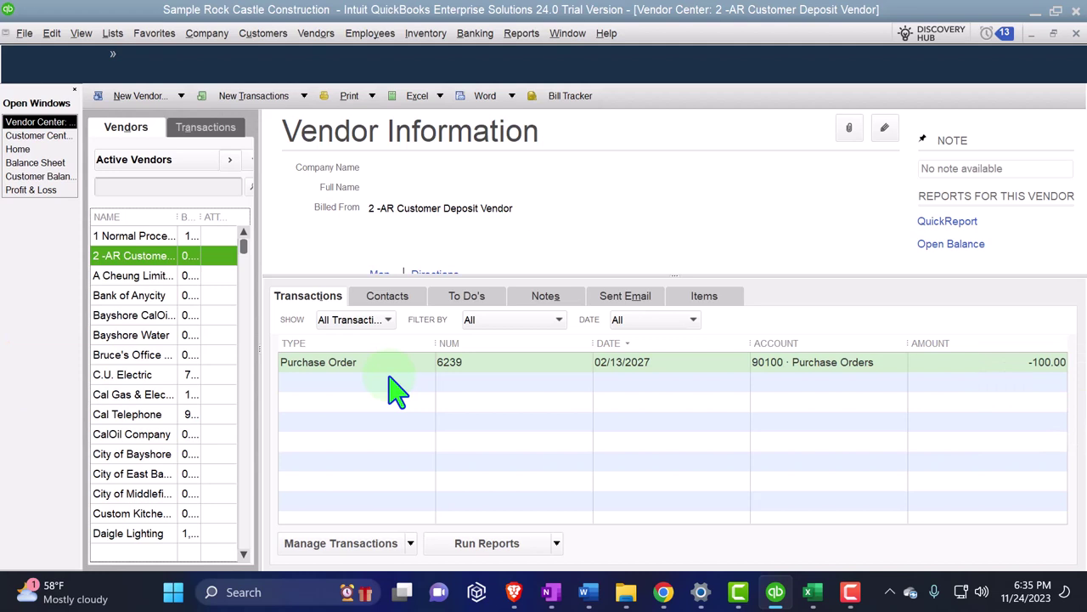
Step: Start receiving inventory with a bill and enter 2 -AR Customer Deposit Vendor as its vendor
click(34, 151)
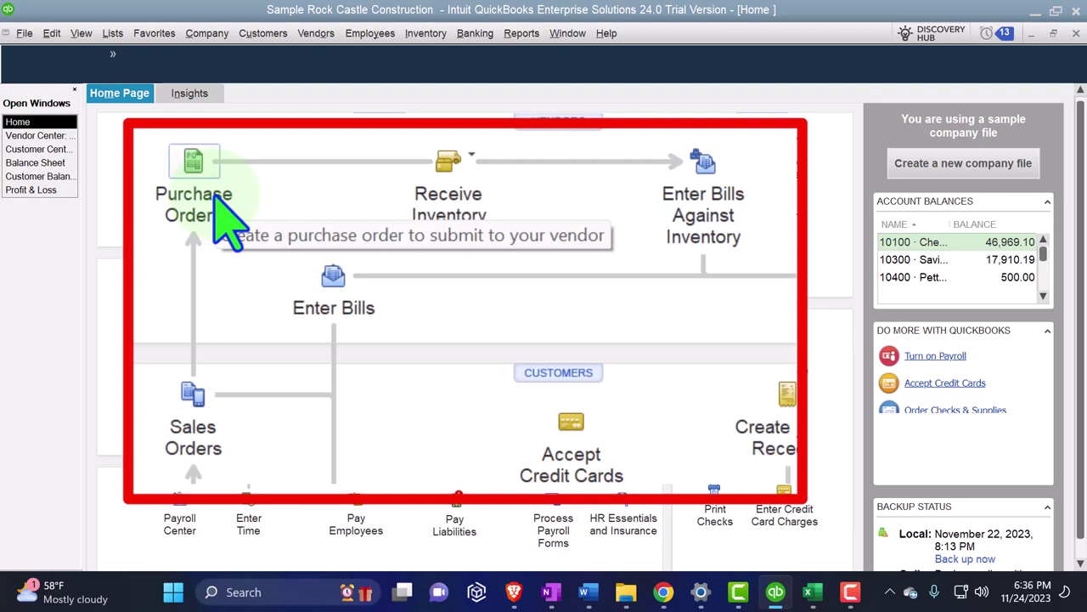
click(474, 159)
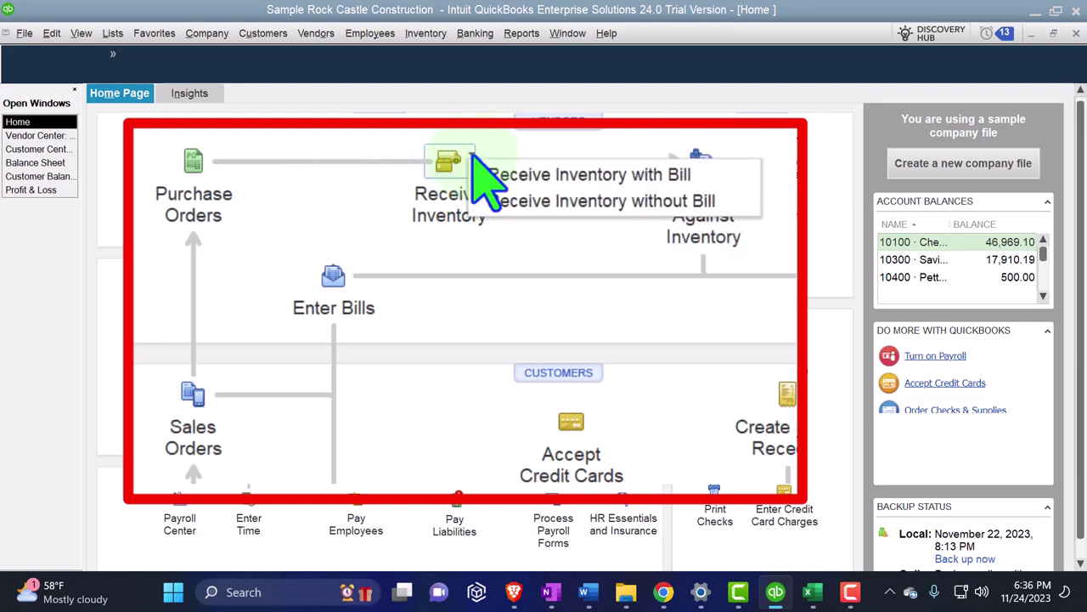
click(543, 178)
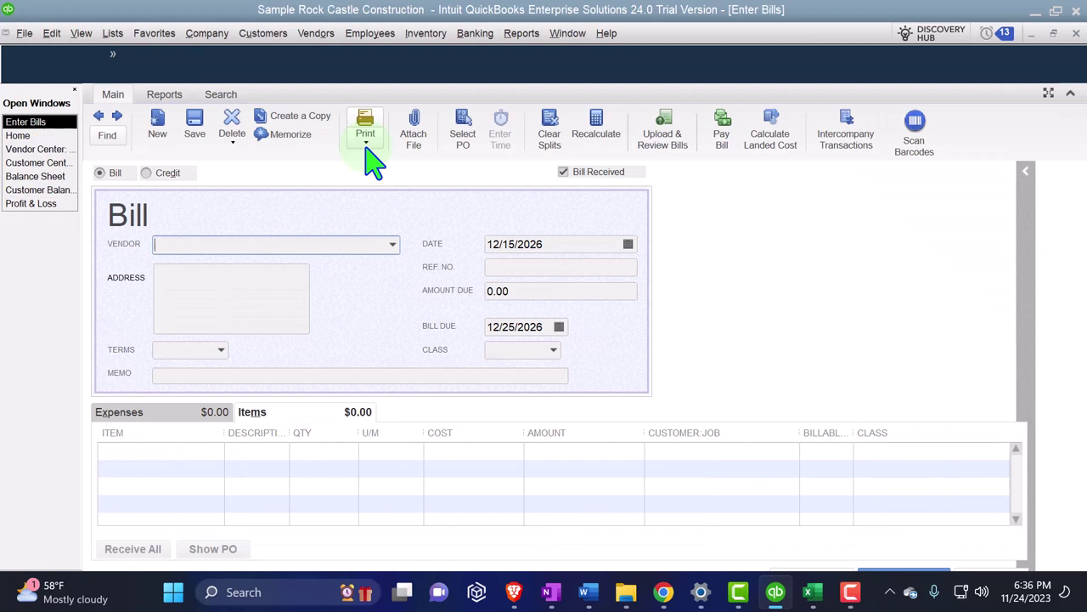
text(2-AR Customer D)
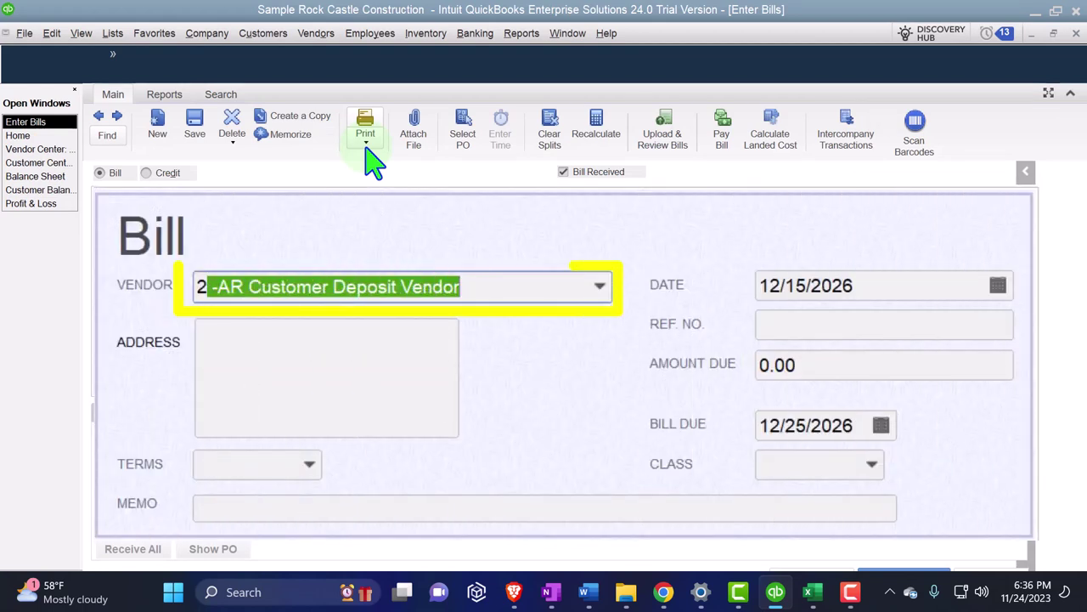
key(Tab)
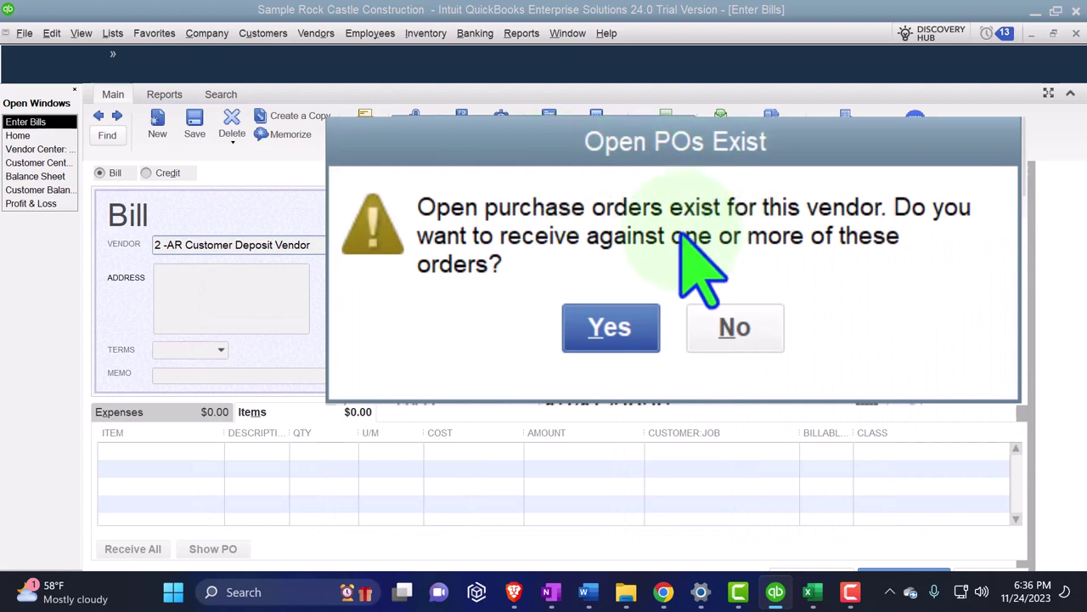
Step: Receive the bill against the vendor's open purchase order dated 02/13/2027
click(620, 328)
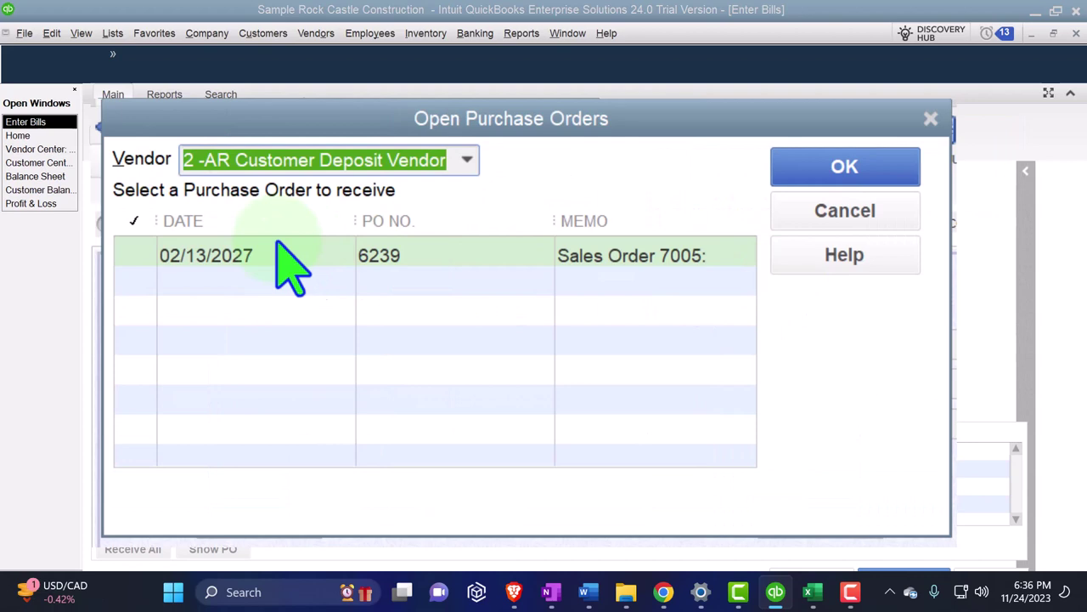
click(140, 255)
click(841, 169)
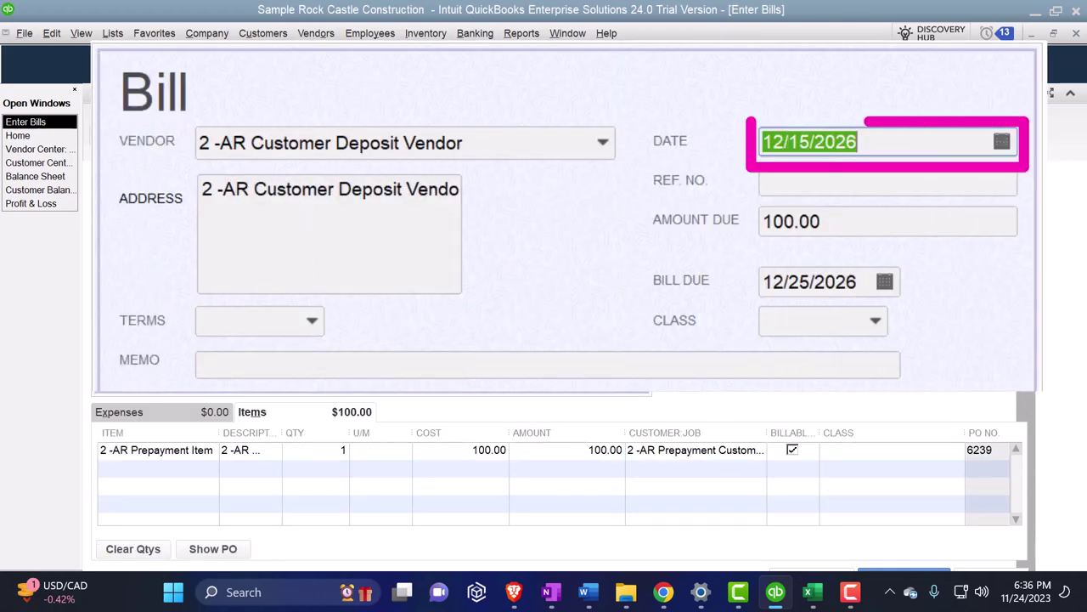
Step: Set the bill's date to 02/05/27 and move on to its item line
text(020527)
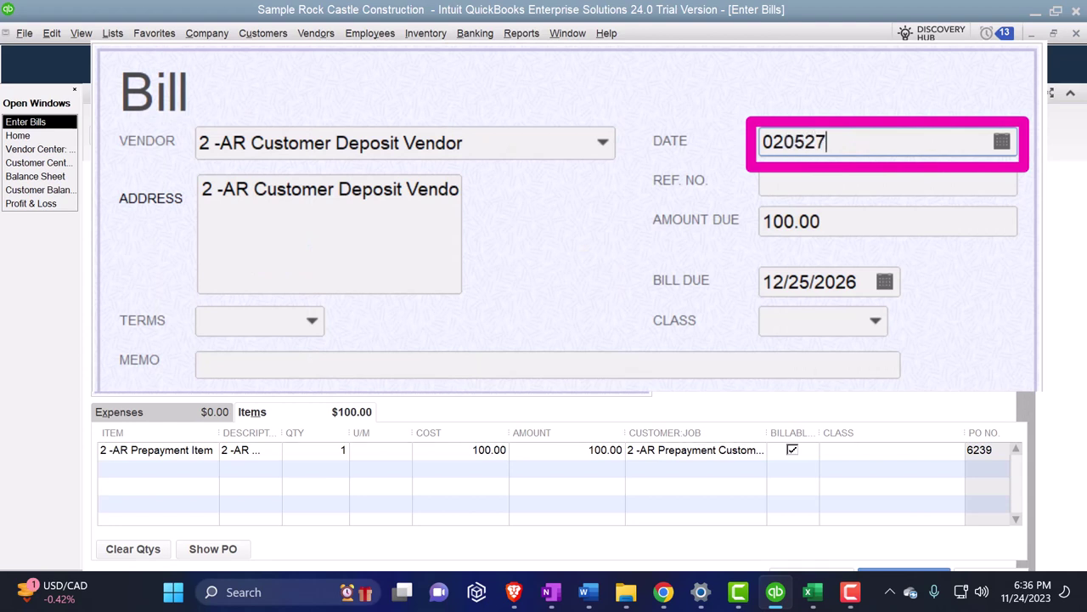
key(Tab)
key(Tab)
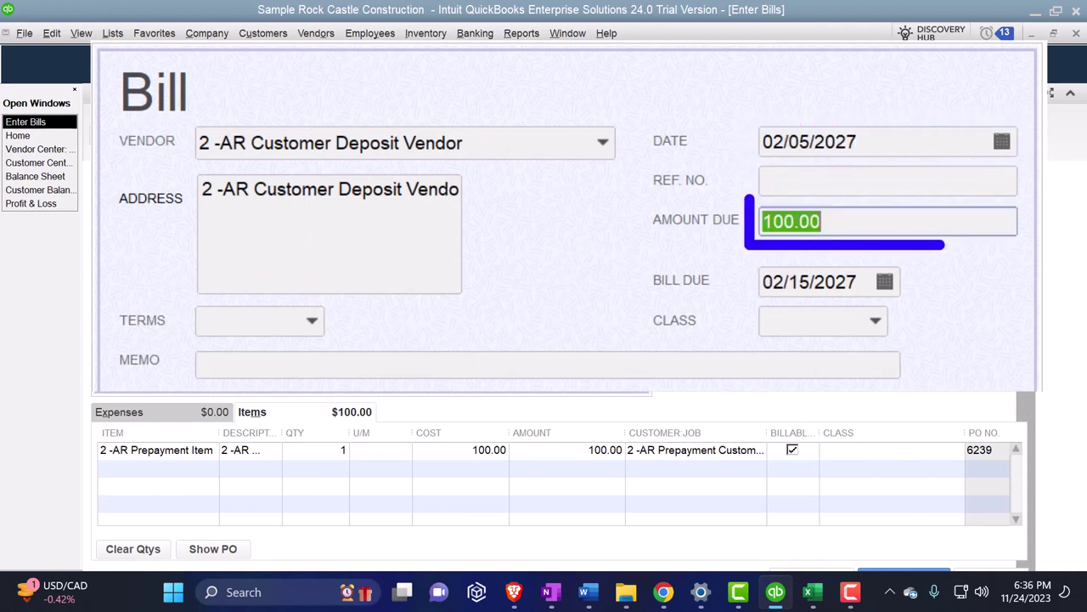
key(Tab)
key(Tab)
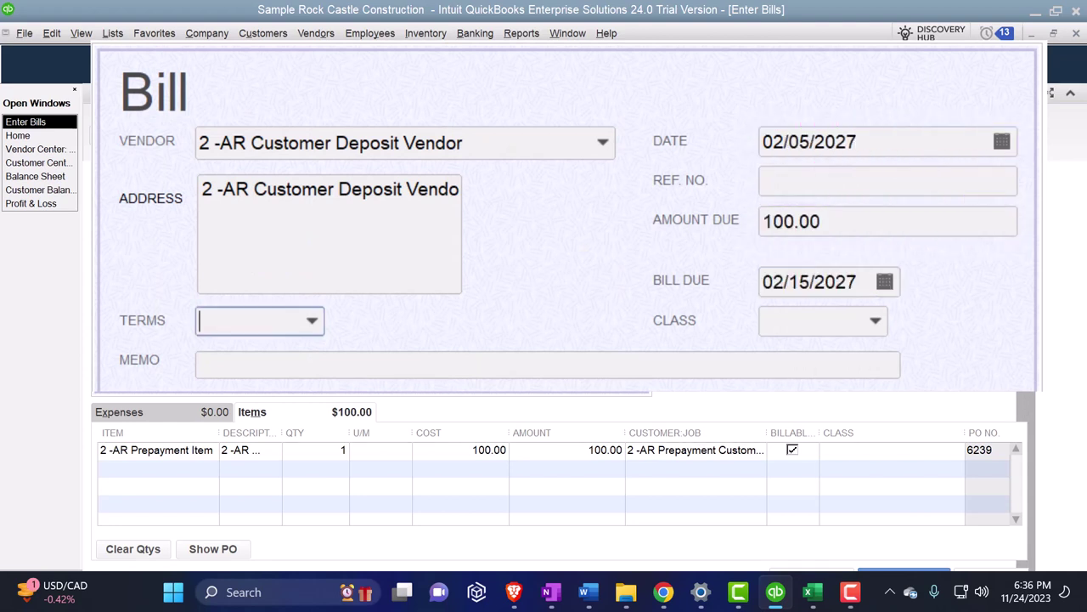
key(Tab)
key(Tab)
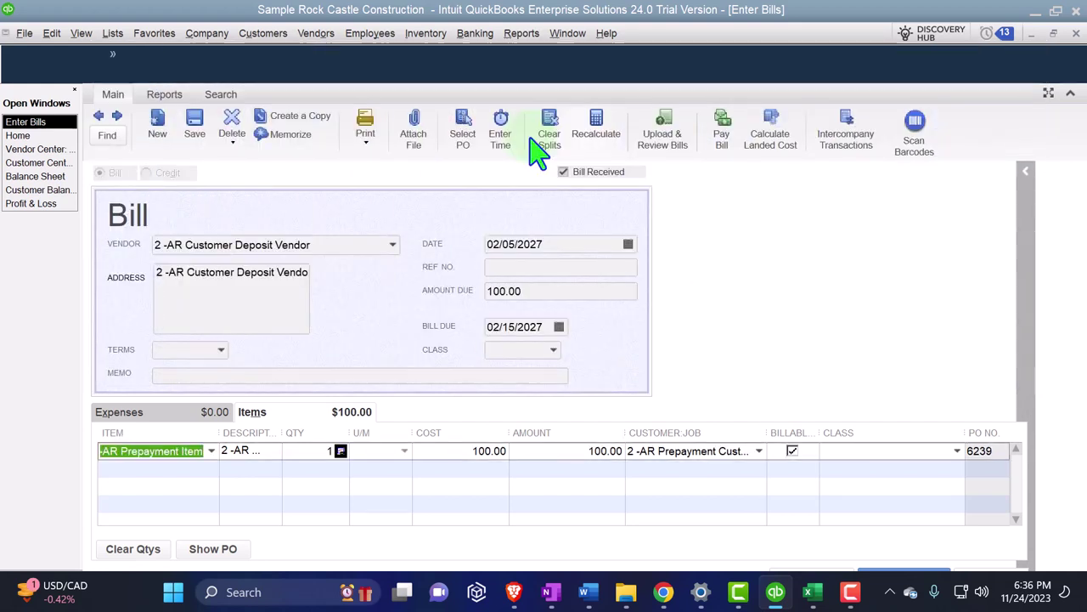
Step: Adjust the bill's item column widths and mark the 2 -AR Prepayment Item line as not billable
drag(418, 347, 463, 348)
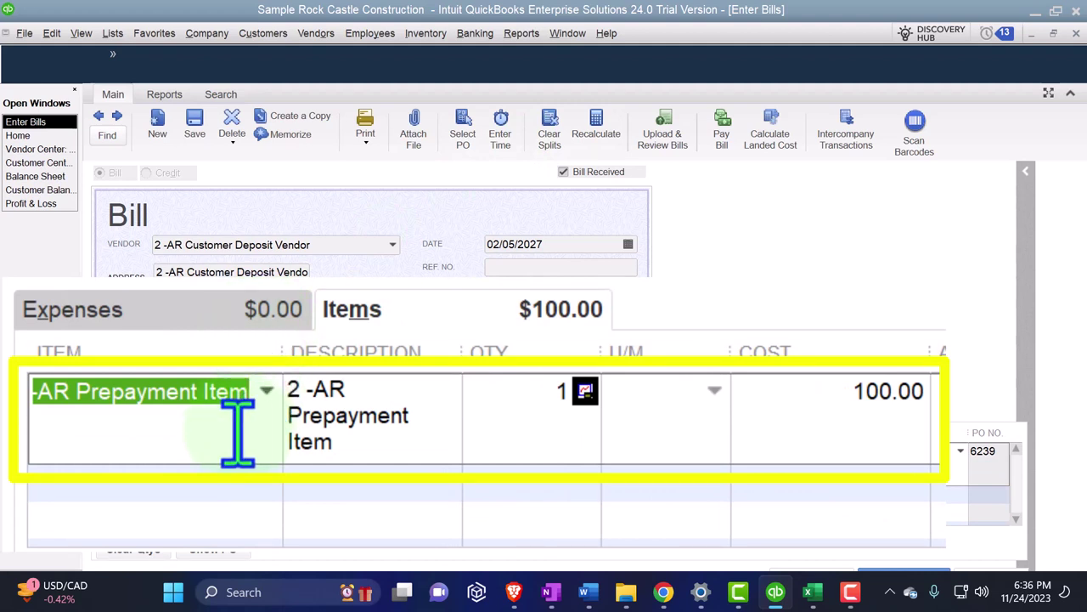
key(Tab)
key(Tab)
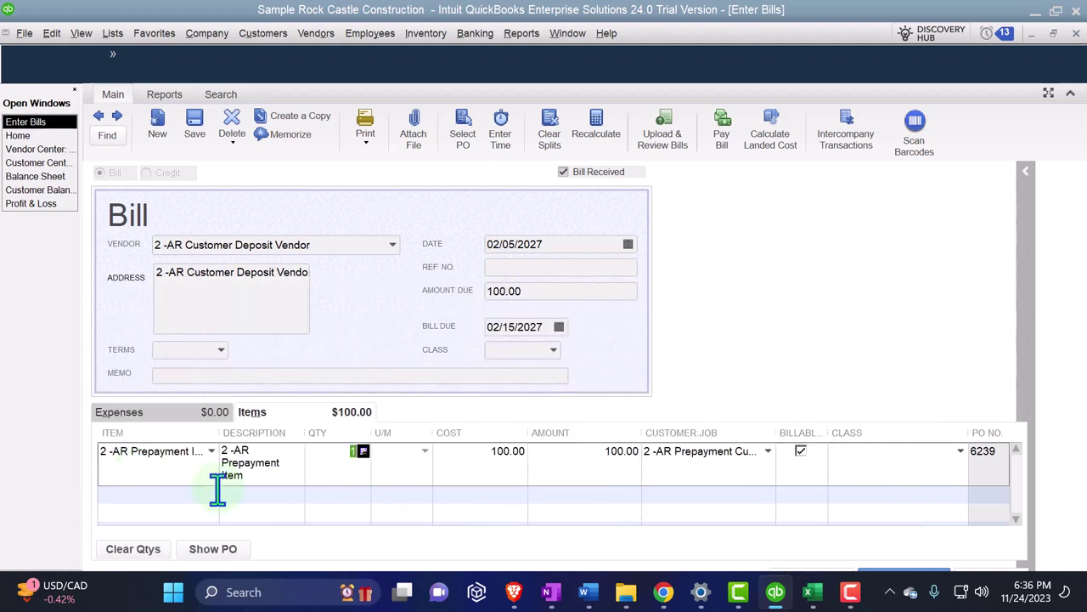
click(620, 381)
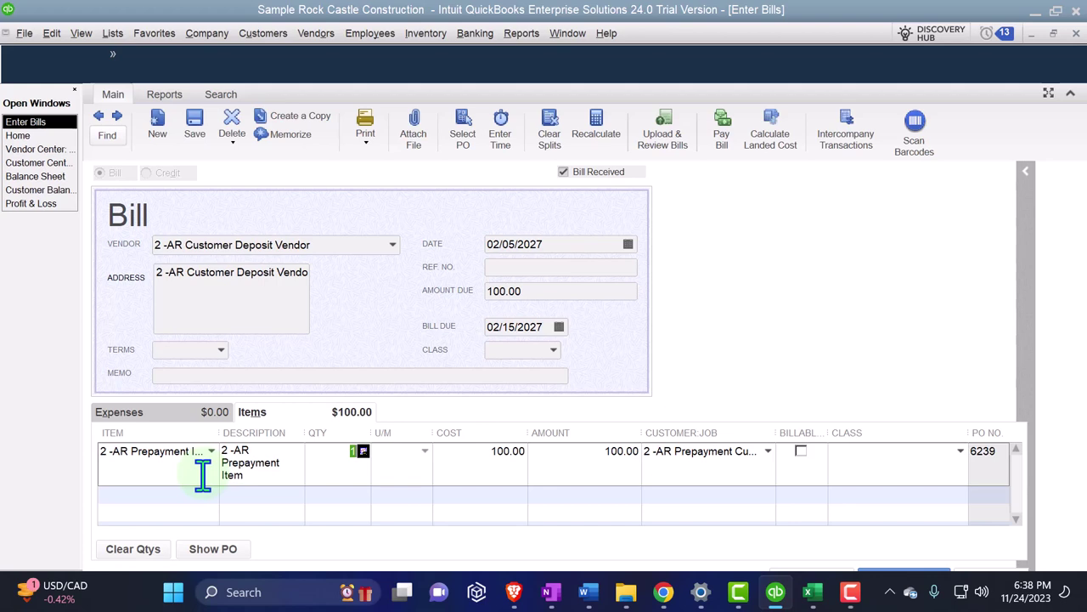
Step: In the Excel workbook, copy the two-row Bill entry from sheet 1130 to cell A12 of sheet 1140
click(813, 592)
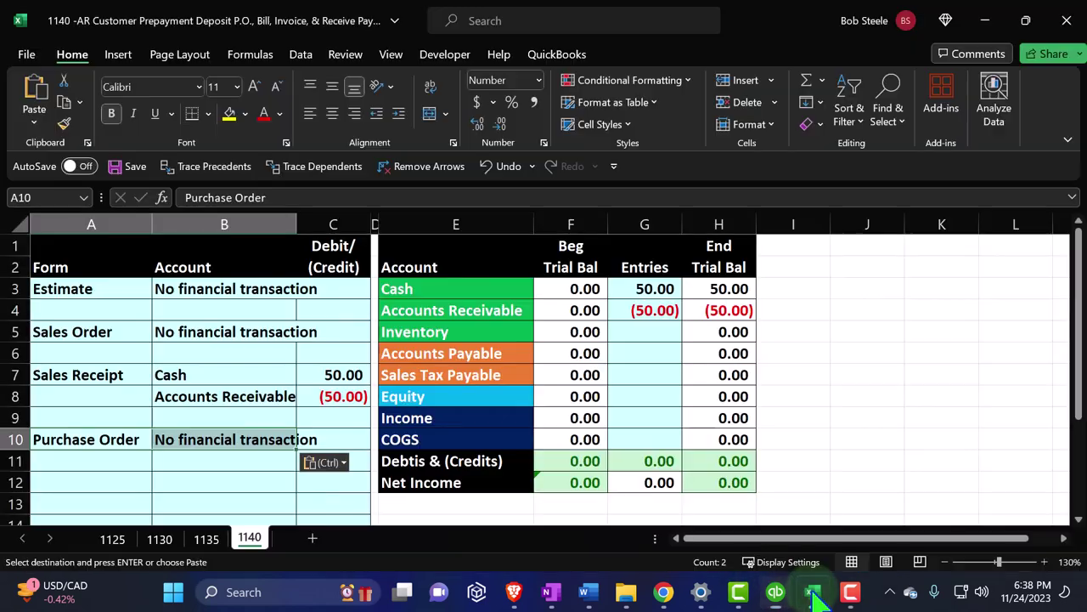
click(127, 482)
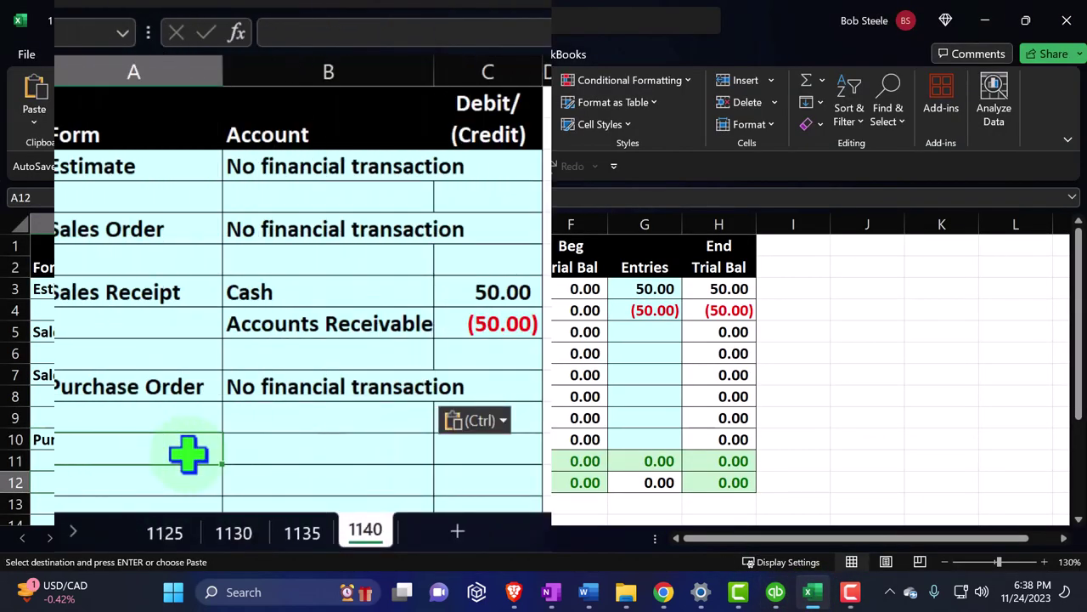
click(233, 532)
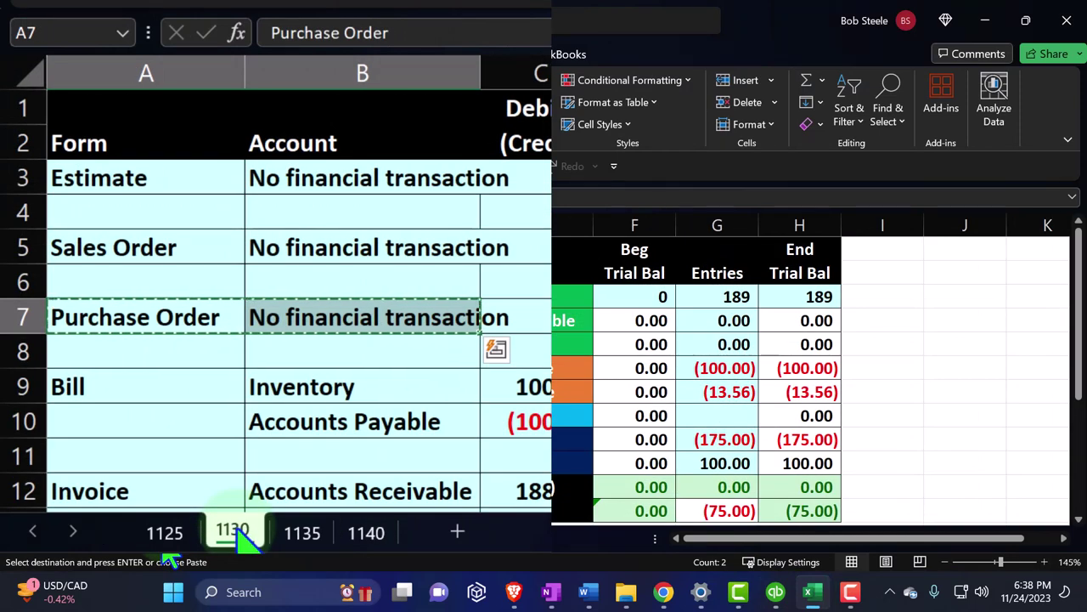
scroll(229, 456, down, 1)
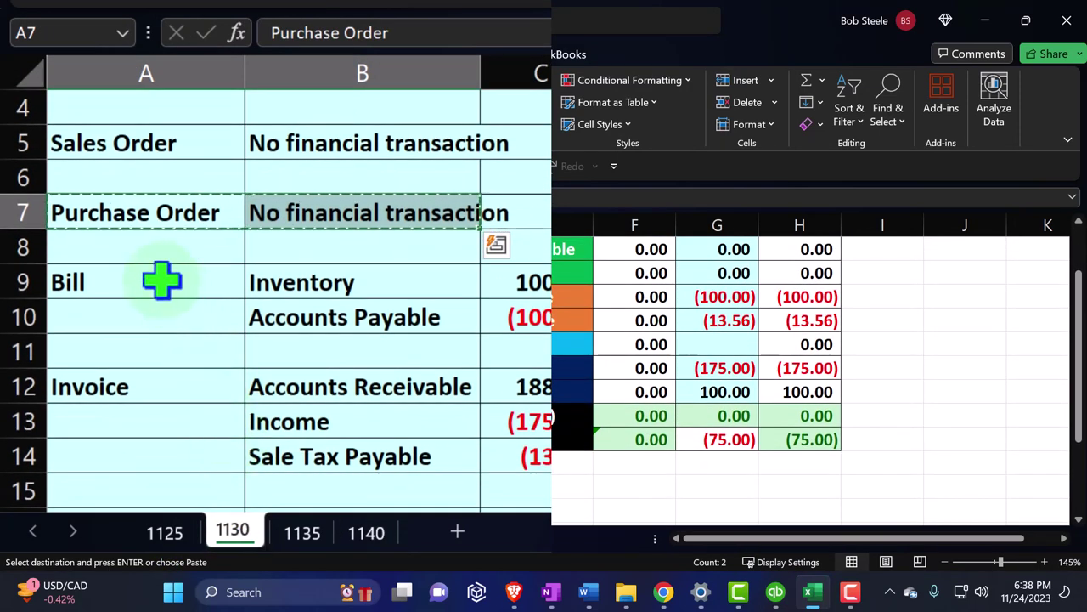
drag(162, 279, 482, 316)
key(ctrl+c)
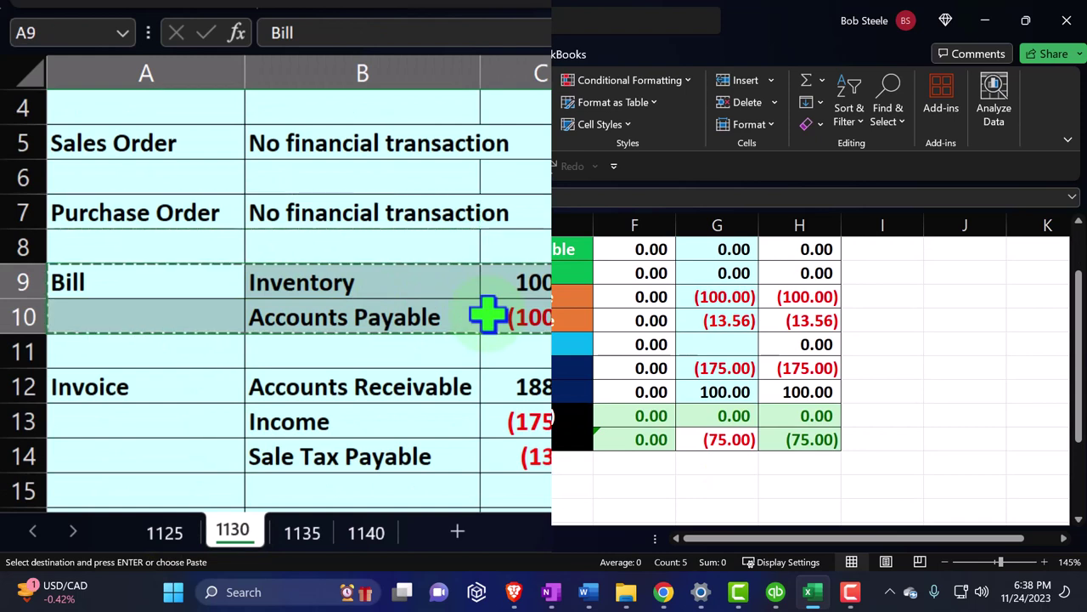
click(365, 533)
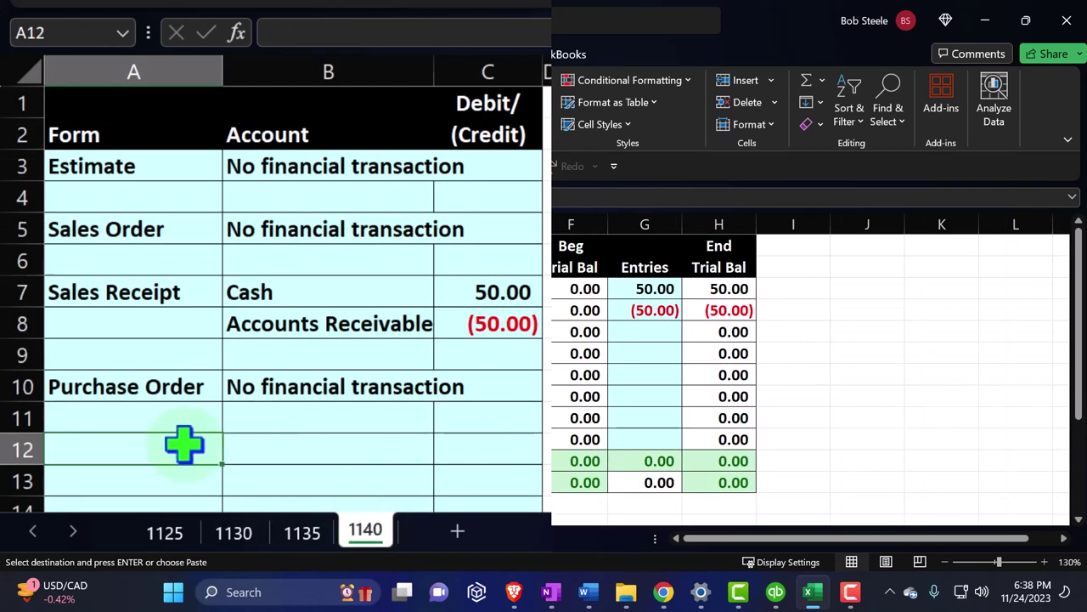
key(ctrl+v)
Step: Link the Bill entry's debit account in B12 to the Inventory account name in E5
click(324, 445)
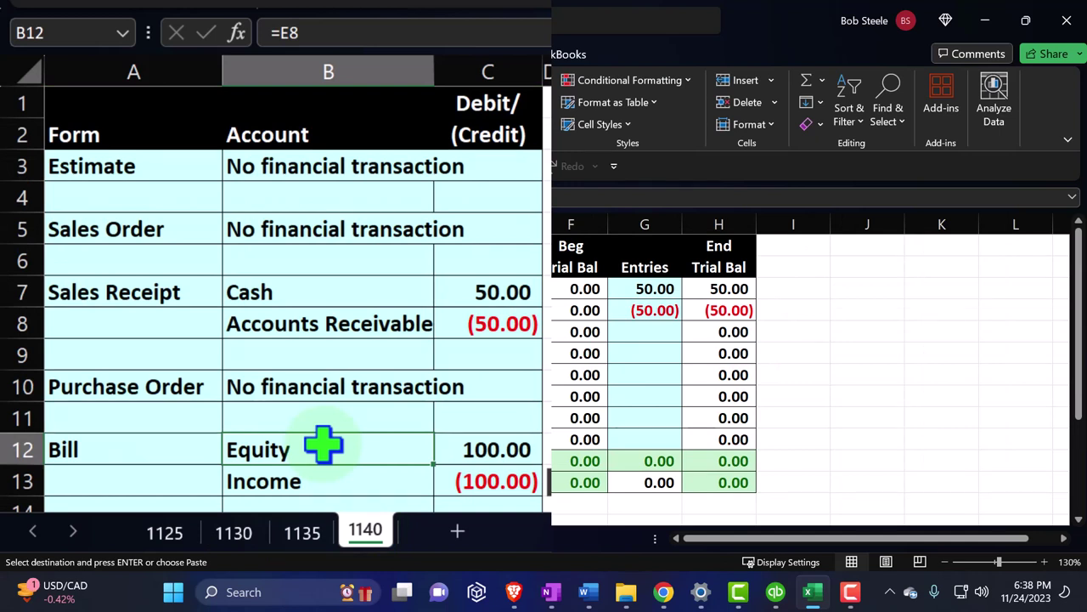
text(=)
key(Right)
key(Right)
key(Right)
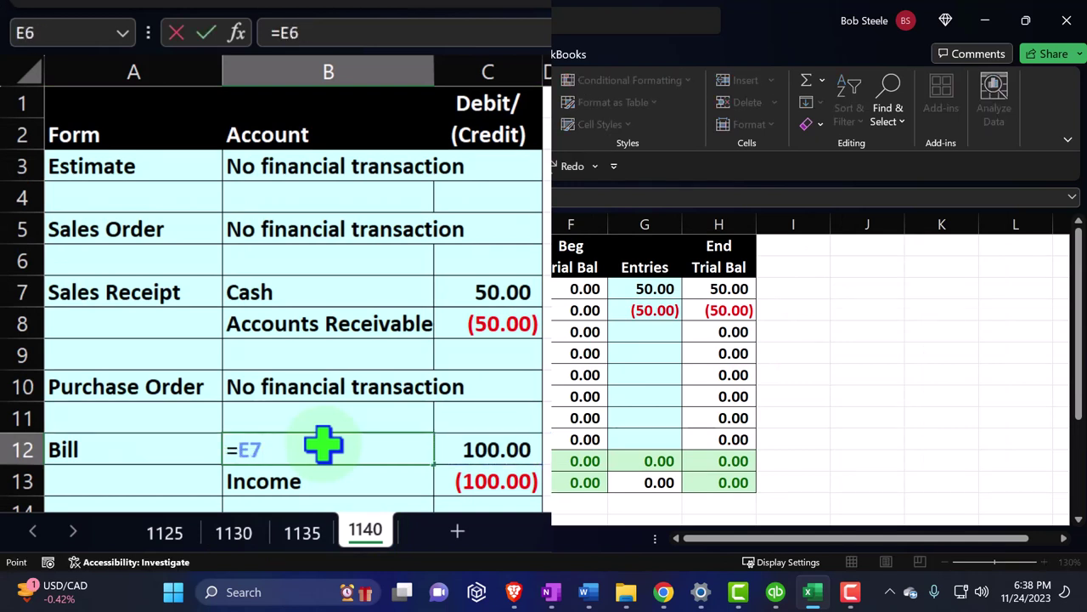
key(Return)
Step: Link the Bill entry's credit account in B13 to Accounts Payable in E6, and compare the entry with sheet 1130
text(+)
key(Up)
key(Up)
key(Up)
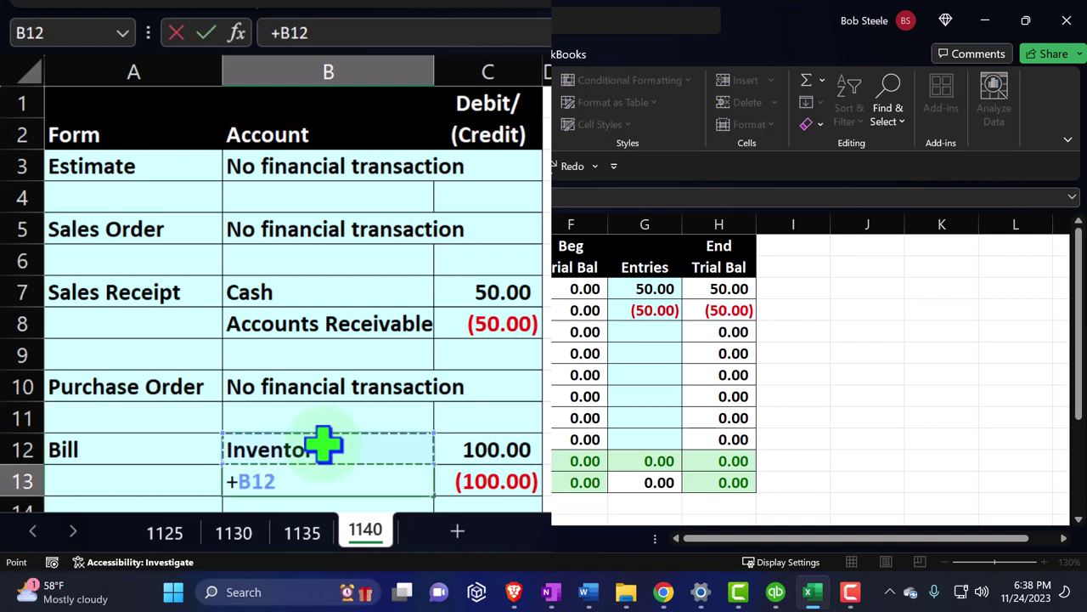
key(Up)
key(Up)
key(Up)
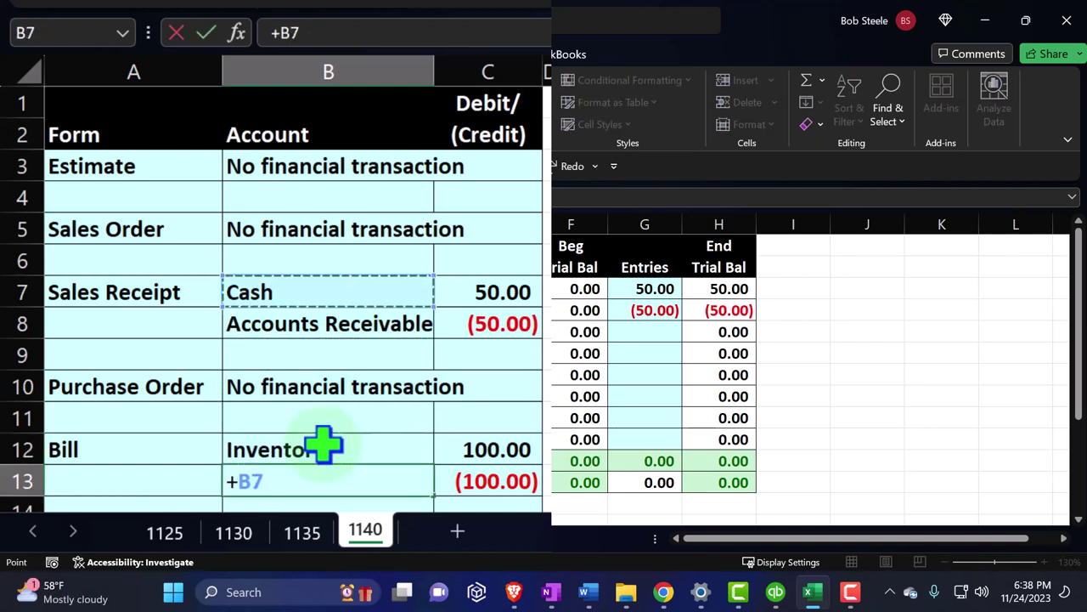
key(Right)
key(Right)
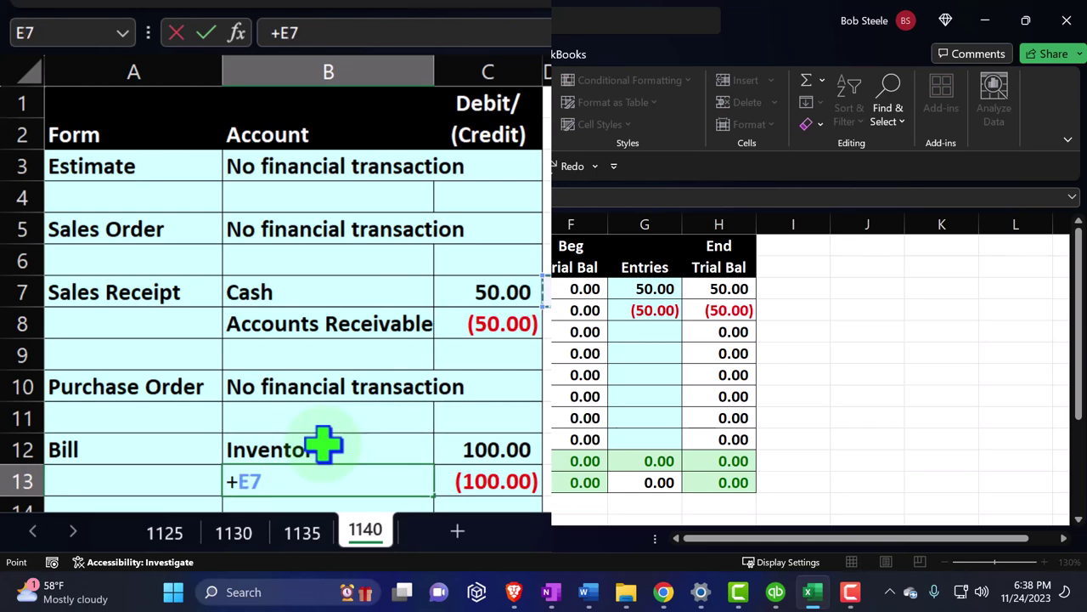
key(Return)
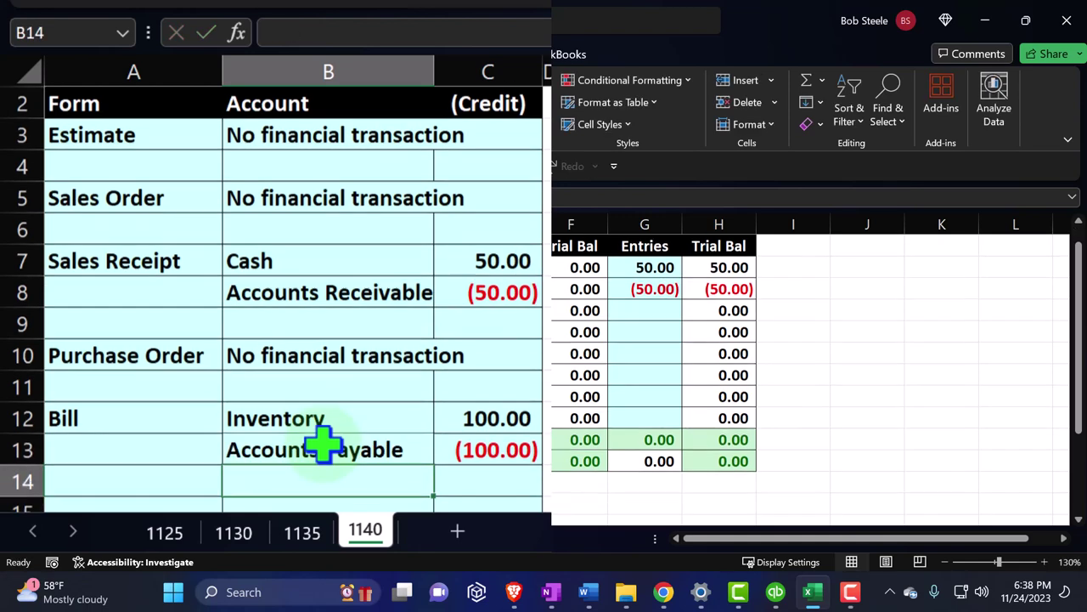
click(233, 532)
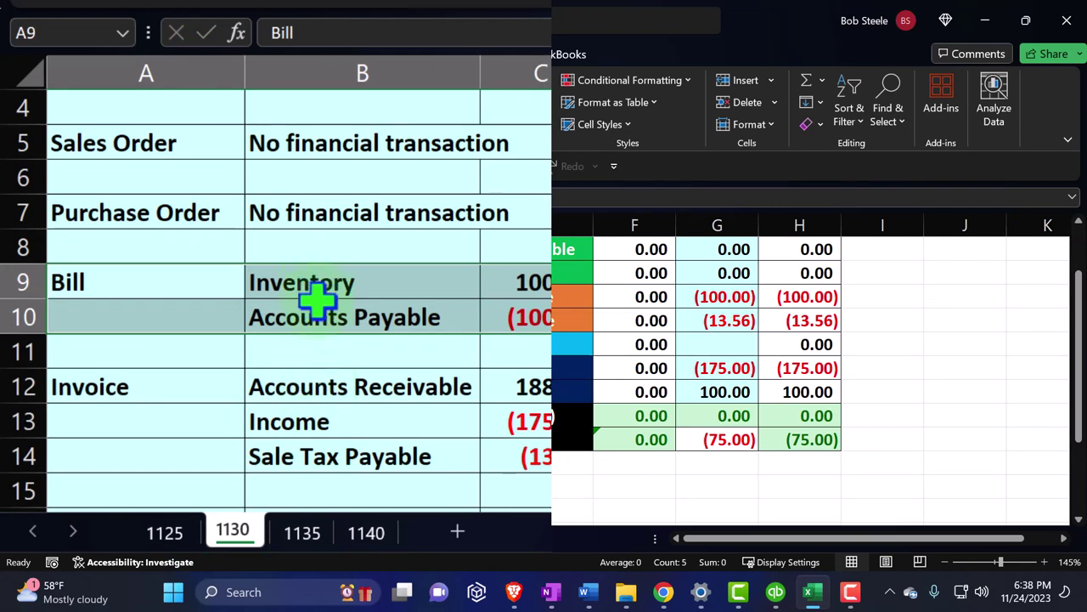
click(365, 535)
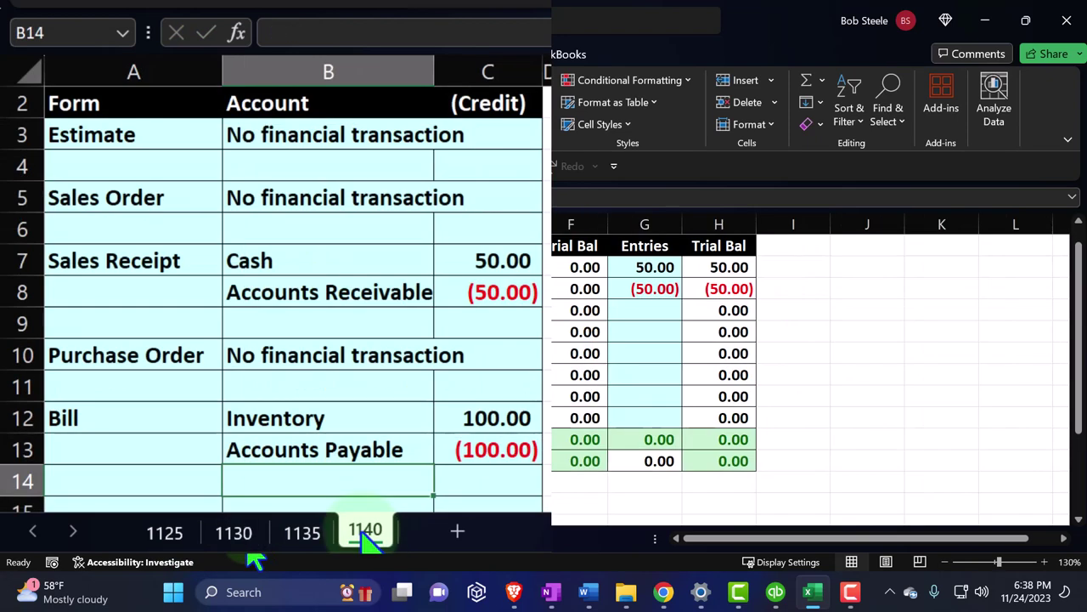
Step: Post the Bill's inventory debit to the trial balance by linking the Inventory entry in G5 to C12
click(485, 415)
key(Up)
key(Up)
key(Up)
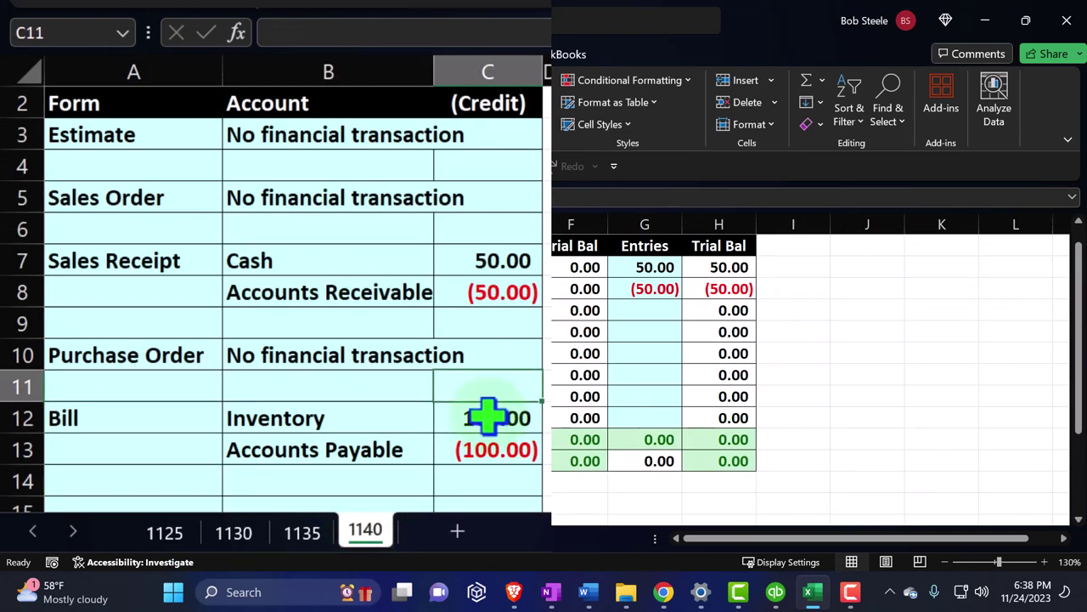
key(Right)
key(Right)
key(Right)
key(Right)
key(Up)
key(Up)
key(Up)
key(Up)
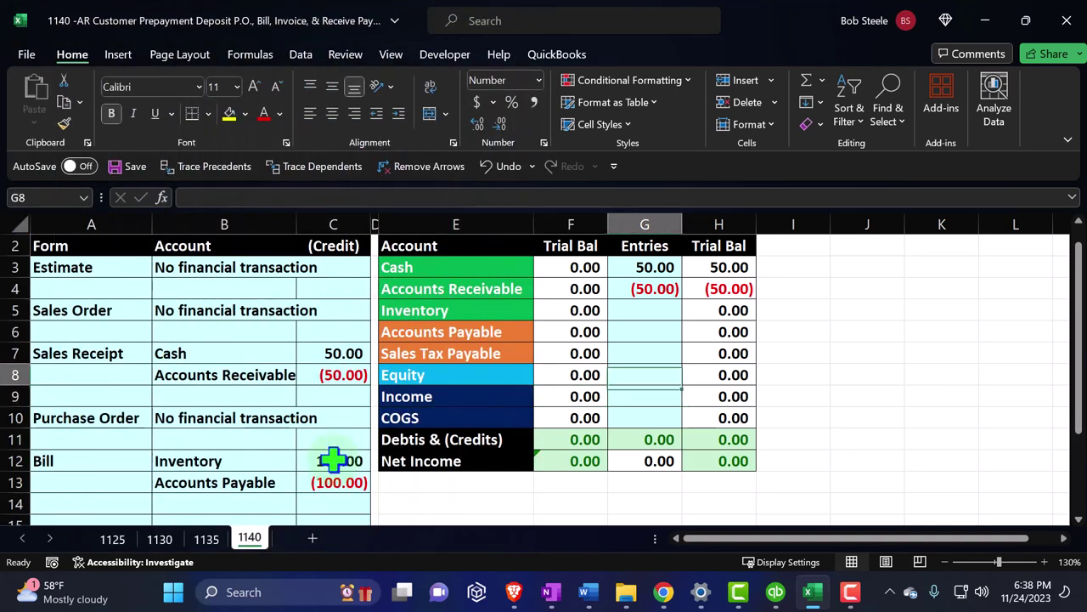
text(=)
key(Down)
key(Down)
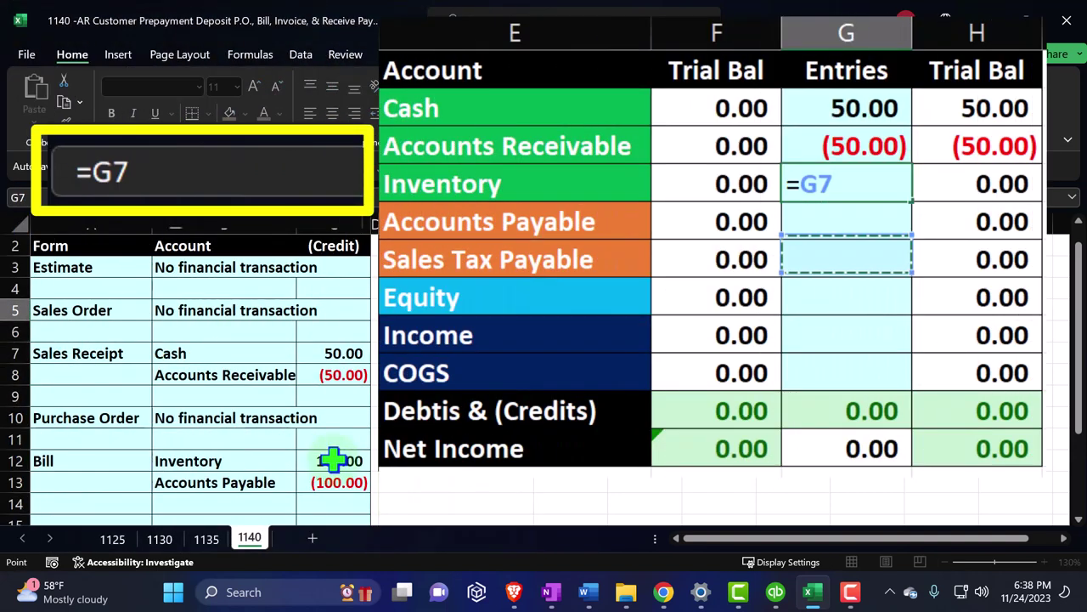
key(Down)
key(Down)
key(Down)
key(Left)
key(Left)
key(Left)
key(Left)
key(Down)
key(Down)
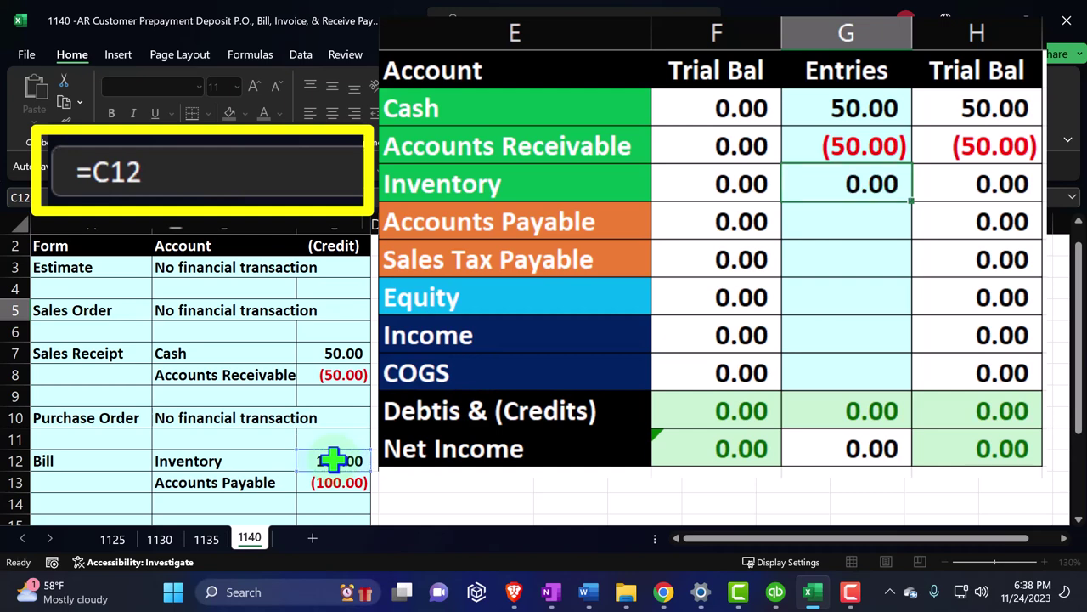
key(Return)
Step: Post the Bill's credit by linking the Accounts Payable entry in G6 to C13, and review the Inventory and Accounts Payable rows
key(Down)
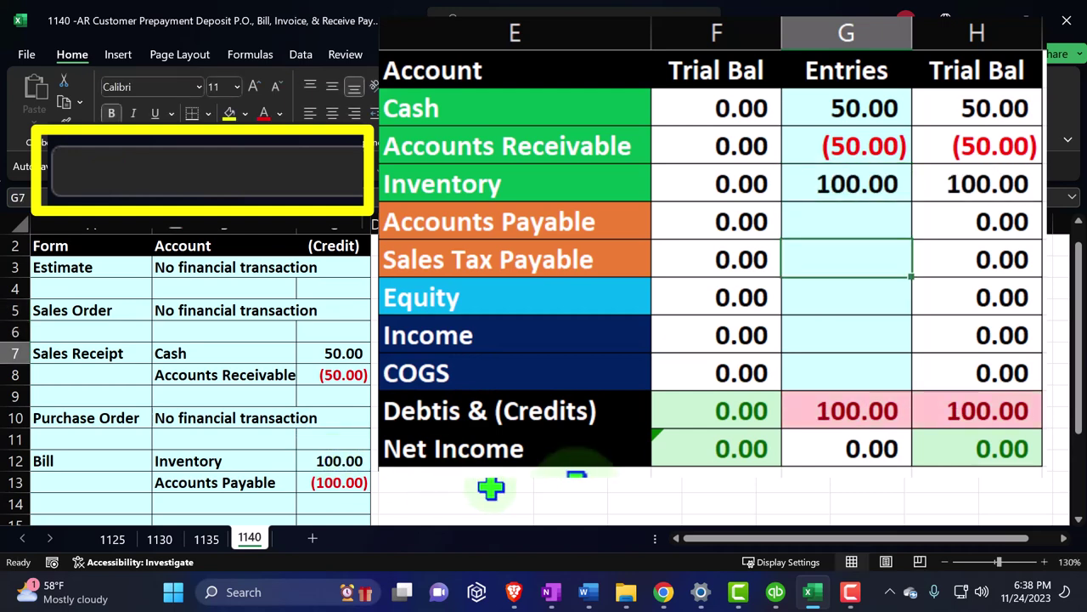
click(850, 226)
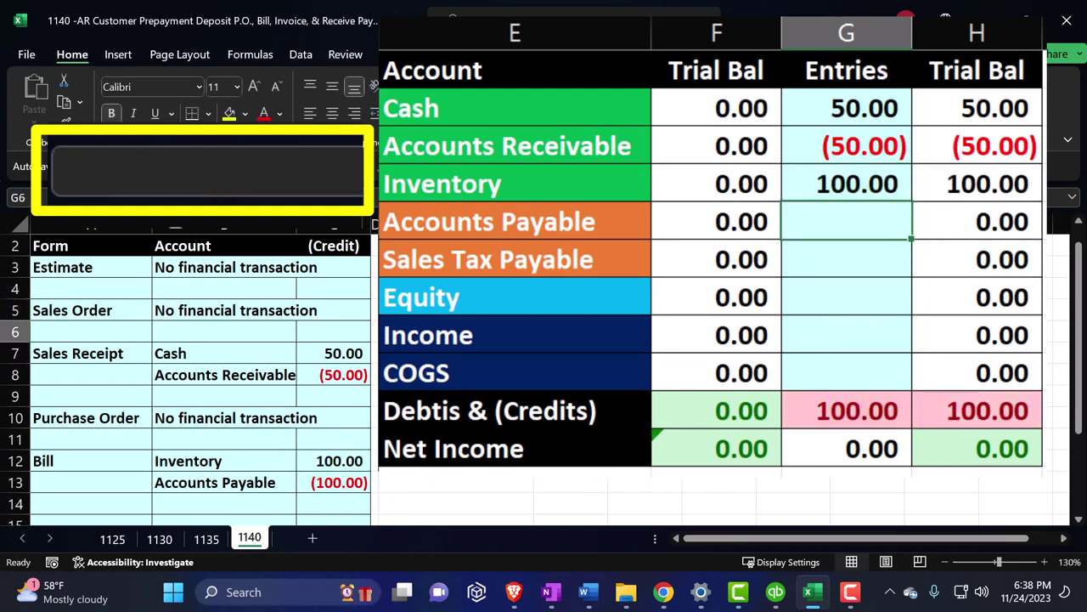
text(=)
key(Down)
key(Down)
key(Down)
key(Down)
key(Down)
key(Down)
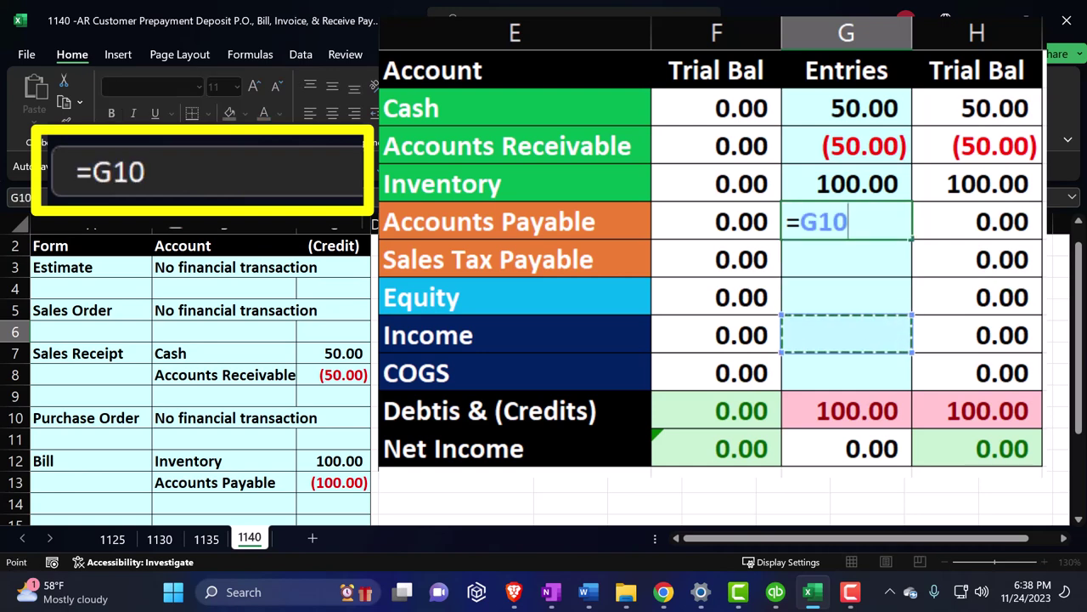
key(Left)
key(Left)
key(Left)
key(Left)
key(Down)
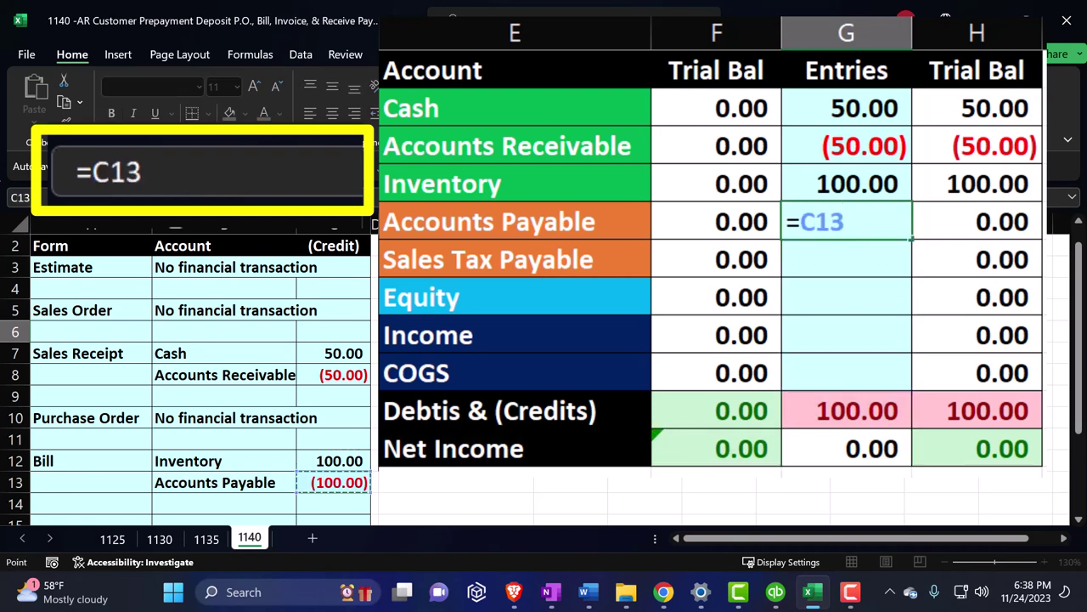
key(Return)
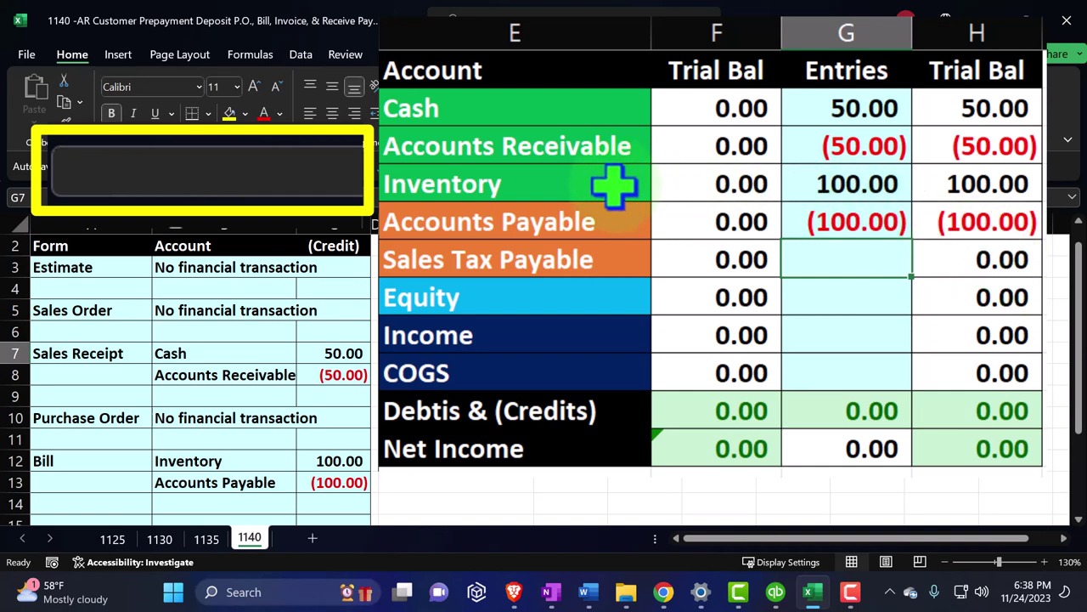
drag(612, 183, 945, 186)
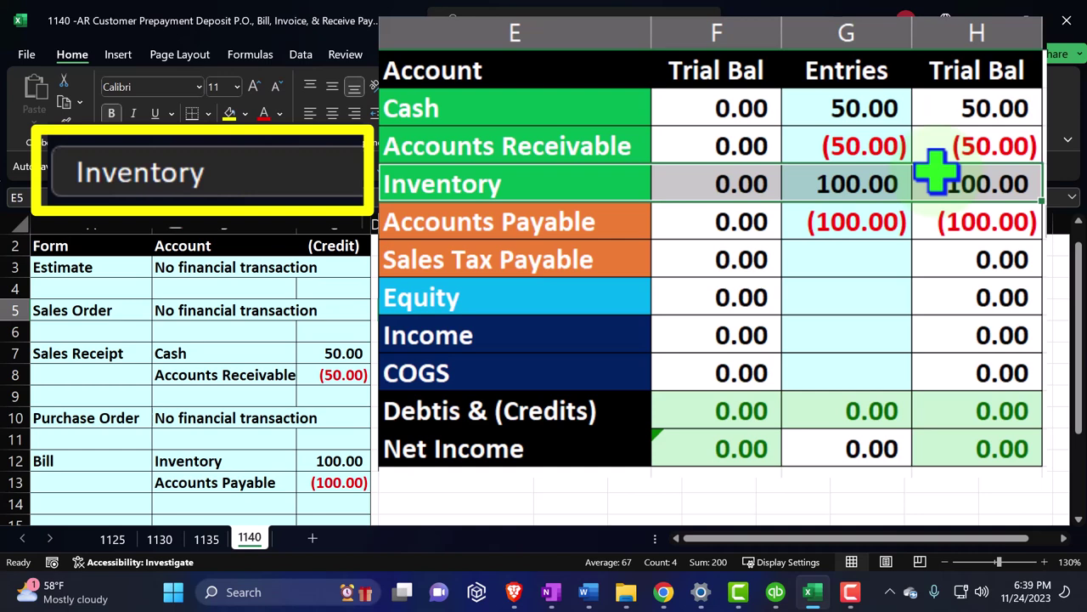
drag(578, 214, 935, 219)
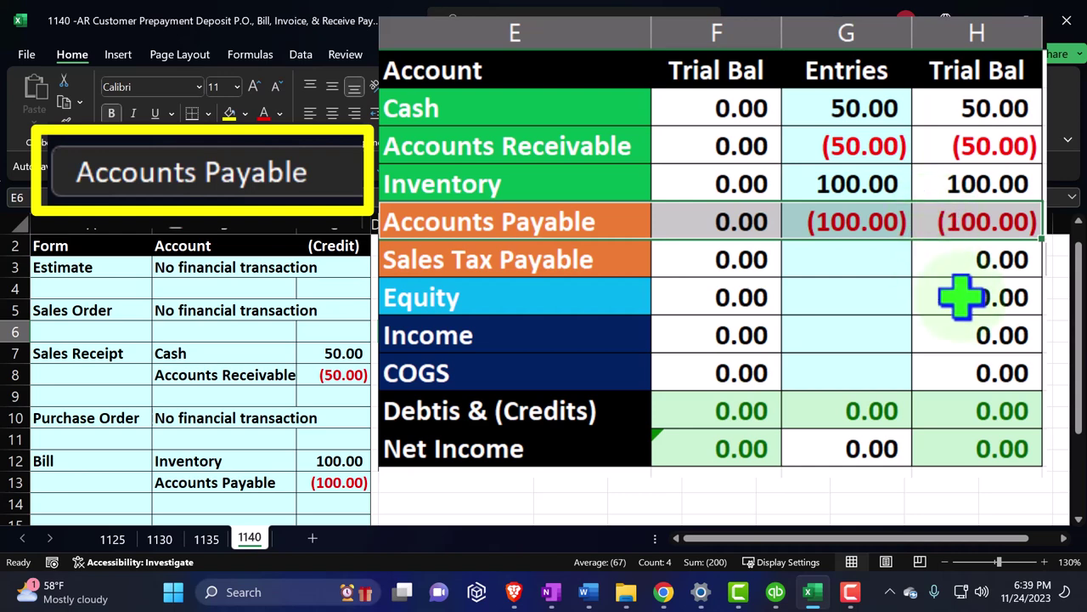
Step: Switch to QuickBooks, shrink the bill out of its full-size view, and set the Windows display scale to 125%
click(776, 592)
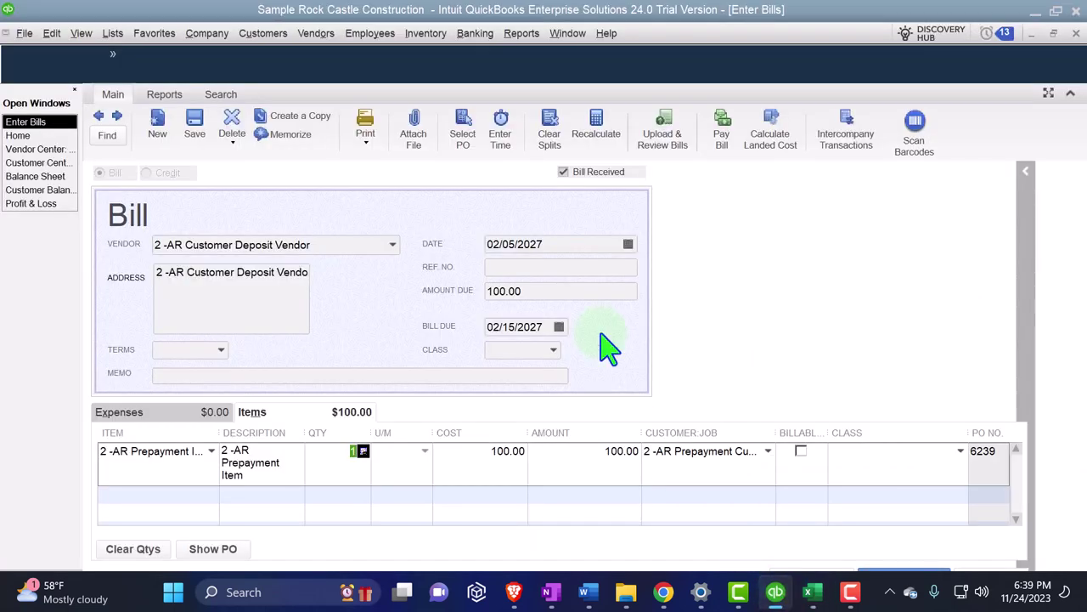
click(1055, 35)
drag(769, 100, 745, 91)
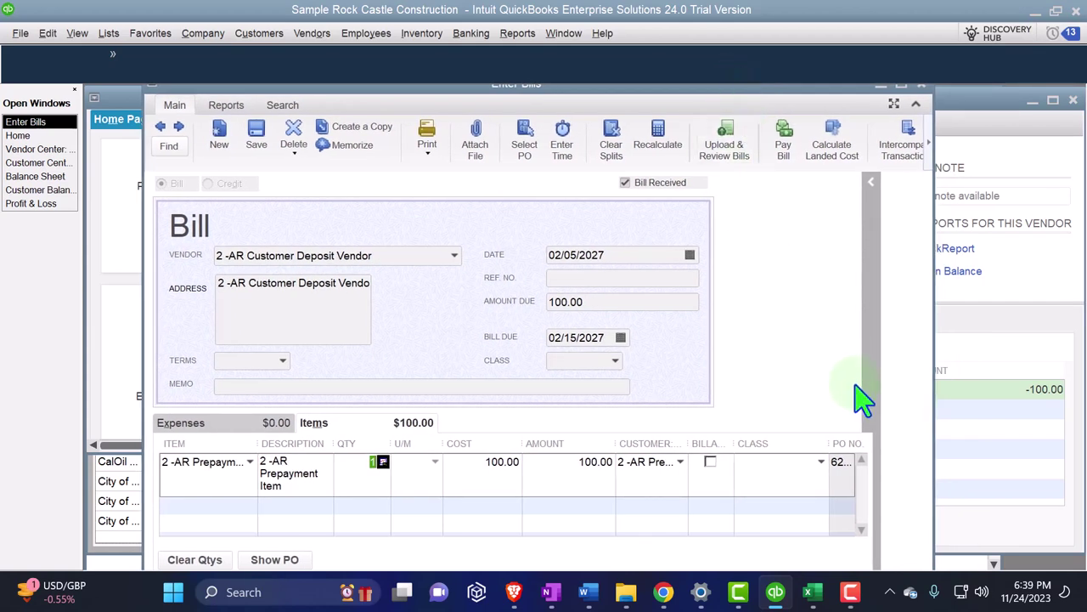
click(700, 592)
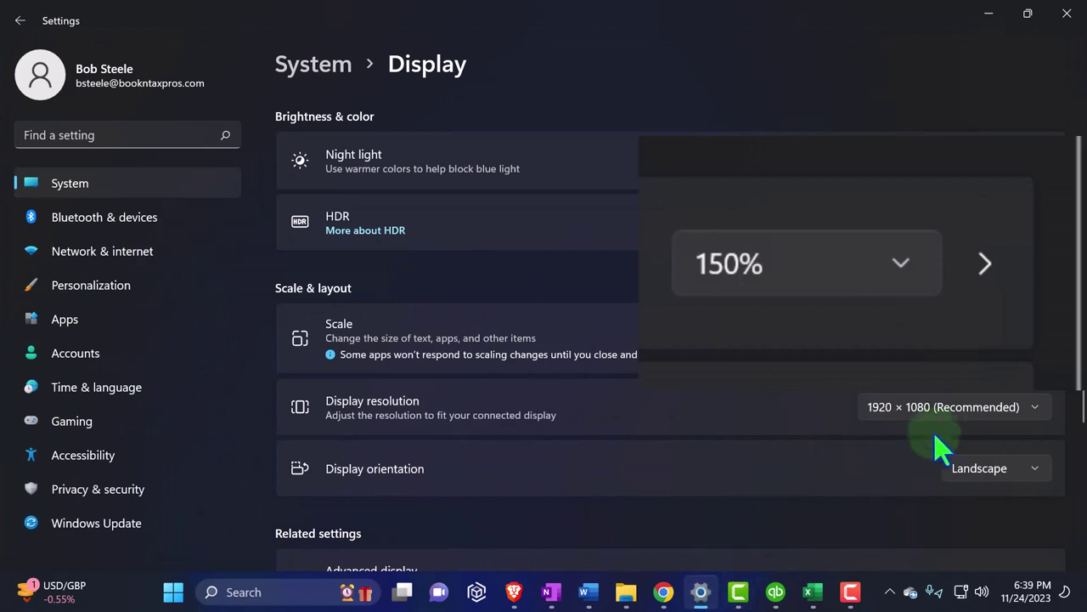
click(975, 344)
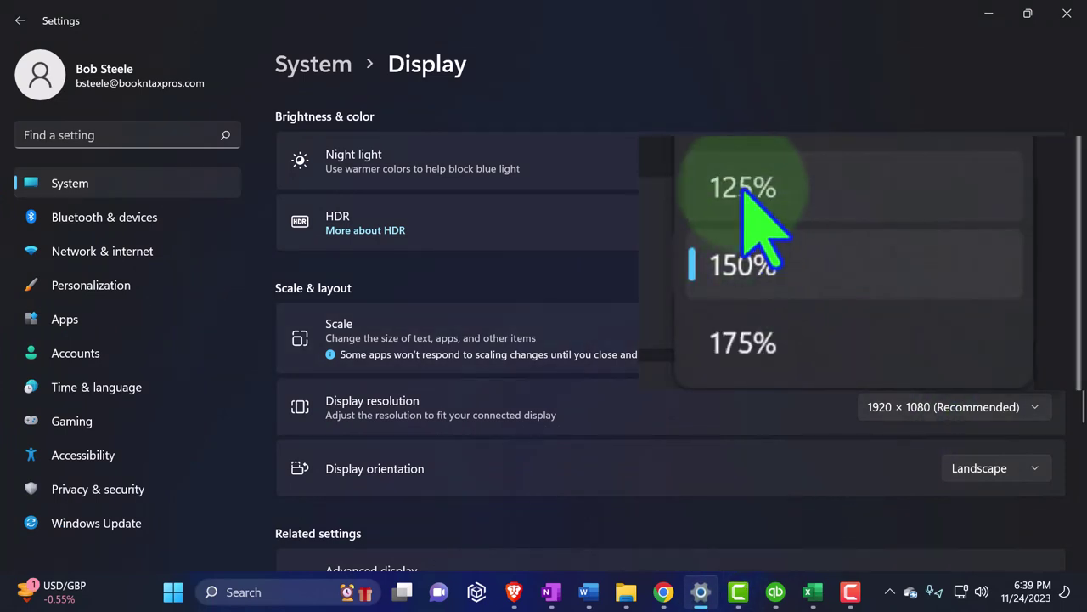
click(960, 314)
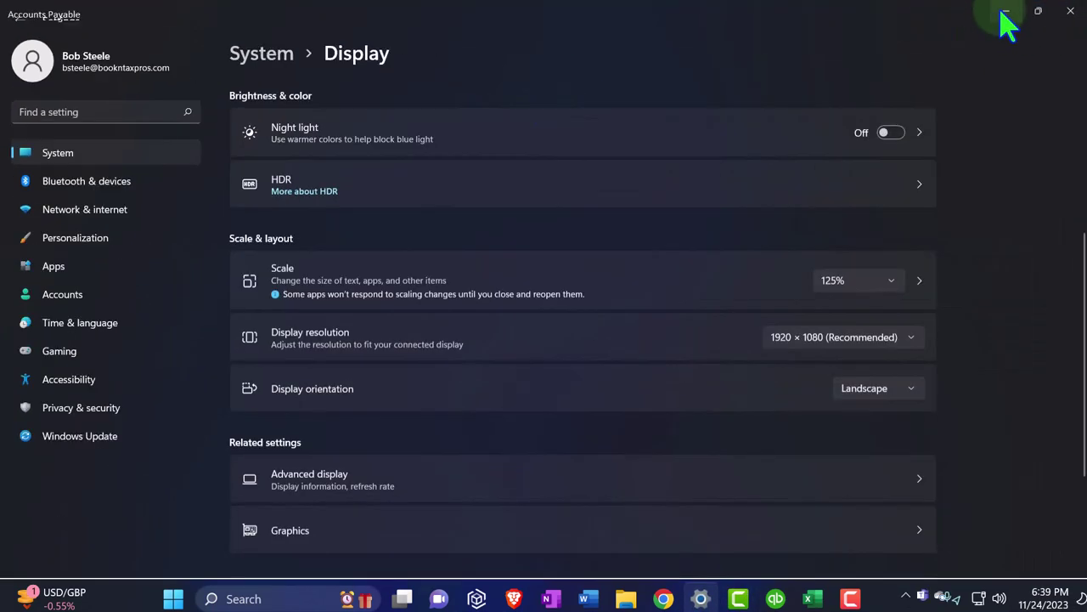
Step: Return to the bill, maximize its form, and save and close it
click(1004, 12)
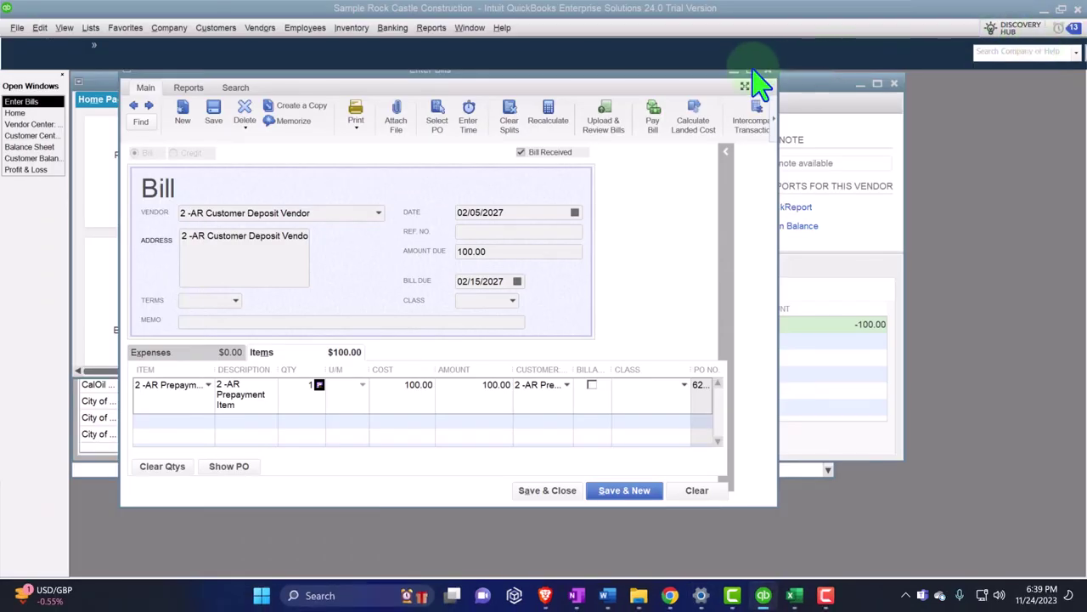
click(751, 73)
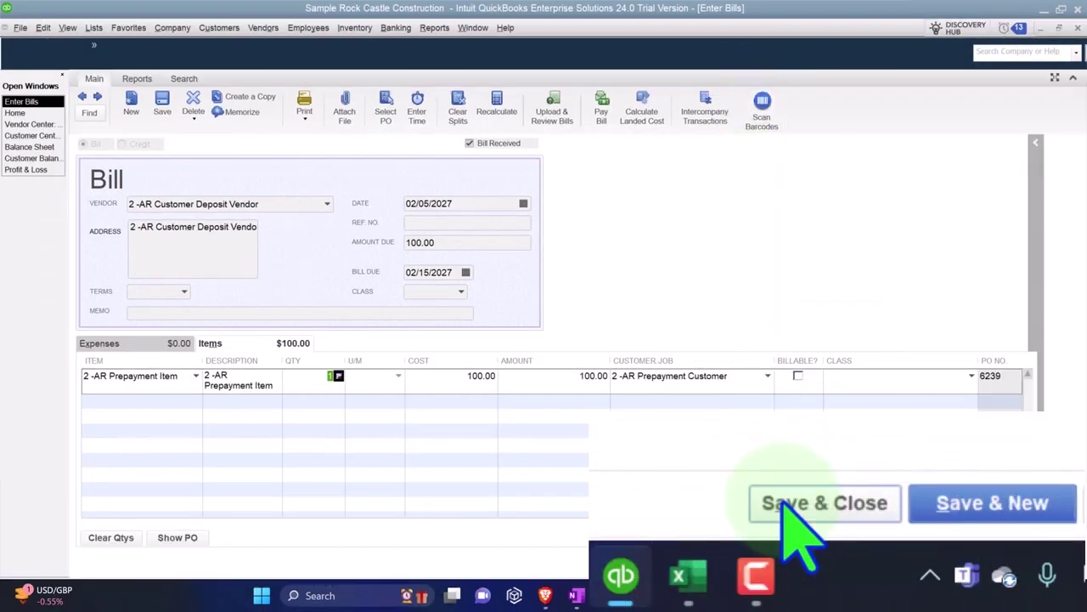
click(785, 503)
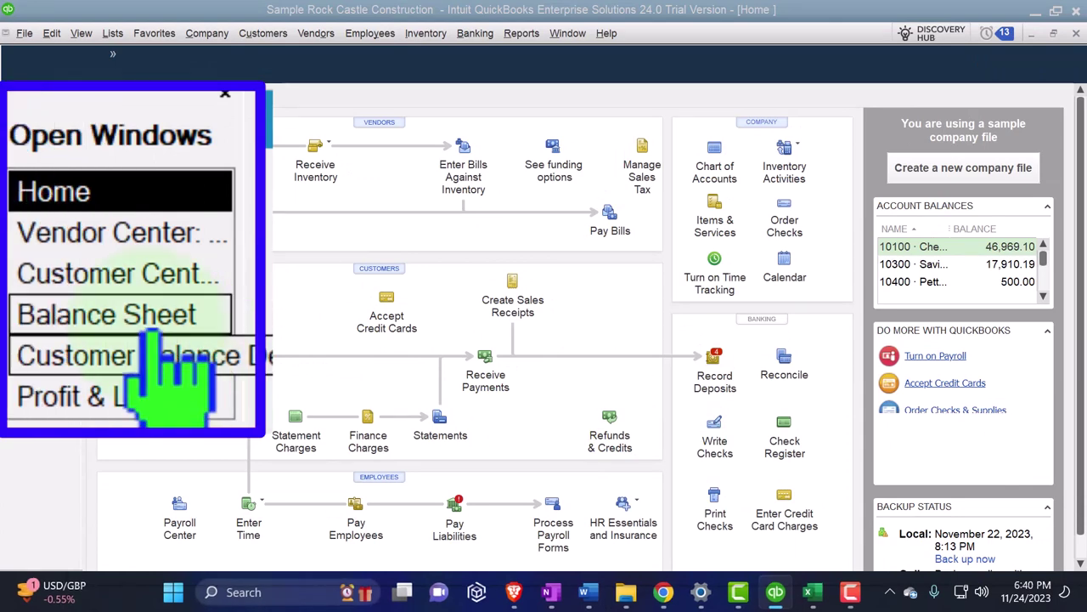
Step: Check the new bill in the transaction detail behind the Balance Sheet's Accounts Payable balance, and return to the report
click(126, 323)
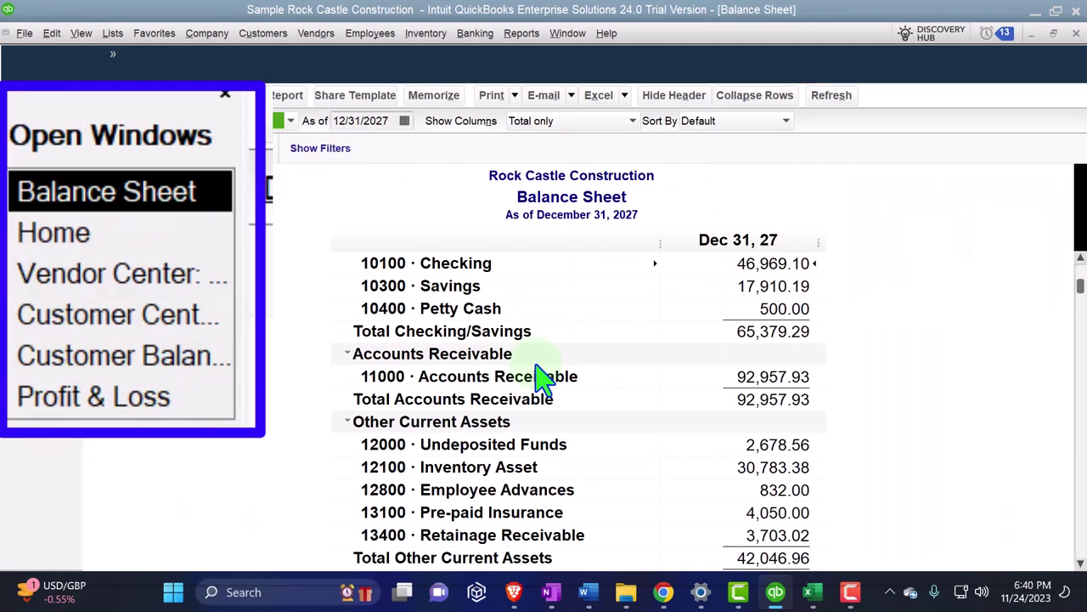
scroll(544, 390, down, 6)
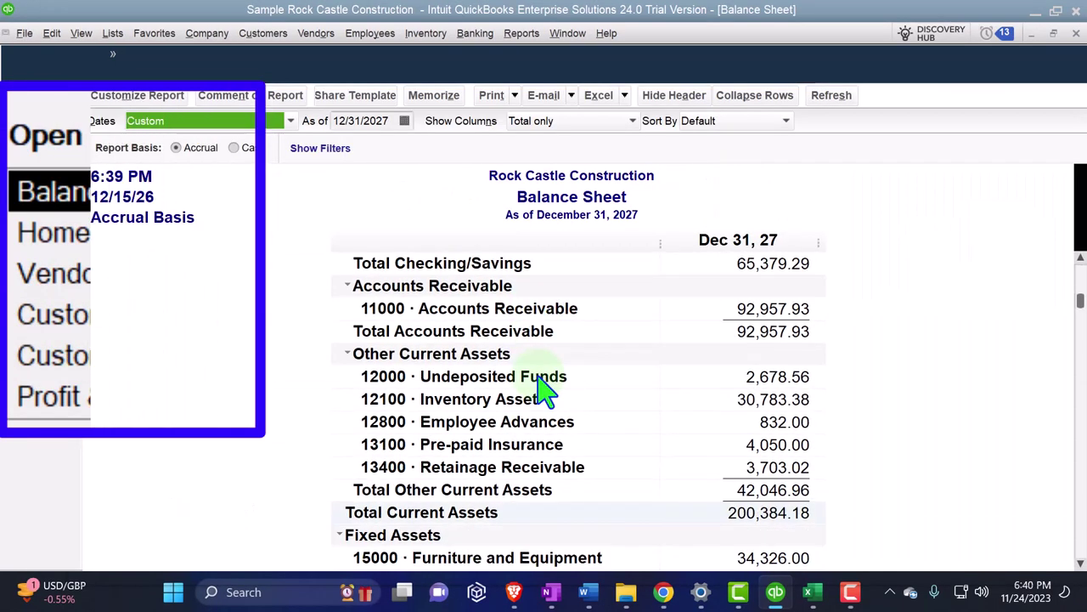
scroll(544, 390, down, 5)
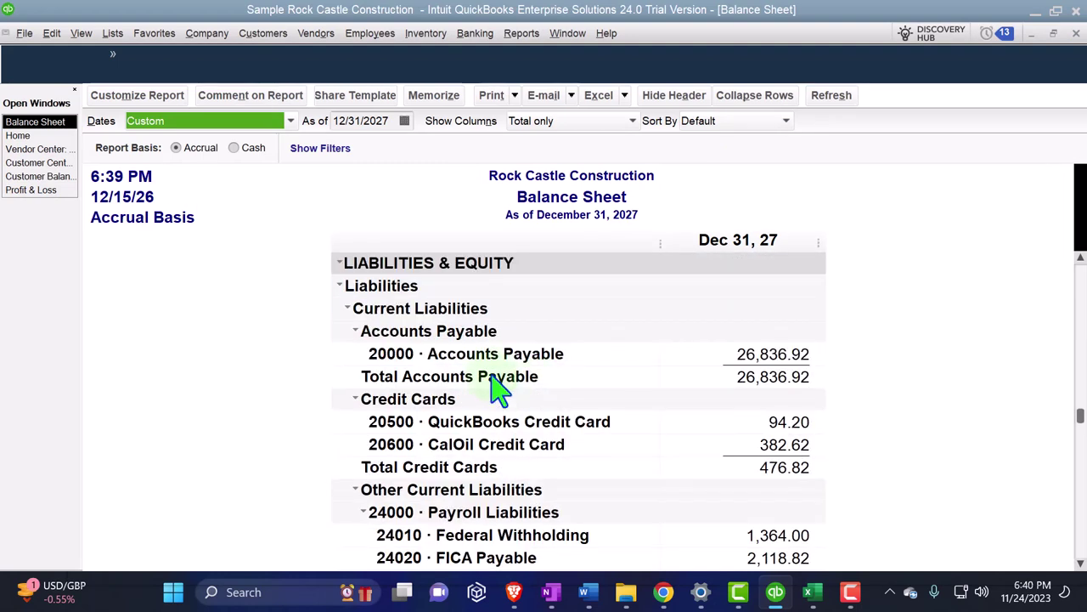
double_click(792, 352)
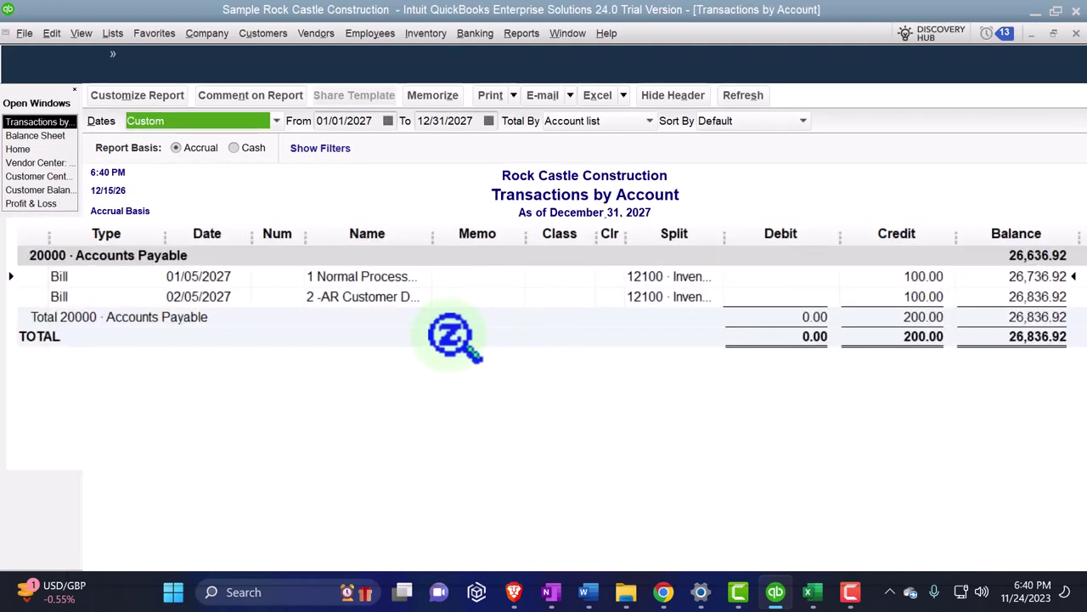
click(923, 297)
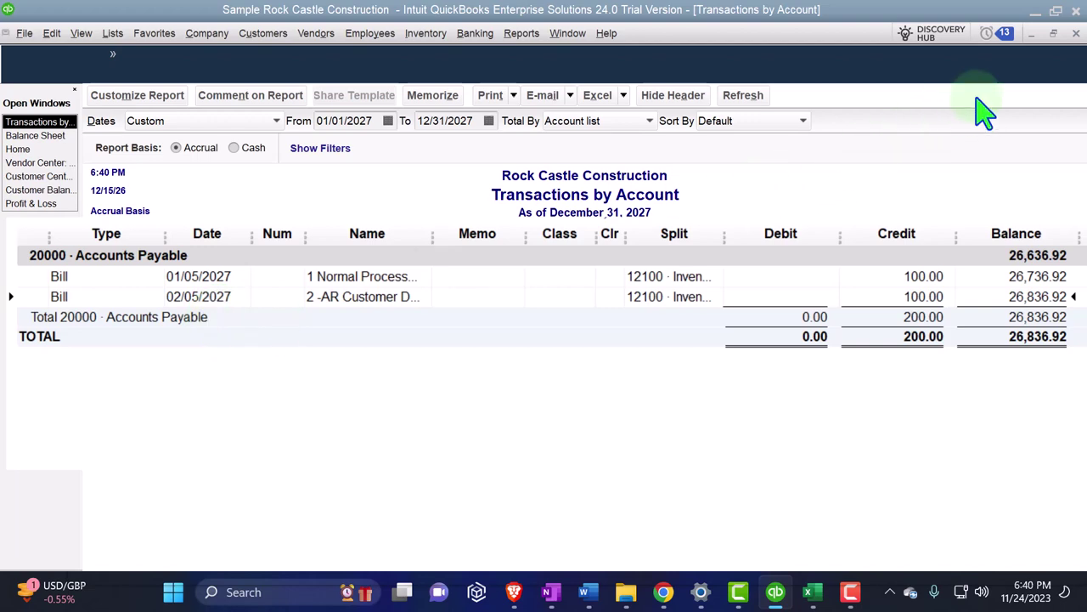
click(1074, 33)
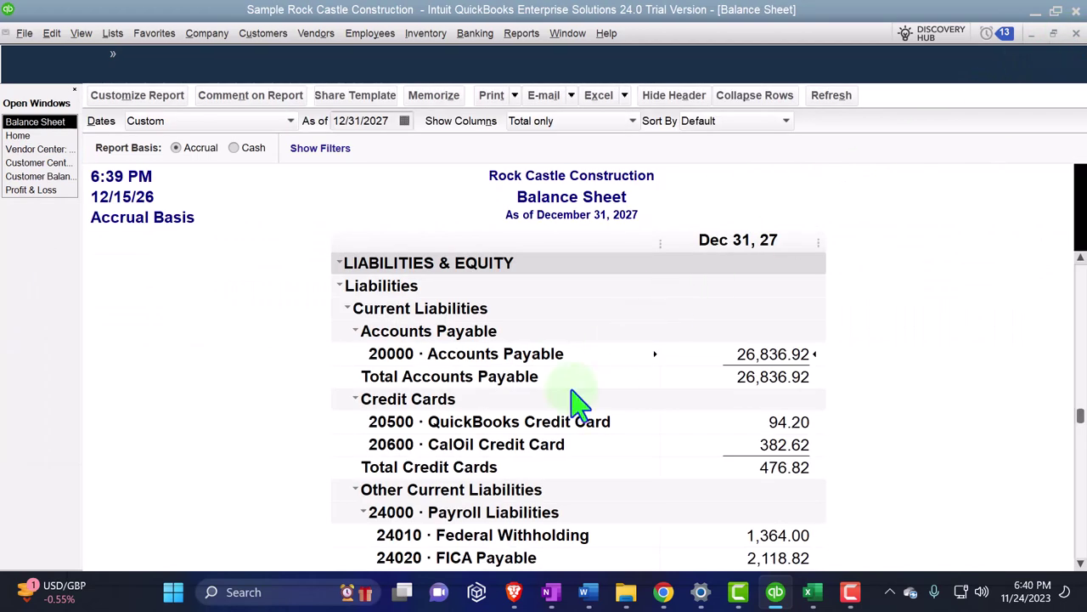
Step: Open the transaction detail behind the Balance Sheet's Inventory Asset balance
scroll(578, 401, up, 5)
scroll(575, 312, up, 2)
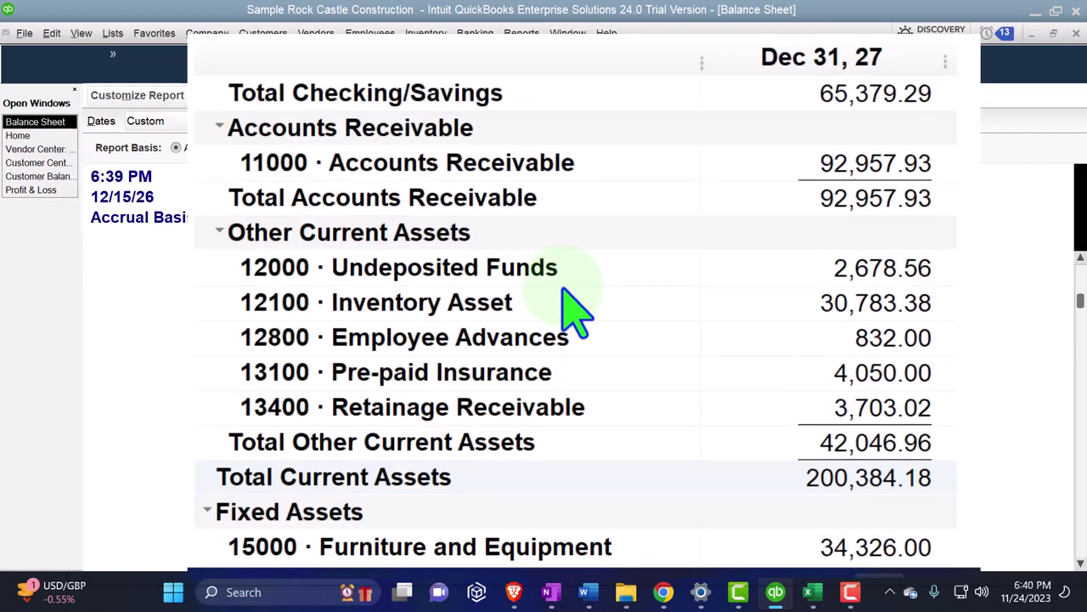
double_click(863, 316)
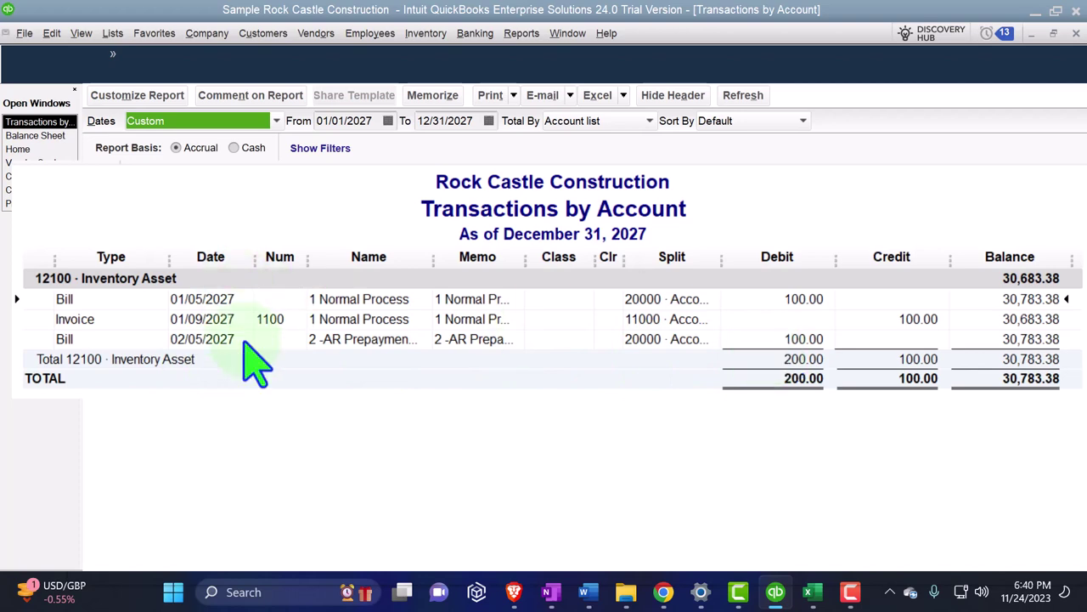
Step: Run the Inventory Valuation Summary as of 12/31/2027 and compare its total asset value with the Balance Sheet's Inventory Asset balance
click(1076, 33)
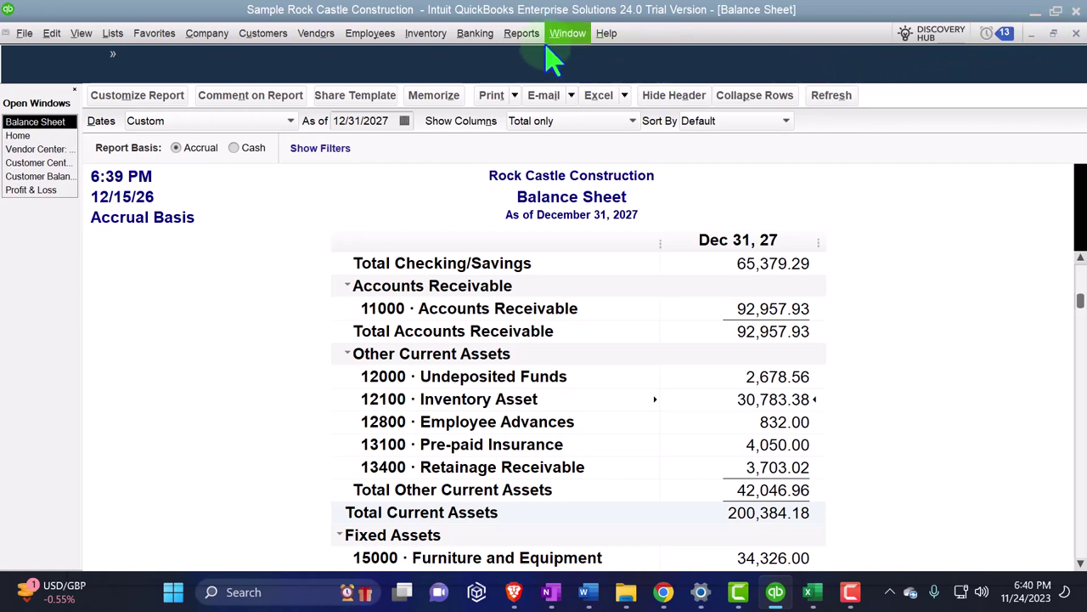
click(523, 34)
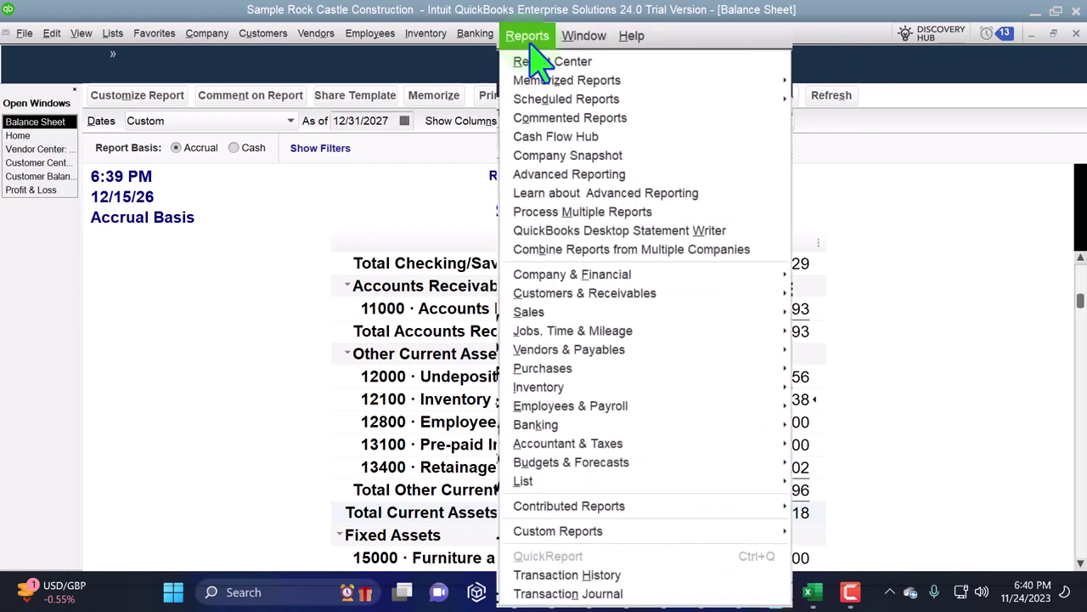
mouse_move(578, 318)
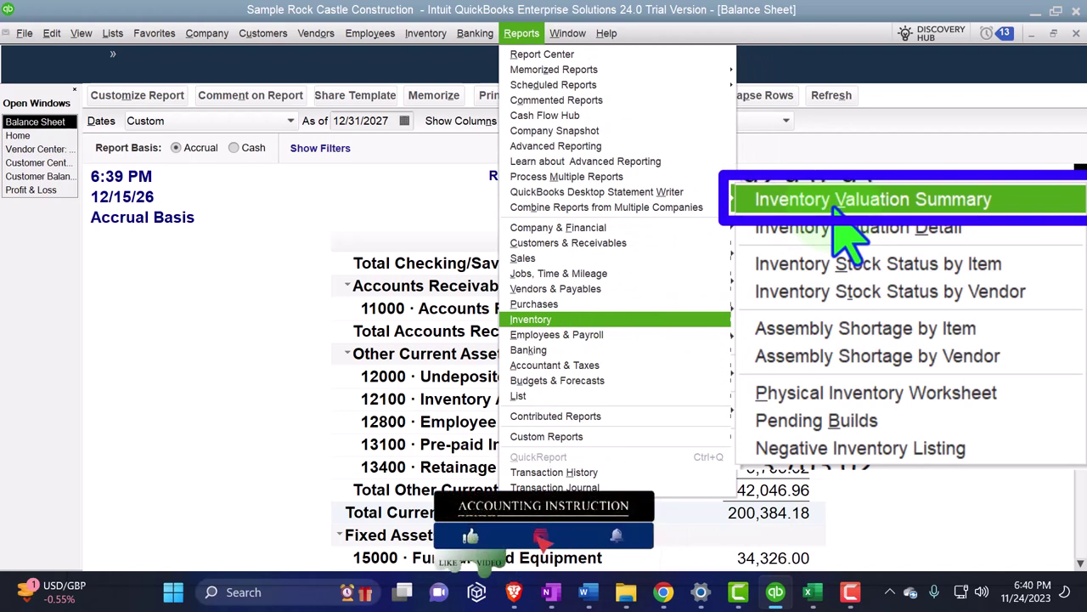
click(803, 324)
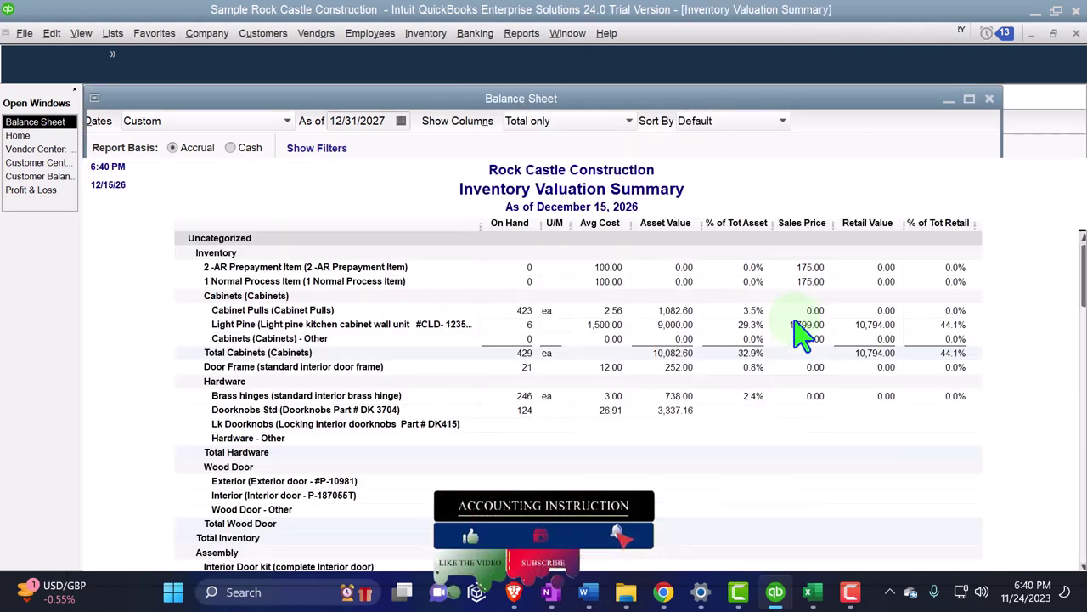
text(123127)
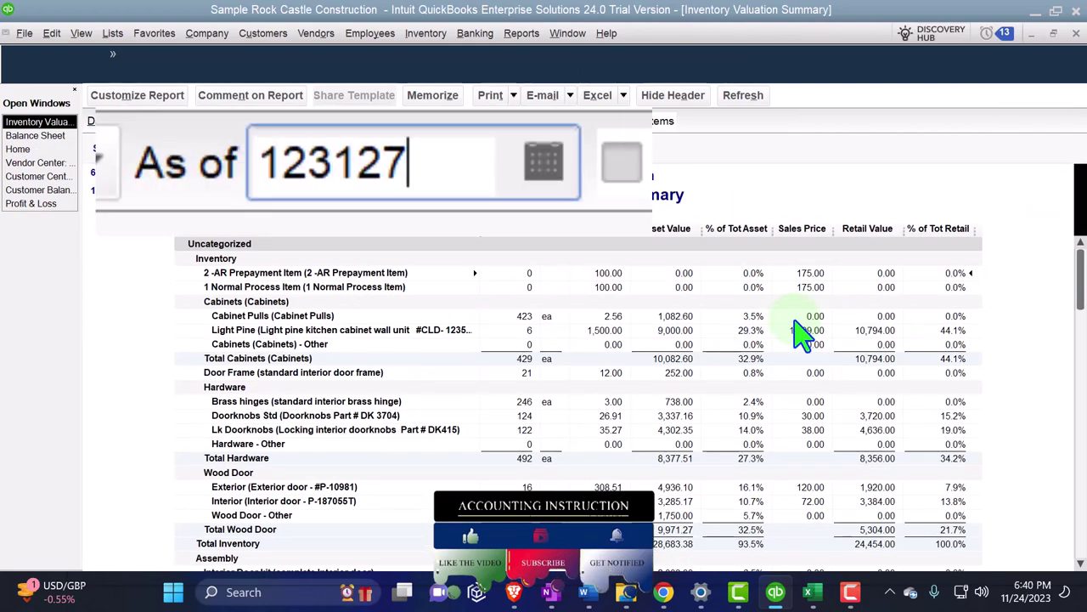
key(Tab)
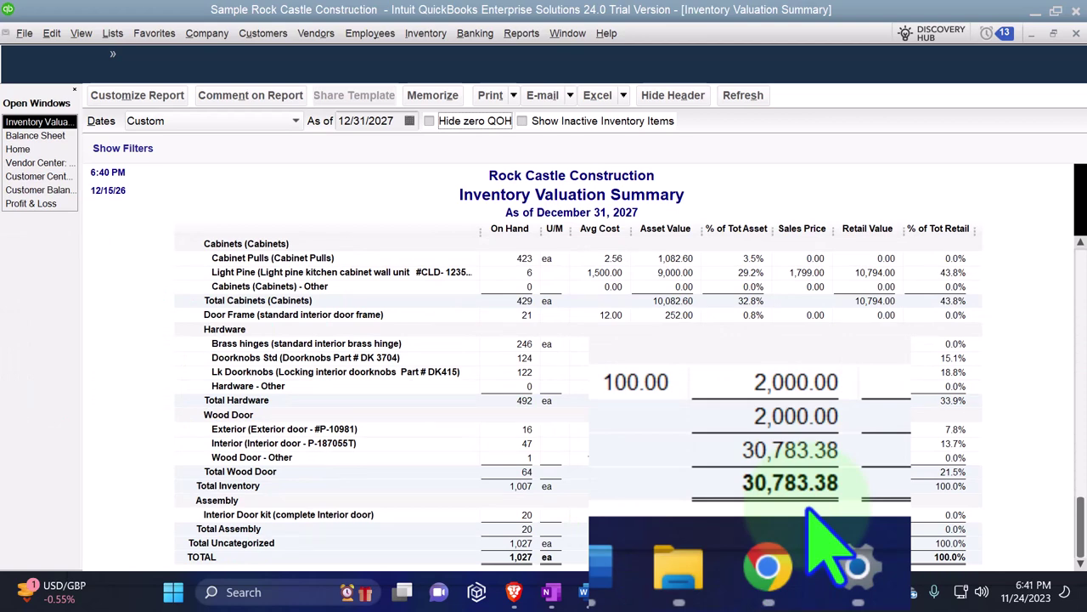
click(40, 138)
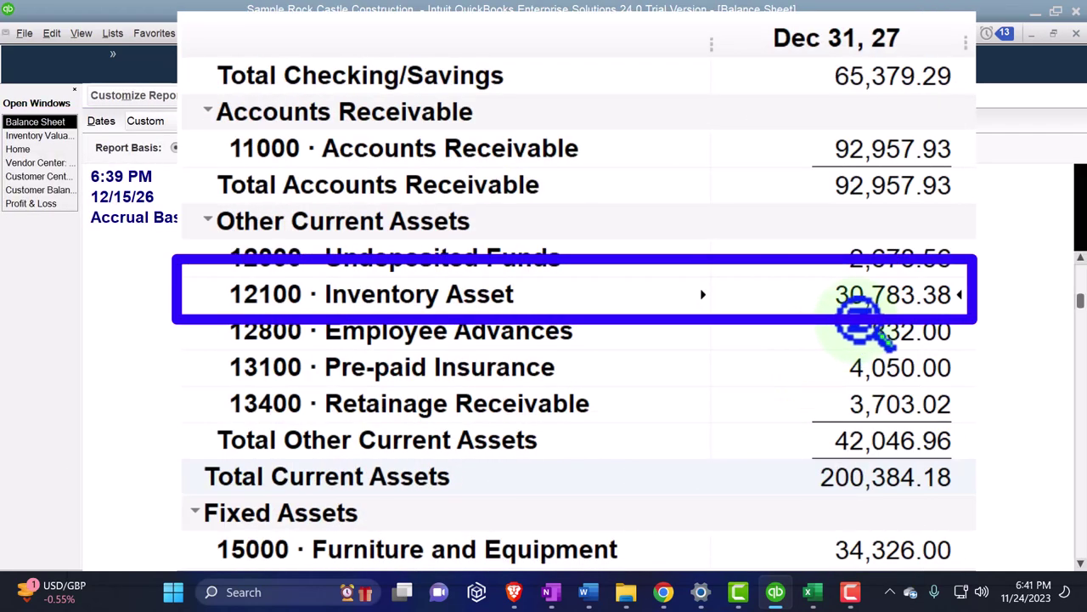
Step: Run the Vendor Balance Detail report and compare its total with the Balance Sheet's Accounts Payable balance
scroll(862, 324, down, 3)
scroll(862, 323, down, 5)
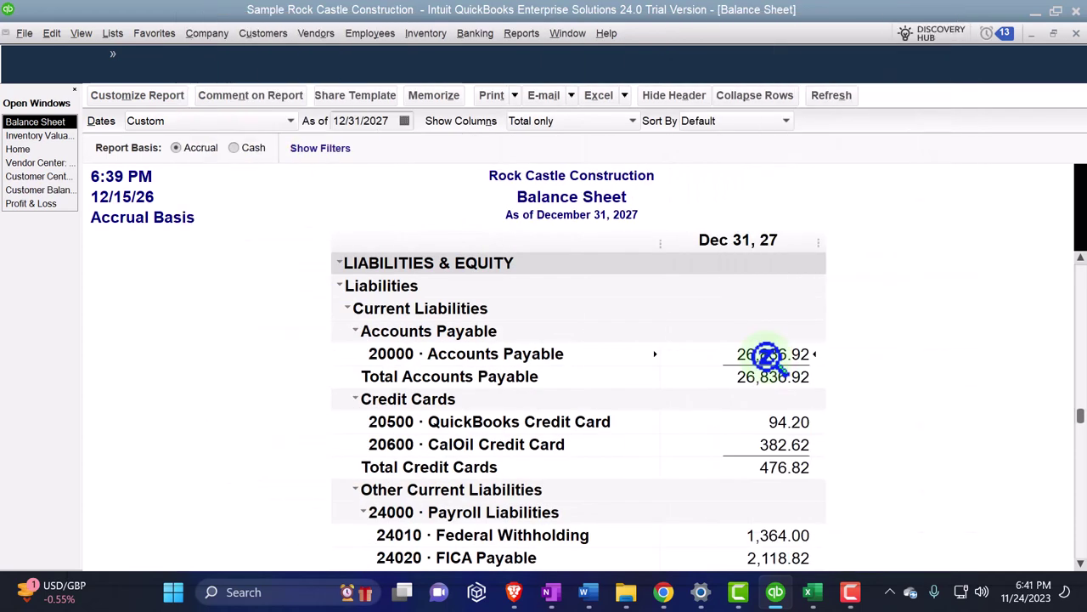
click(522, 34)
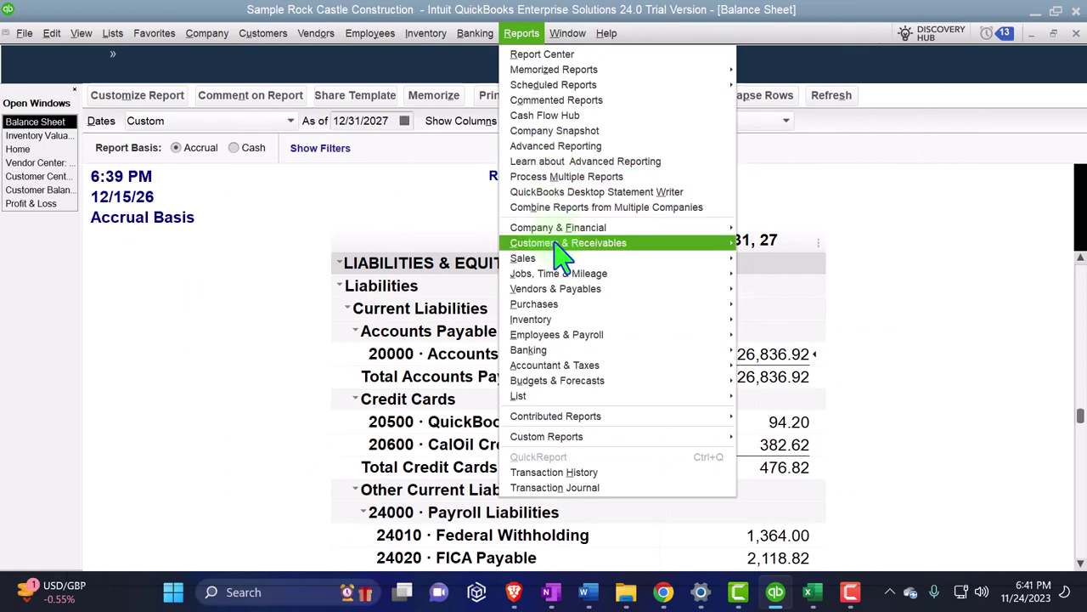
mouse_move(599, 289)
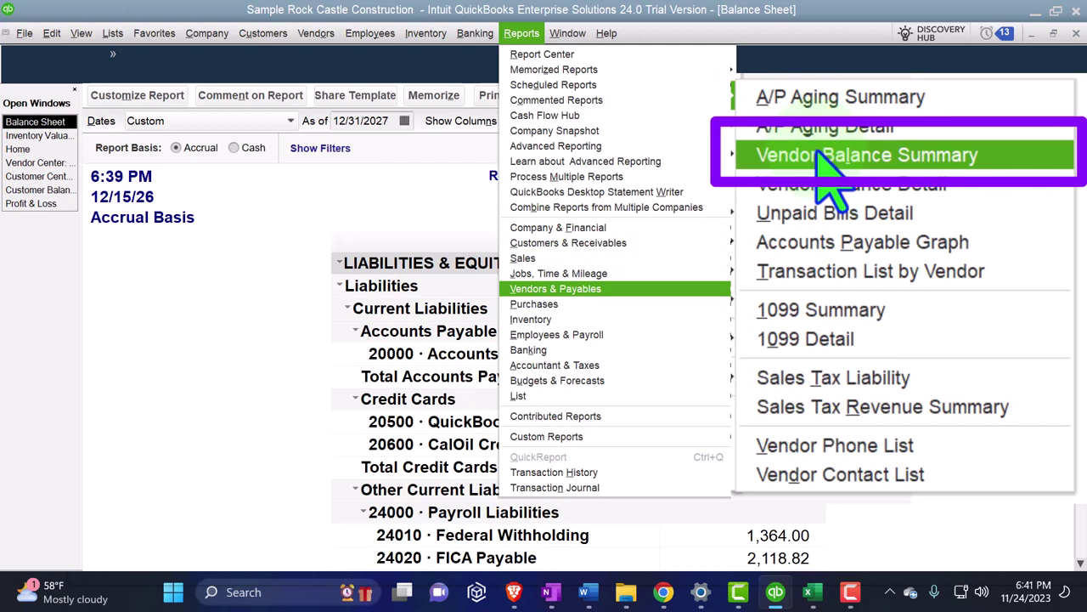
click(783, 336)
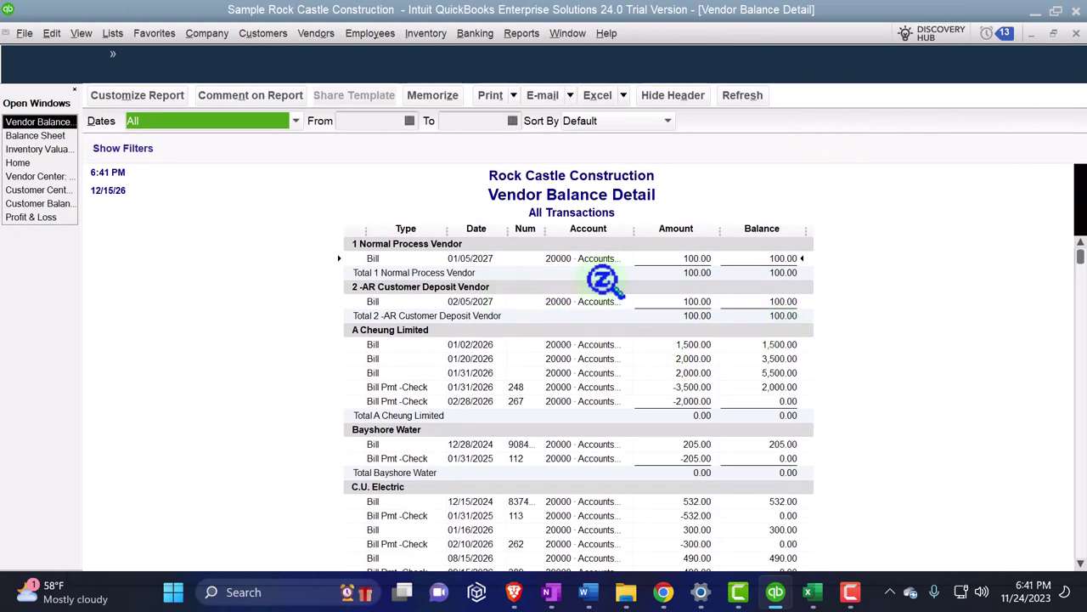
scroll(769, 335, down, 5)
scroll(769, 335, down, 20)
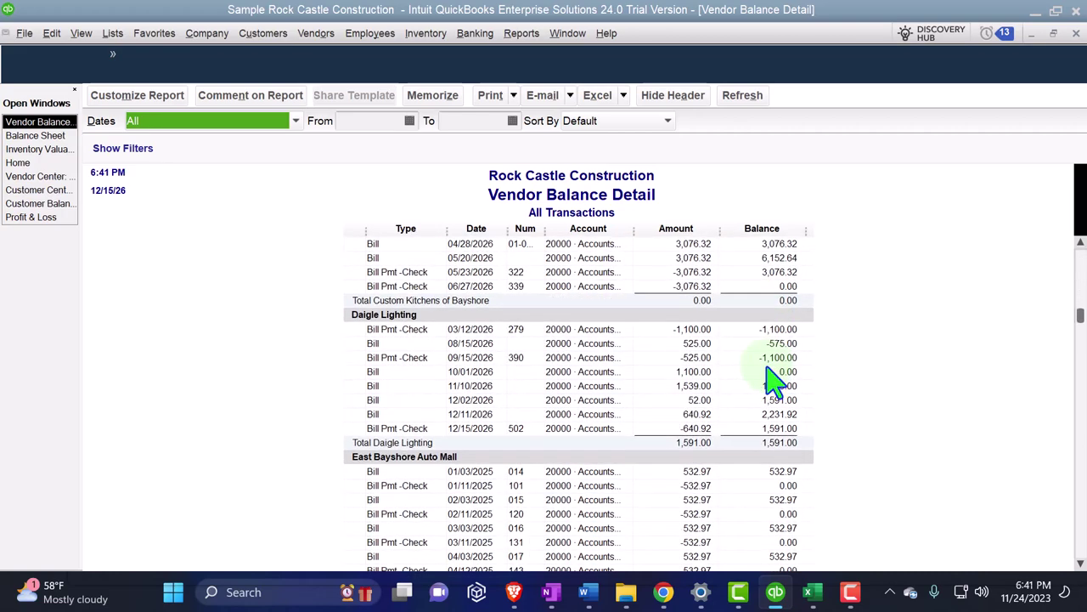
drag(1078, 363, 1081, 567)
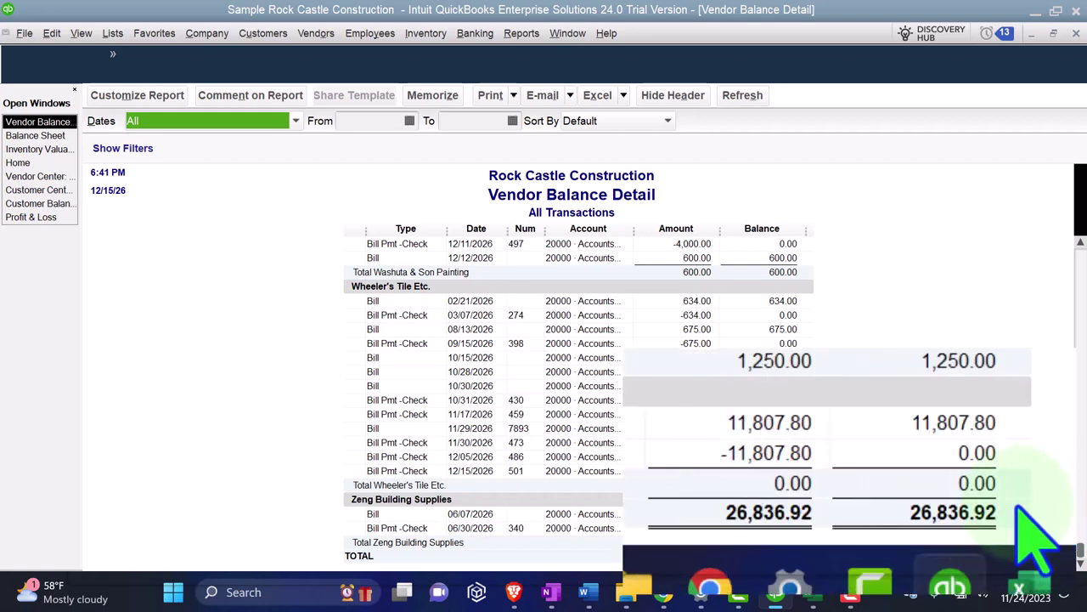
click(35, 135)
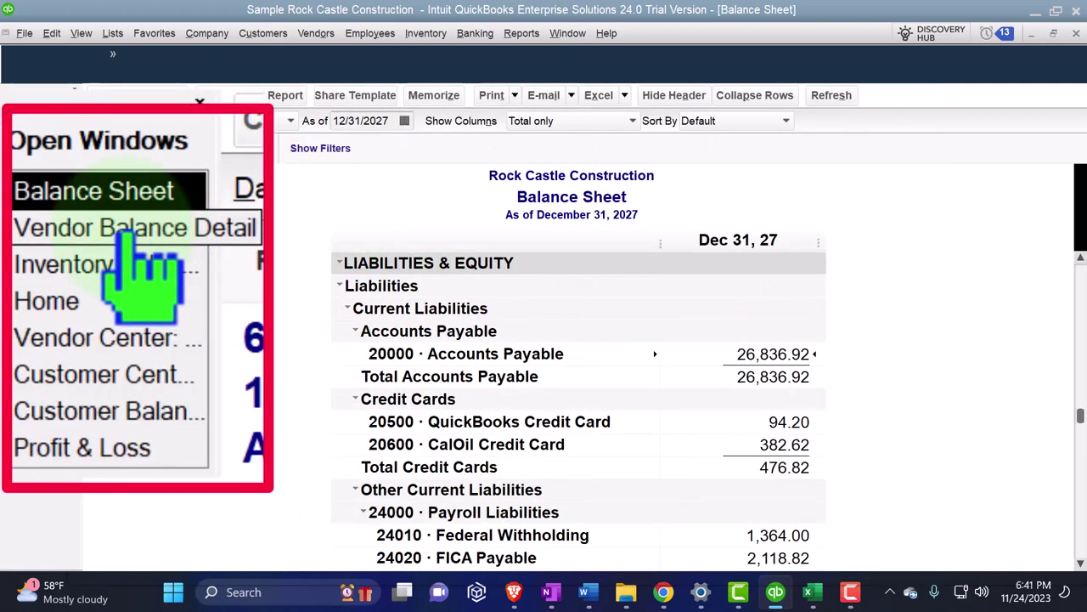
click(35, 135)
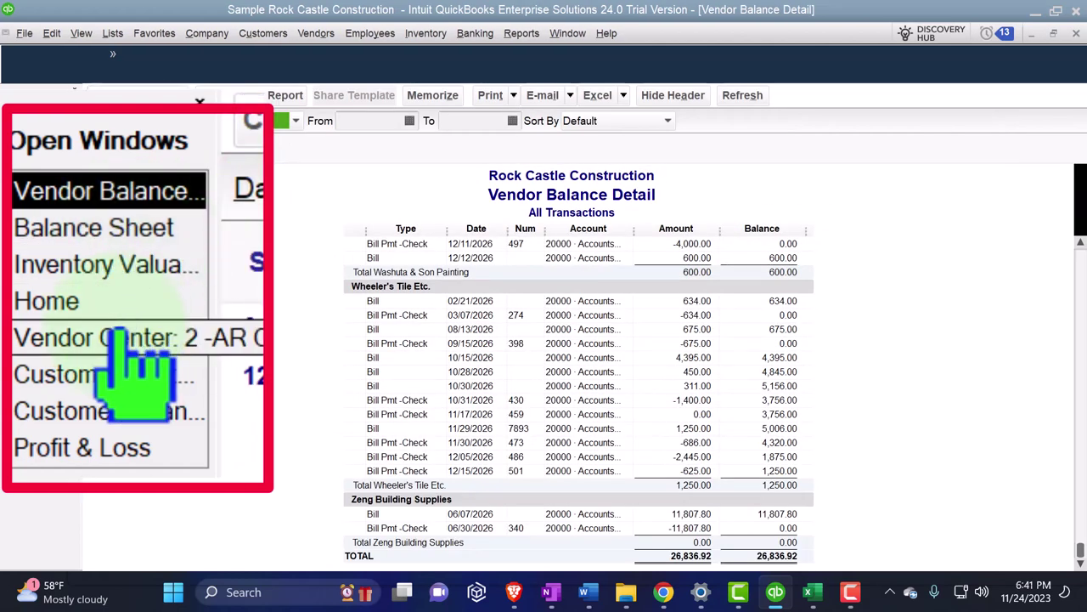
Step: Review the 2 -AR Customer Deposit Vendor's transactions in the Vendor Center, and return to the Home page
click(35, 176)
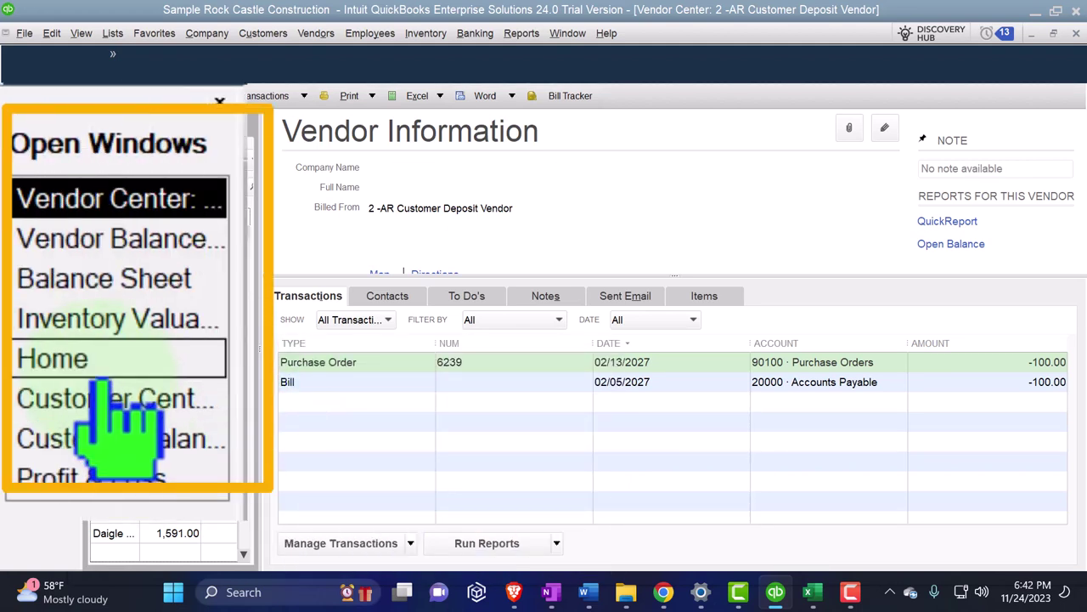
click(94, 363)
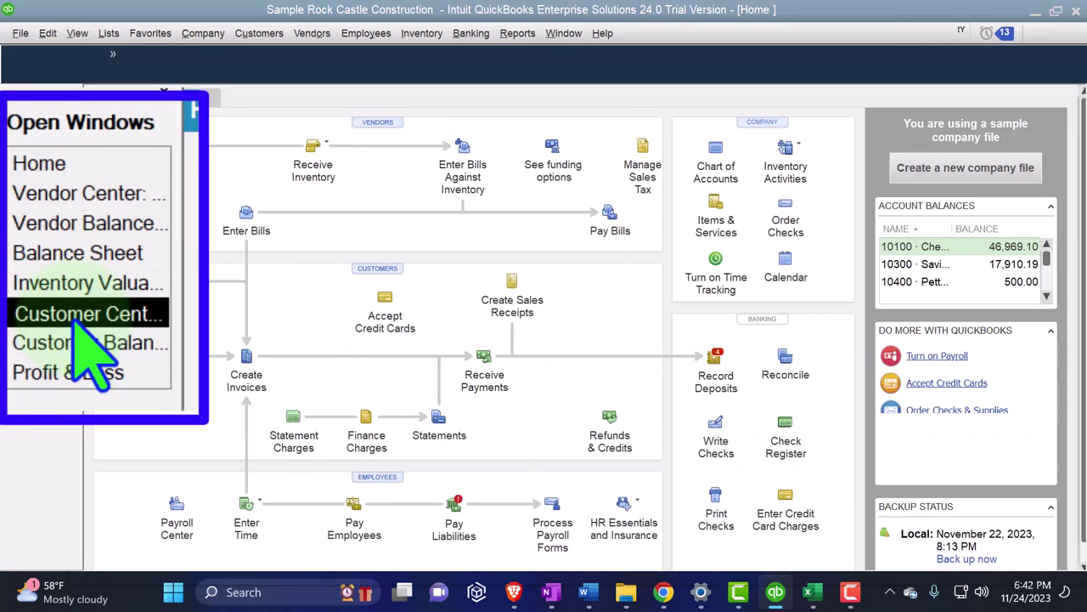
Step: Open the 2 -AR Prepayment Customer's sales order from the Customer Center and create an invoice for all of it
click(78, 319)
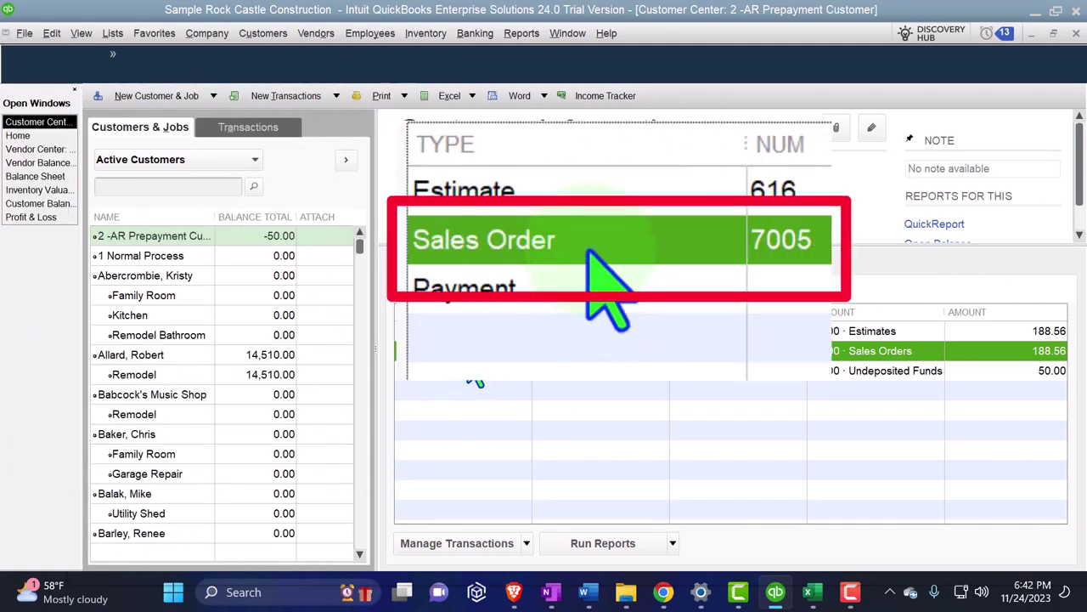
double_click(466, 351)
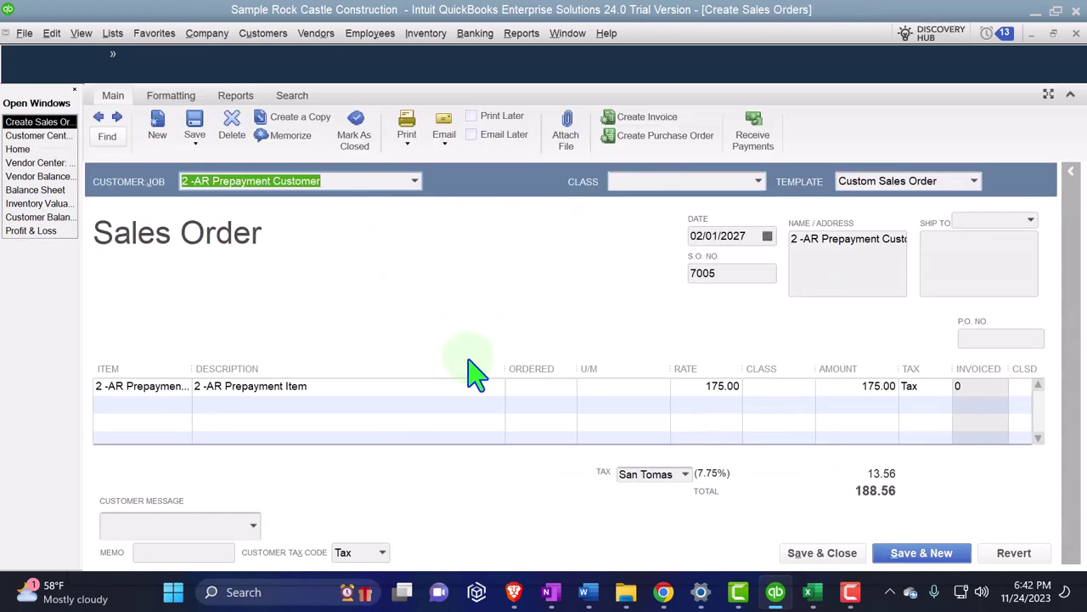
click(635, 119)
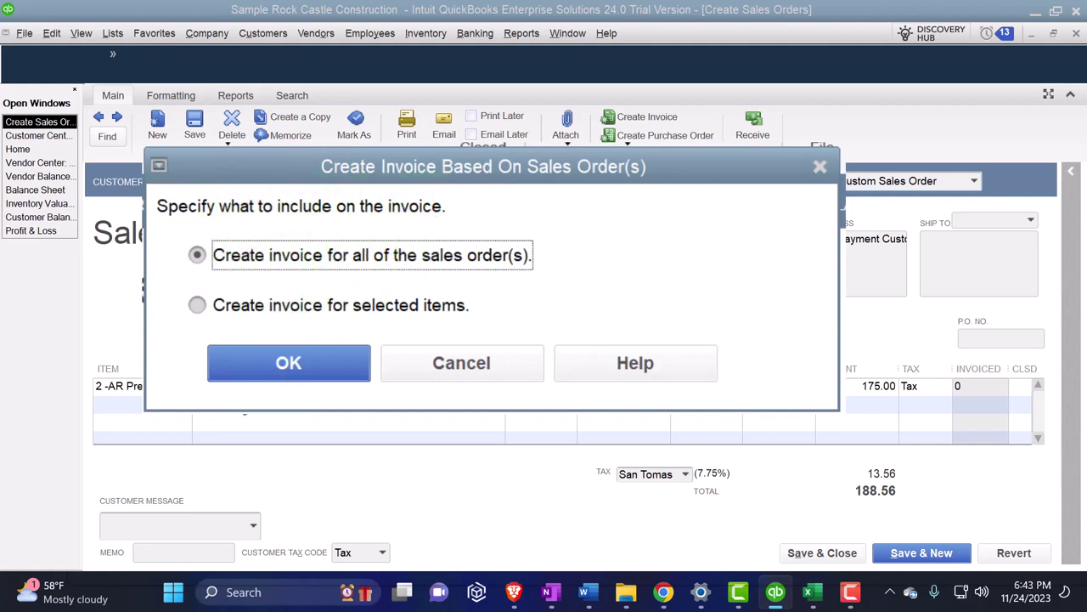
click(295, 374)
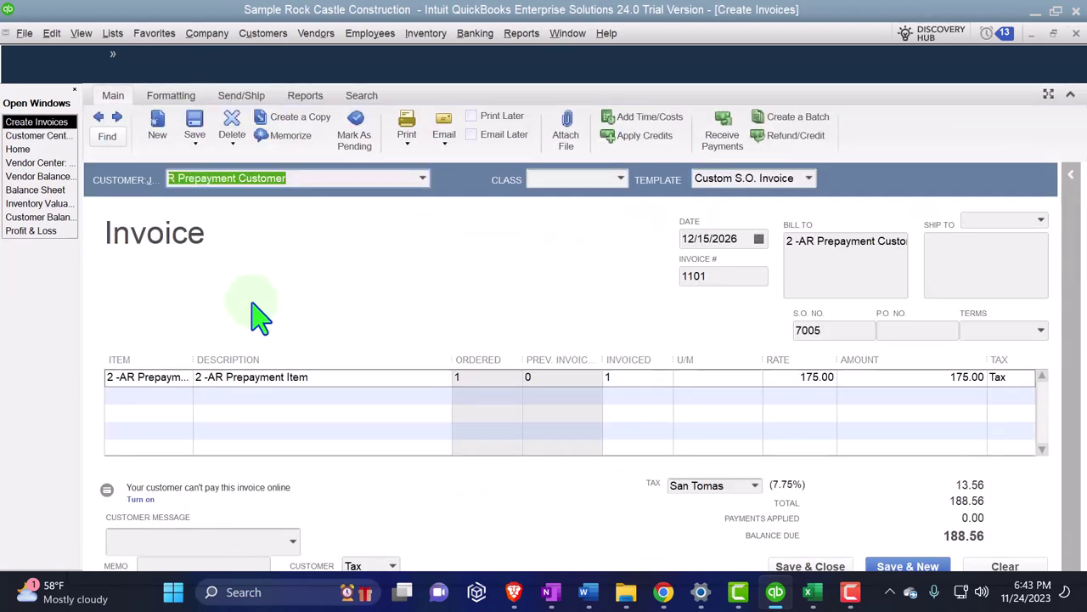
Step: Set the invoice date to 02/16/2027
key(Tab)
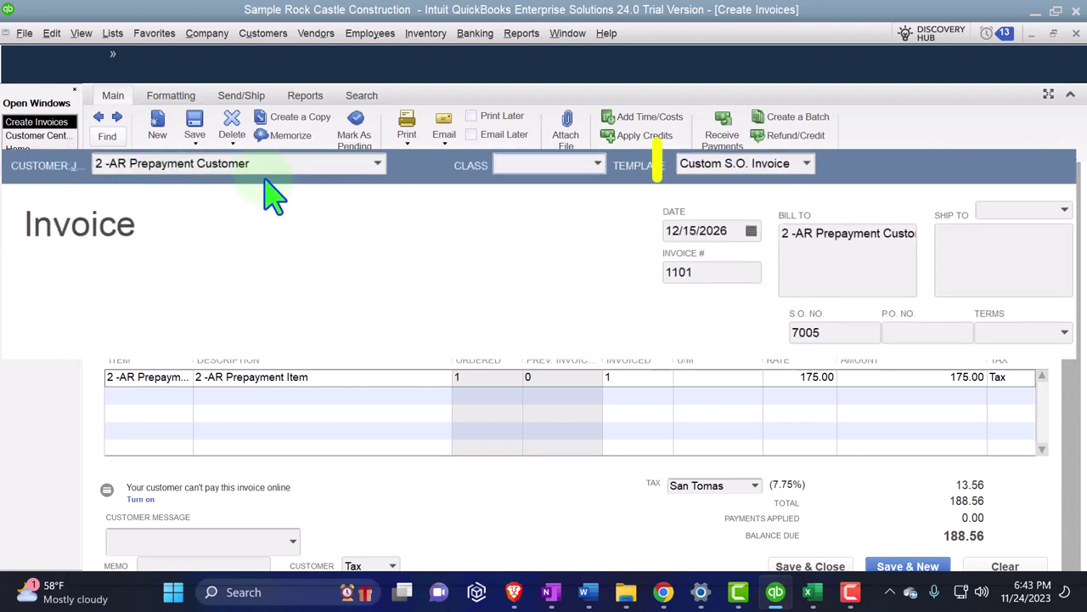
key(Tab)
key(Tab)
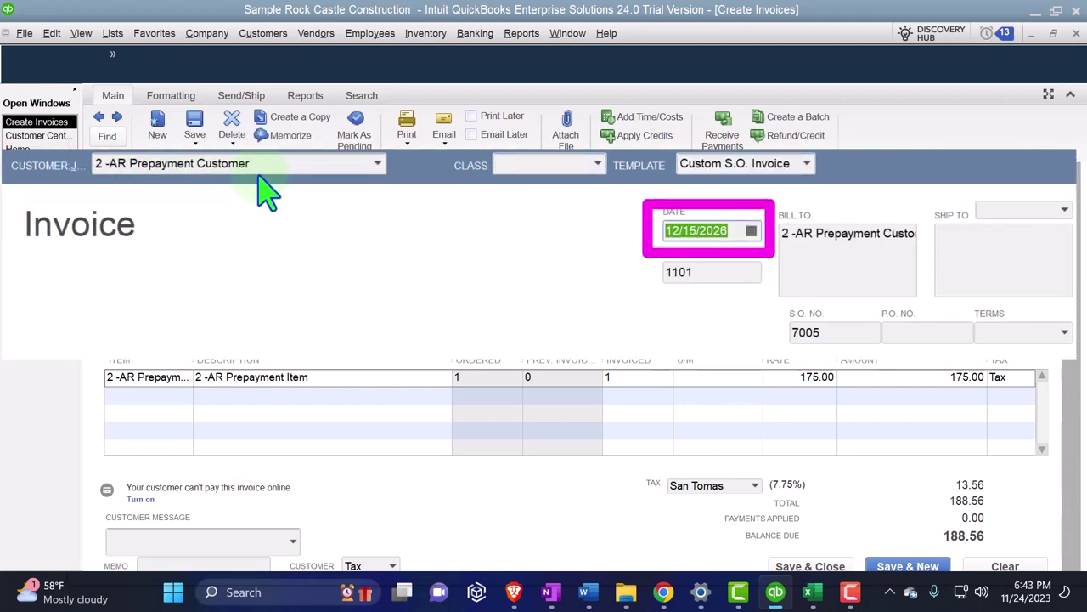
text(0)
text(2/16/)
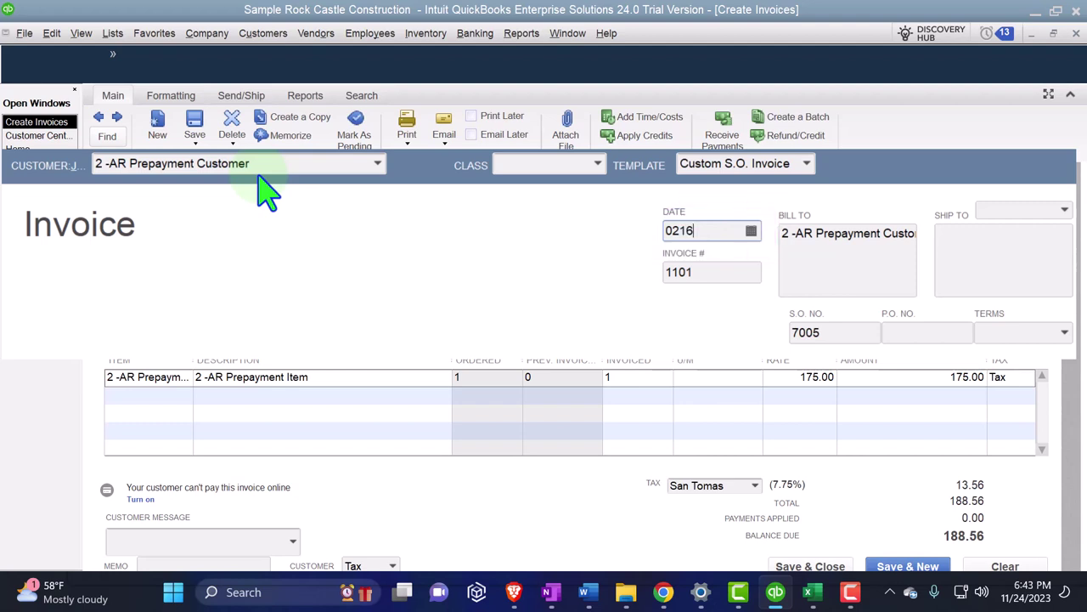
text(2027)
key(Tab)
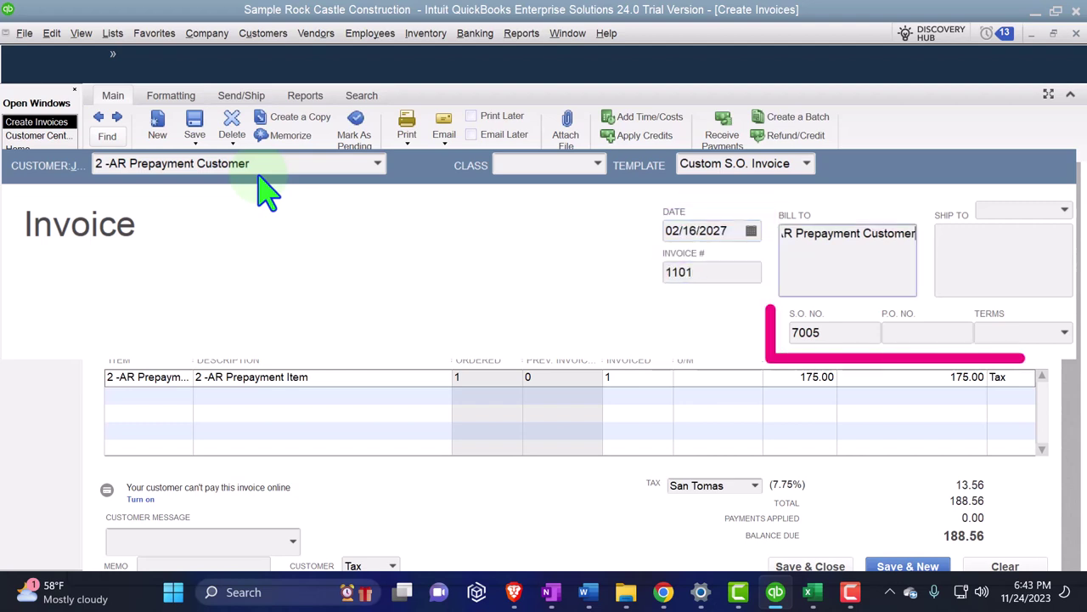
Step: Go through the invoice's remaining header fields and its 2 -AR Prepayment Item line, ending on the next empty line
key(Tab)
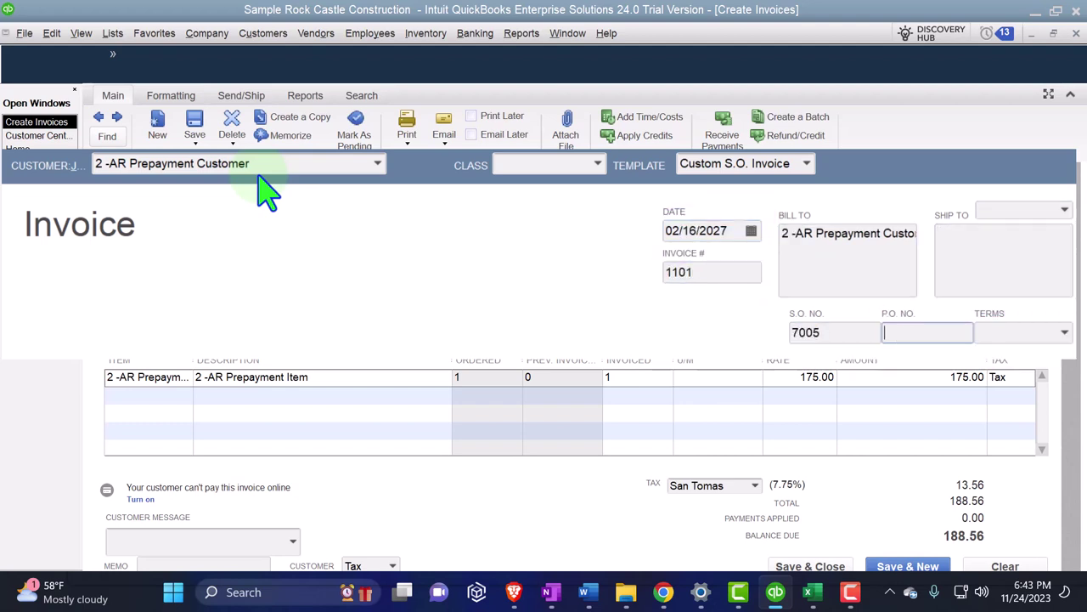
key(Tab)
key(Tab)
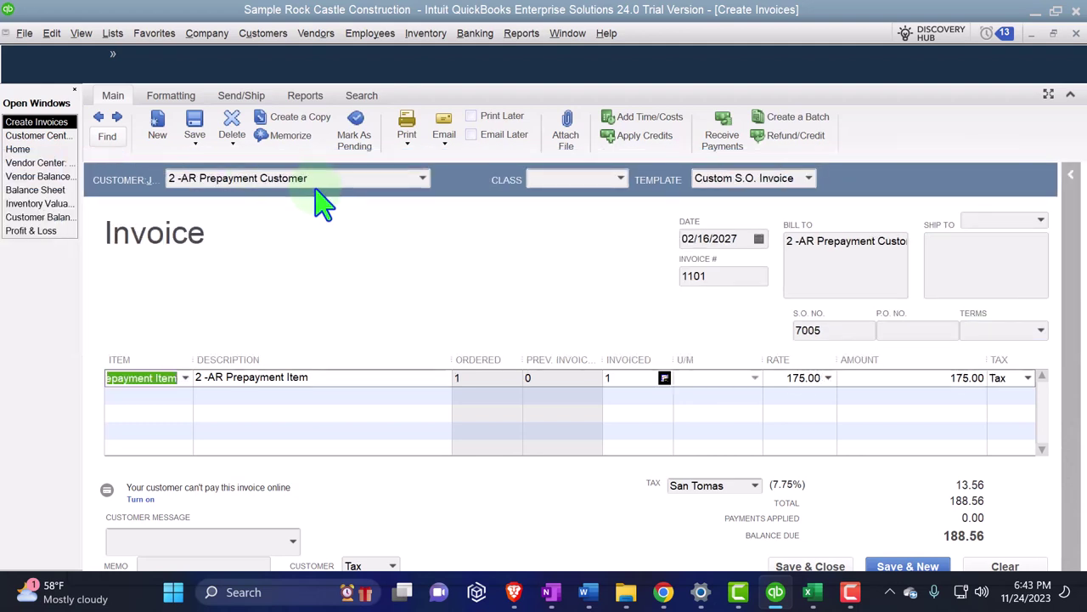
key(Tab)
key(Tab)
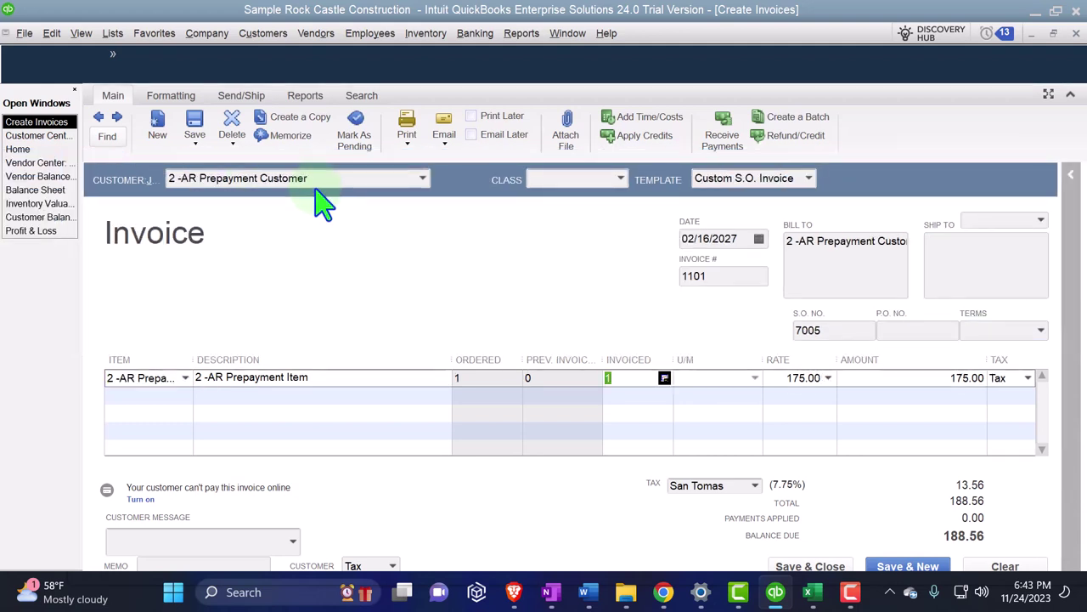
key(Tab)
key(Tab)
key(Tab)
key(Tab)
key(Tab)
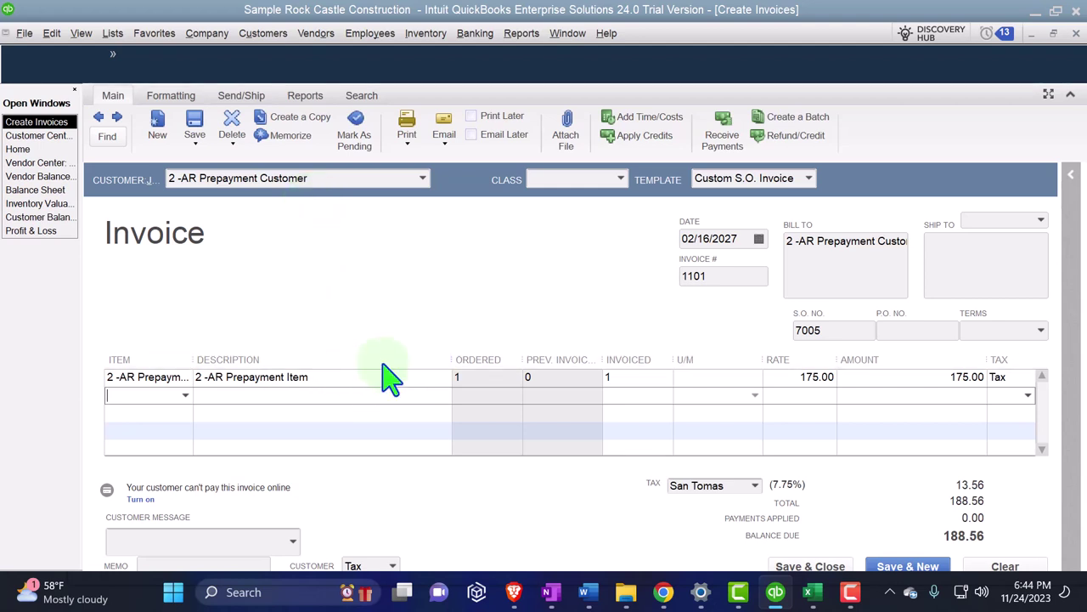
Step: Switch to the Excel worksheet and enter a reference to the Accounts Receivable account name in E4 into cell A15
click(812, 595)
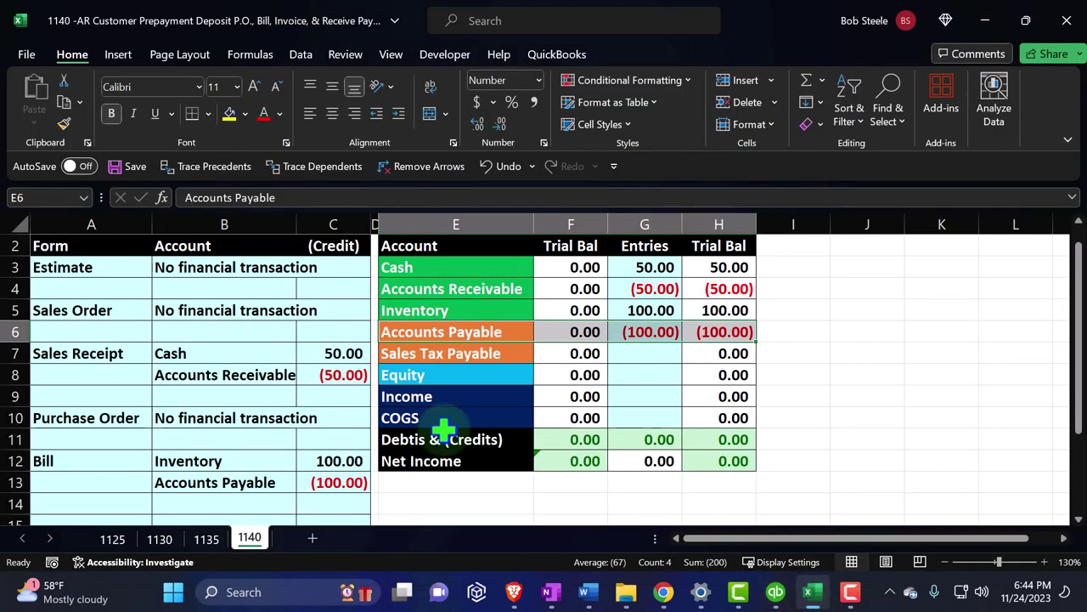
scroll(216, 340, down, 1)
scroll(325, 242, down, 1)
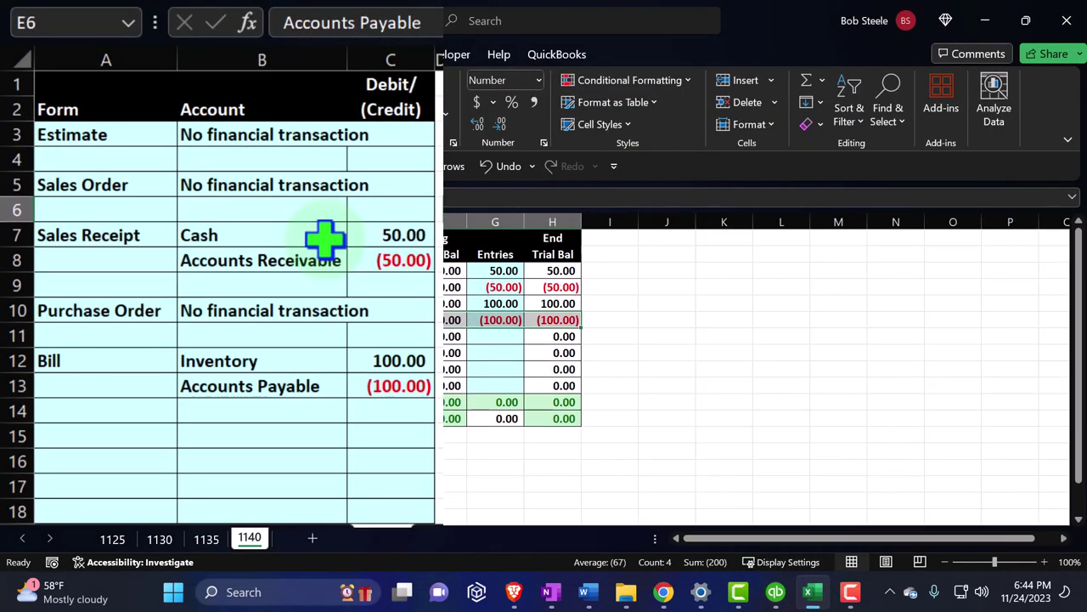
click(125, 435)
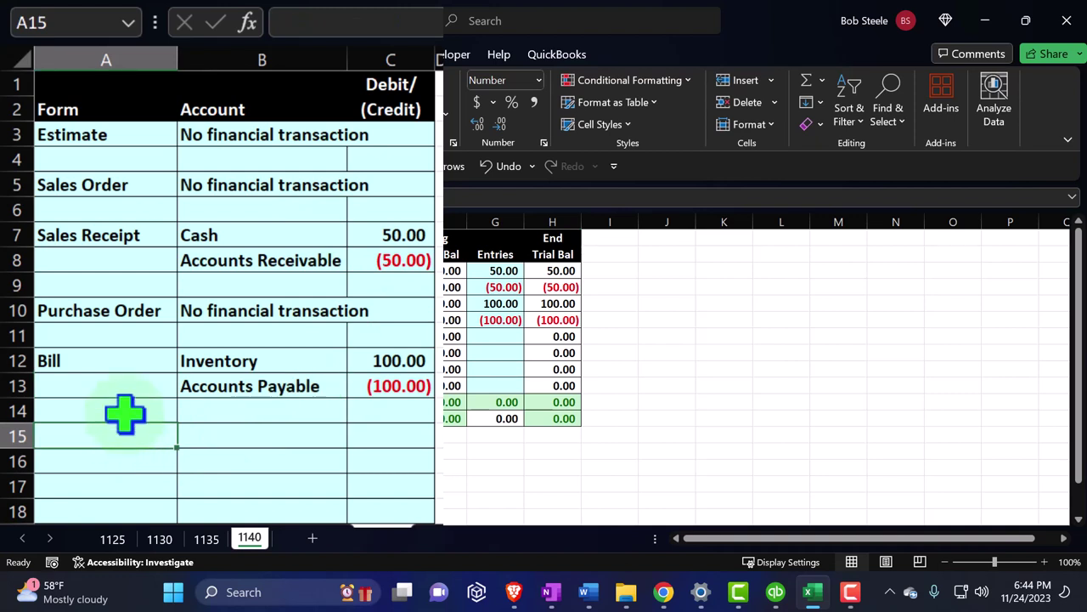
text(=)
key(Right)
key(Right)
key(Right)
key(Up)
key(Up)
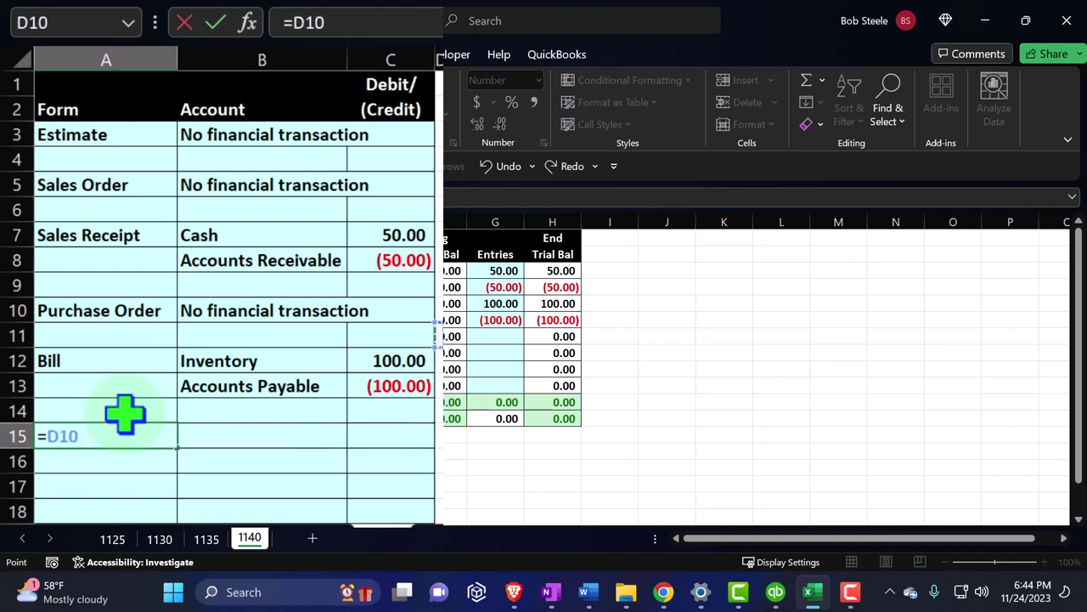
key(Up)
key(Up)
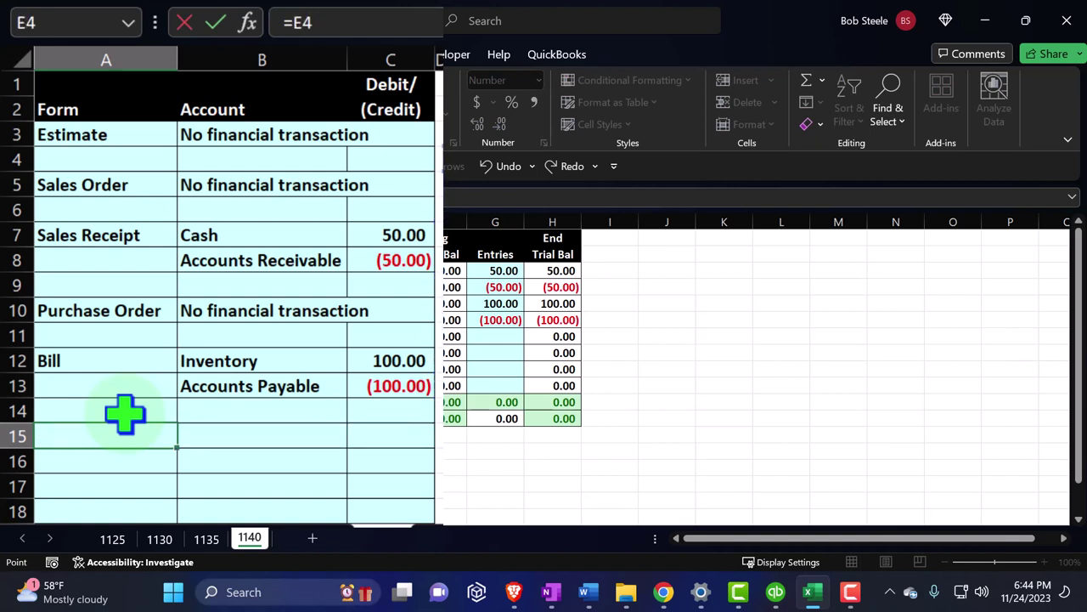
key(Return)
Step: Enter a reference to the Income account name in E9 into cell A16 and widen column A to fit the names
text(=)
key(Right)
key(Right)
key(Right)
key(Right)
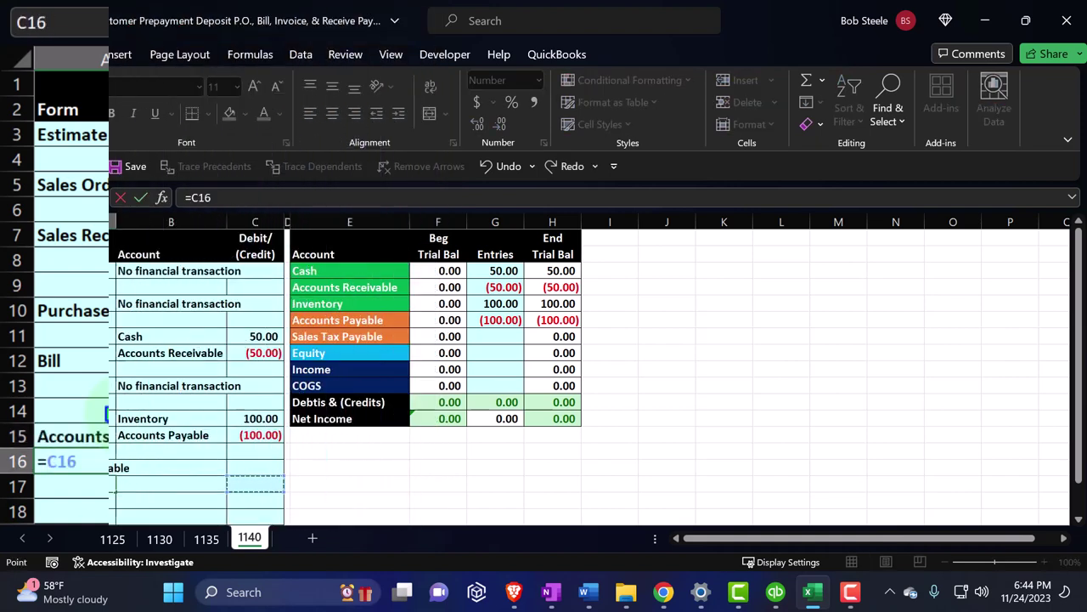
key(Up)
key(Up)
key(Up)
key(Up)
key(Up)
key(Up)
key(Up)
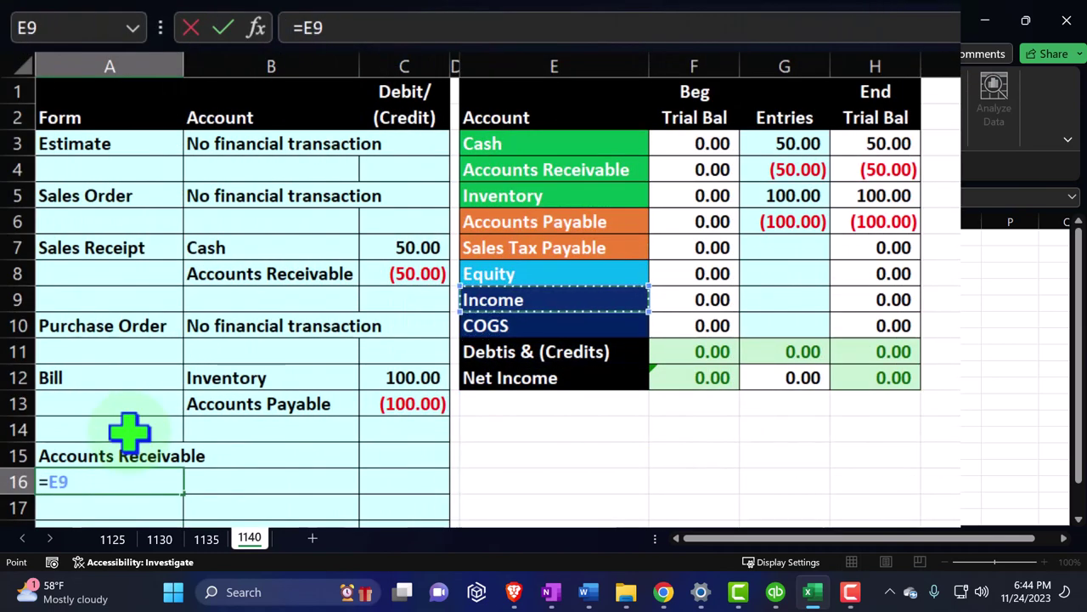
key(Return)
drag(184, 66, 213, 67)
Step: Enter -175 as the Income amount in cell C16
click(433, 476)
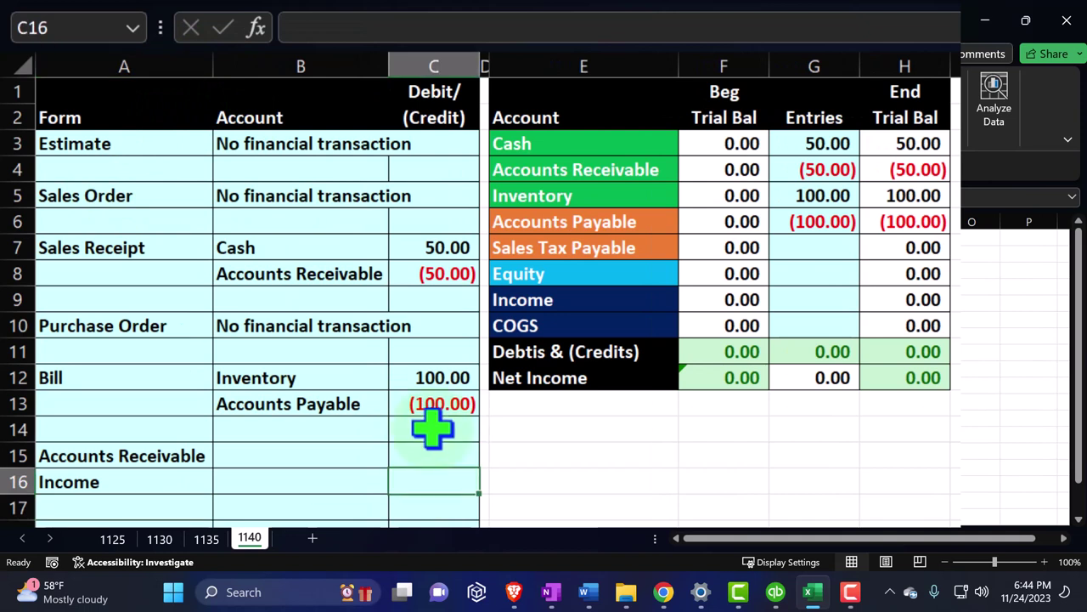
text(-175)
key(Return)
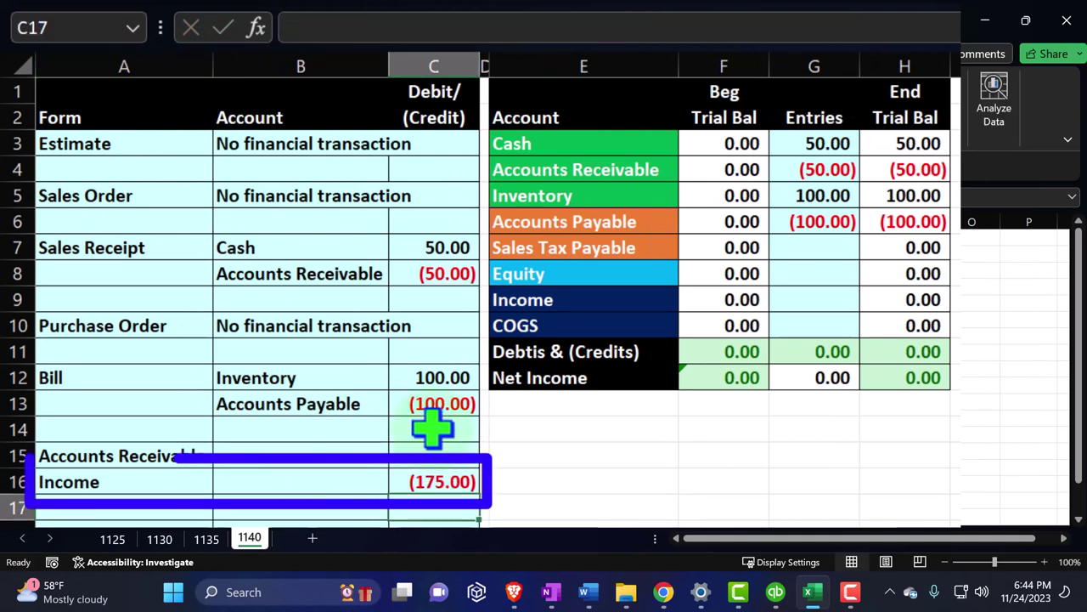
Step: Enter a reference to the Sales Tax Payable account name in E7 into cell A17
key(Home)
text(=)
key(Right)
key(Right)
key(Right)
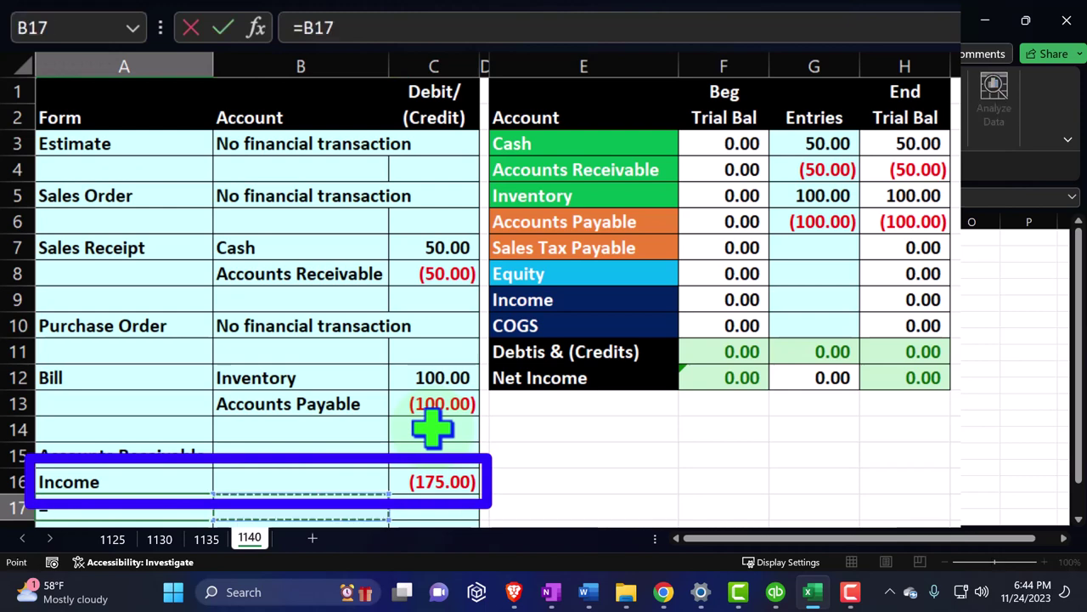
key(Up)
key(Up)
key(Up)
key(Up)
key(Up)
key(Up)
key(Up)
key(Up)
key(Up)
key(Up)
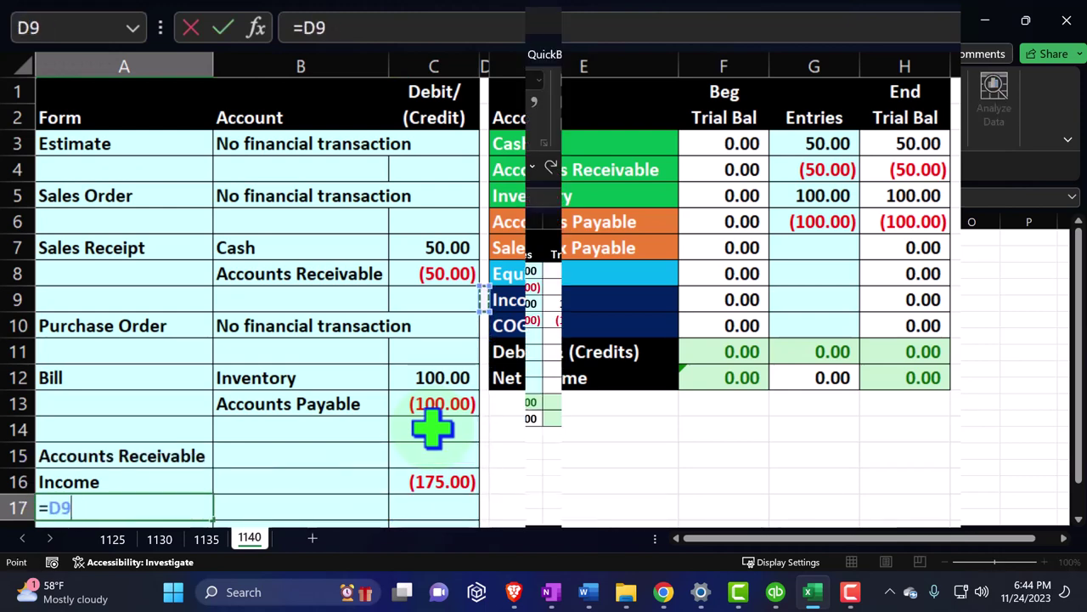
key(Right)
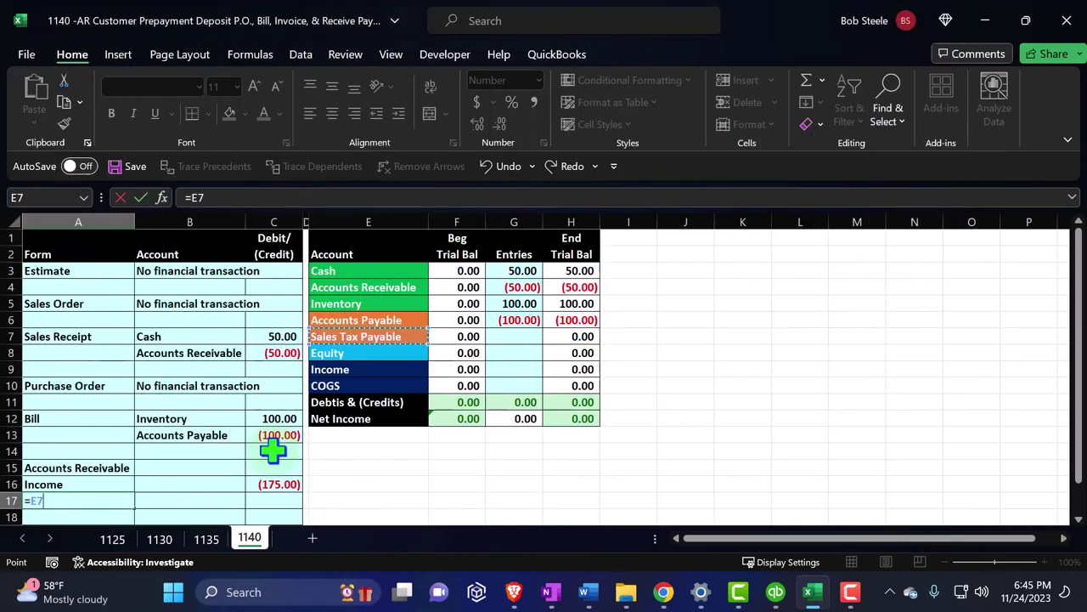
key(Return)
key(Down)
key(Down)
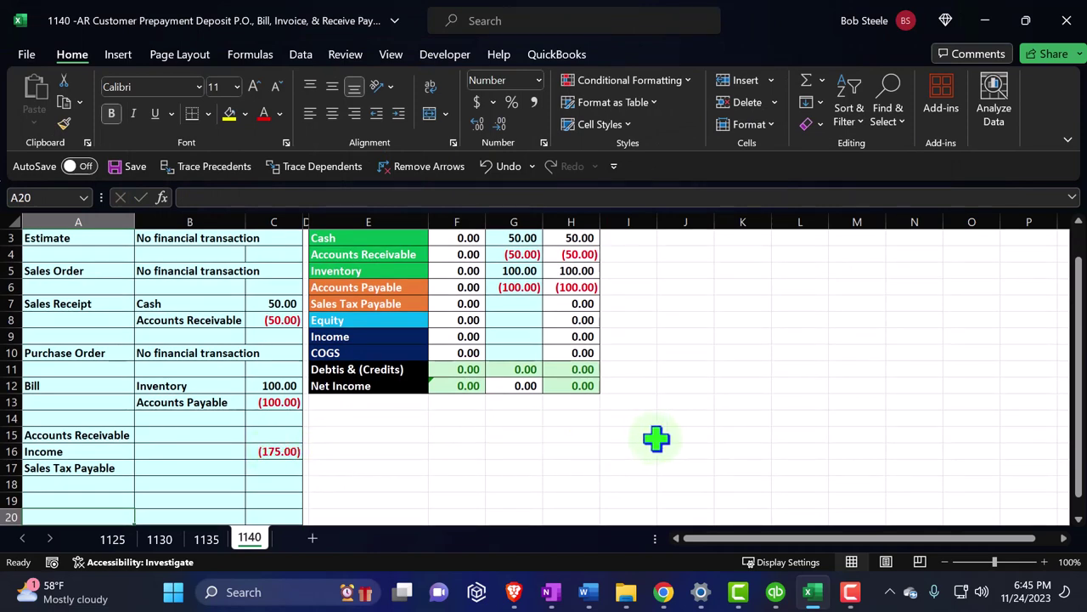
Step: Calculate the sales tax in C17 with the formula =C16*0.0775 and compare it with the tax on the QuickBooks invoice
click(775, 592)
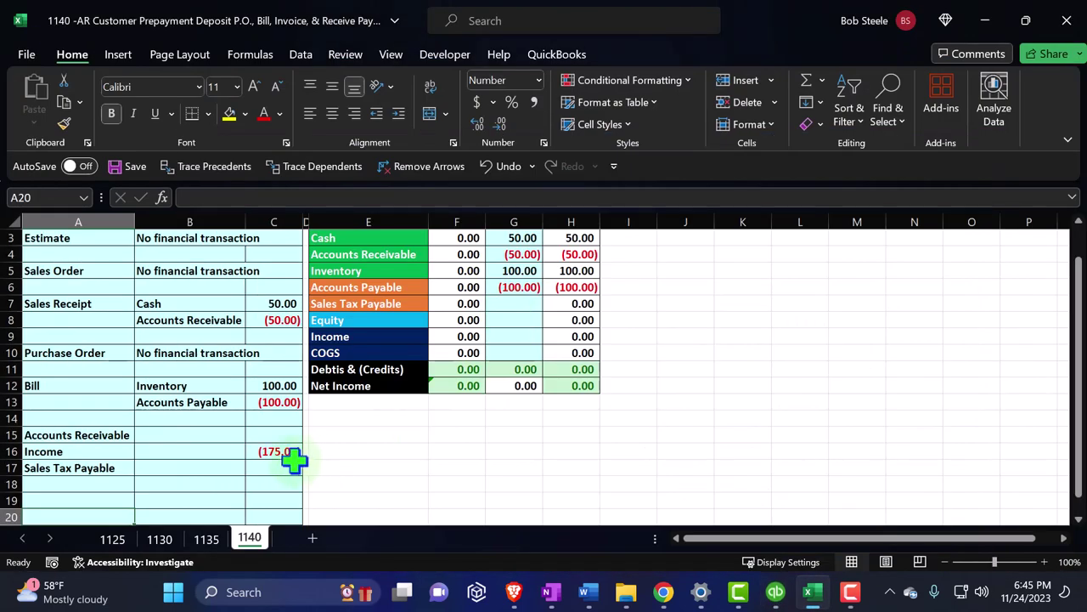
click(293, 462)
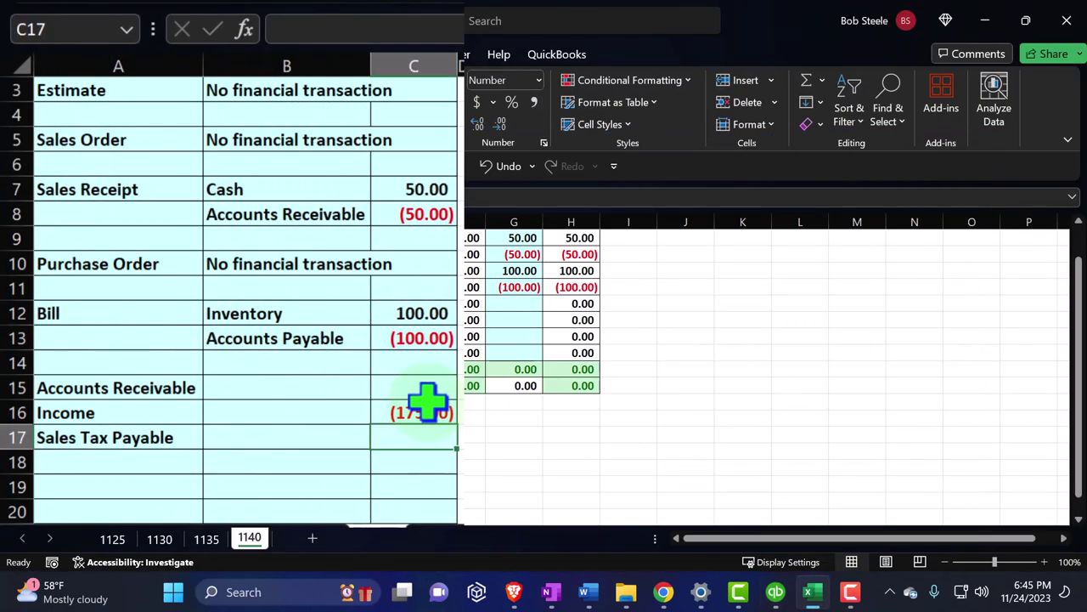
text(=)
click(427, 401)
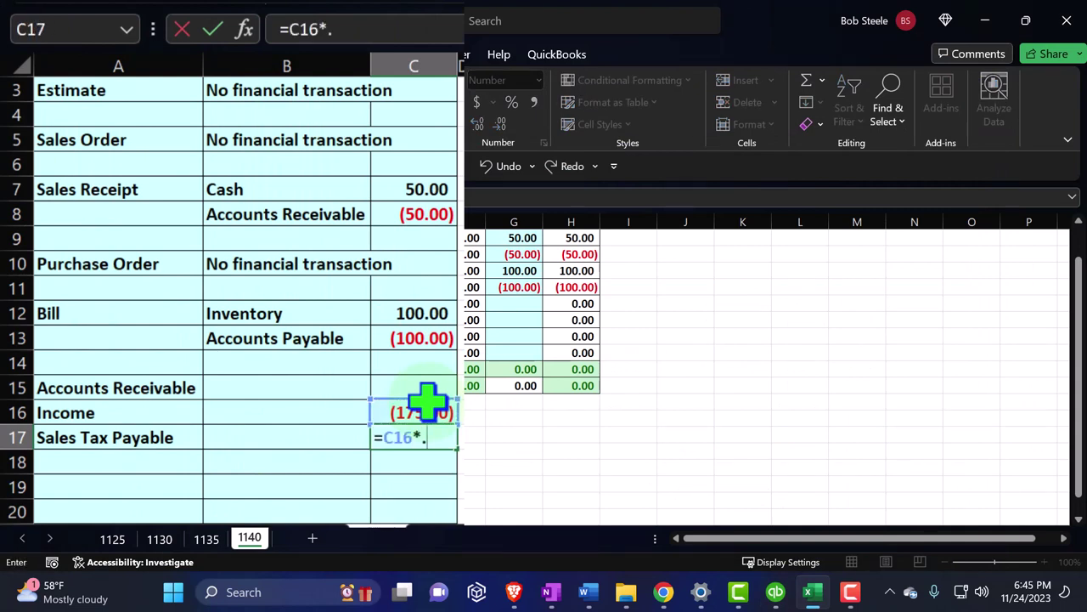
key(Return)
key(Up)
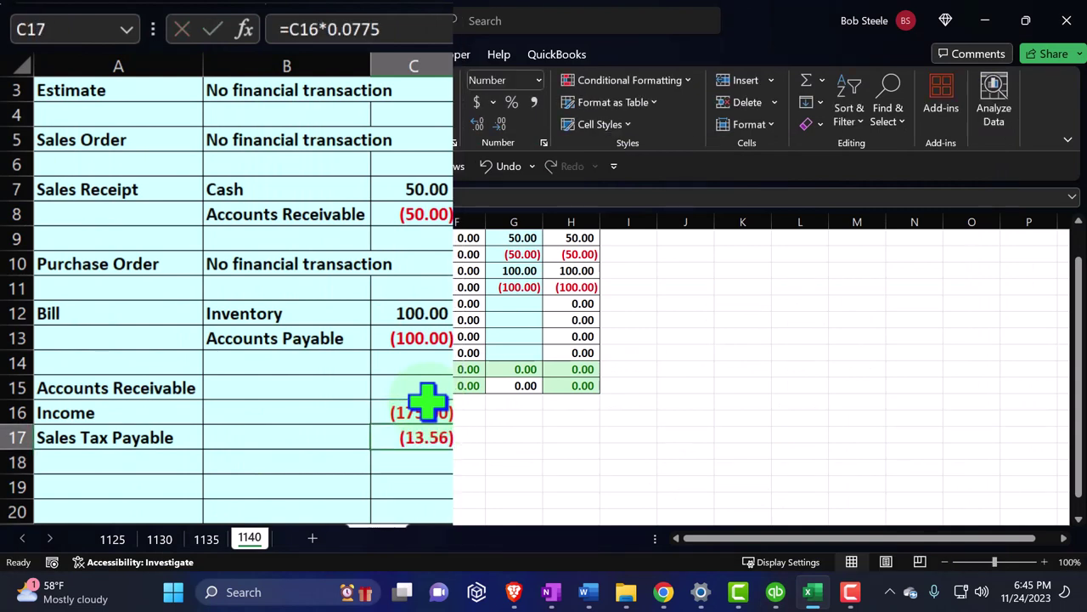
click(775, 592)
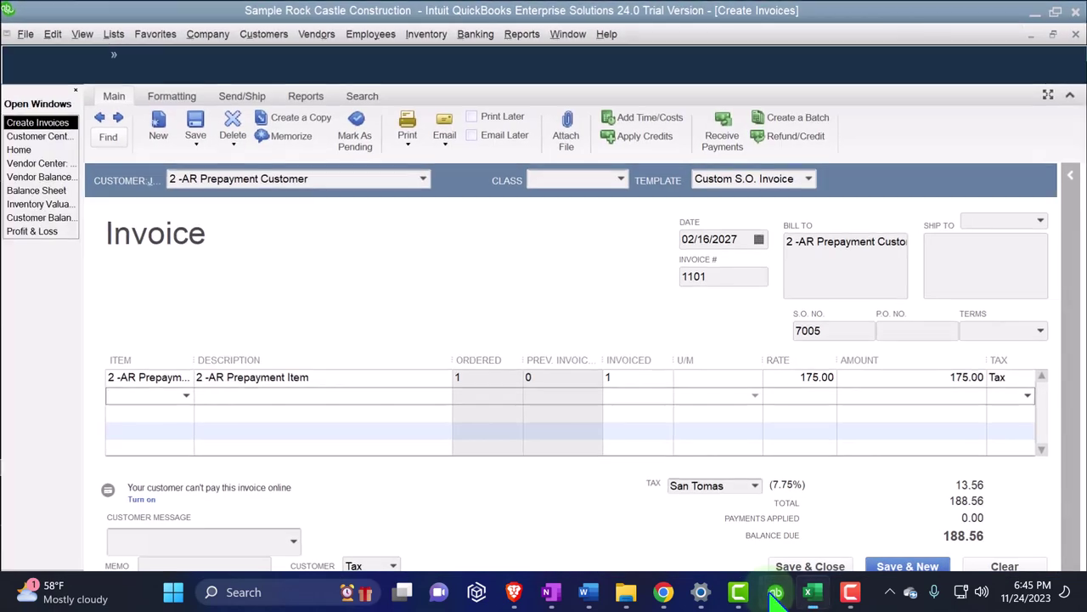
click(775, 595)
Step: Calculate the Accounts Receivable debit in B15 as the negative sum of B16:C17
click(174, 432)
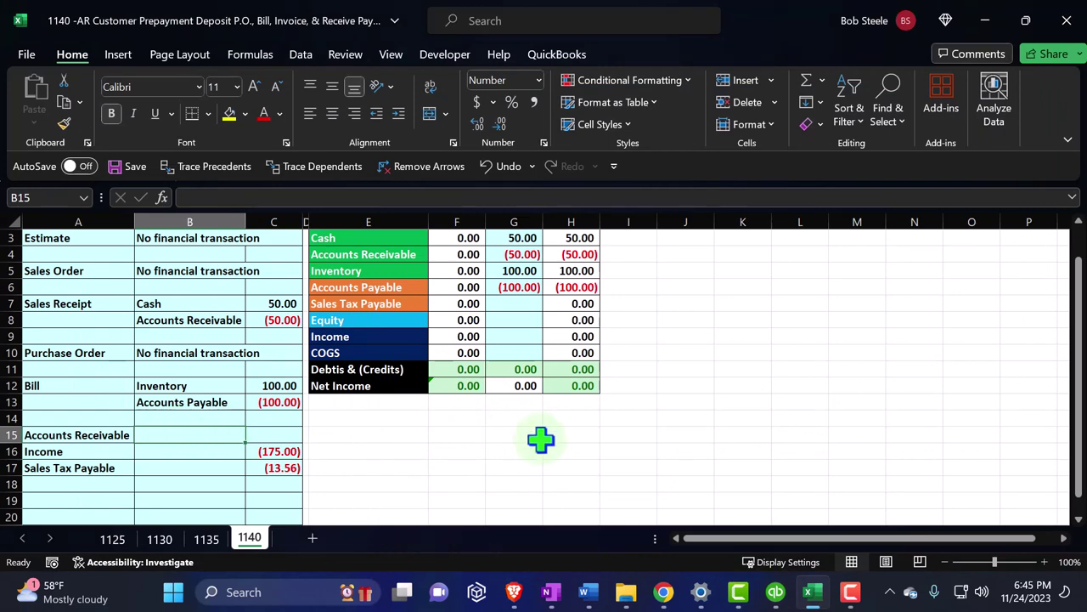
text(-)
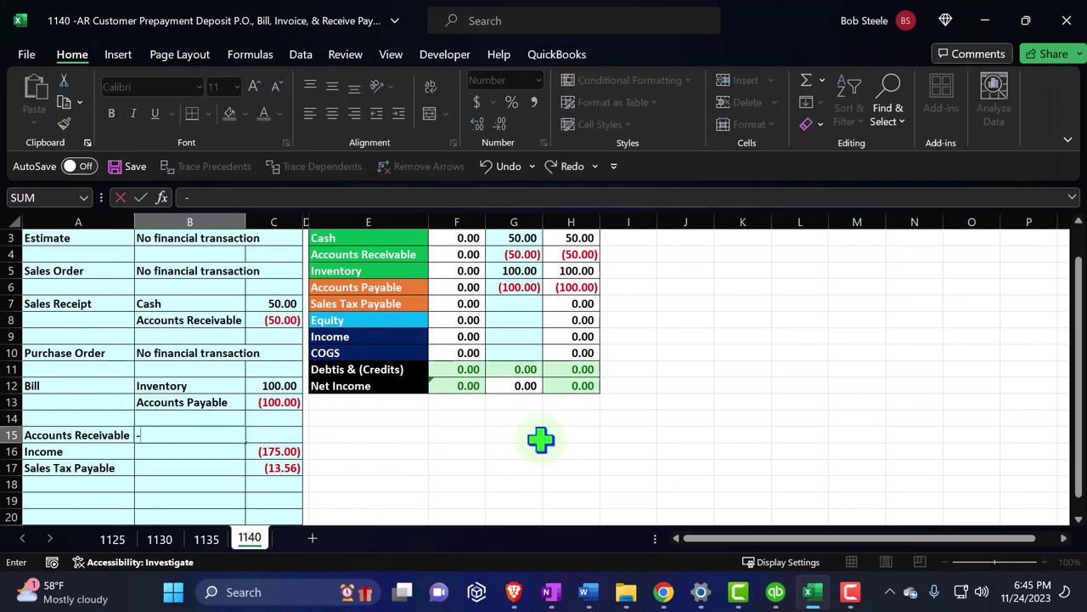
text(s)
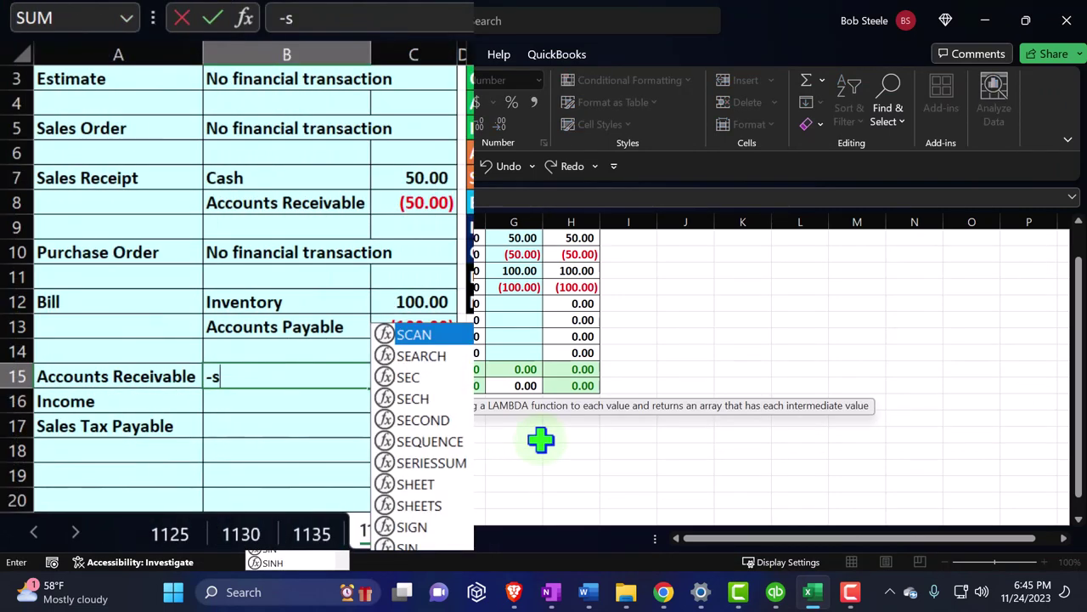
text(u)
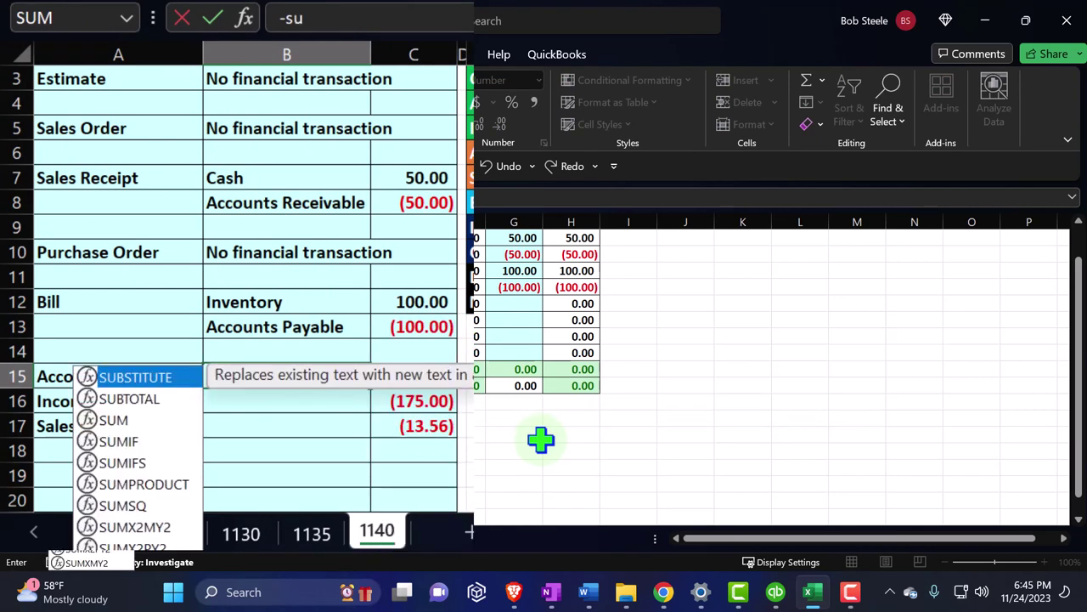
text(m()
key(Down)
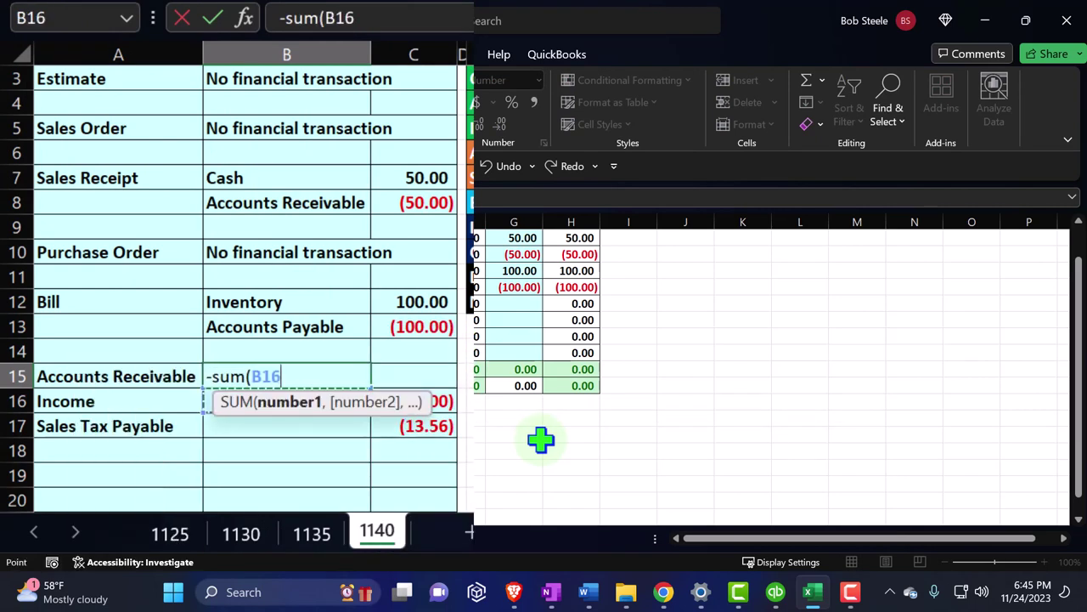
key(shift+Right)
key(shift+Down)
key(Return)
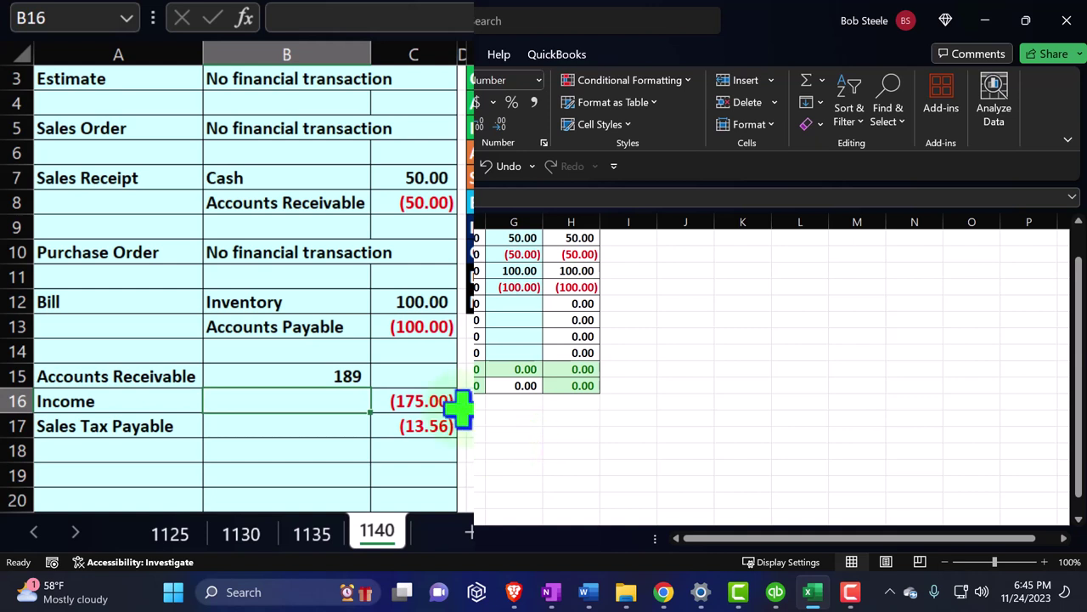
Step: Show two decimal places in B15 and select B15:C17 to check that the entry balances
click(303, 372)
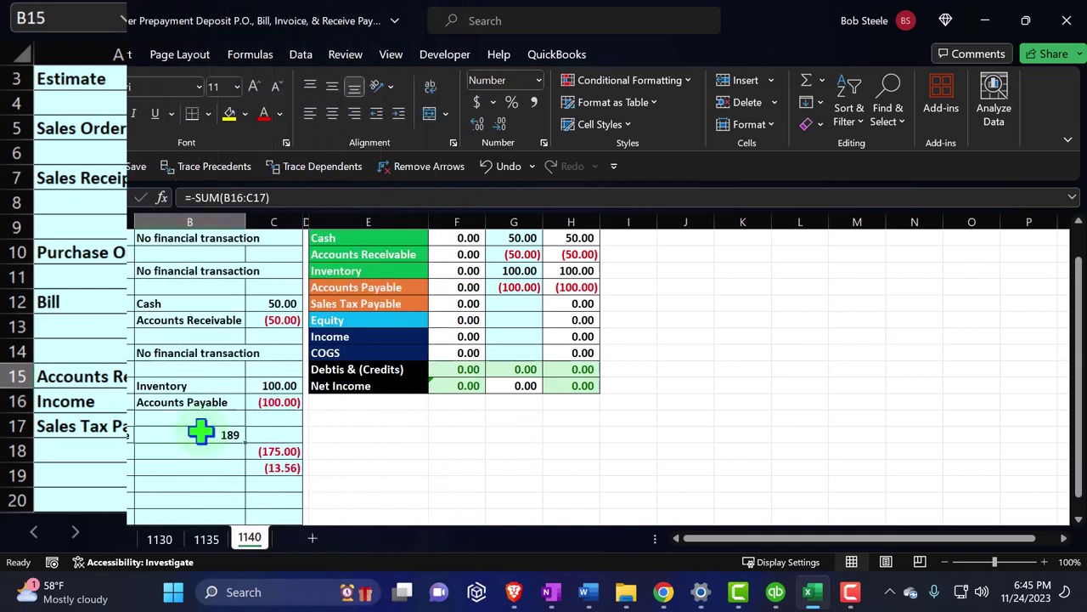
click(478, 124)
click(478, 124)
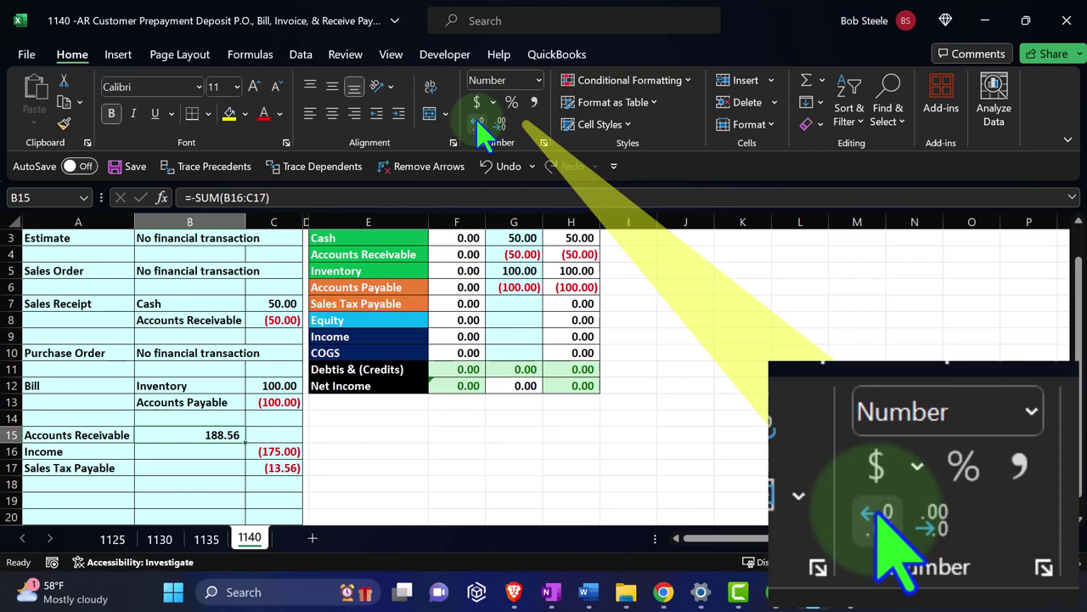
drag(206, 432, 251, 463)
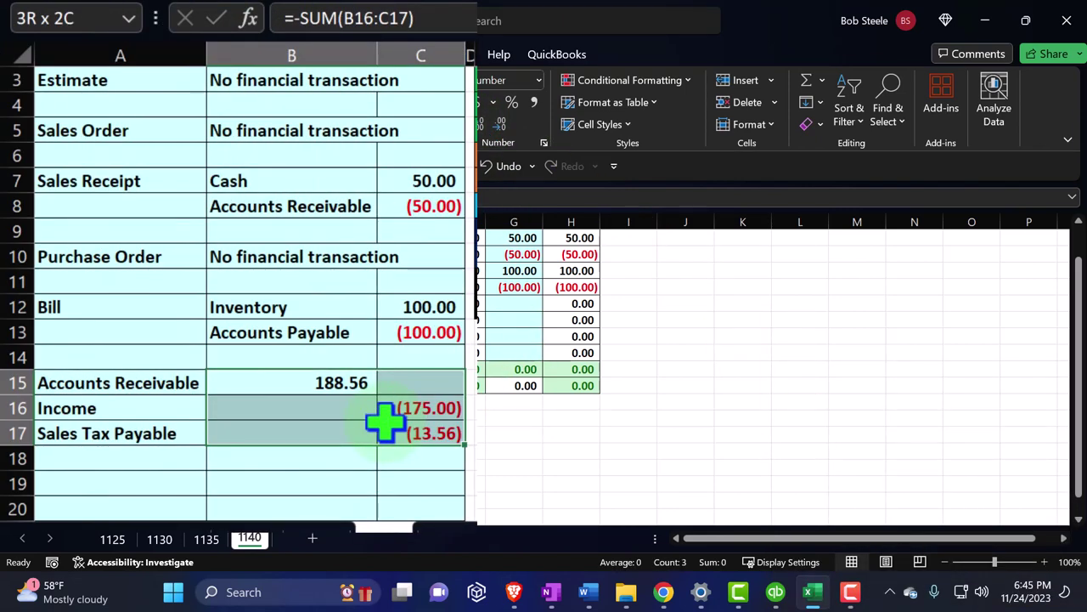
drag(385, 421, 387, 422)
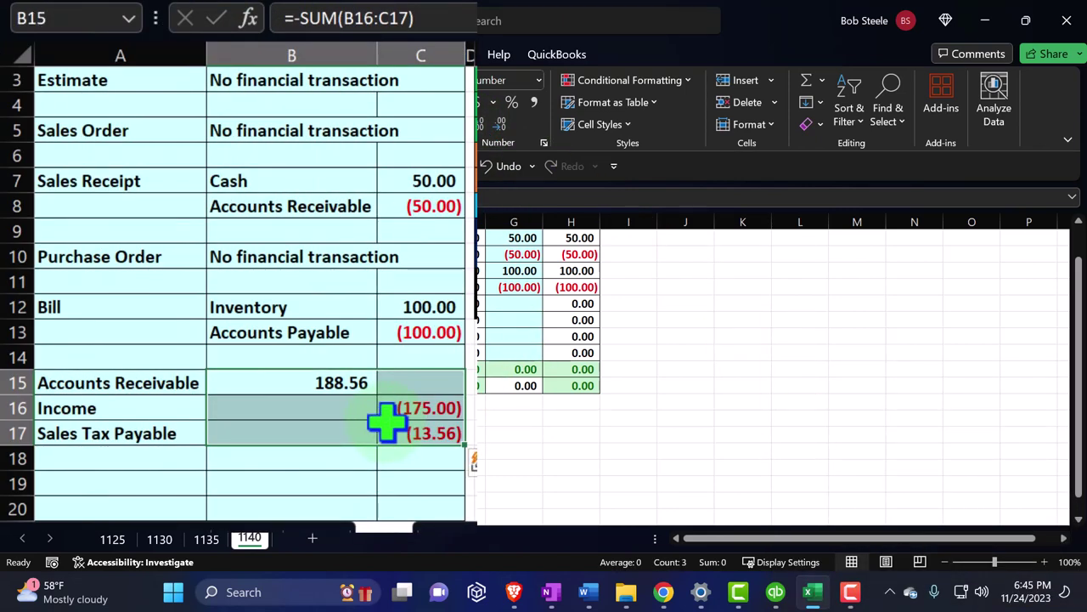
Step: Enter a reference to the COGS account name in E10 into cell A19
click(112, 481)
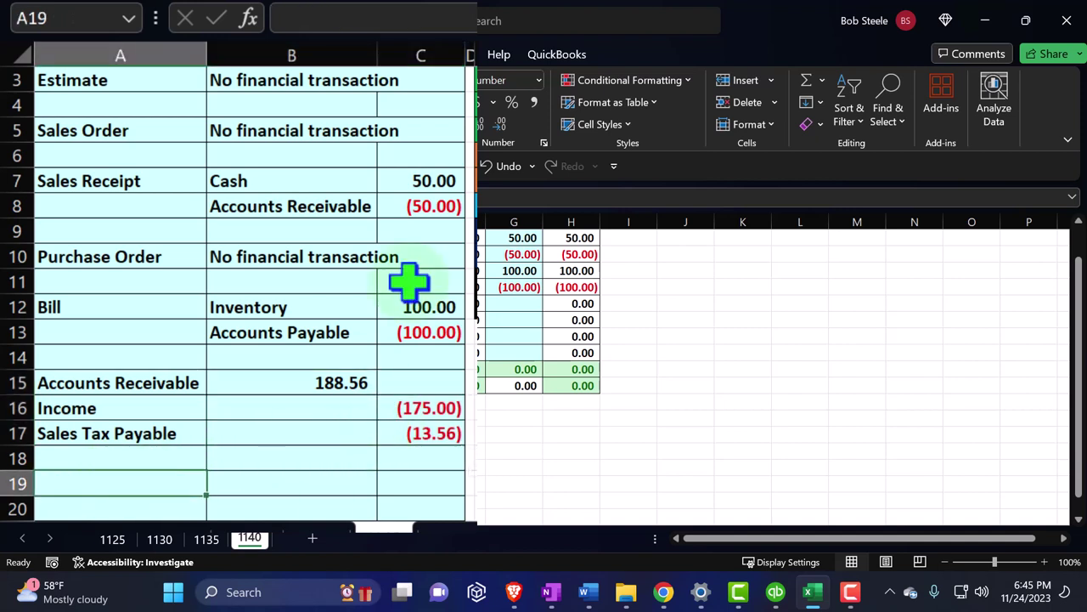
text(=)
key(Up)
key(Up)
key(Up)
key(Up)
key(Up)
key(Up)
key(Up)
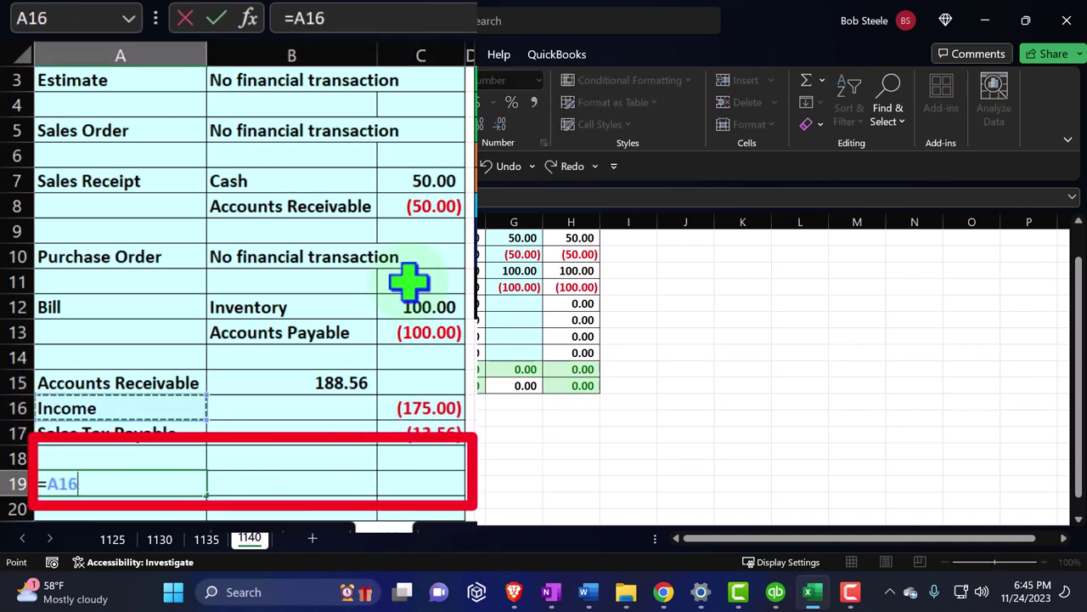
key(Right)
key(Right)
key(Right)
key(Right)
key(Up)
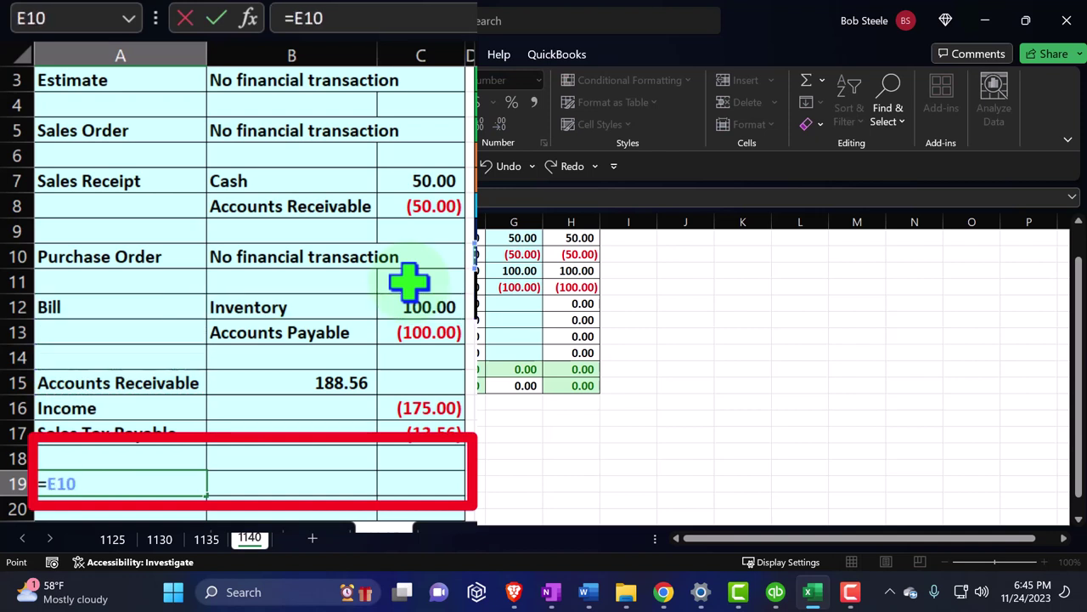
key(Return)
Step: Enter a reference to the Inventory account name in E5 into cell A20
text(=)
key(Up)
key(Up)
key(Up)
key(Up)
key(Up)
key(Up)
key(Up)
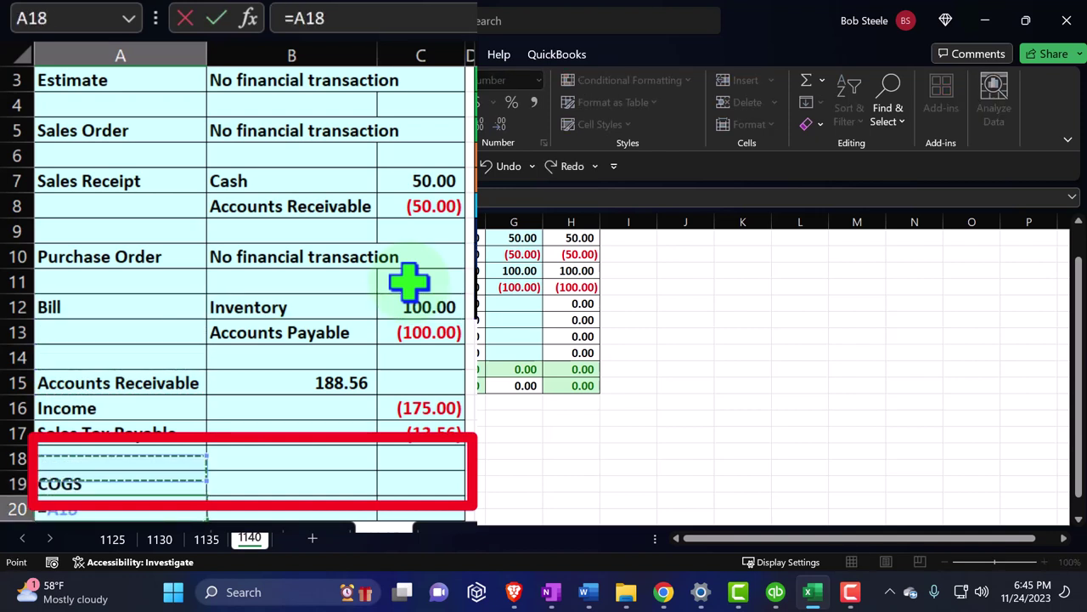
key(Up)
key(Up)
key(Up)
key(Up)
key(Up)
key(Right)
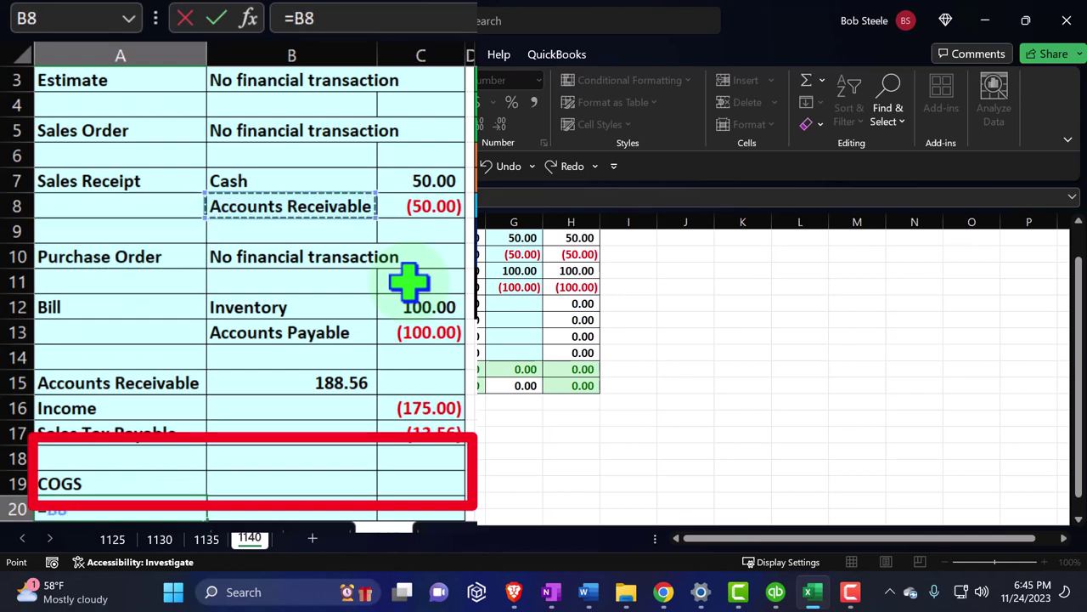
key(Right)
key(Right)
key(Return)
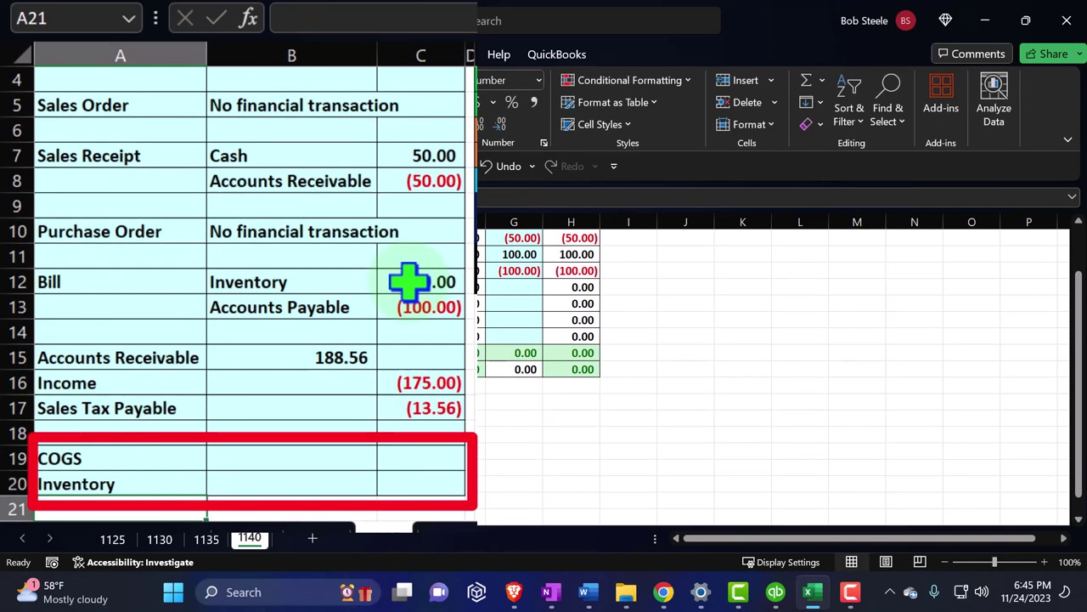
Step: Enter 100 as the COGS debit in B19 and credit Inventory in C20 with the negative of B19
key(Up)
key(Right)
key(Up)
text(100)
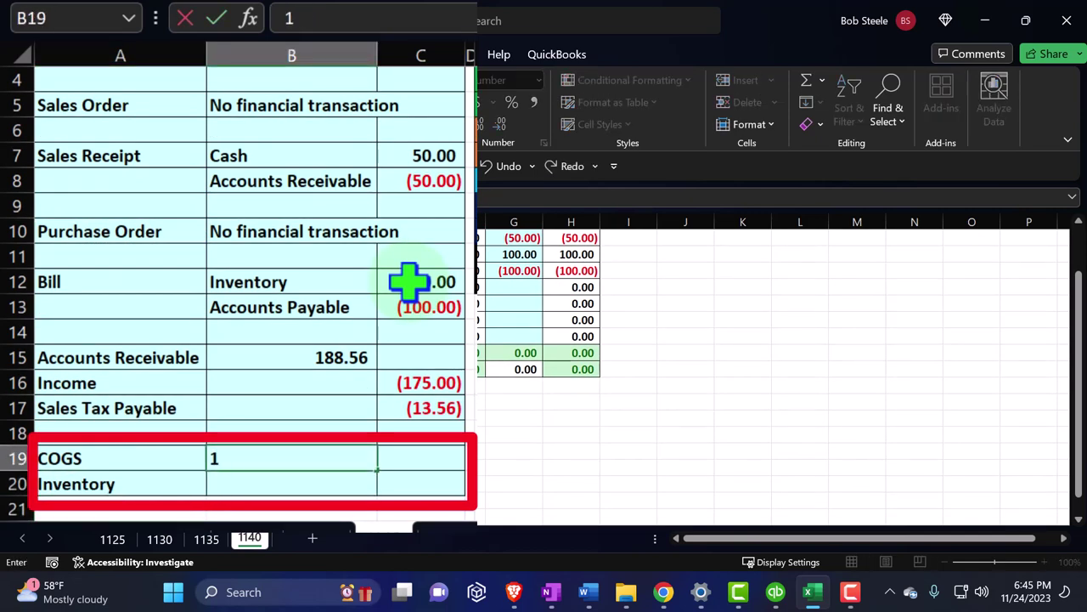
key(Return)
key(Right)
text(=-)
key(Left)
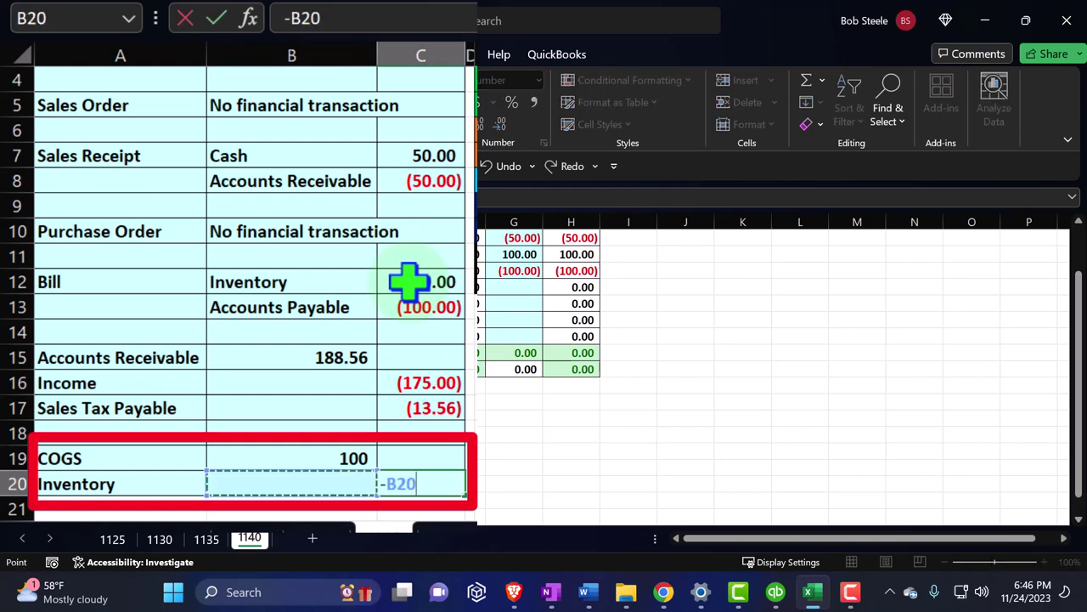
key(Up)
key(Return)
Step: Fill the sales half of the invoice entry, A15:C17, with the standard light green color
drag(119, 356, 398, 396)
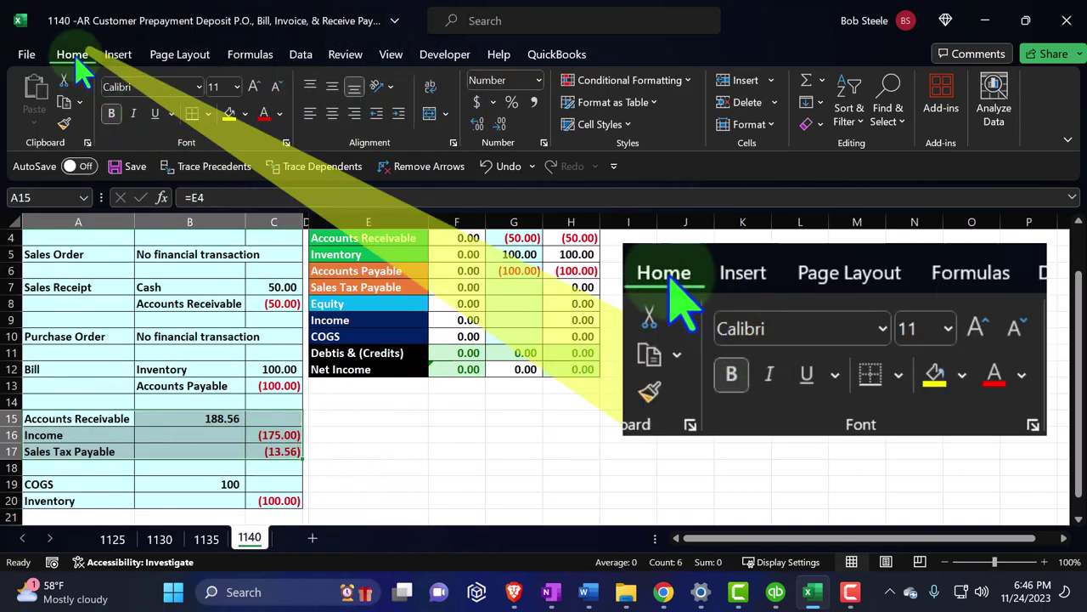
click(245, 113)
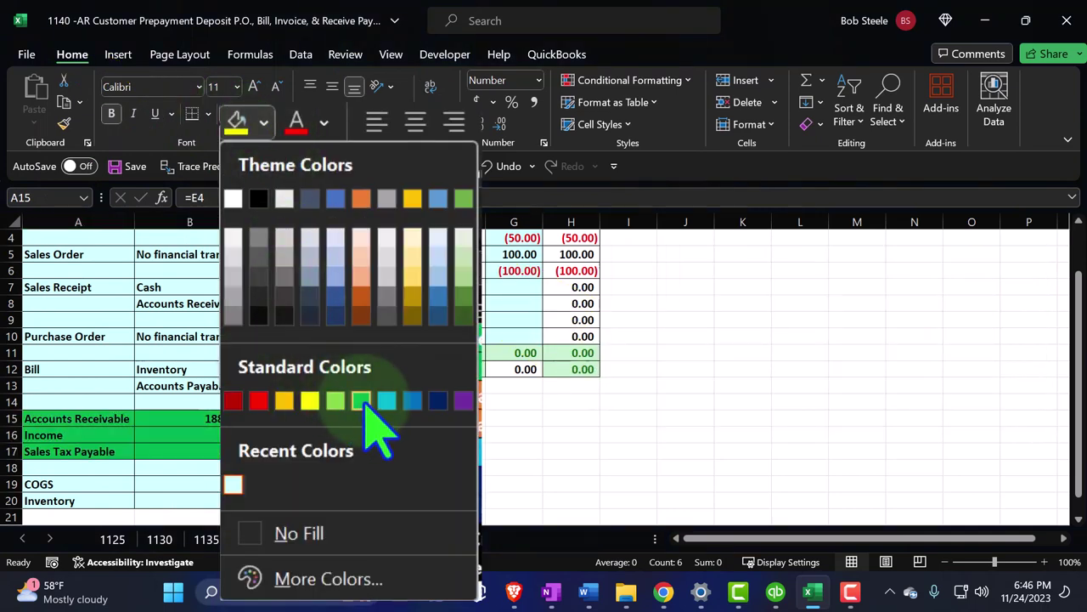
click(361, 400)
click(244, 114)
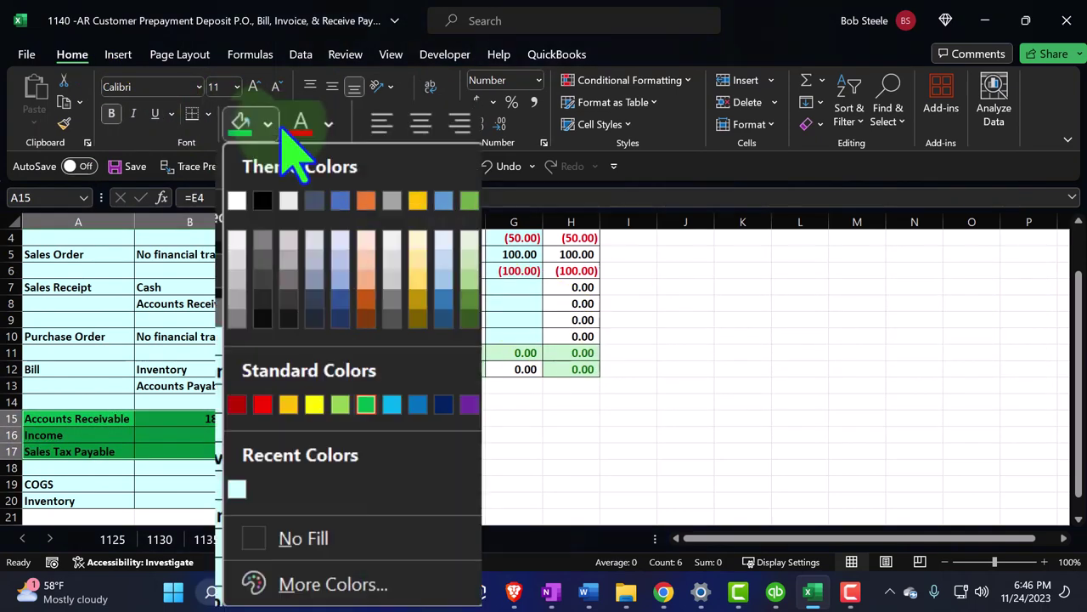
click(344, 402)
click(276, 367)
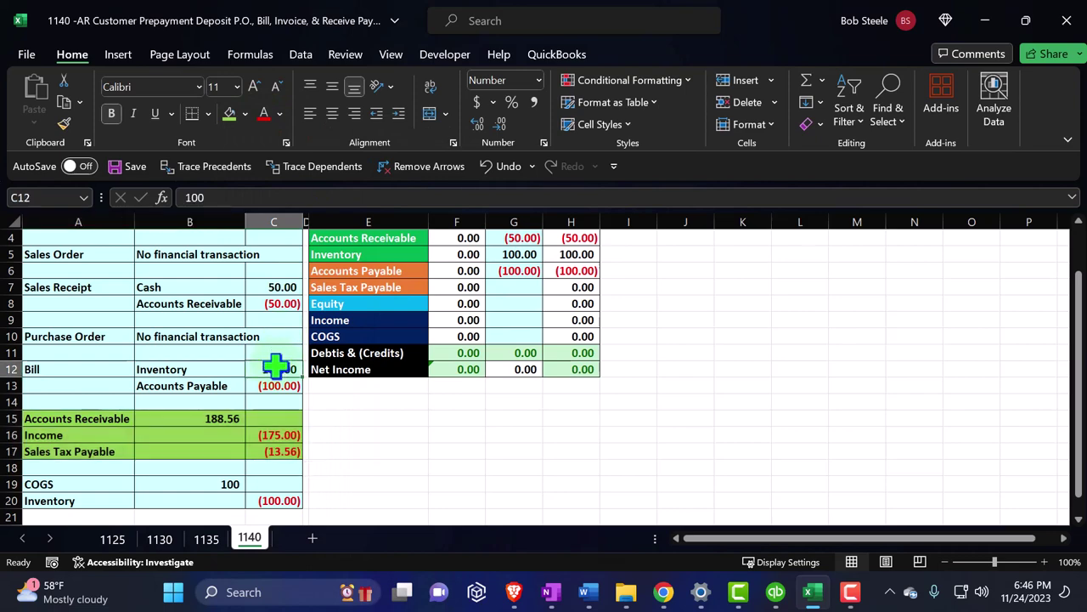
Step: Extend the Accounts Receivable entry formula in G4 by adding the invoice debit in B15 to C8
key(Right)
key(Right)
key(Up)
key(Up)
key(Up)
key(Up)
key(Up)
key(Up)
key(Up)
key(Up)
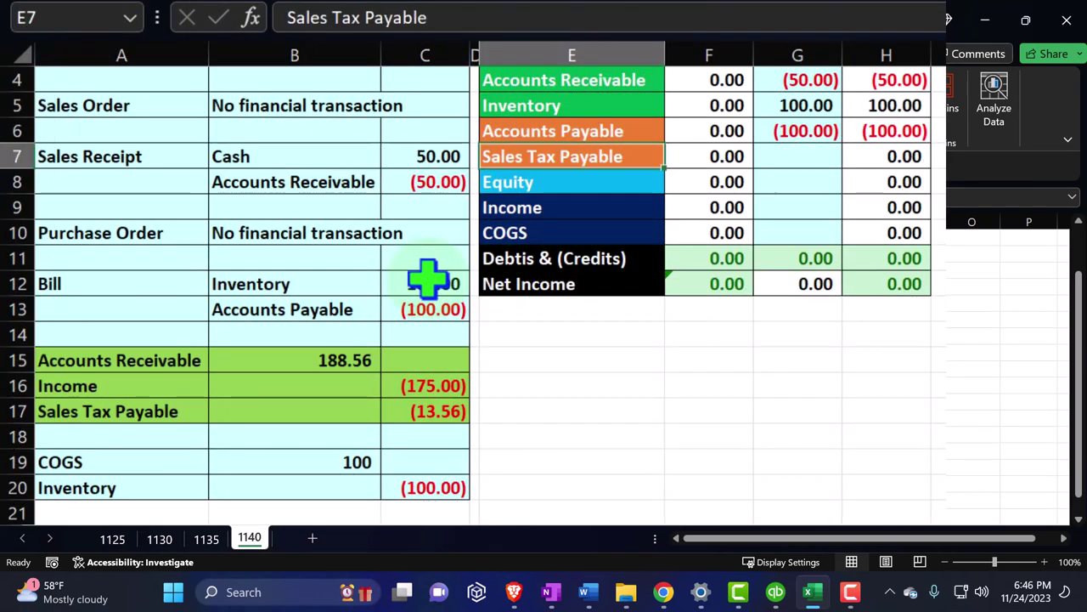
key(Up)
key(Right)
key(Right)
key(Down)
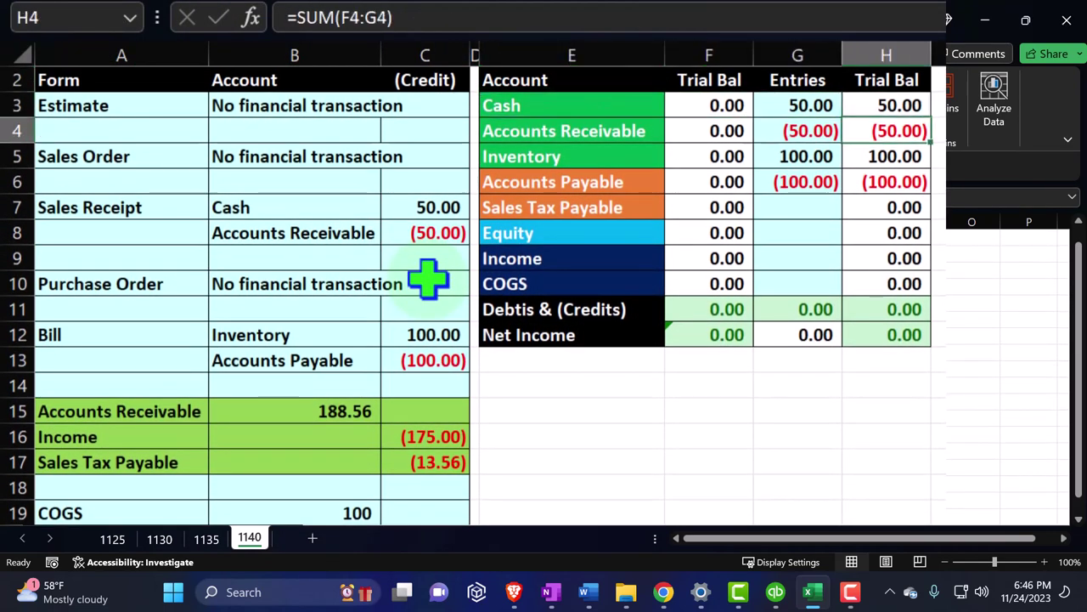
key(Left)
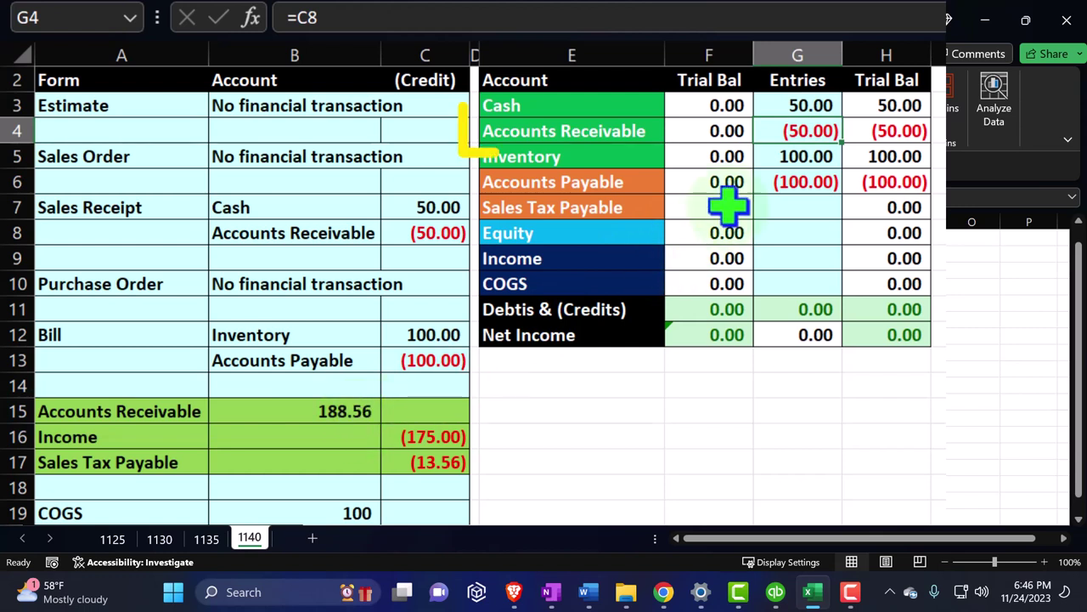
double_click(795, 129)
text(+)
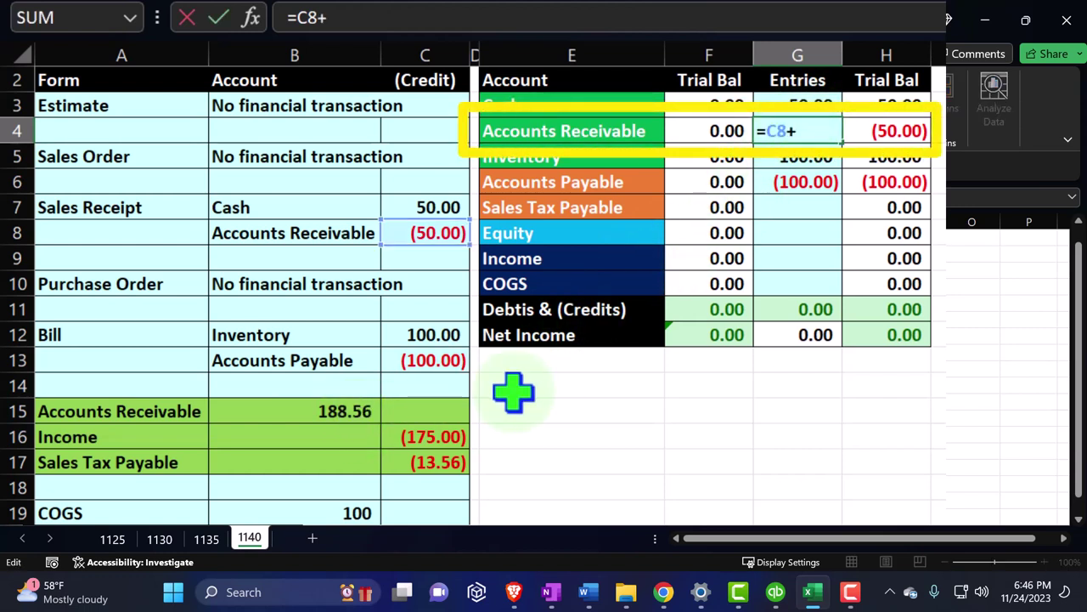
click(340, 408)
key(Return)
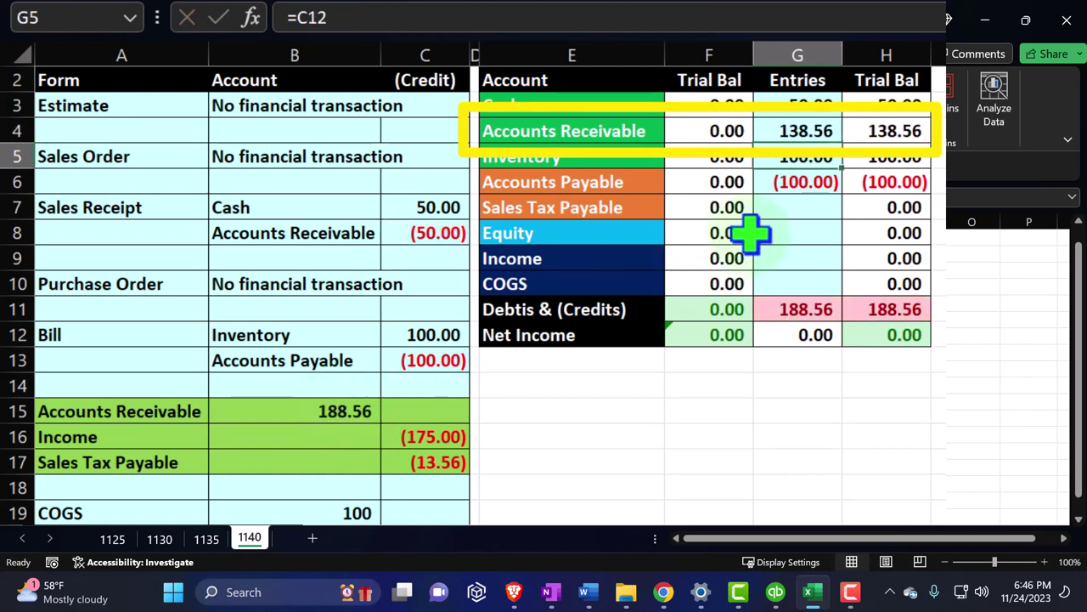
click(901, 129)
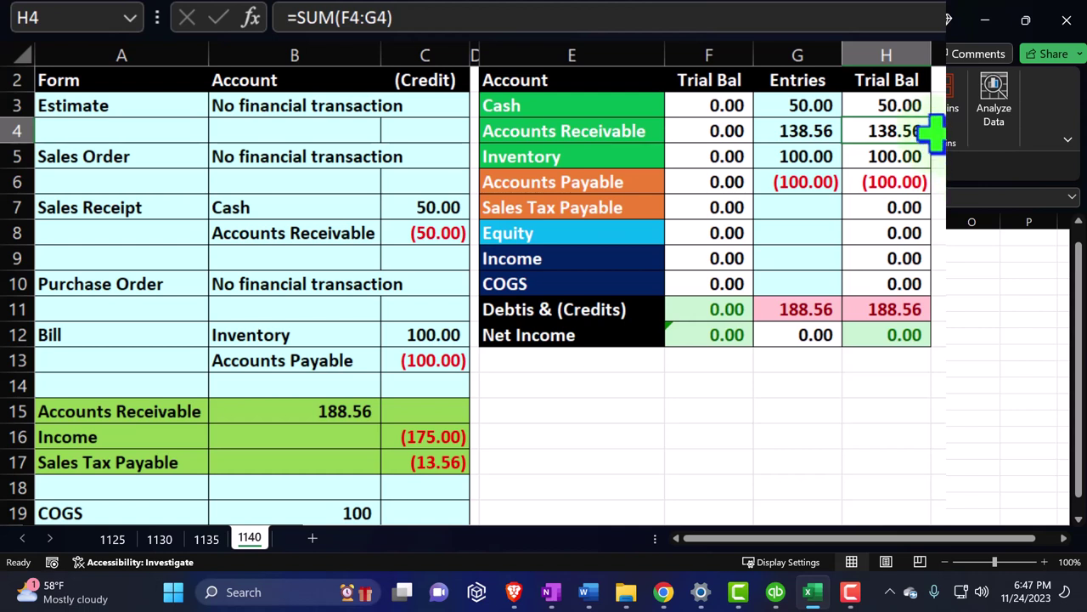
Step: Link the Income entry in G9 to the invoice's income credit in C16
click(773, 253)
text(=)
key(Down)
key(Down)
key(Down)
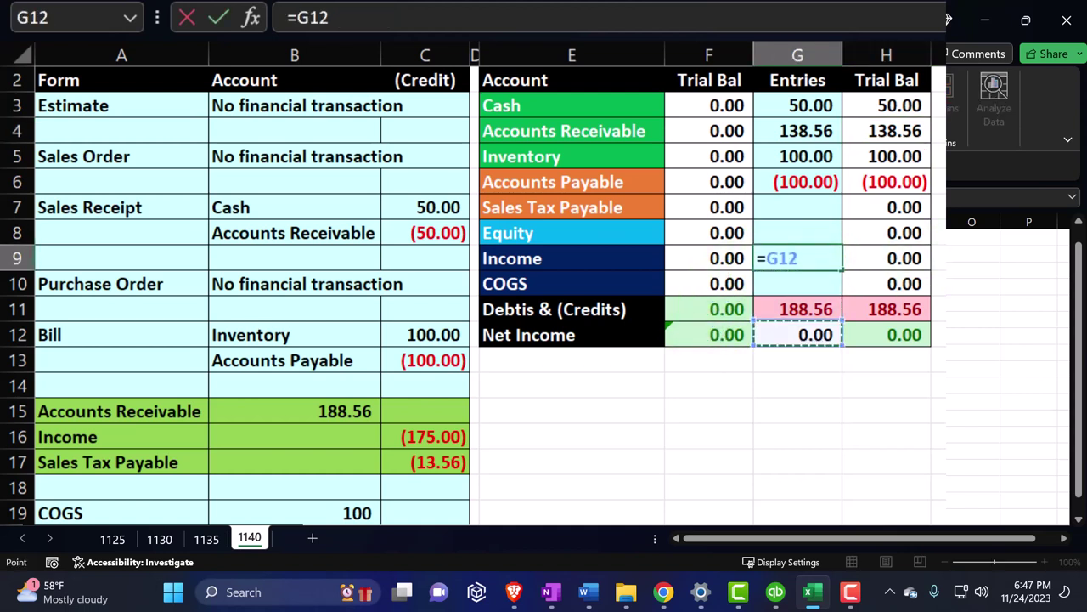
key(Down)
key(Down)
key(Left)
key(Left)
key(Left)
key(Left)
key(Down)
key(Down)
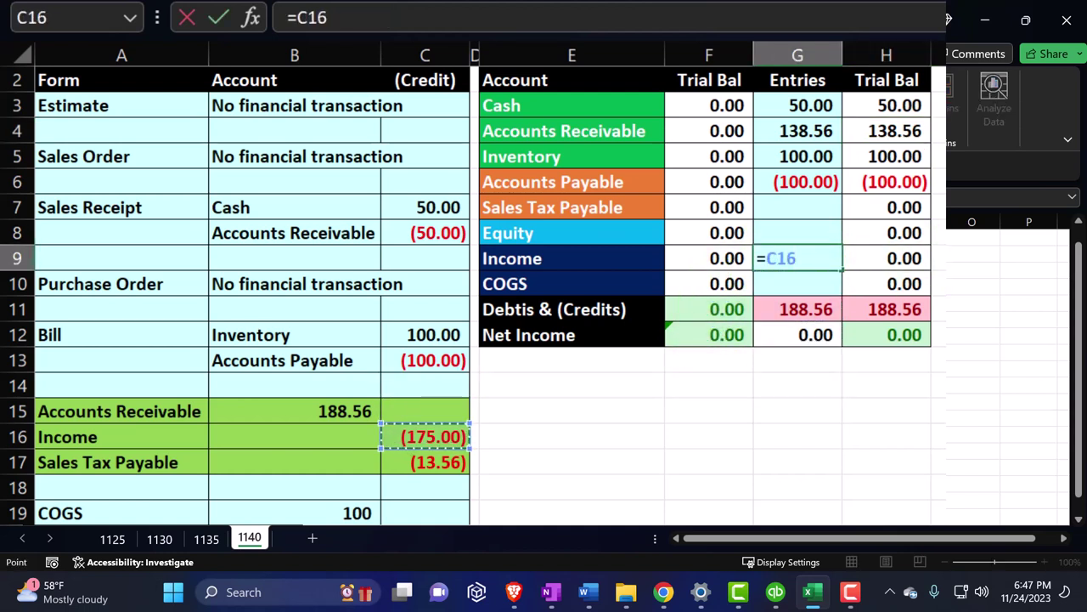
key(Return)
Step: Link the Sales Tax Payable entry in G7 to the sales tax credit in C17
key(Up)
key(Up)
key(Up)
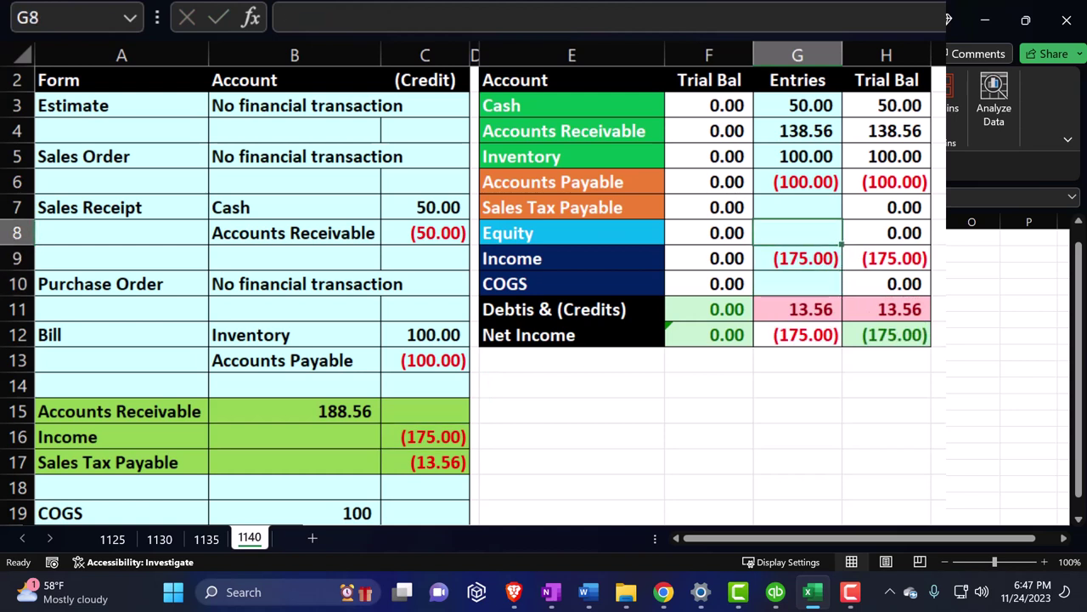
text(=)
key(Down)
key(Down)
key(Down)
key(Down)
key(Down)
key(Down)
key(Down)
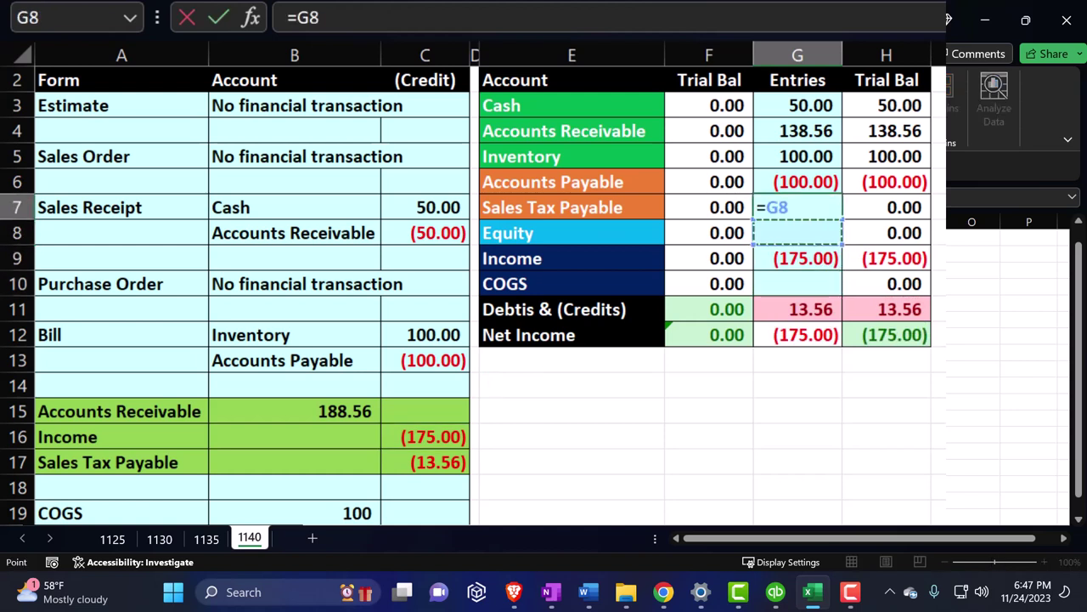
key(Down)
key(Left)
key(Left)
key(Left)
key(Left)
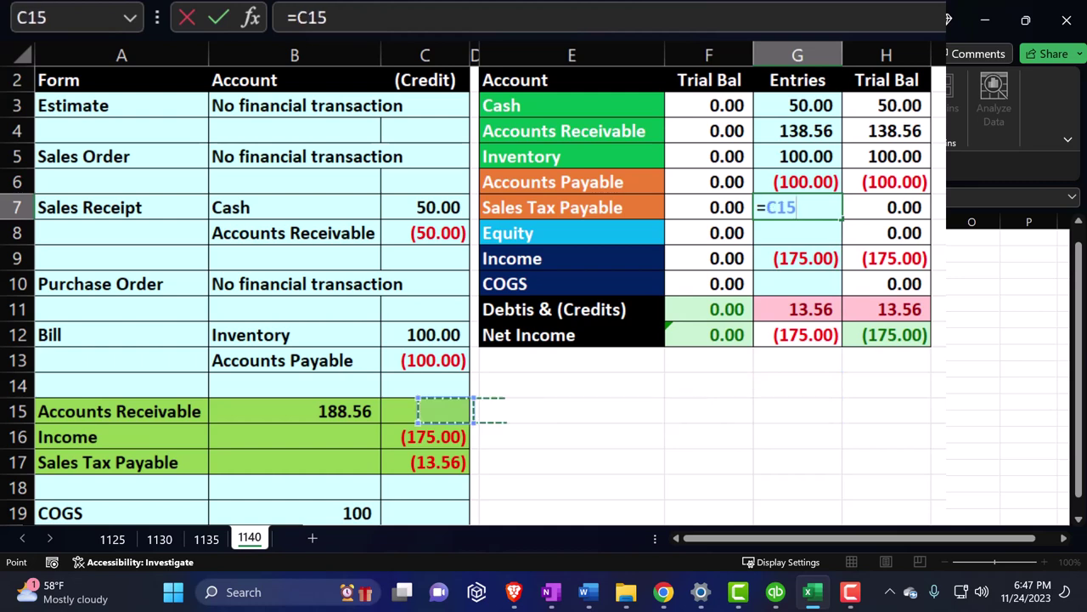
key(Down)
key(Down)
key(Return)
Step: Fill the sales half of the invoice entry, A15:C17, with the recently used light blue color
scroll(334, 347, down, 1)
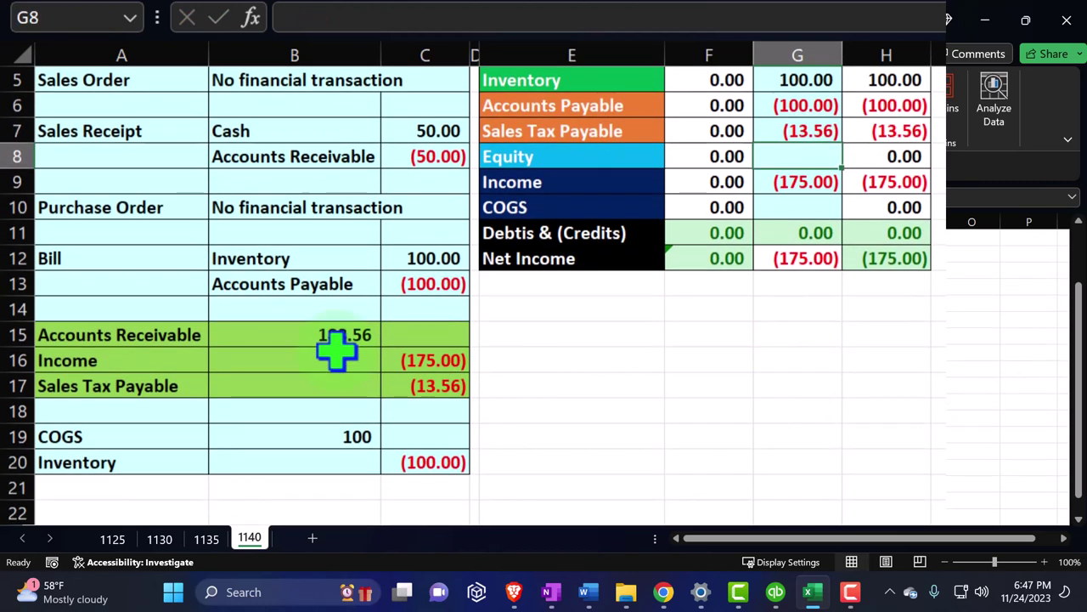
drag(149, 334, 440, 382)
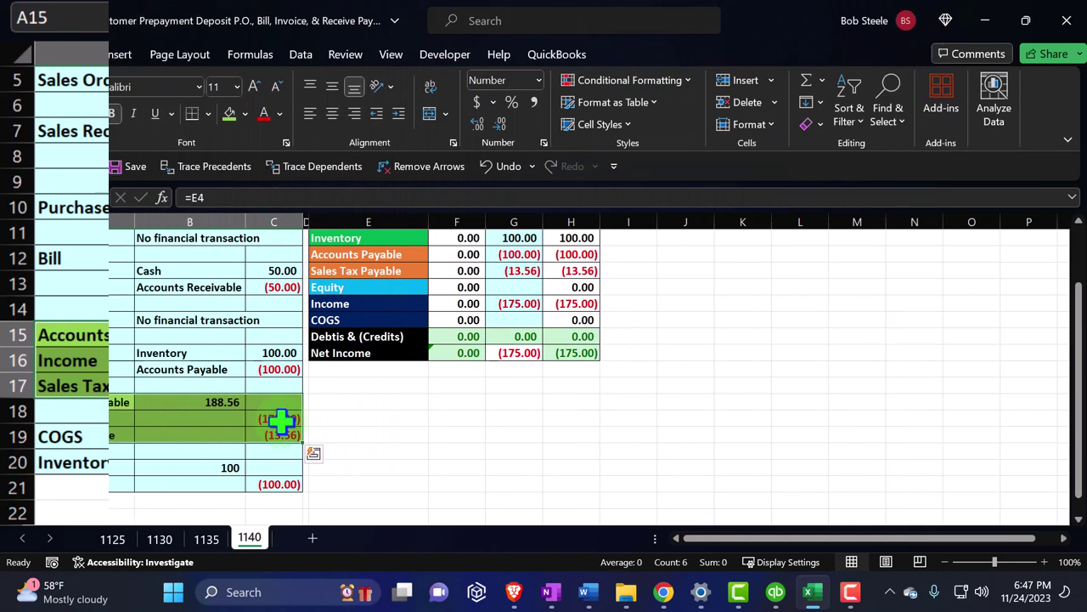
right_click(281, 421)
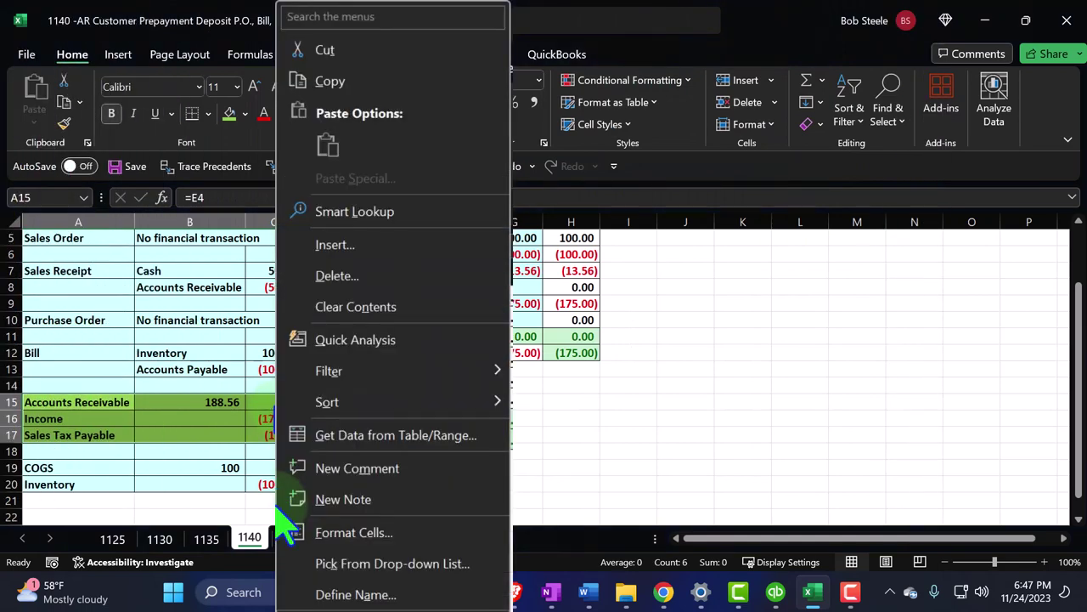
click(358, 546)
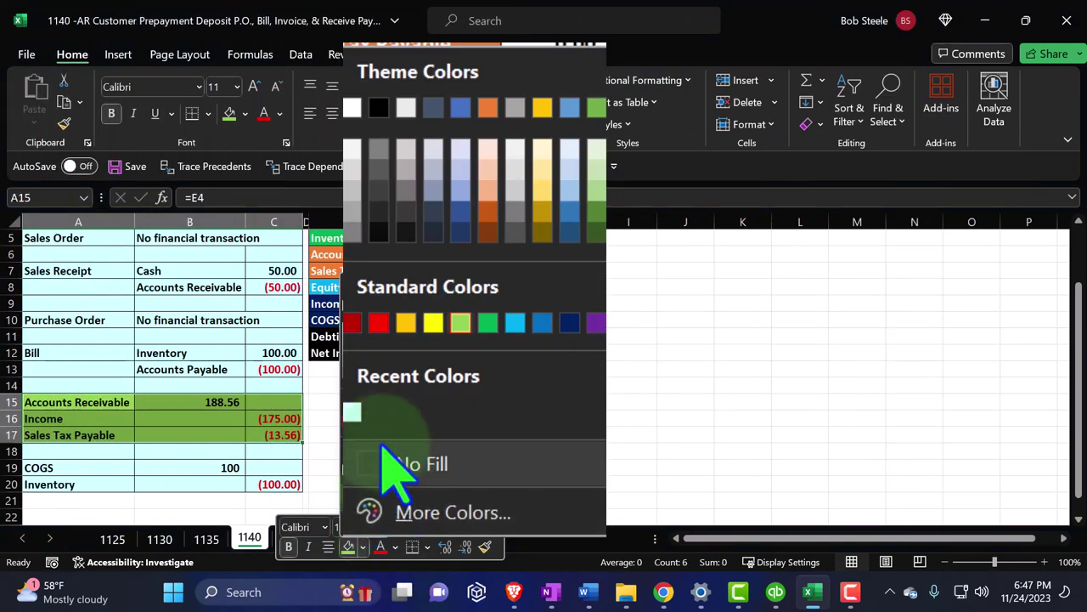
click(356, 412)
Step: Link the COGS entry in G10 to the COGS debit in B19
click(189, 466)
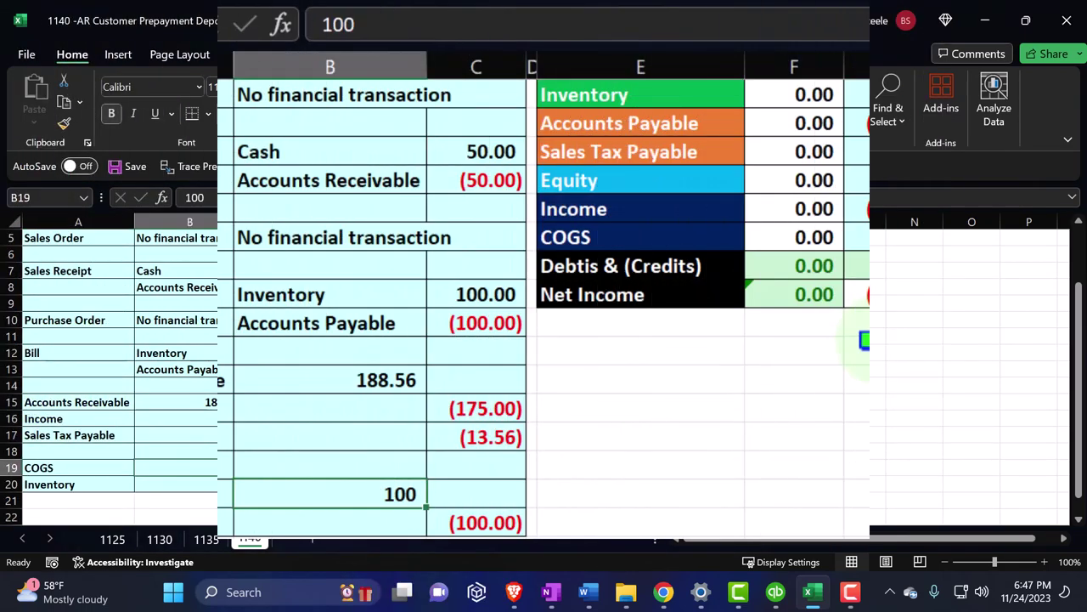
click(514, 319)
text(=)
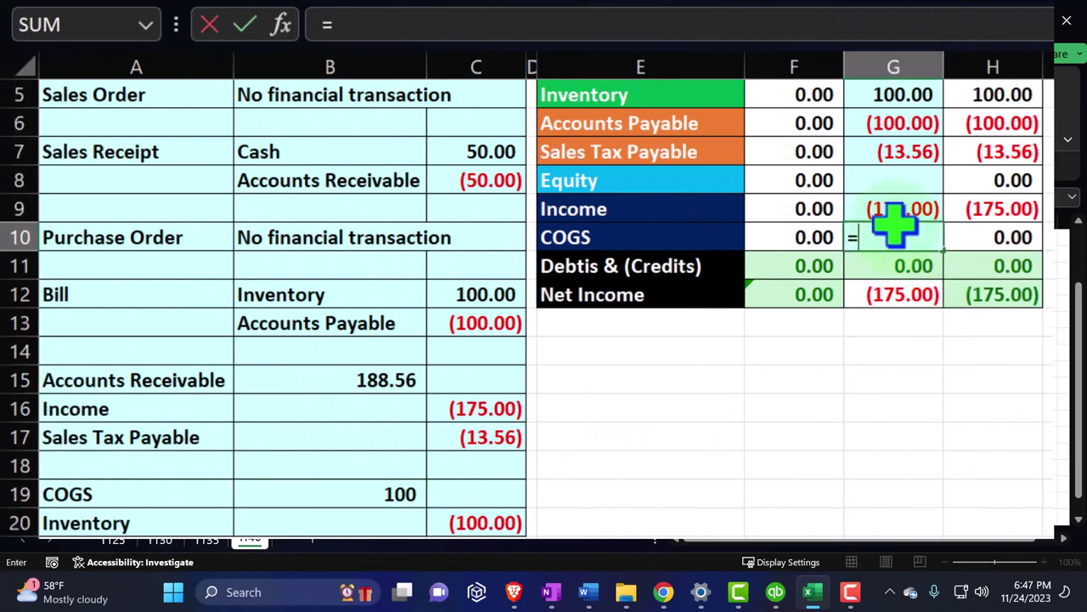
key(Down)
key(Left)
key(Left)
key(Left)
key(Left)
key(Down)
key(Down)
key(Down)
key(Down)
key(Down)
key(Down)
key(Down)
key(Down)
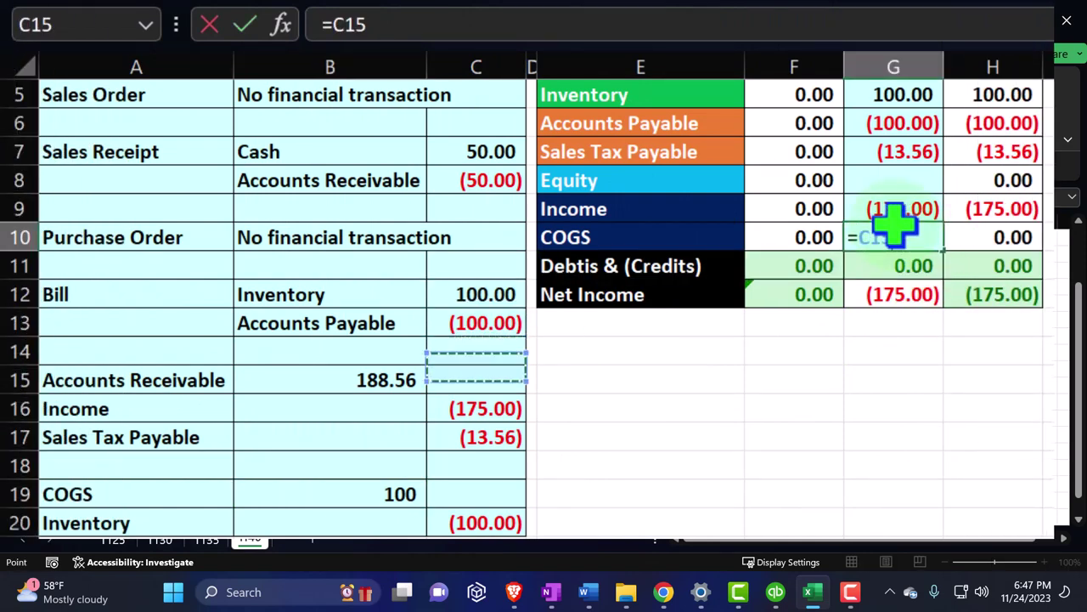
key(Left)
key(Return)
Step: Extend the Inventory entry formula in G5 by adding the inventory credit in C20 to C12
scroll(897, 223, up, 1)
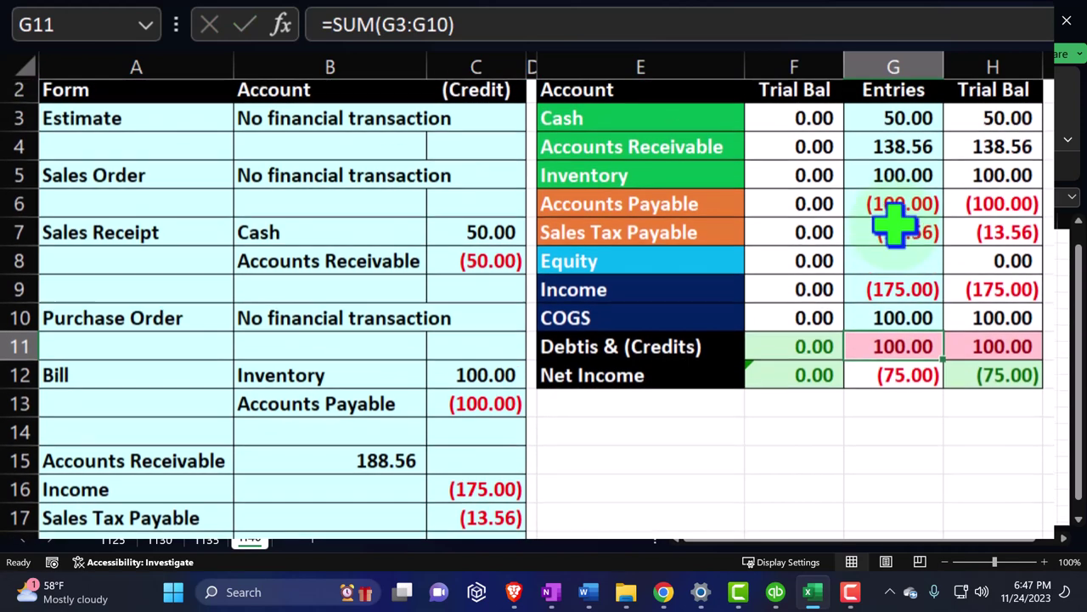
double_click(898, 180)
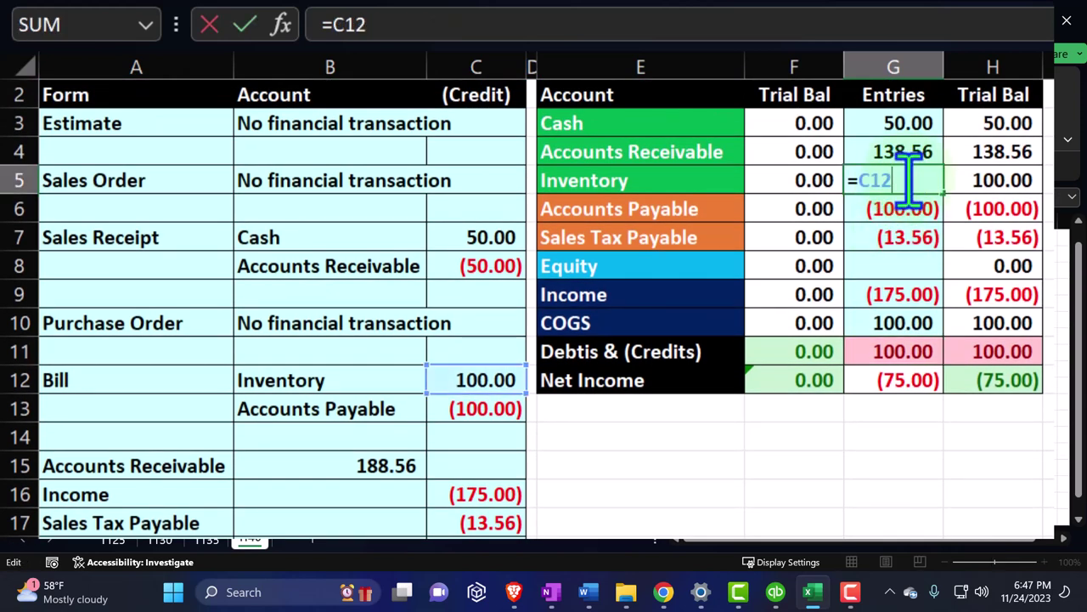
scroll(728, 371, down, 2)
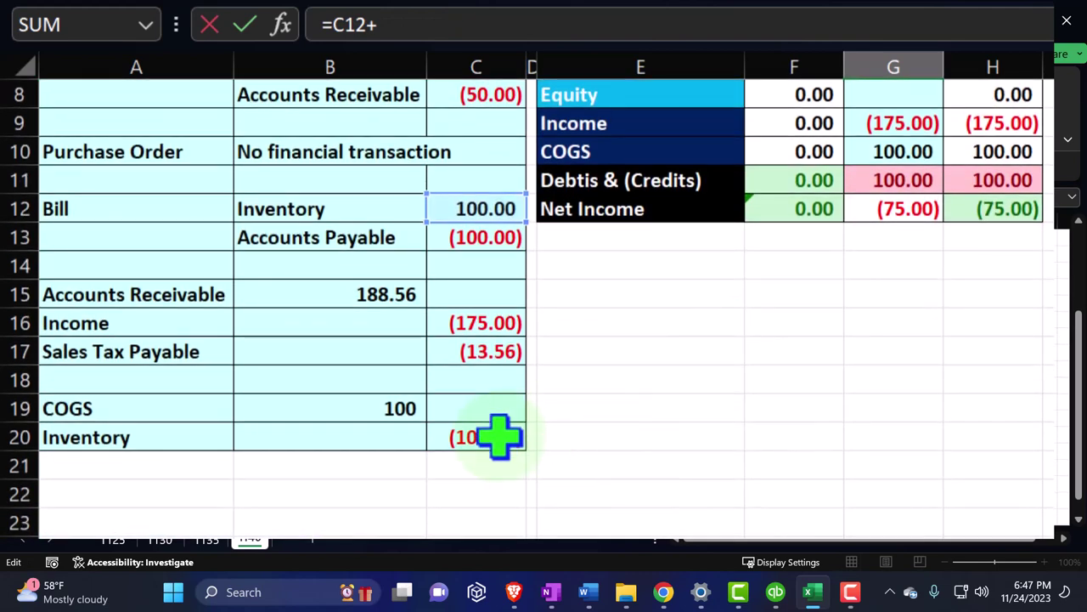
click(489, 437)
scroll(741, 441, up, 3)
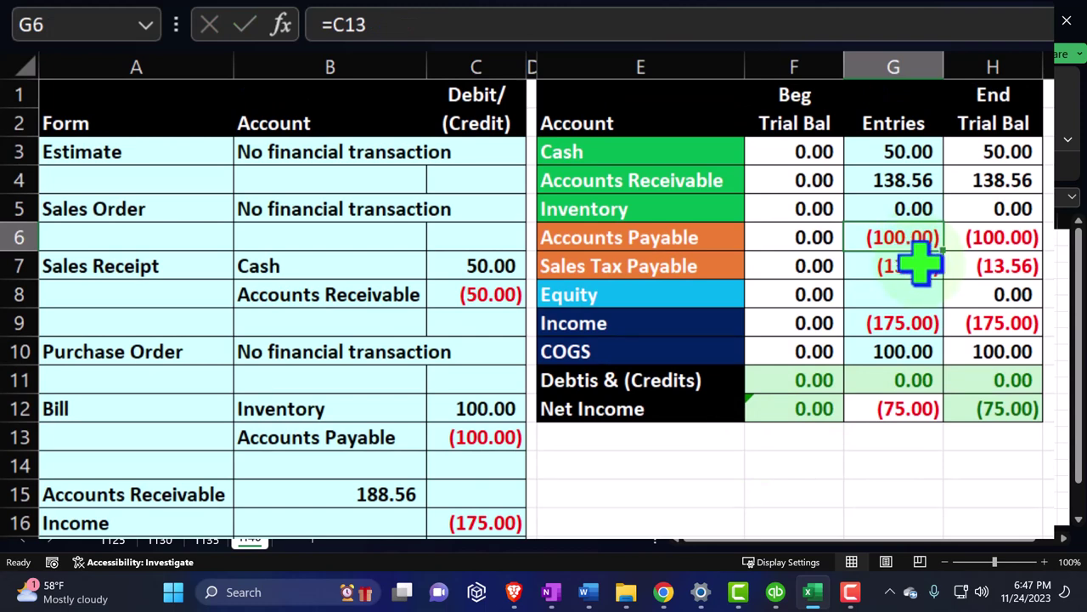
Step: Review the ending Income, COGS and Net Income balances in column H and compare them with sheet 1130
click(1003, 322)
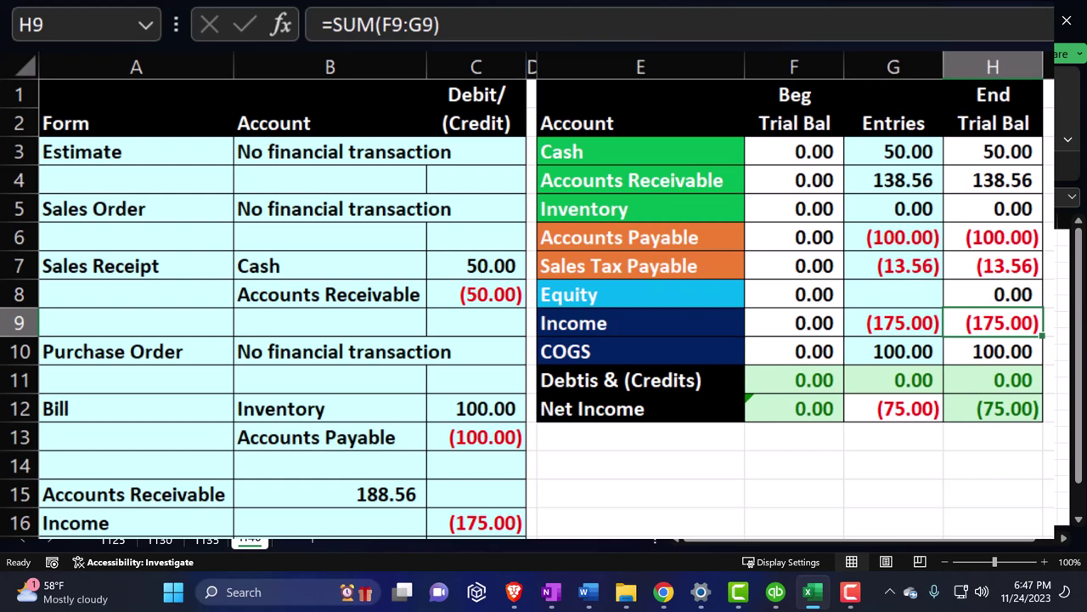
click(994, 351)
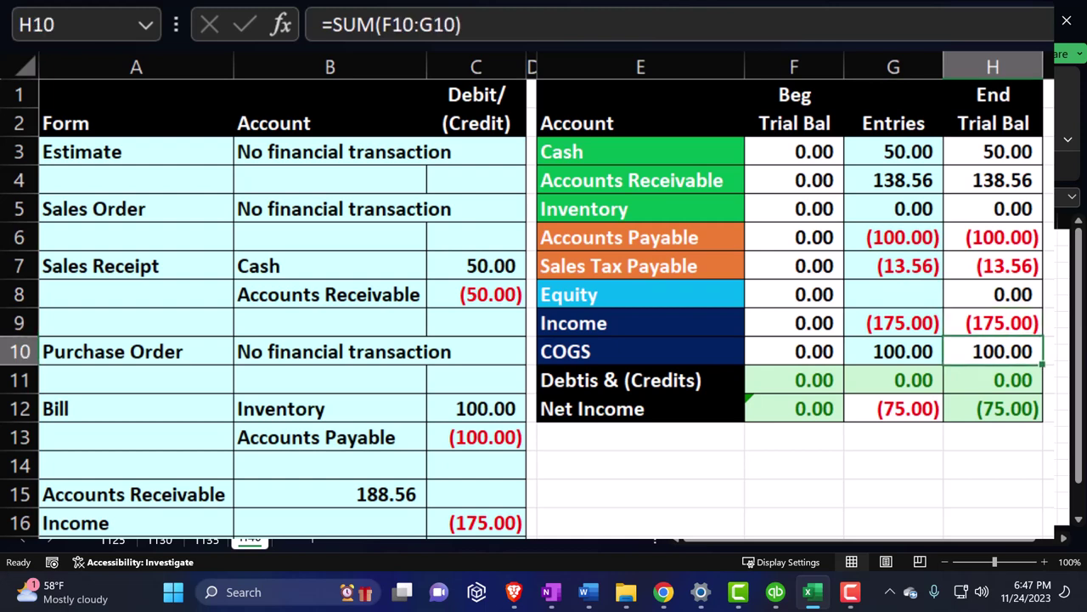
click(1036, 409)
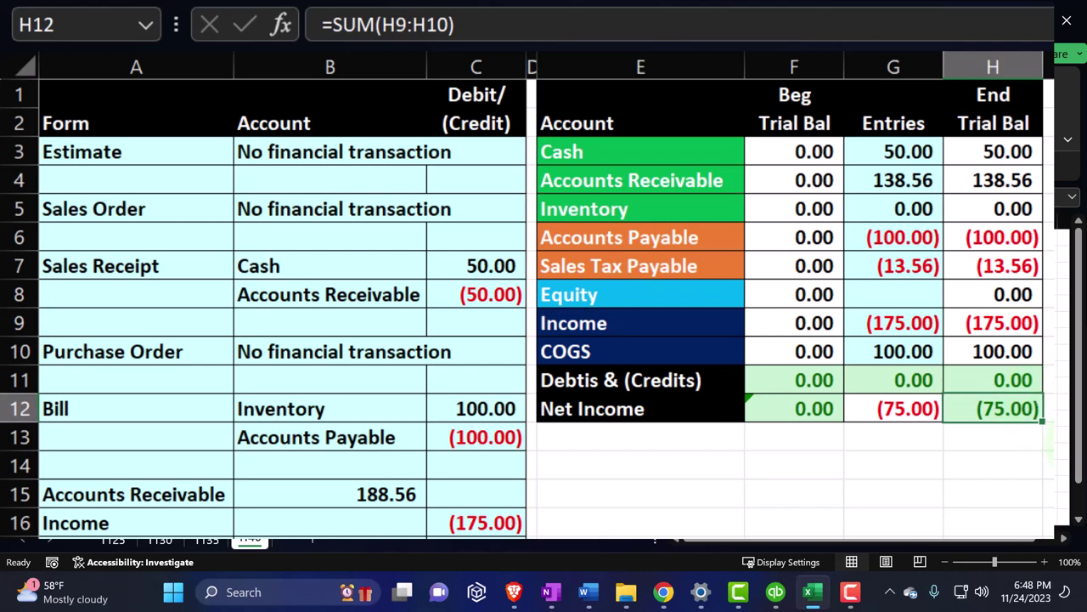
click(158, 541)
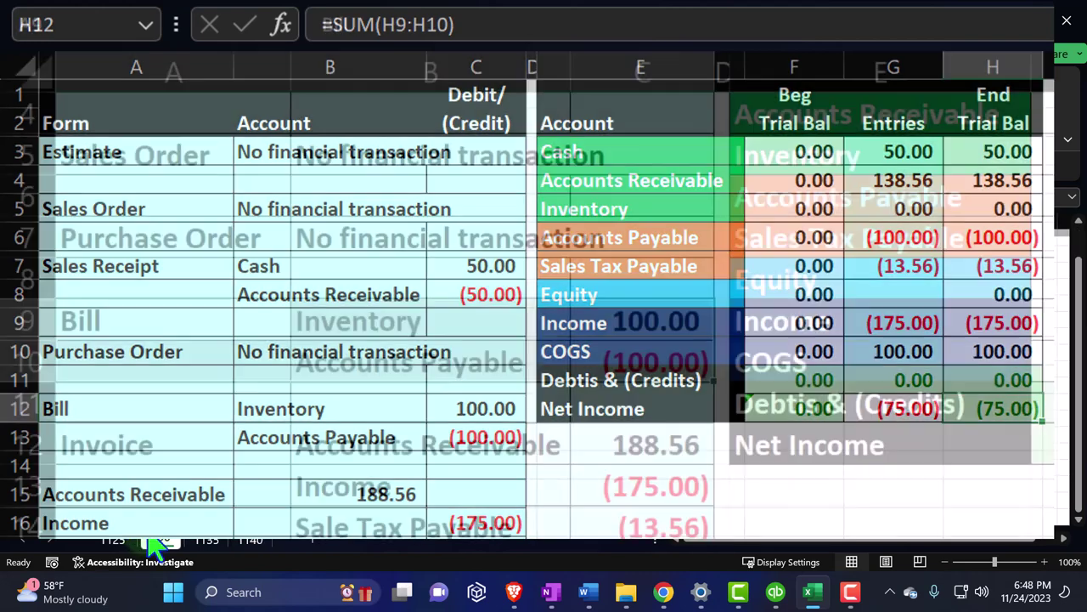
click(250, 541)
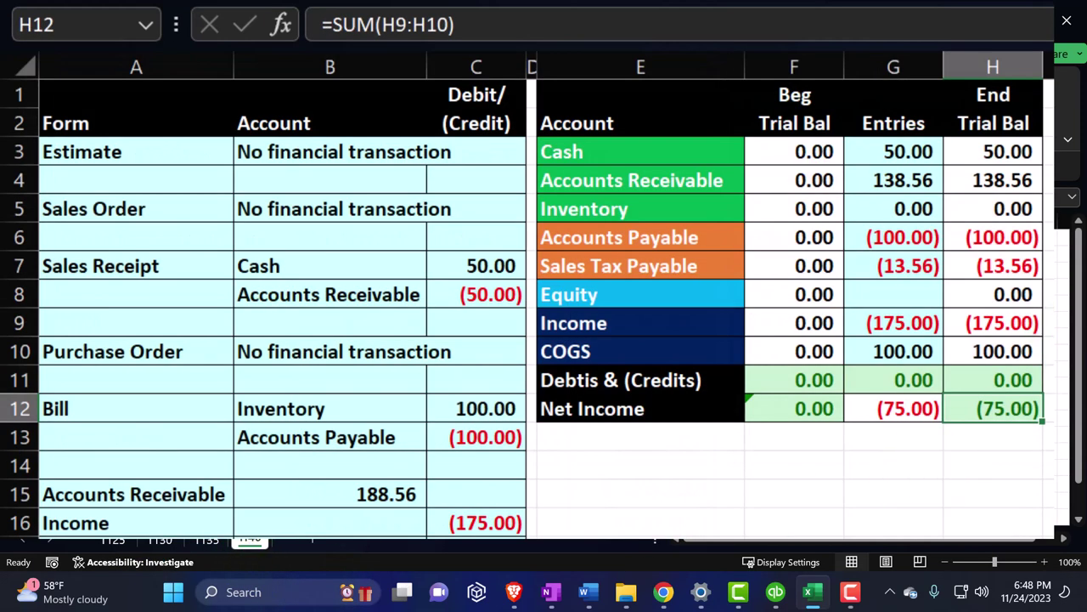
Step: Trace the ending Accounts Receivable balance to the sales receipt credit and invoice debit, and review the Accounts Receivable and Inventory rows
click(1036, 178)
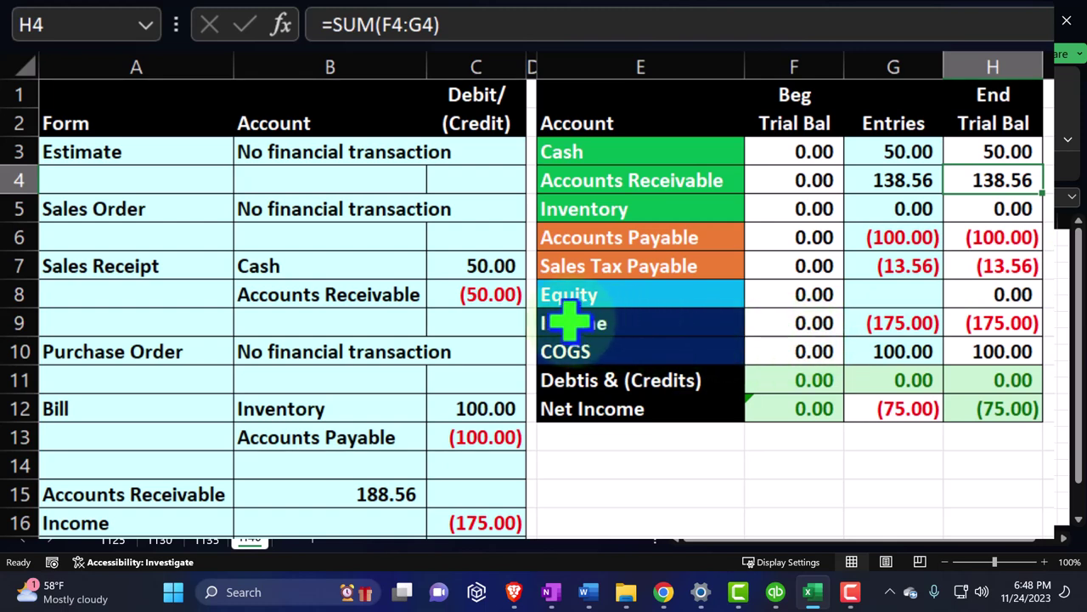
click(508, 289)
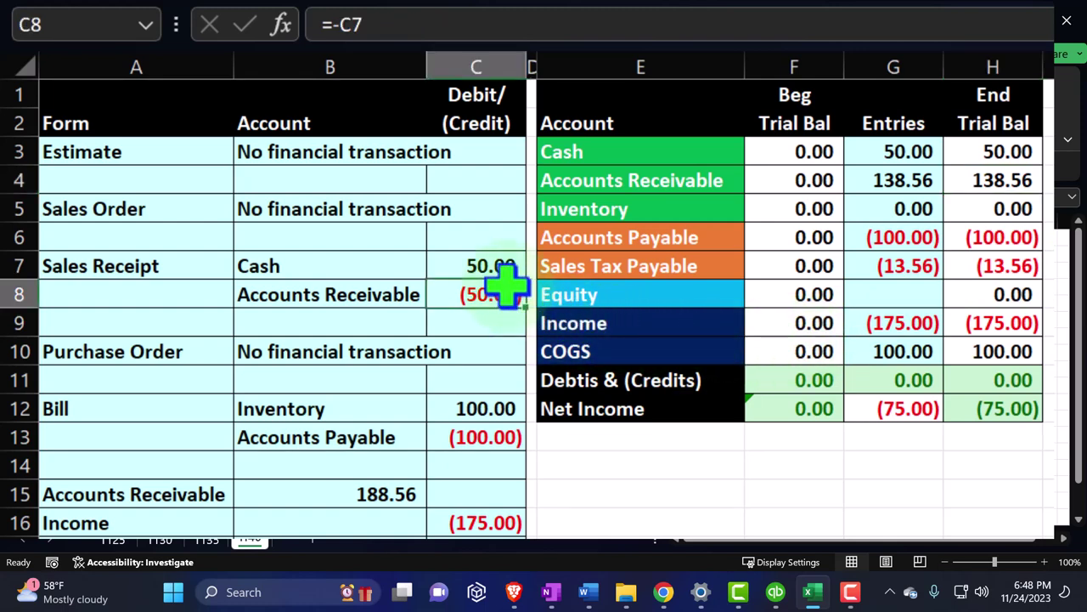
click(399, 512)
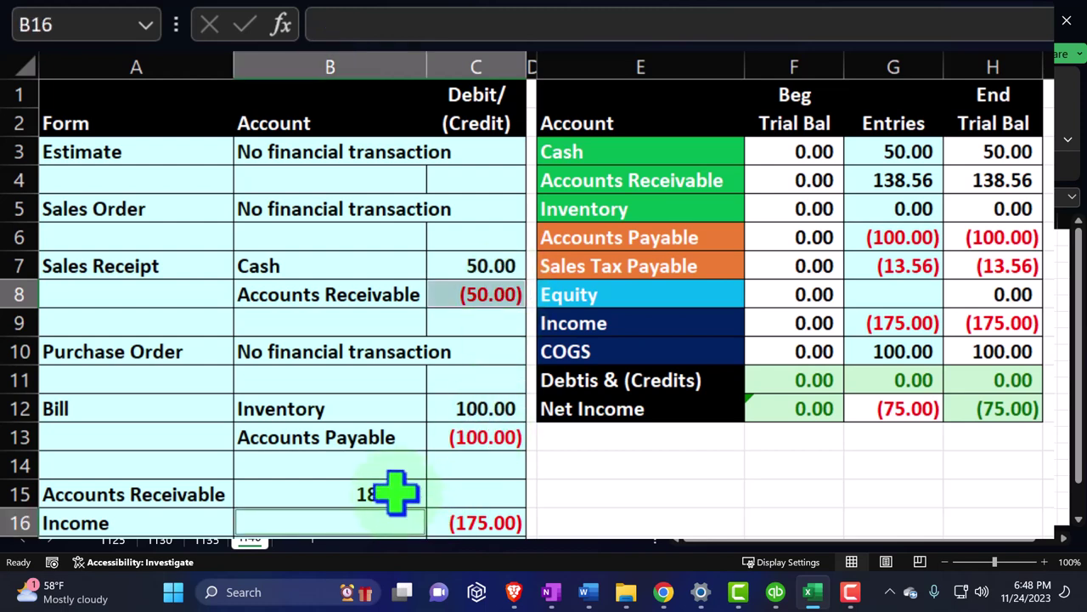
click(396, 492)
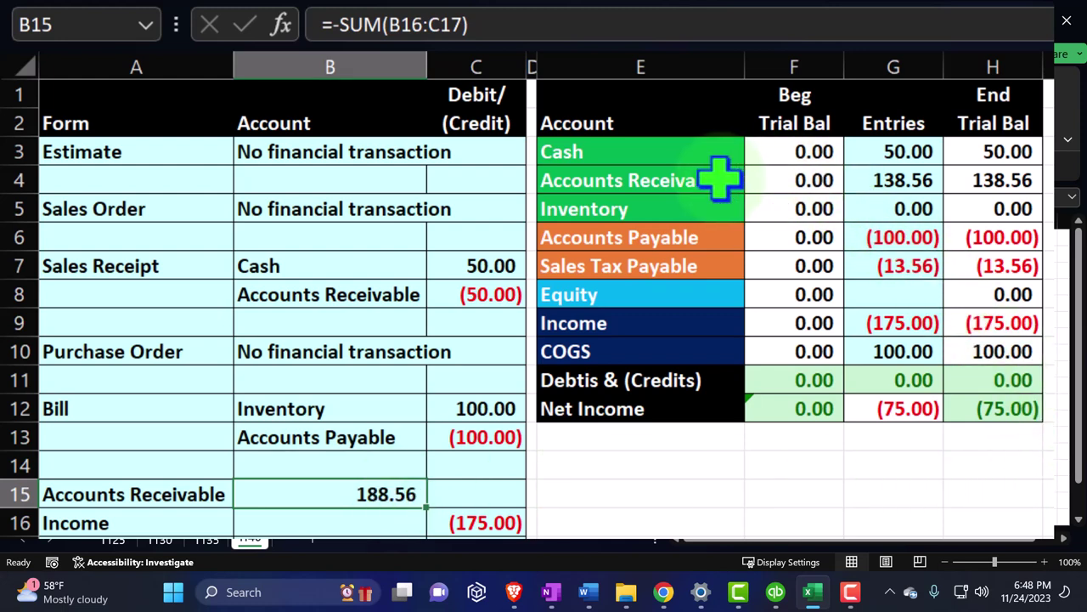
drag(719, 178, 982, 175)
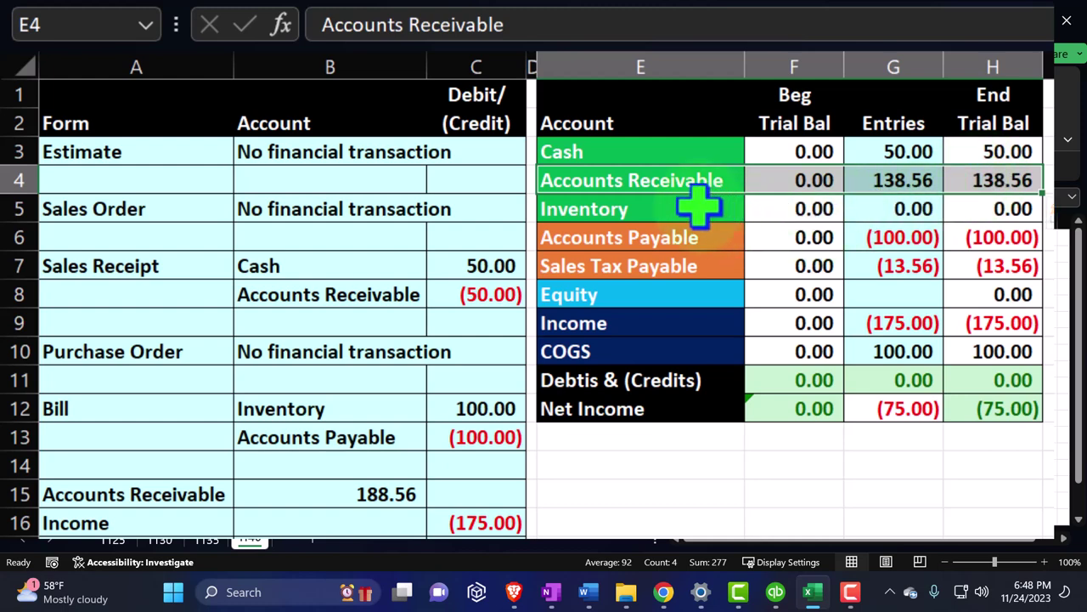
drag(698, 203, 979, 204)
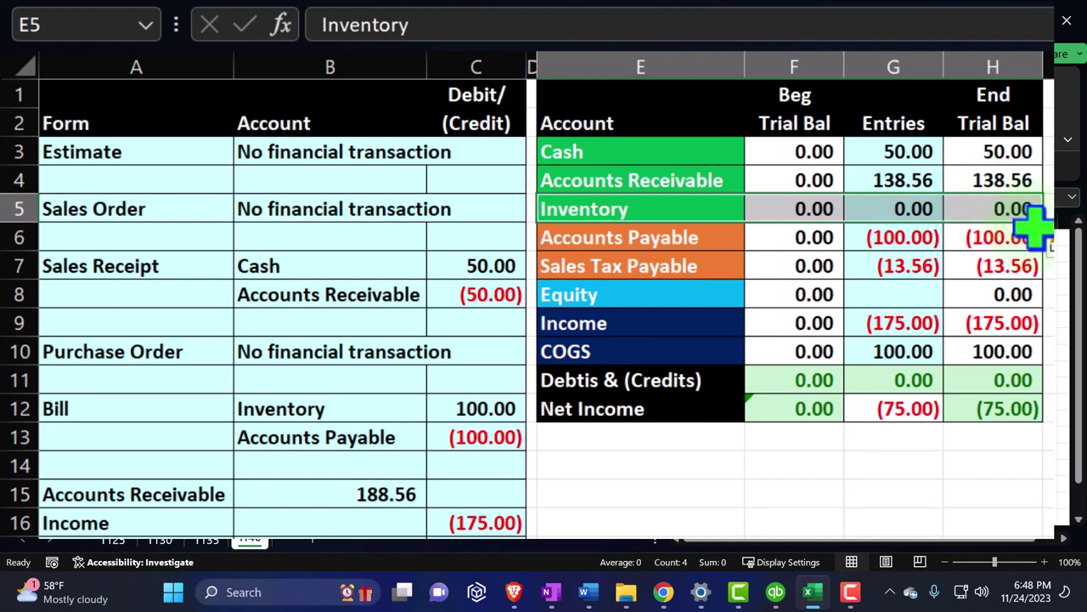
Step: Switch from Excel to QuickBooks and return to the open invoice created from the sales order
click(813, 592)
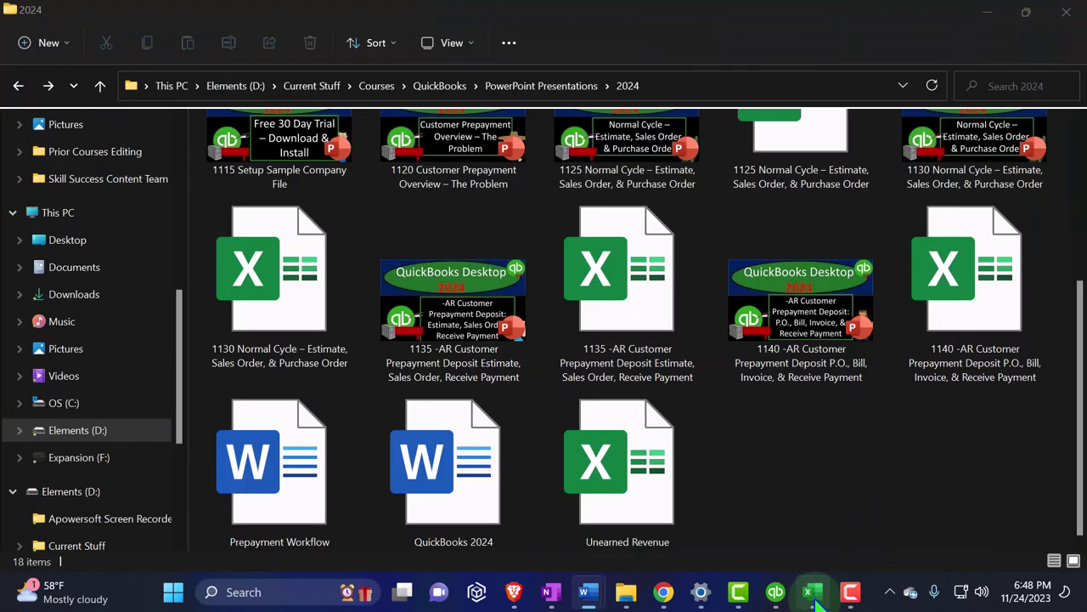
click(775, 592)
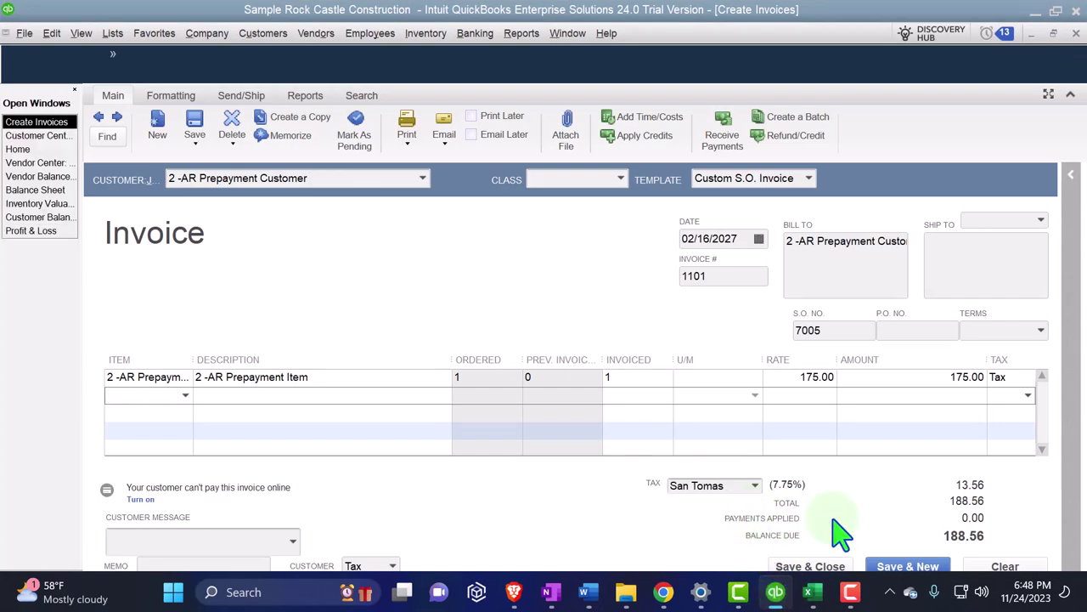
Step: Save and close the invoice created from the sales order, and go to the assets section of the Balance Sheet
click(835, 567)
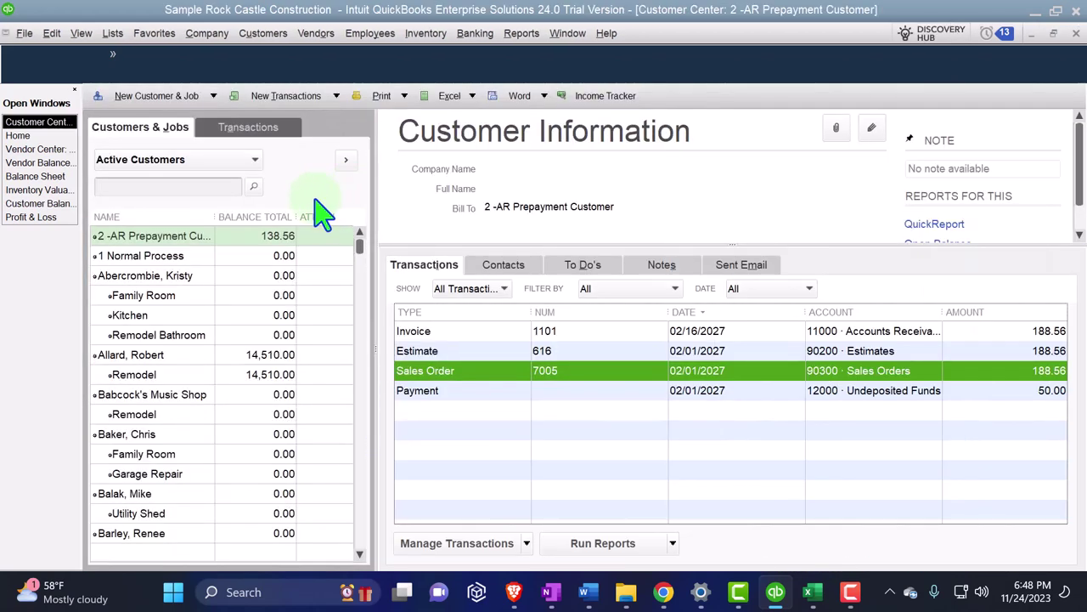
click(43, 177)
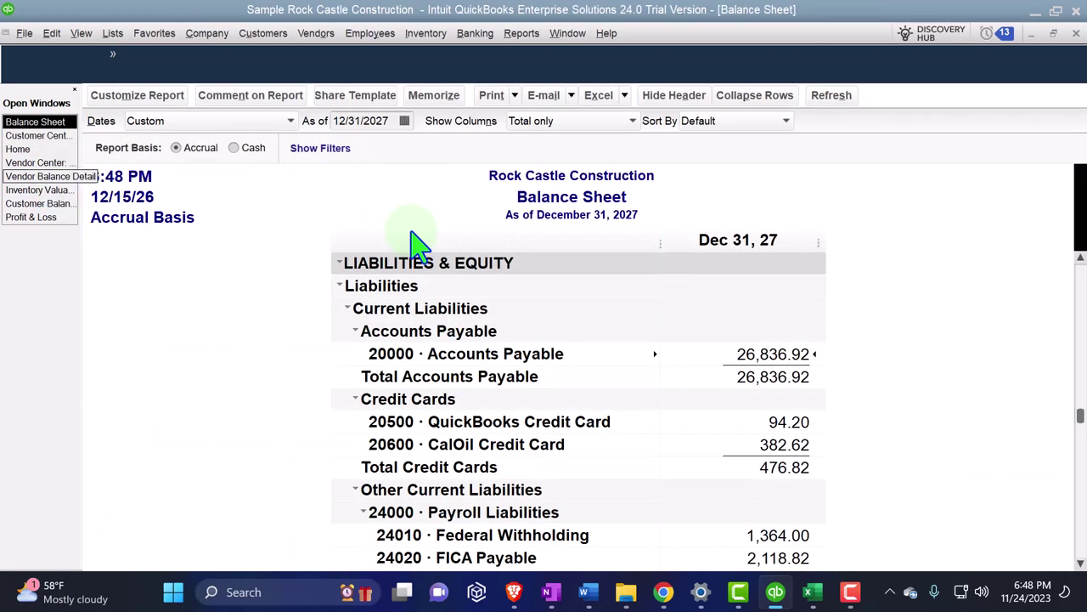
scroll(441, 374, up, 10)
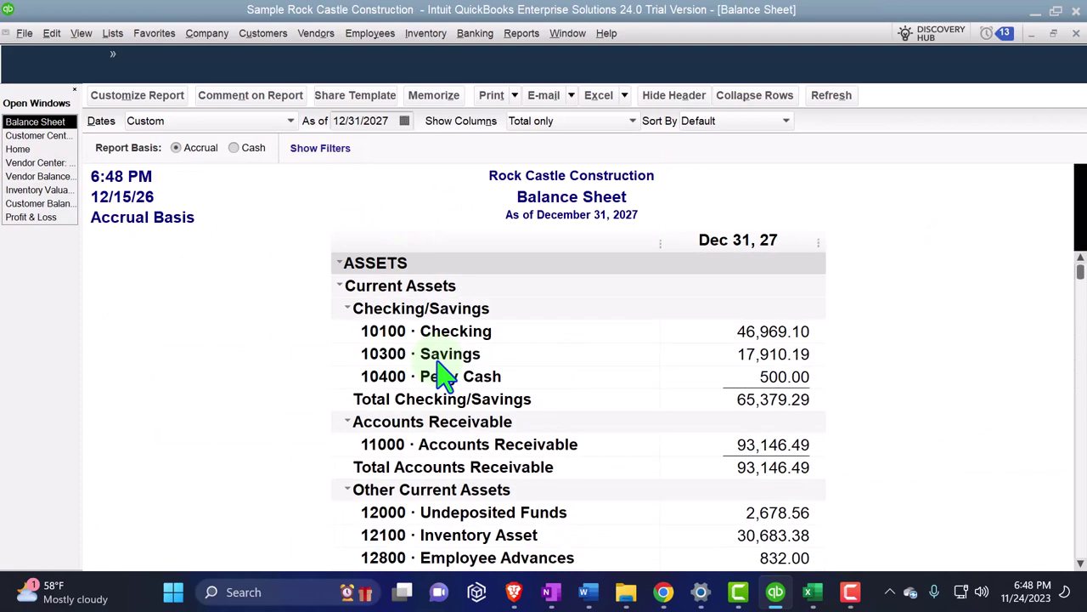
Step: Drill into the Accounts Receivable balance on the Balance Sheet, check the prepayment customer's invoice line, and close the detail report
double_click(779, 444)
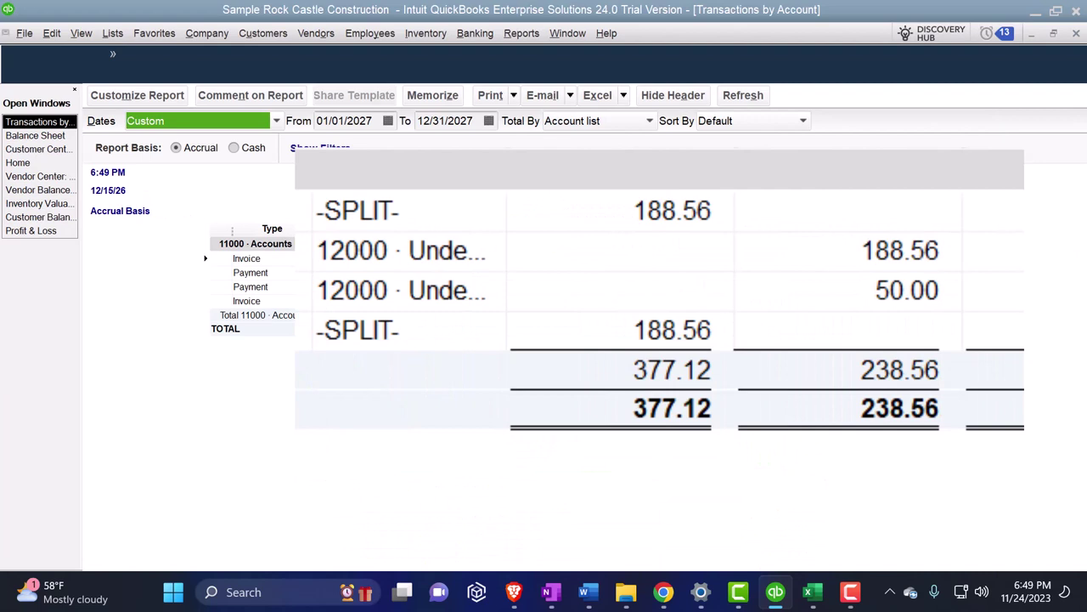
click(671, 331)
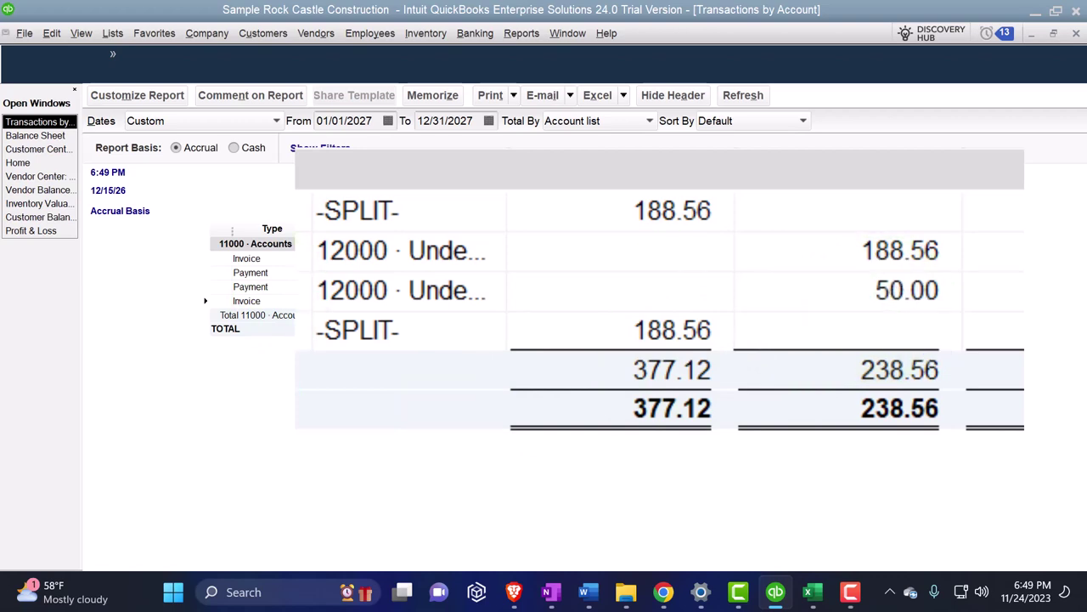
click(1076, 33)
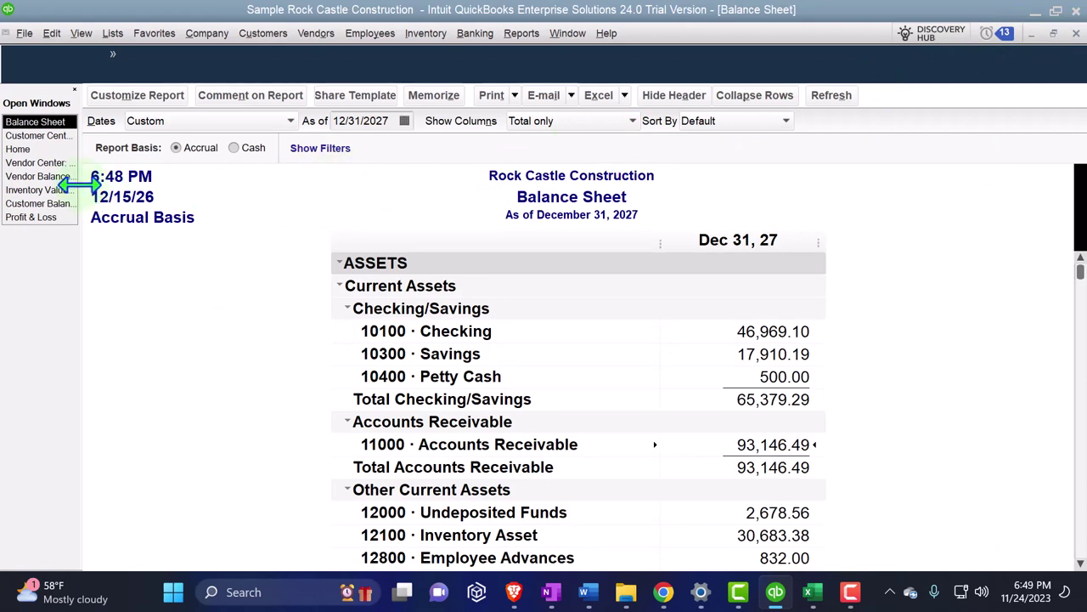
Step: Drill into the February amount for Income 2 -AR Prepayment on the Profit & Loss, and close the detail report
click(34, 217)
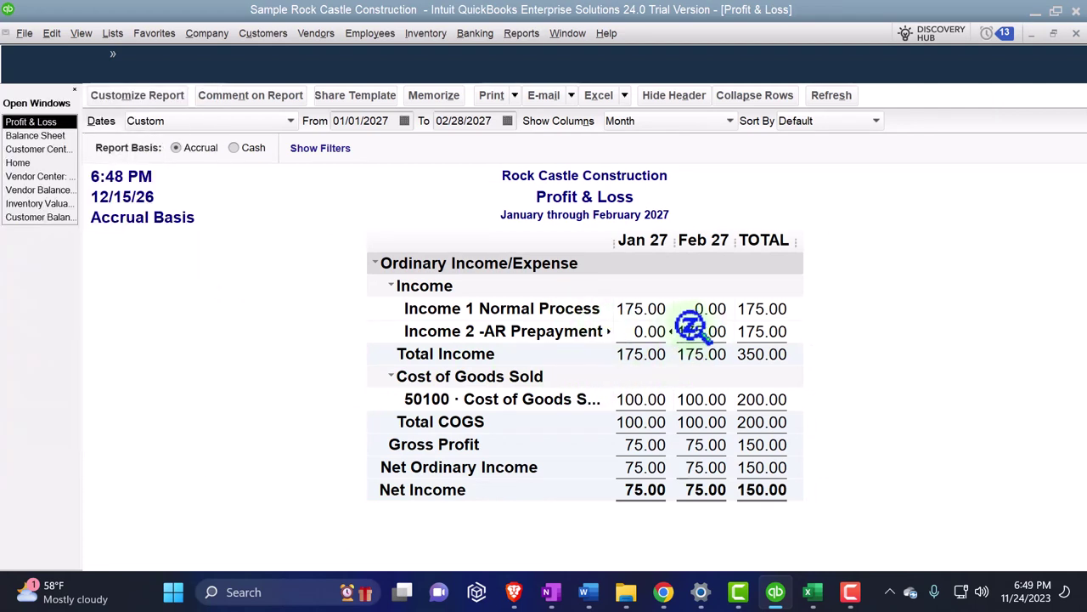
double_click(698, 330)
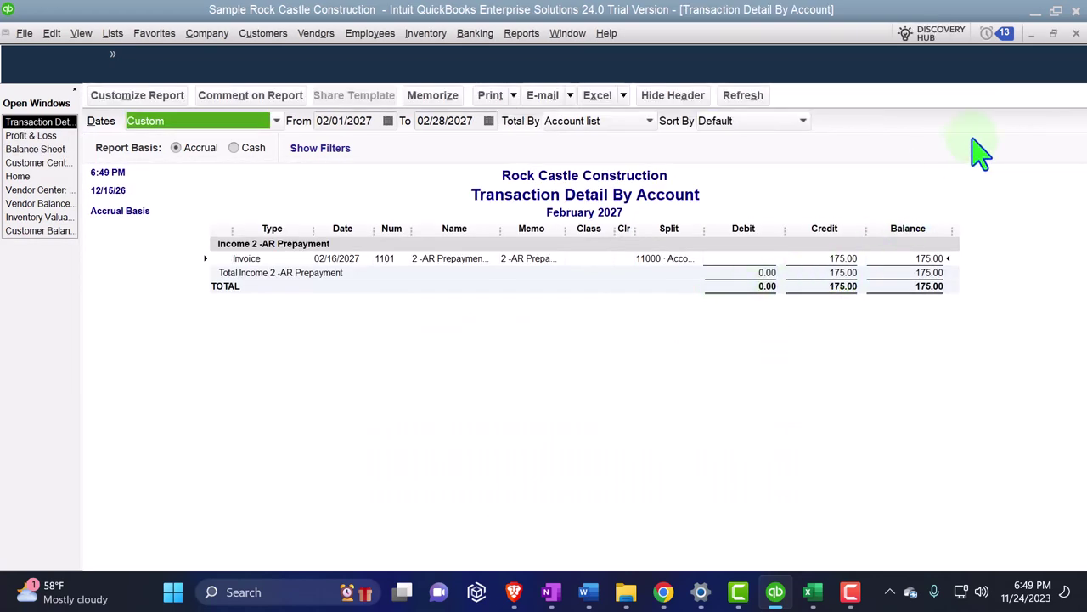
click(1073, 36)
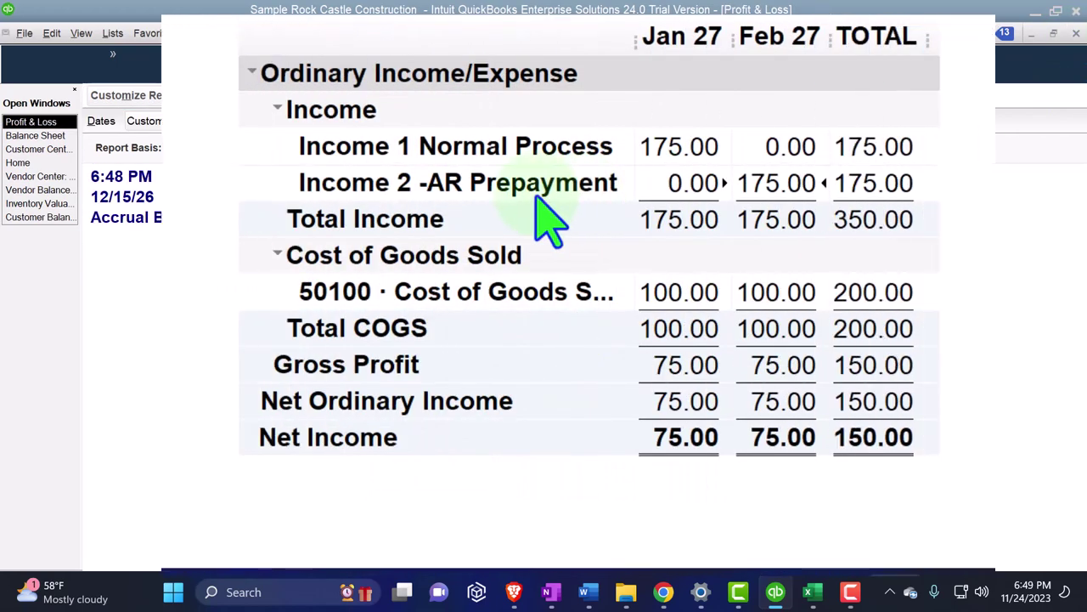
Step: Return to the Balance Sheet and drill into the Sales Tax Payable balance under Other Current Liabilities
click(33, 136)
scroll(448, 340, down, 10)
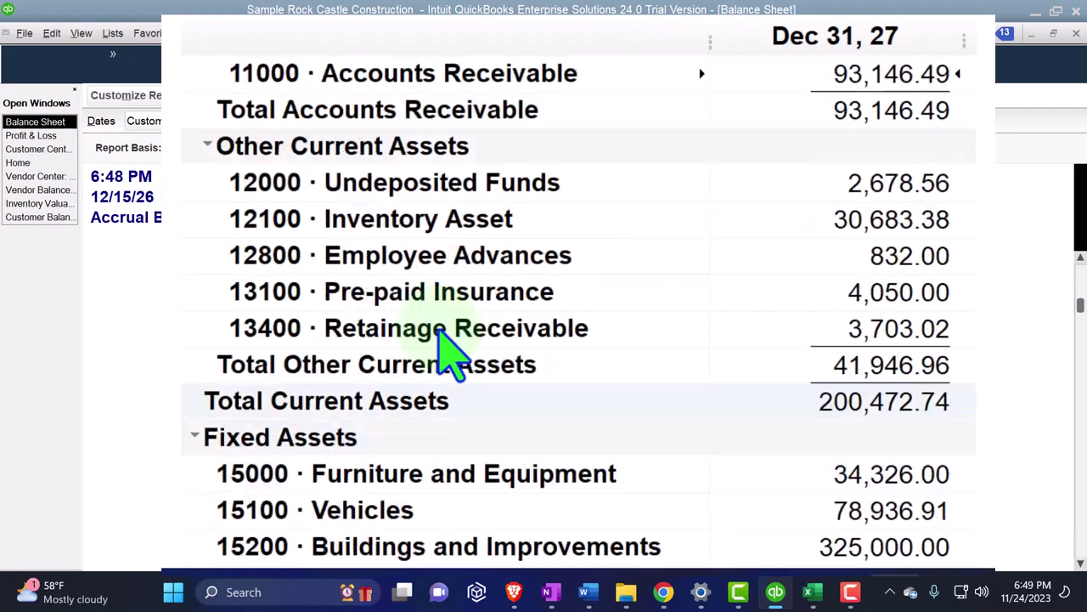
scroll(448, 339, up, 1)
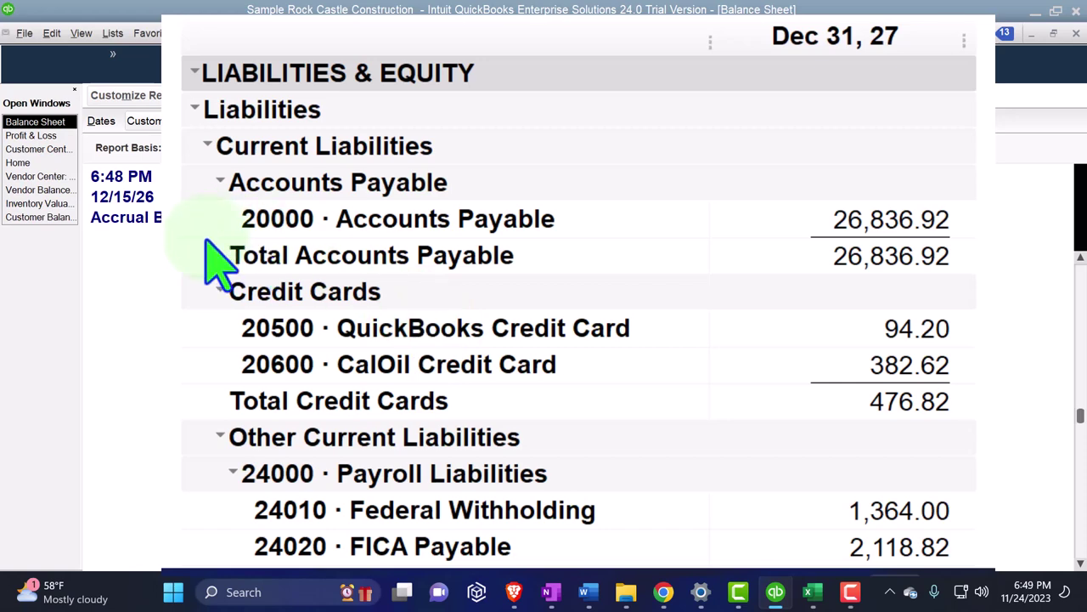
scroll(217, 264, down, 4)
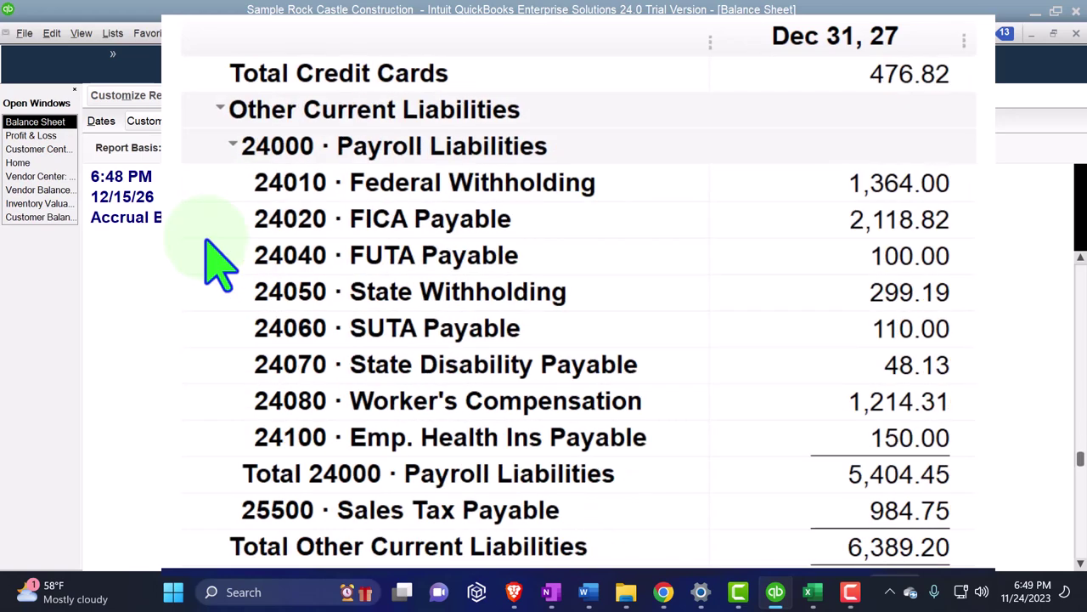
scroll(216, 263, down, 1)
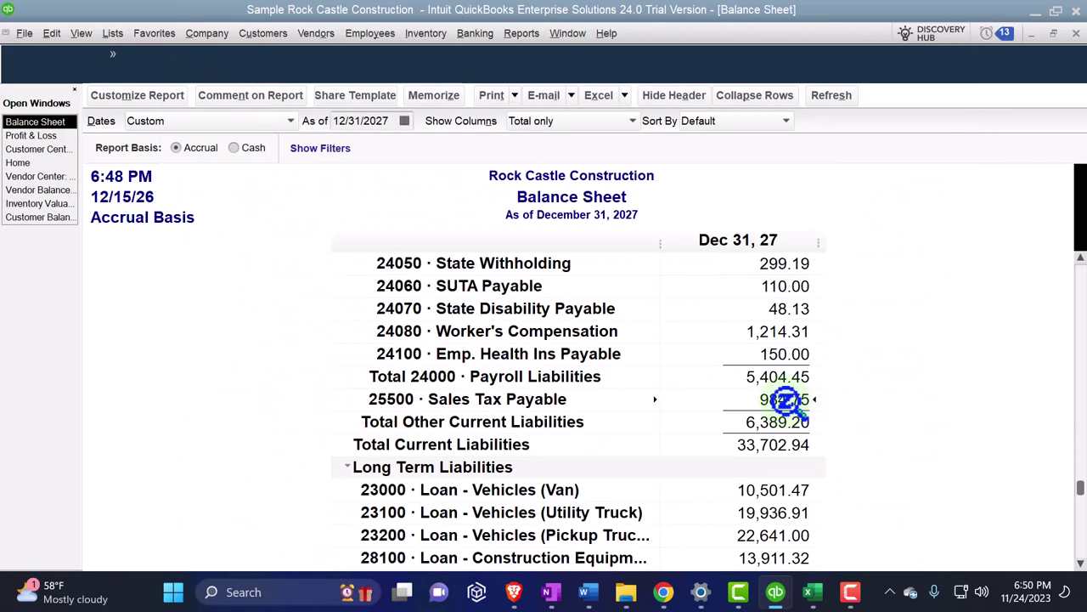
double_click(785, 401)
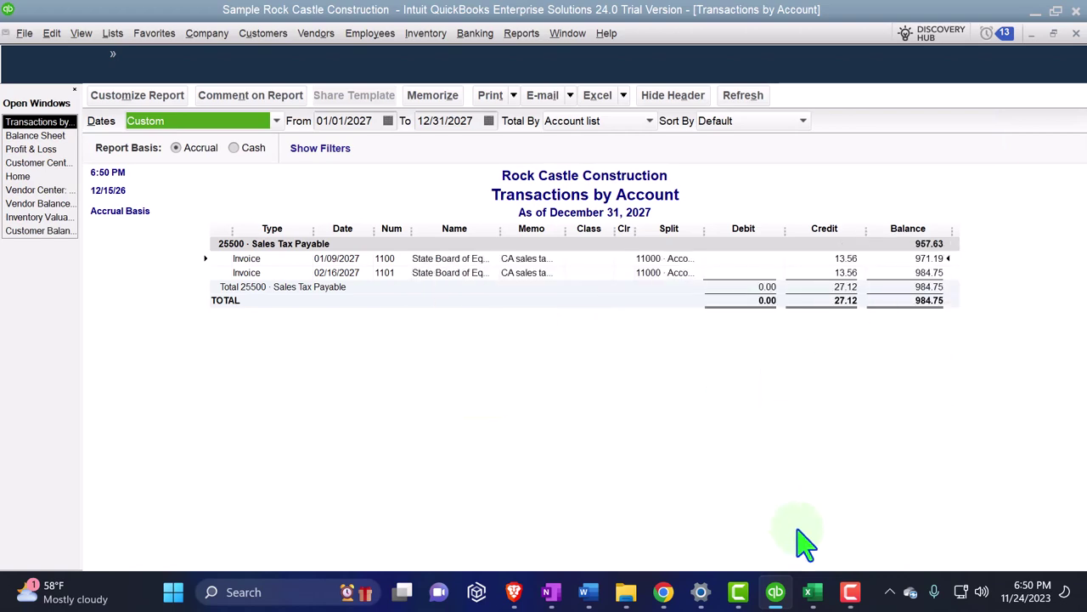
Step: Compare the sales tax detail with the invoice entry on Excel sheet 1140, return to QuickBooks, and close the detail report
click(811, 595)
scroll(284, 459, down, 2)
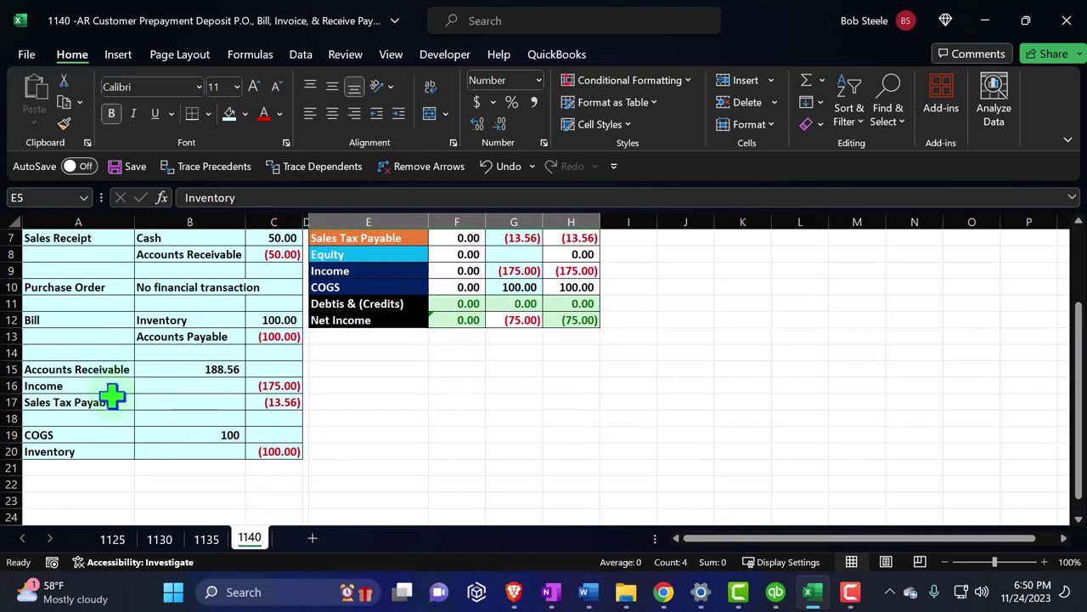
click(1025, 18)
click(975, 47)
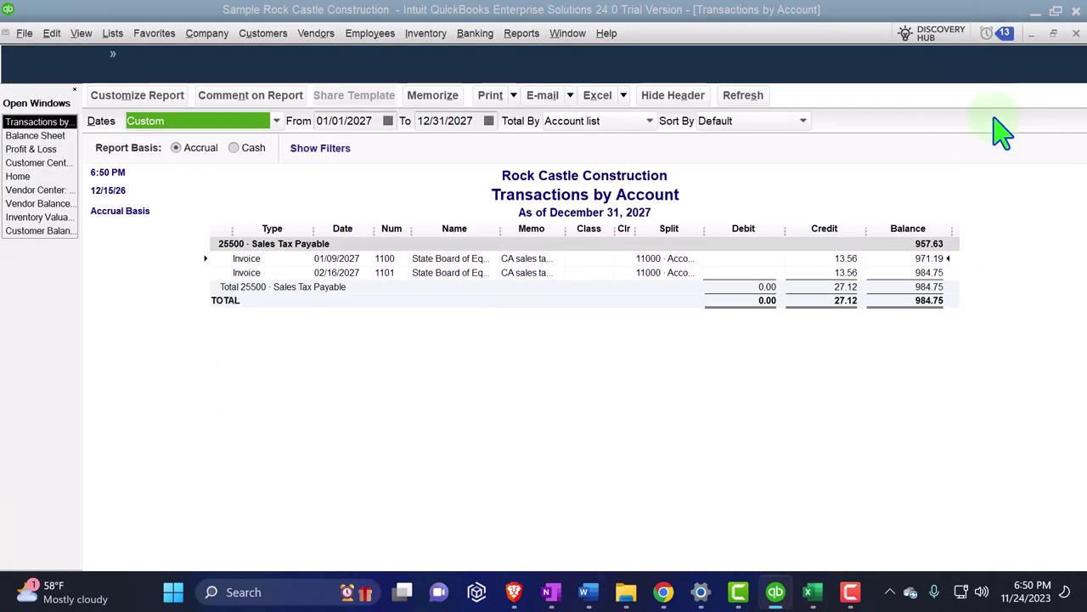
click(1076, 34)
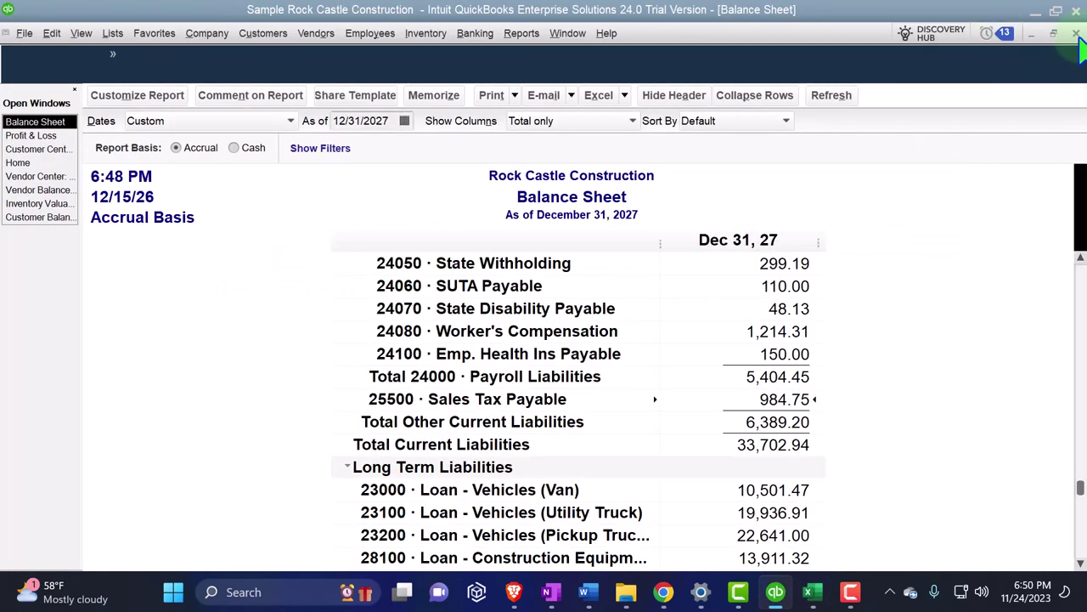
Step: Drill into the Inventory Asset balance on the Balance Sheet, check the credit from invoice 1101, and close the detail report
scroll(395, 386, up, 4)
scroll(390, 378, up, 10)
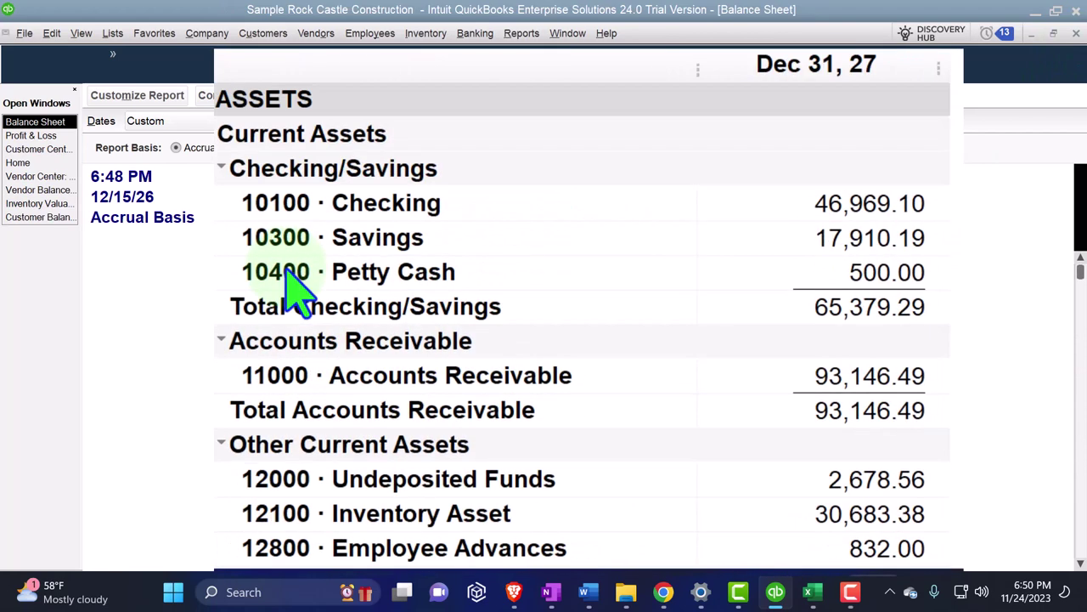
scroll(289, 280, down, 1)
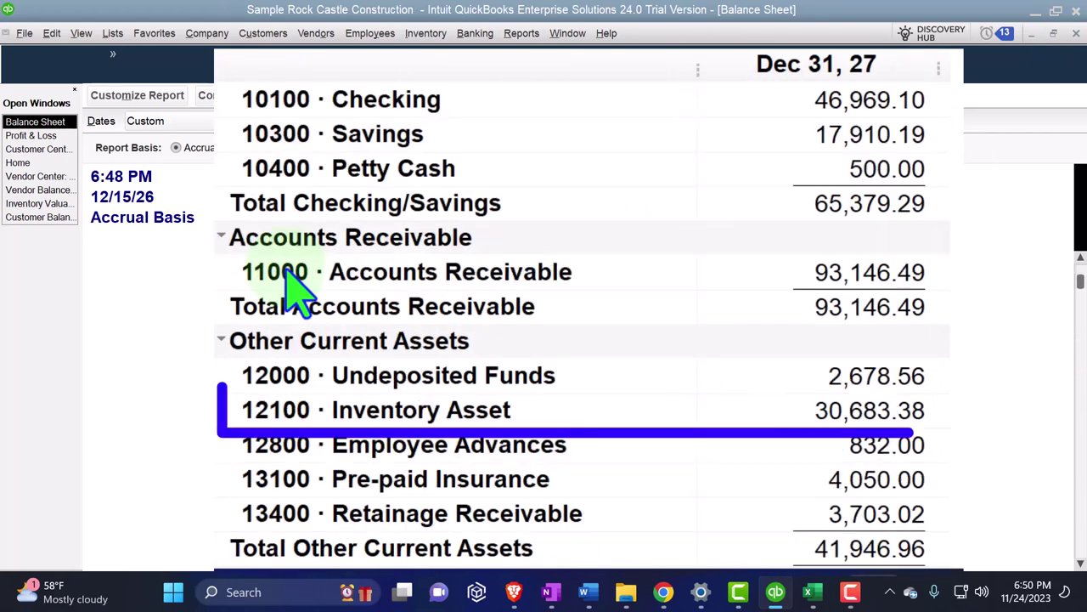
double_click(769, 467)
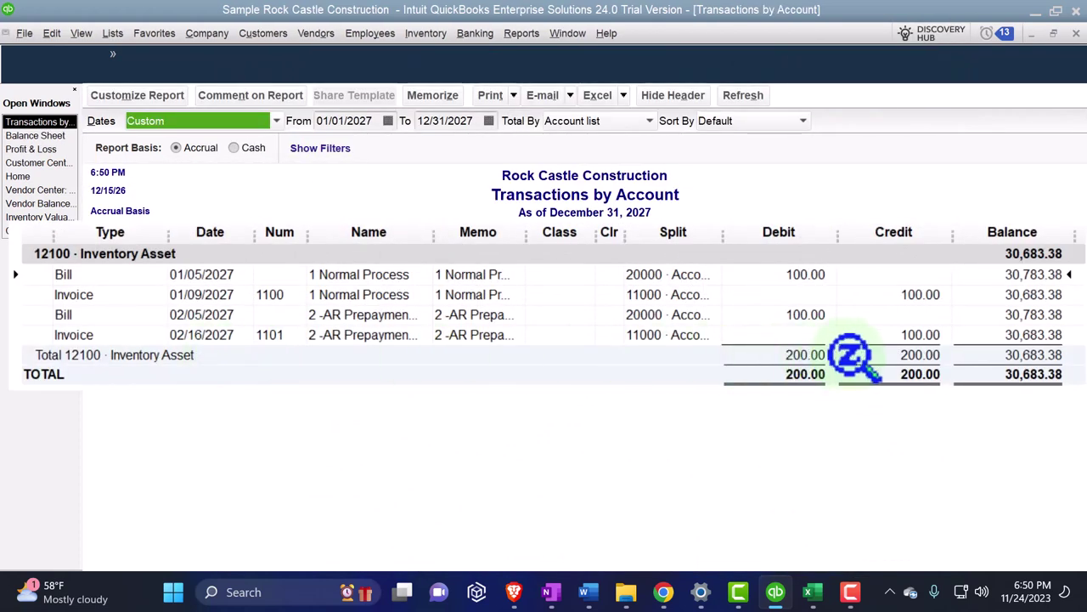
click(914, 337)
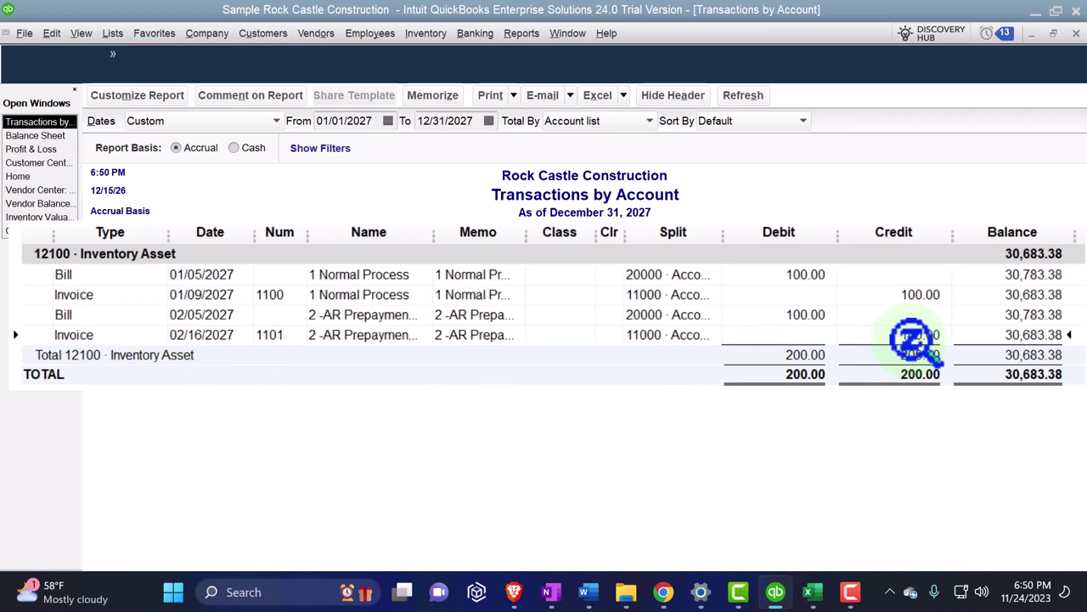
click(1076, 39)
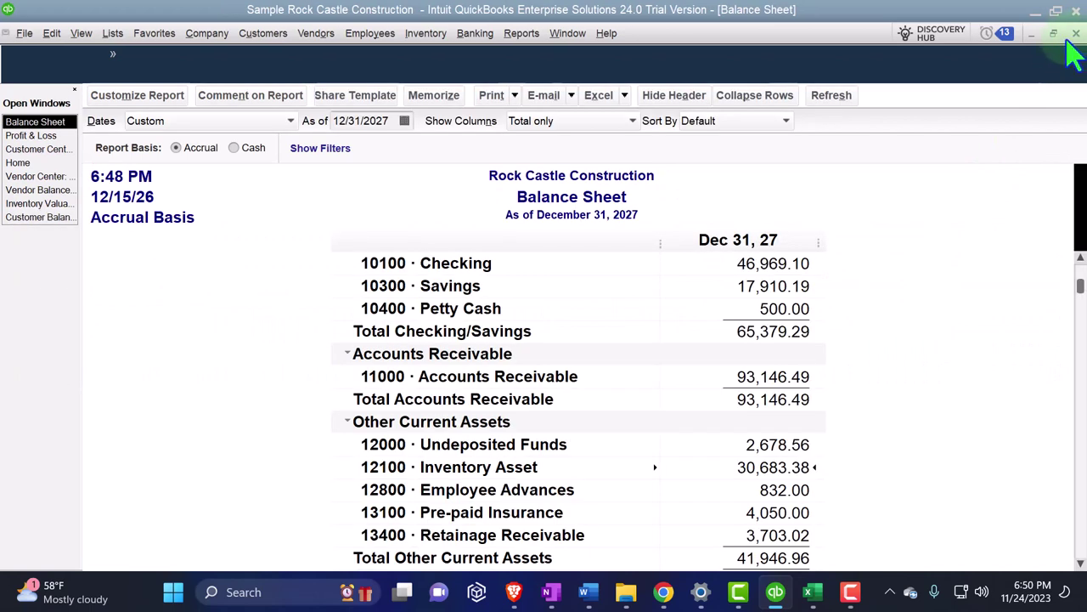
Step: Compare February's cost of goods sold and net income on the Profit & Loss with the Excel trial balance
click(34, 136)
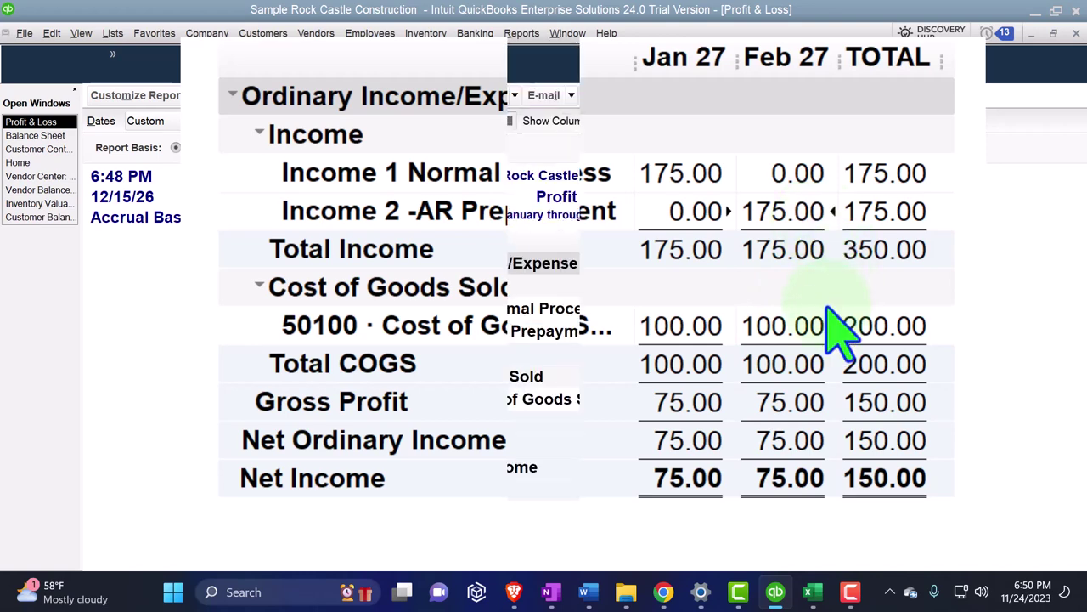
click(812, 592)
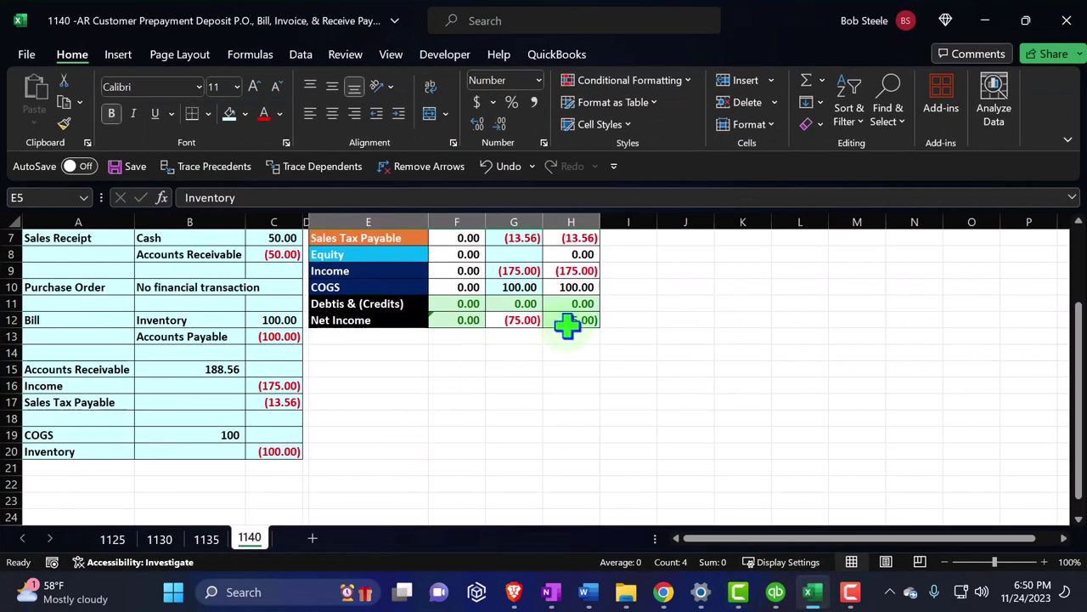
click(983, 23)
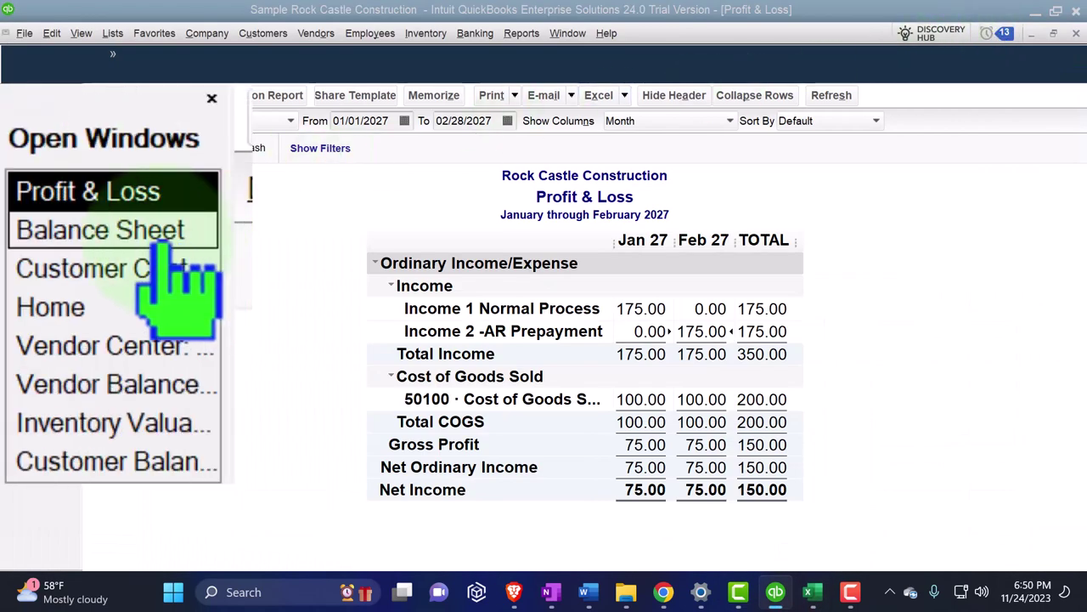
Step: Compare Accounts Receivable with the Customer Balance Detail report, widening its Date column to review the prepayment customer's payment and invoice
click(159, 242)
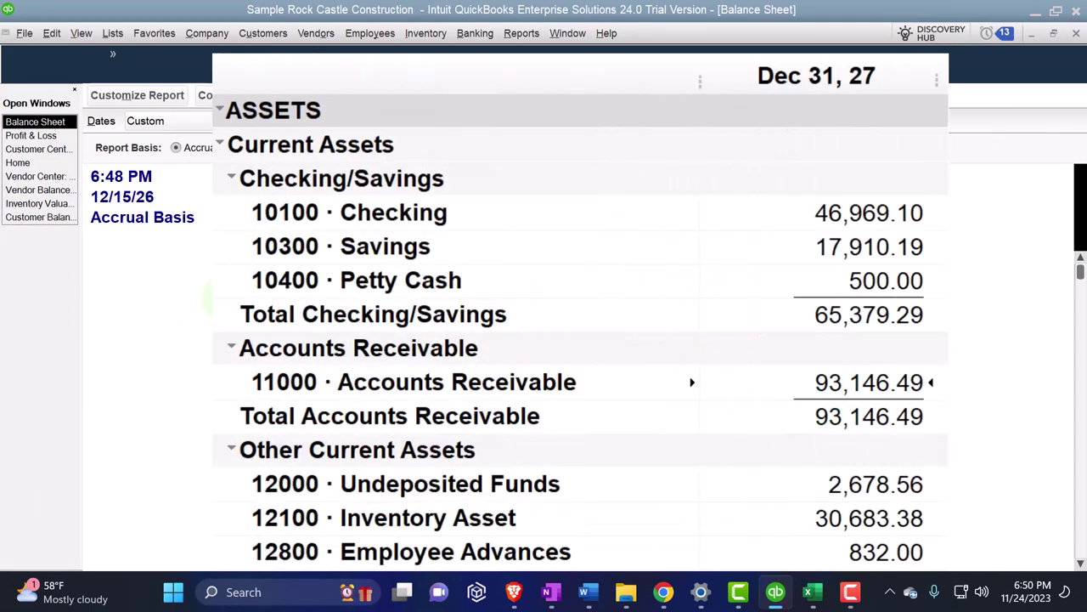
click(48, 218)
scroll(395, 391, up, 8)
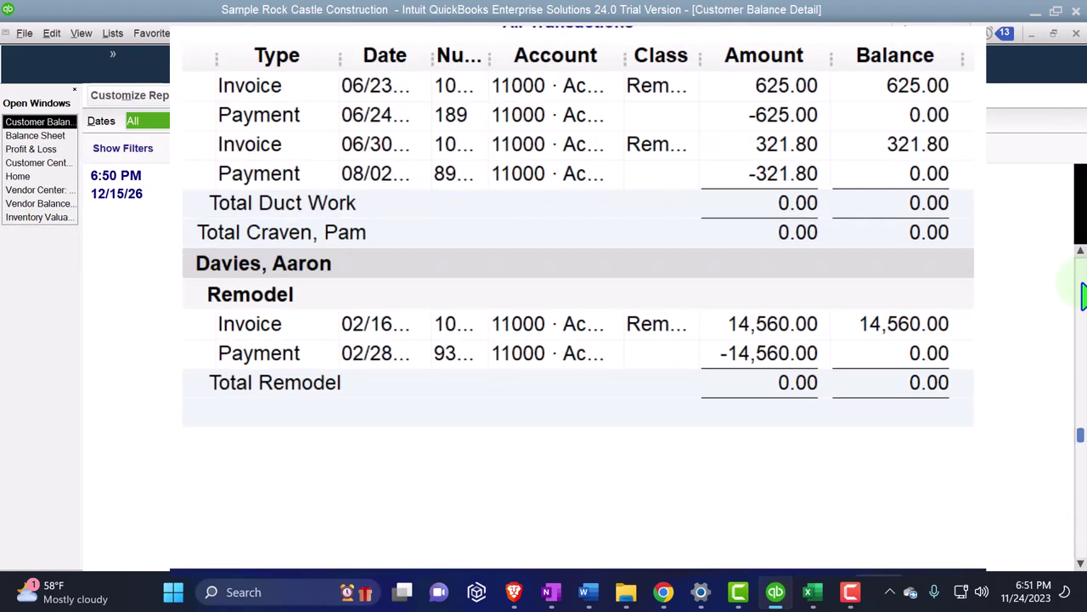
scroll(1080, 195, up, 15)
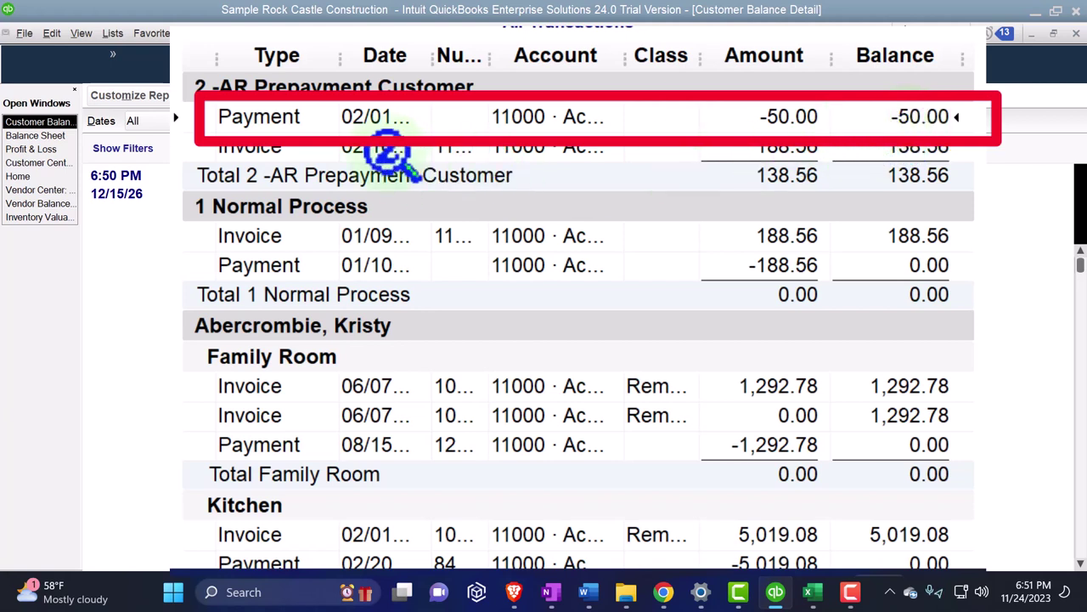
drag(432, 59, 469, 53)
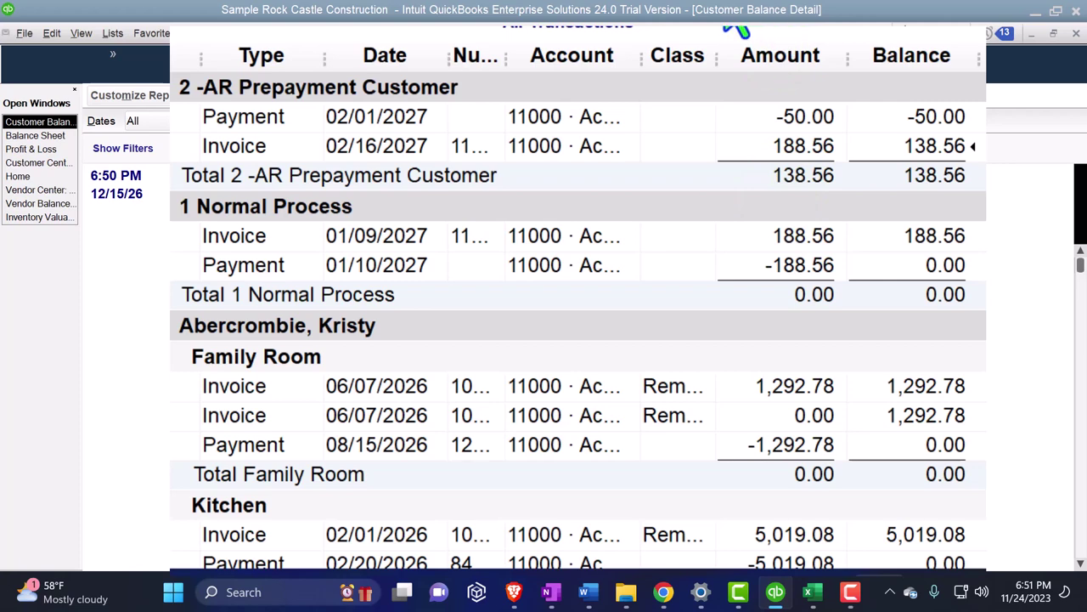
Step: Compare the Balance Sheet's Inventory Asset balance with the Inventory Valuation Summary total, and go to the Customer Center
click(54, 139)
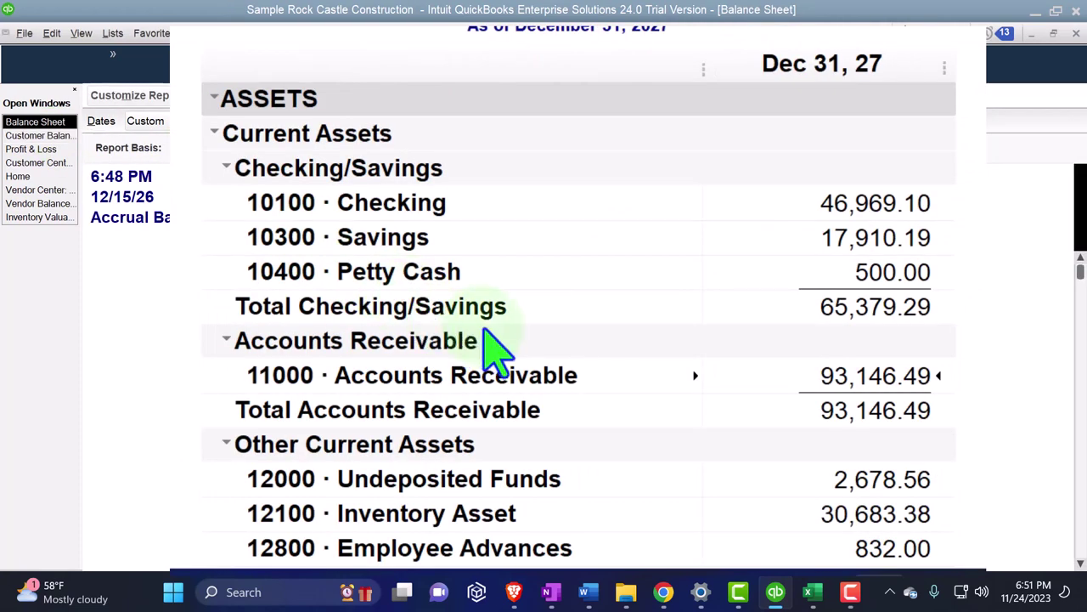
scroll(526, 429, down, 5)
scroll(527, 429, up, 5)
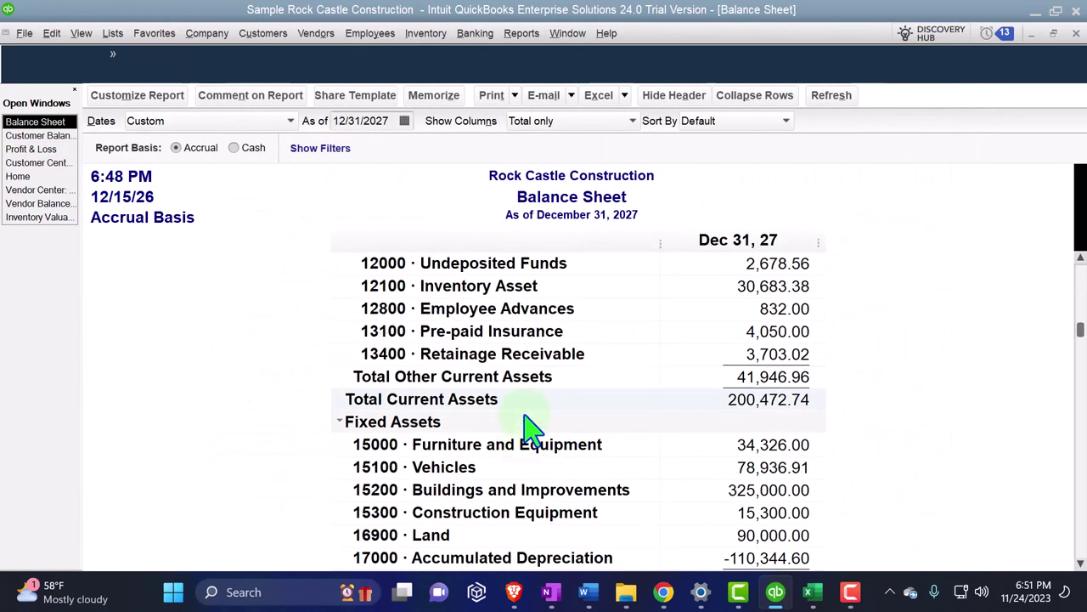
scroll(527, 429, down, 1)
scroll(531, 429, down, 1)
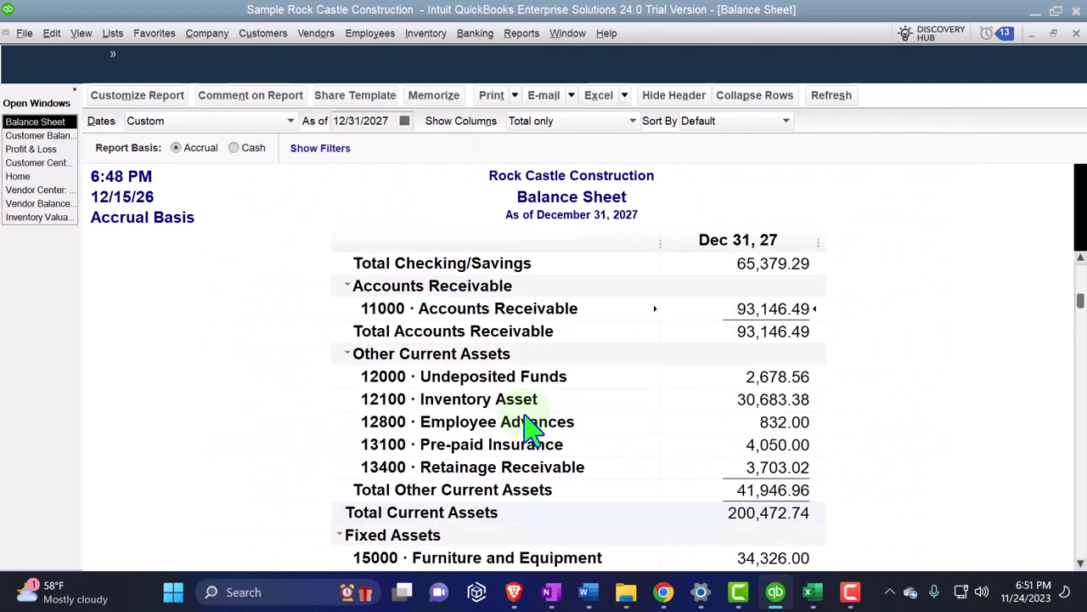
click(756, 400)
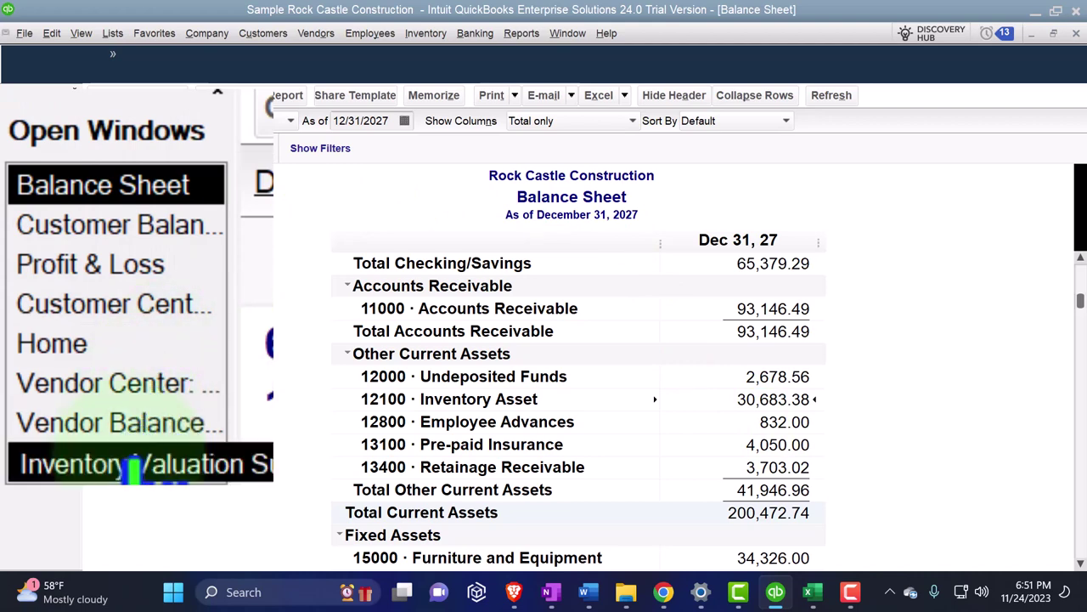
click(131, 466)
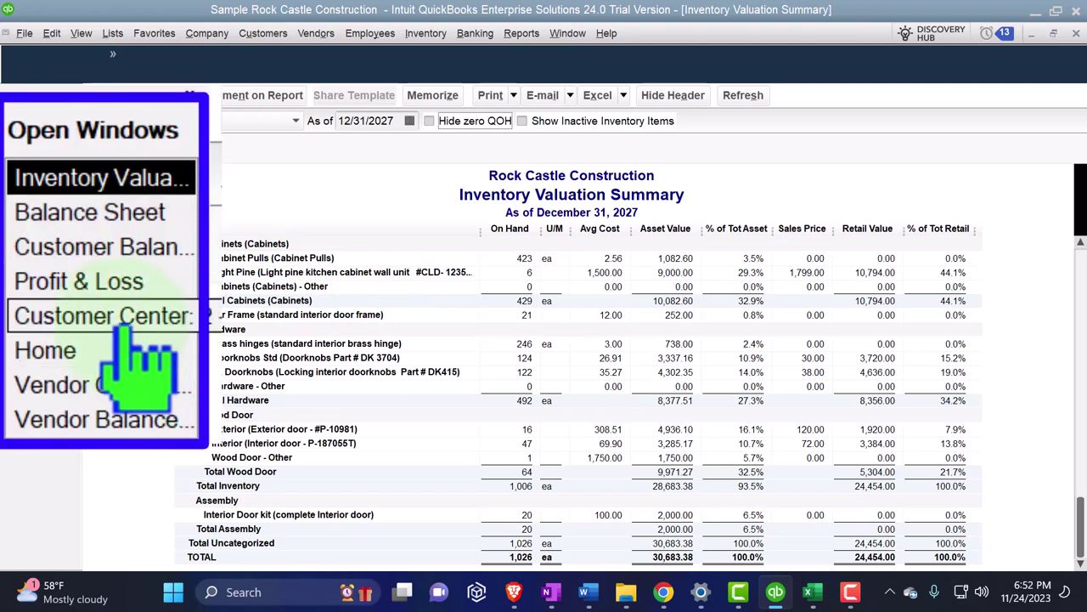
click(127, 327)
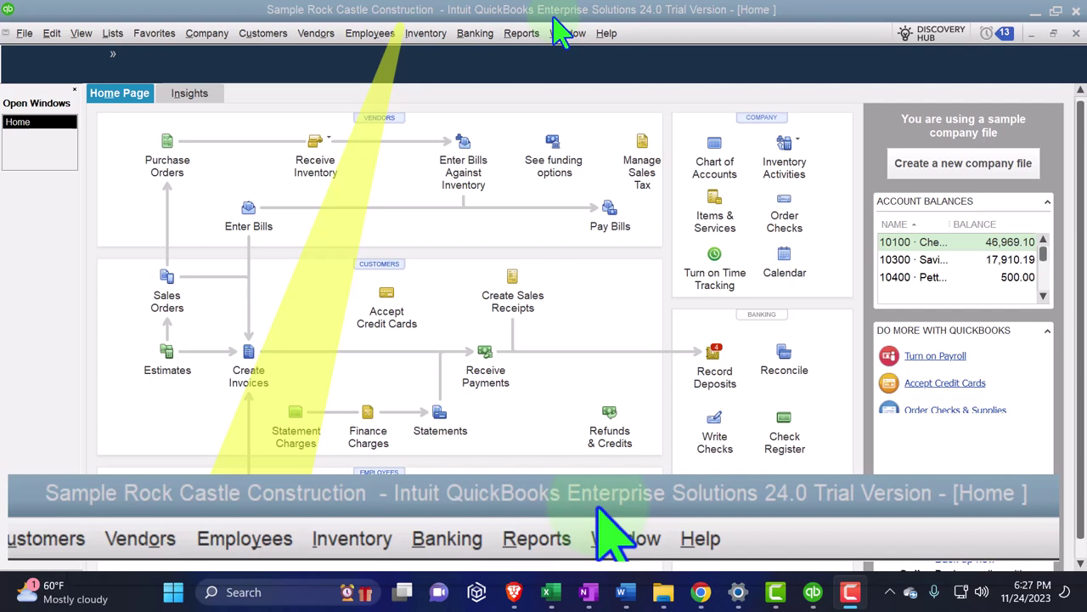
click(81, 33)
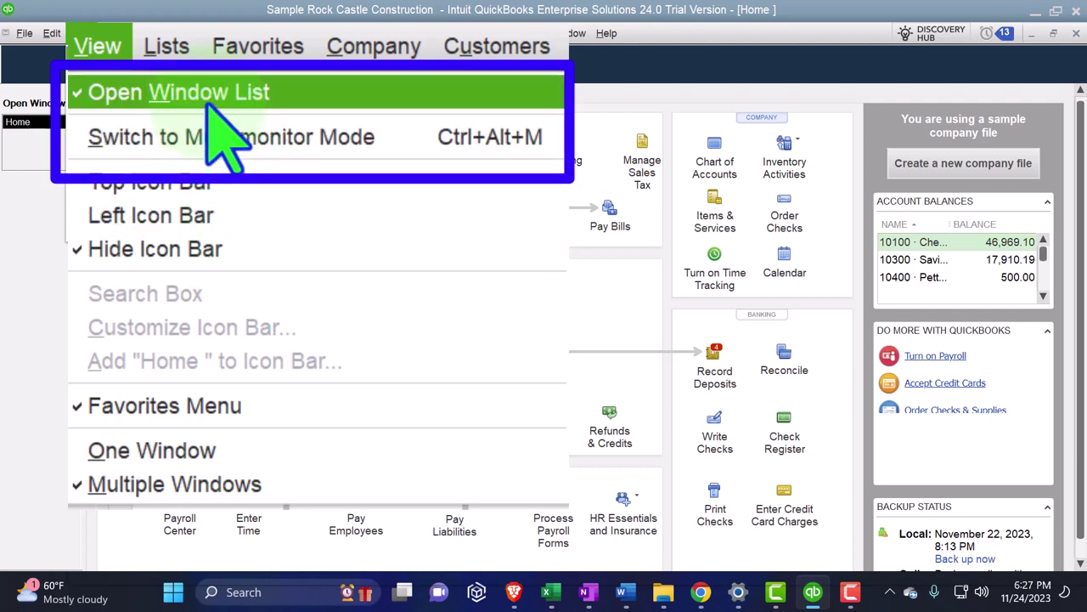
click(22, 208)
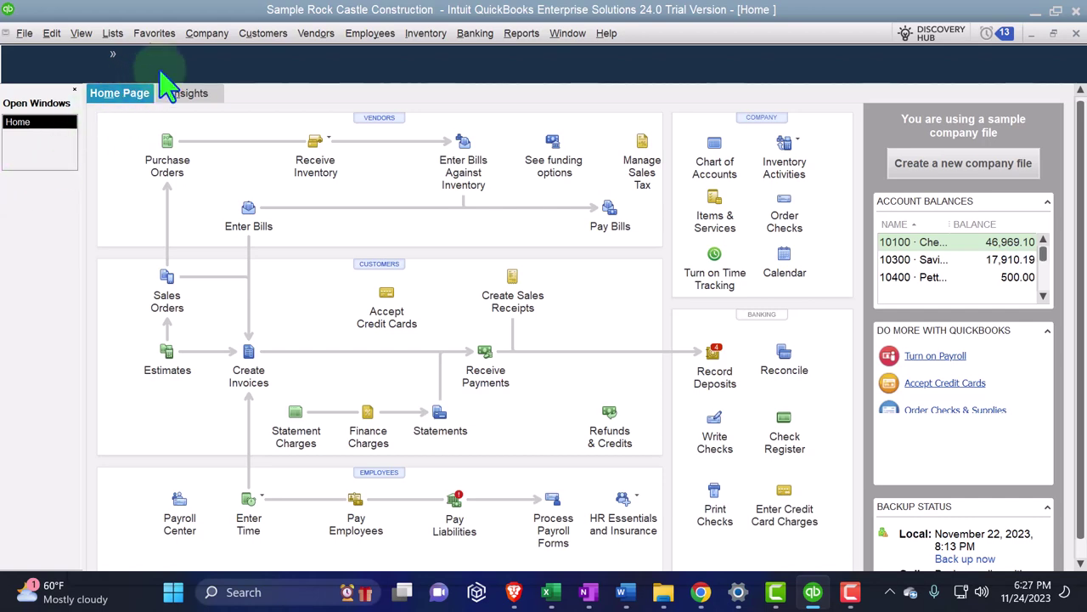
click(206, 34)
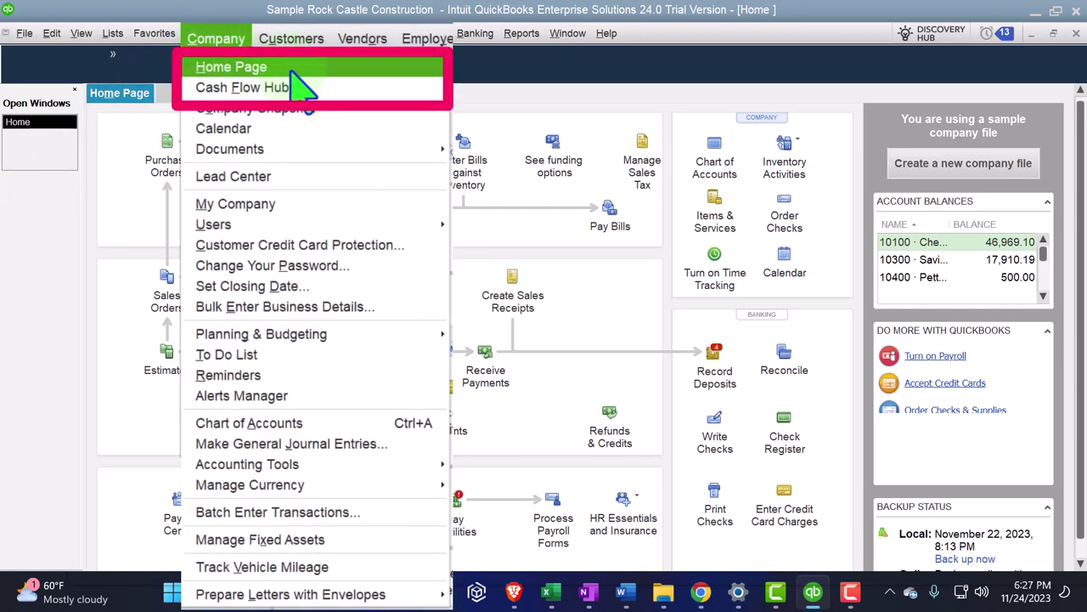
Step: Run the standard Balance Sheet report for the company and open its customization settings at the report date range
mouse_move(524, 36)
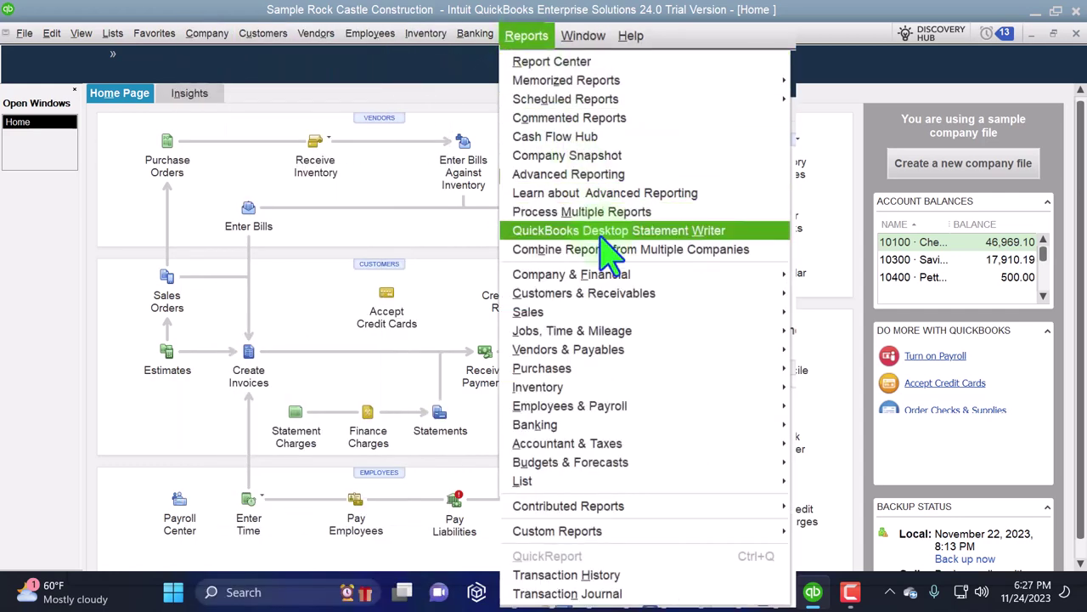
mouse_move(656, 228)
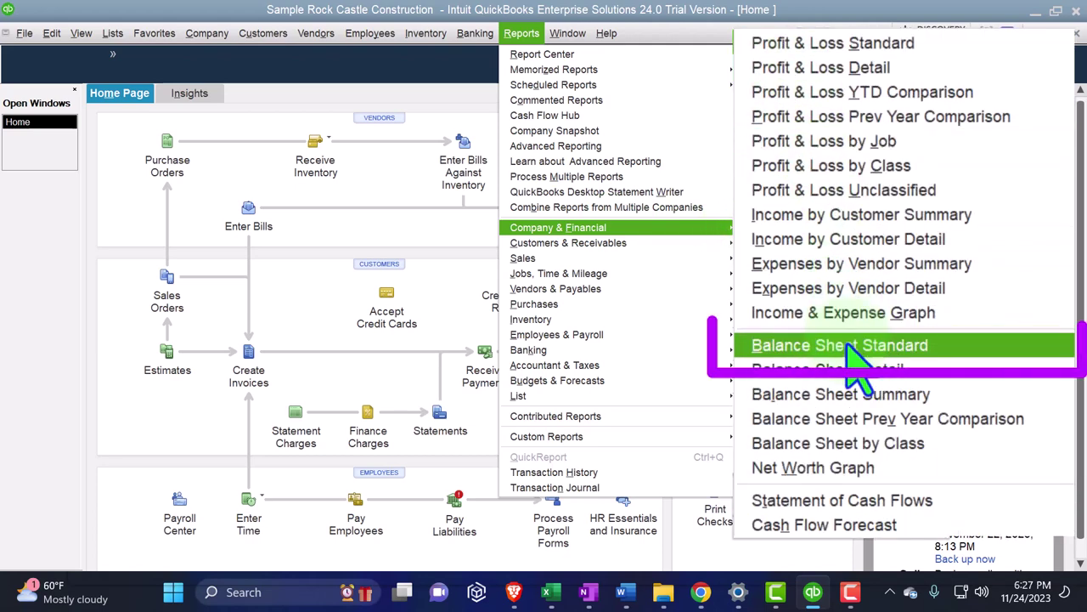
click(847, 347)
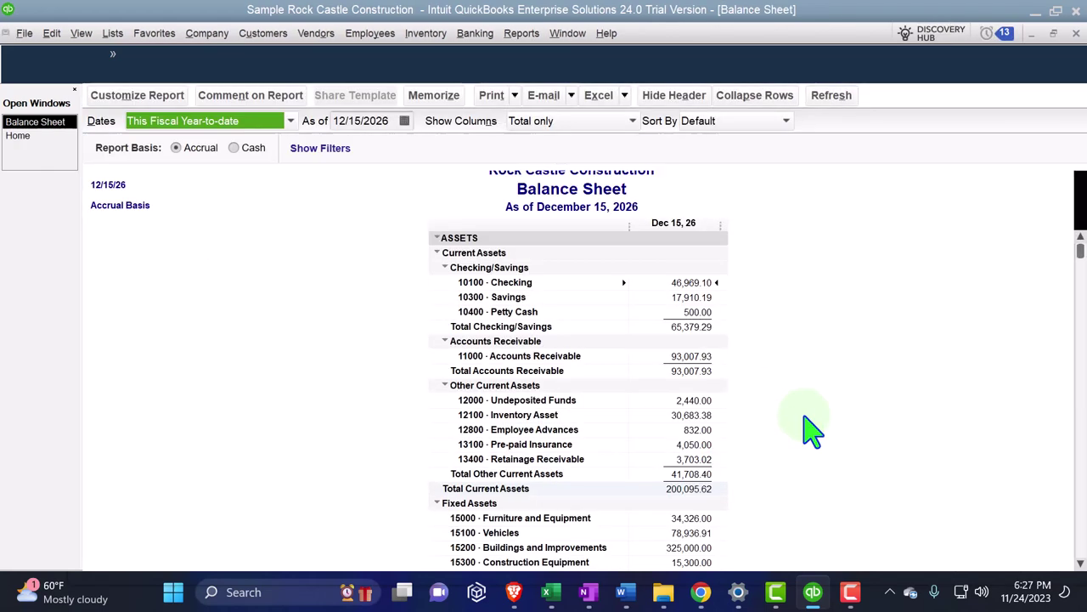
click(142, 98)
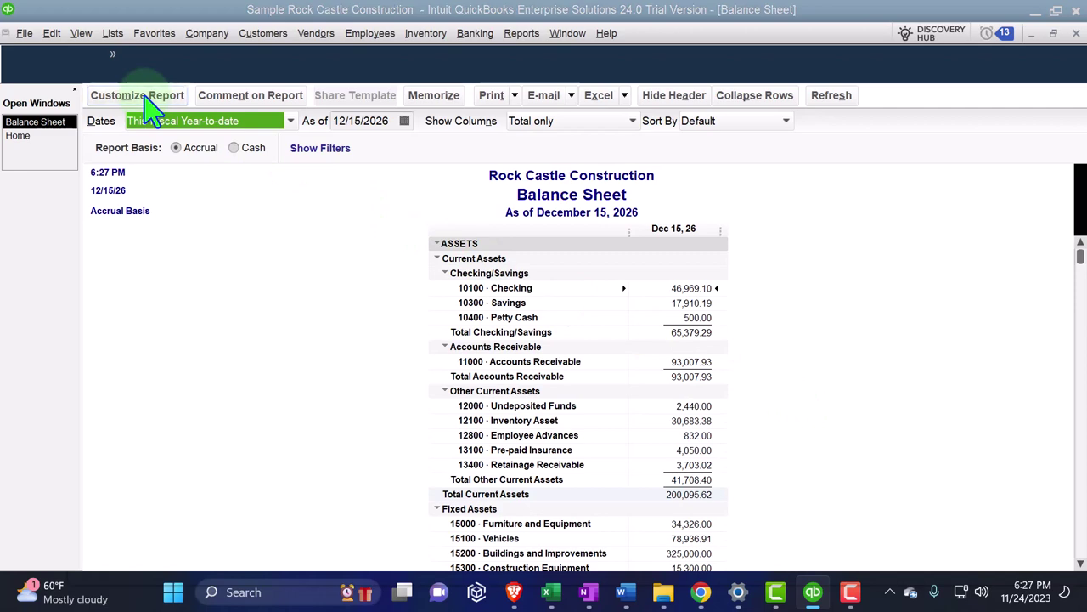
key(Tab)
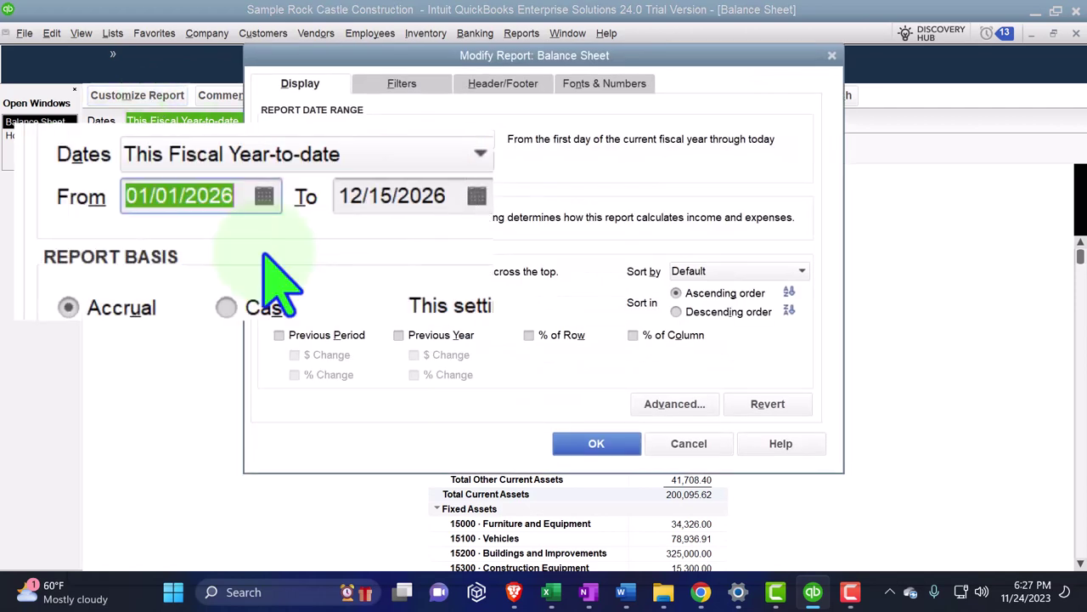
Step: Set the Balance Sheet report's date range from 01/01/2027 to 12/31/2027
text(010)
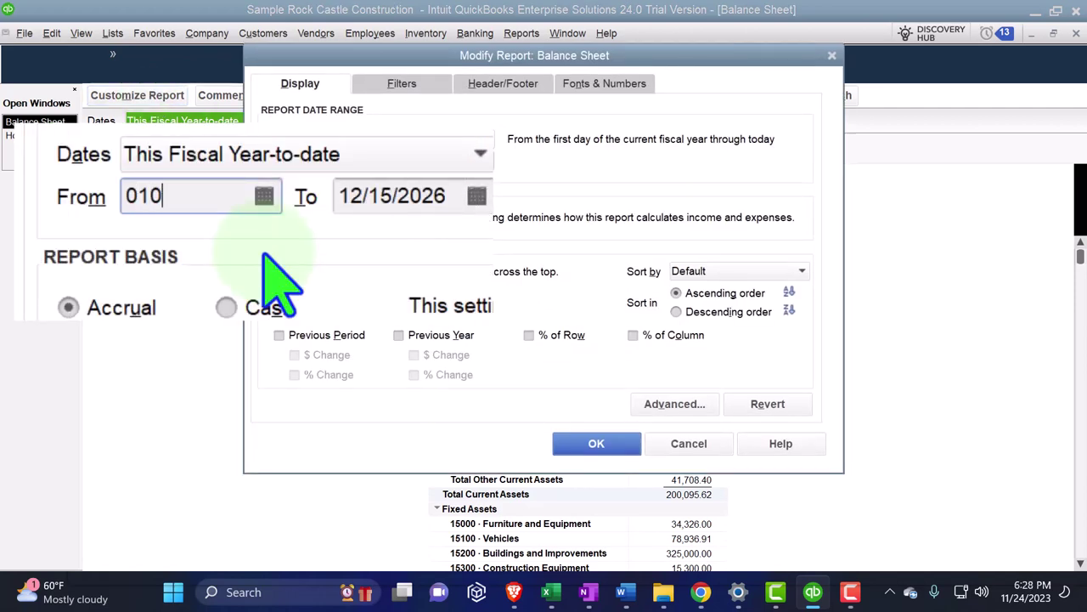
text(1/01/2027)
key(Tab)
text(123)
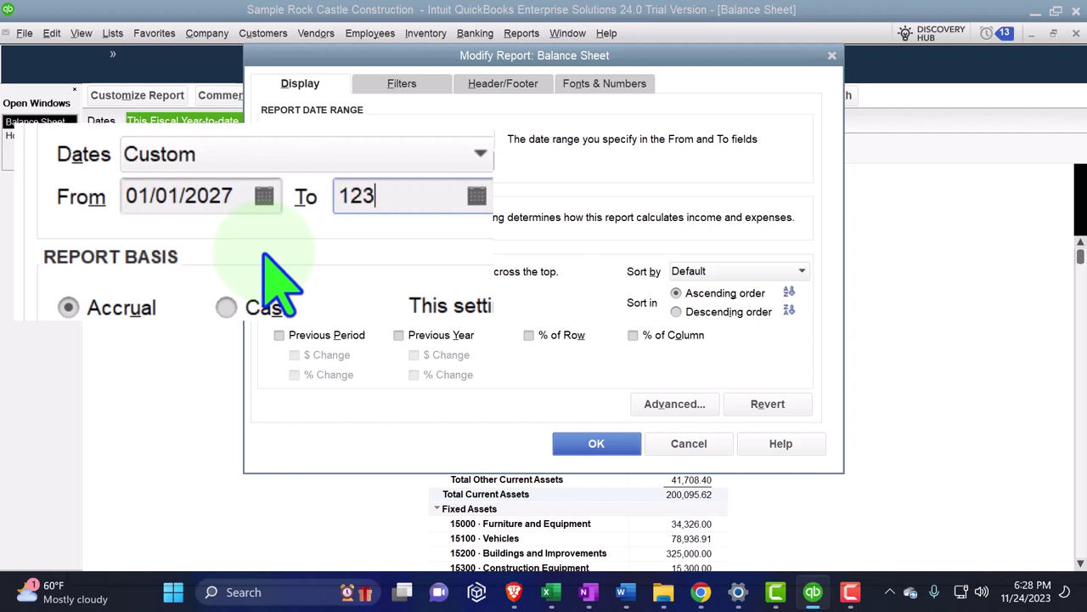
key(Tab)
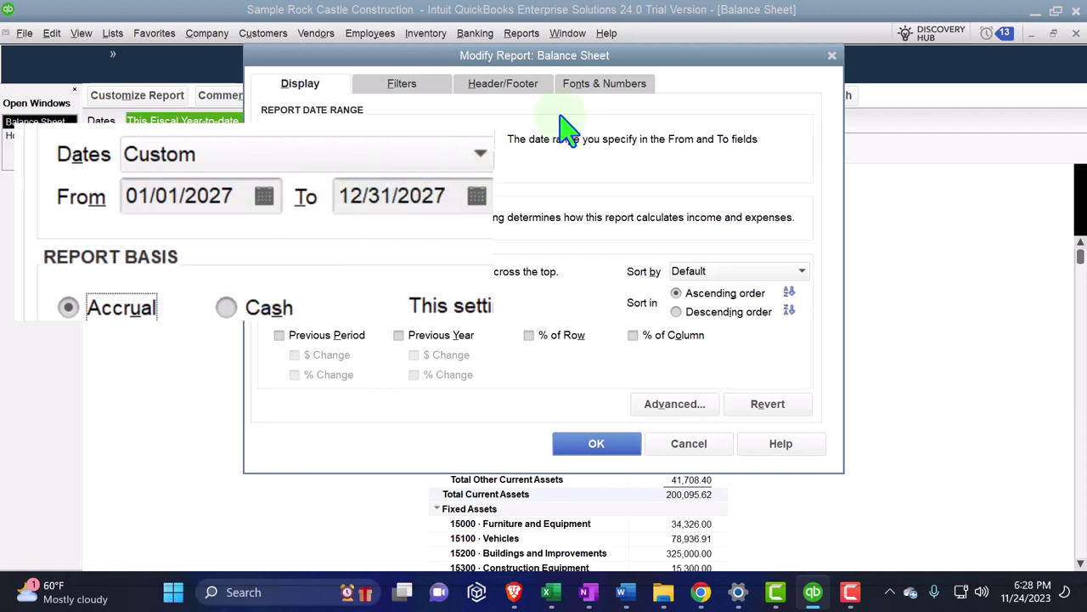
Step: Set the Balance Sheet's column label font size to 14, change all related fonts too, and apply the report modifications
click(605, 83)
click(505, 304)
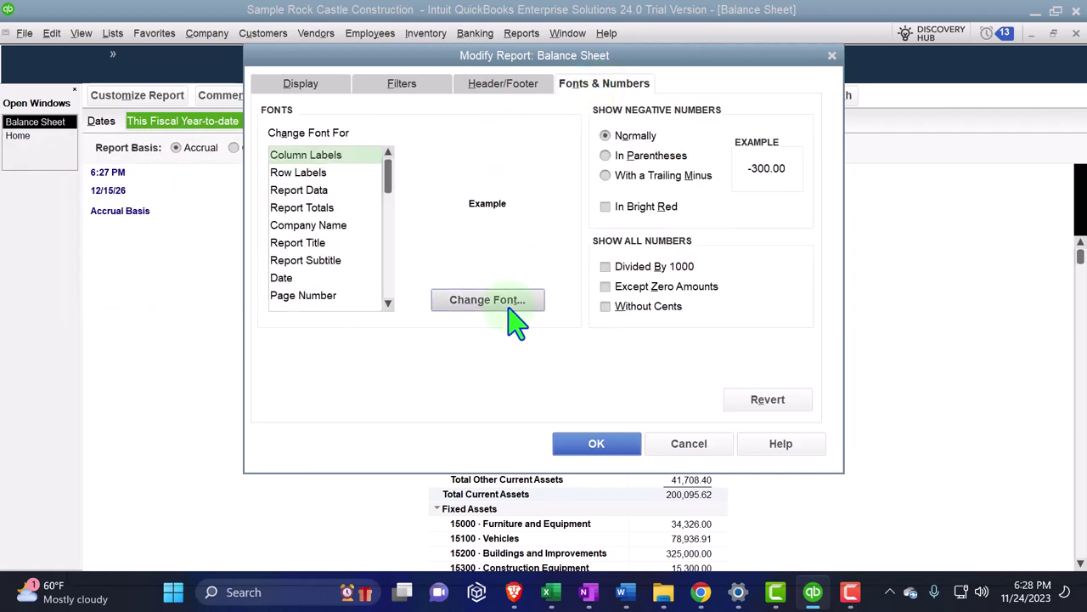
click(523, 252)
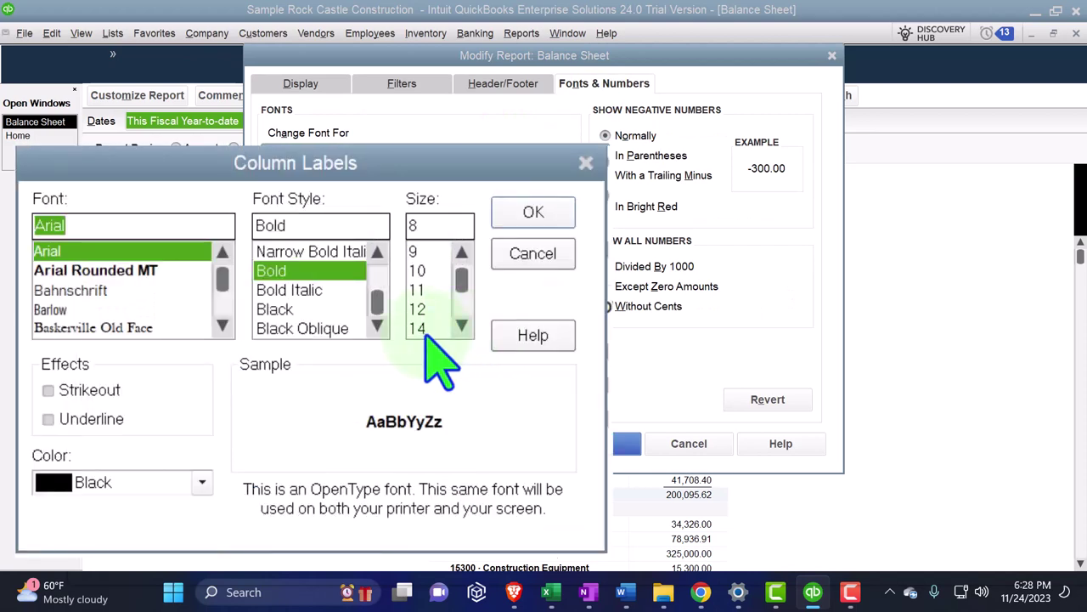
click(497, 253)
click(520, 216)
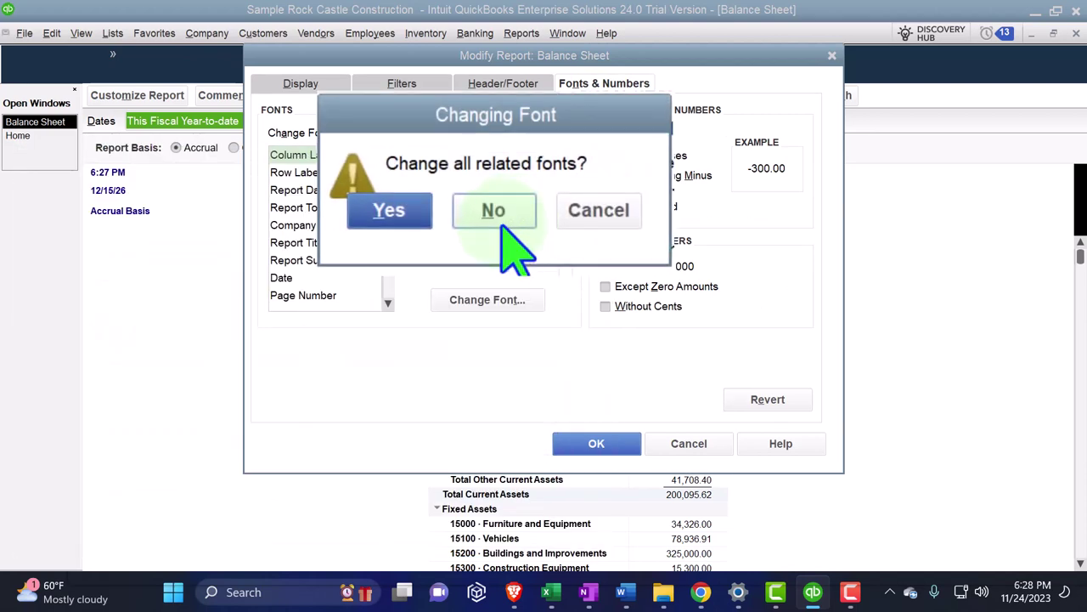
click(391, 214)
click(601, 447)
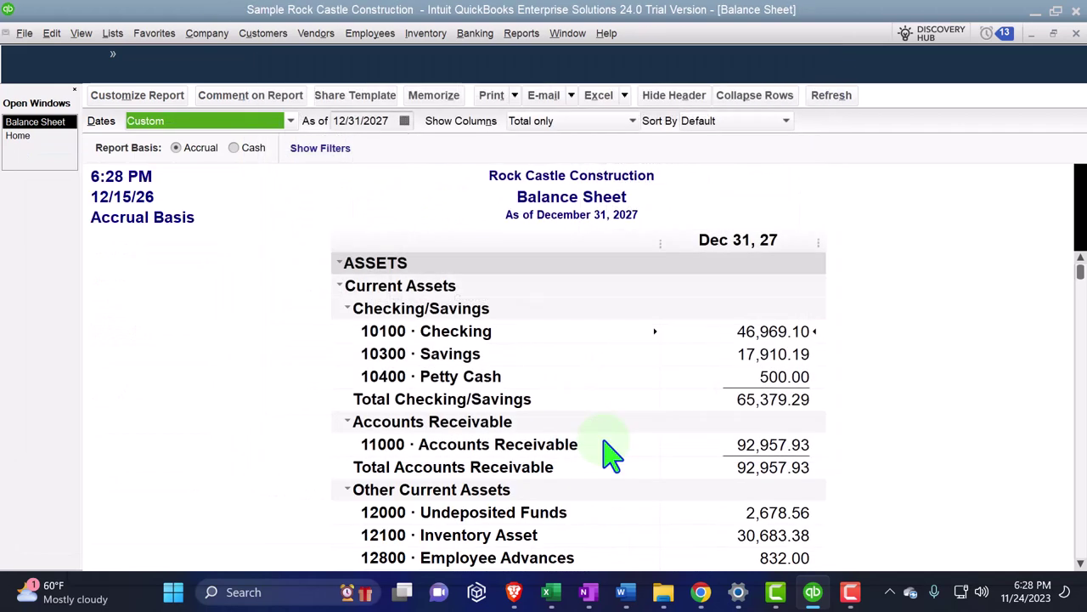
Step: Open the Profit & Loss Standard report and set its date range from 01/01/2027 to 12/31/2027
click(527, 35)
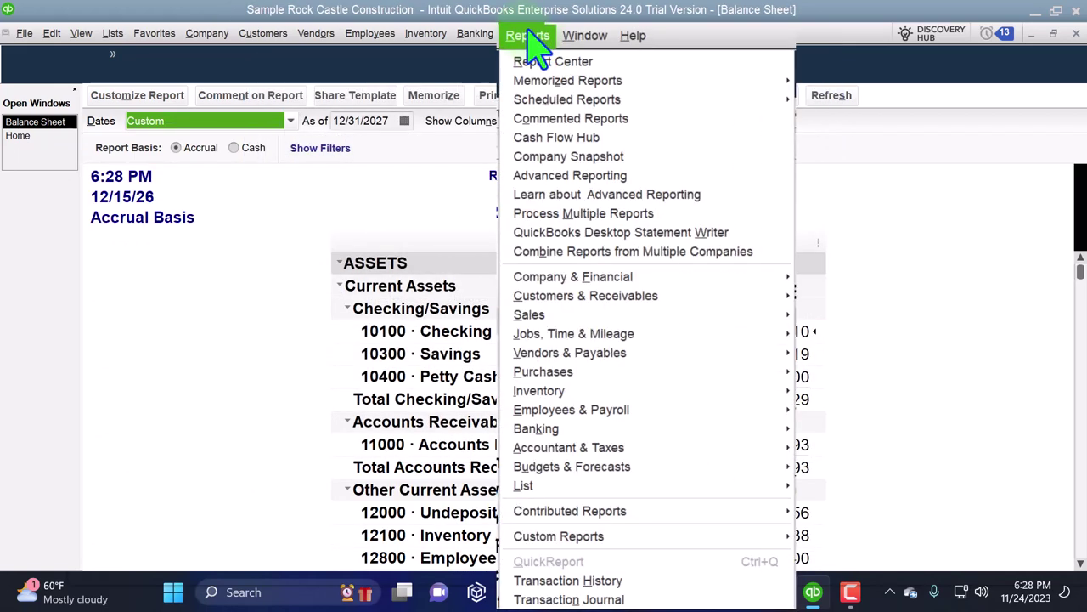
mouse_move(571, 230)
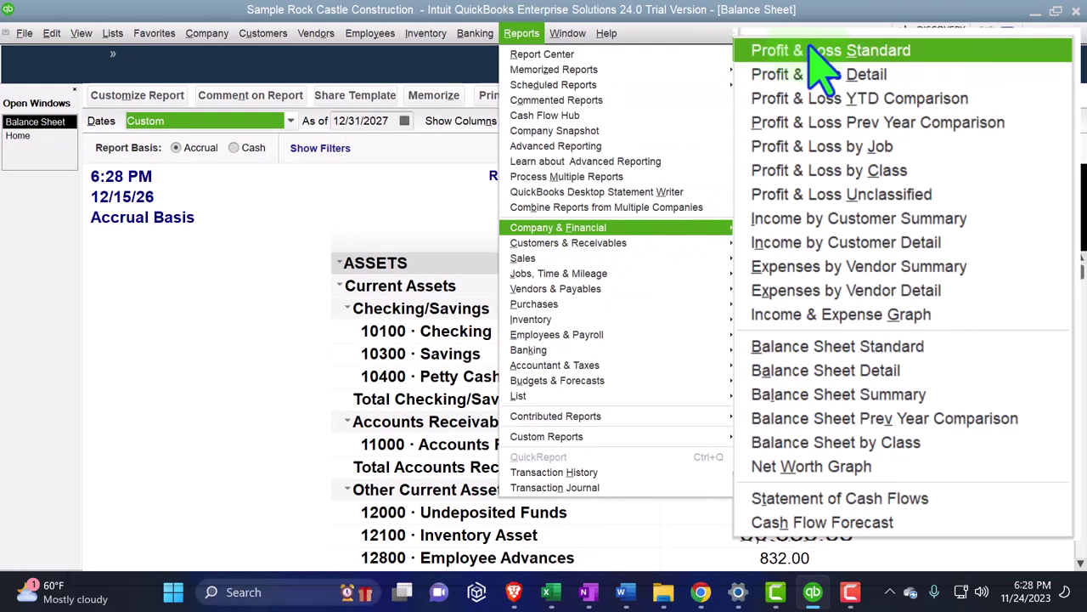
click(811, 51)
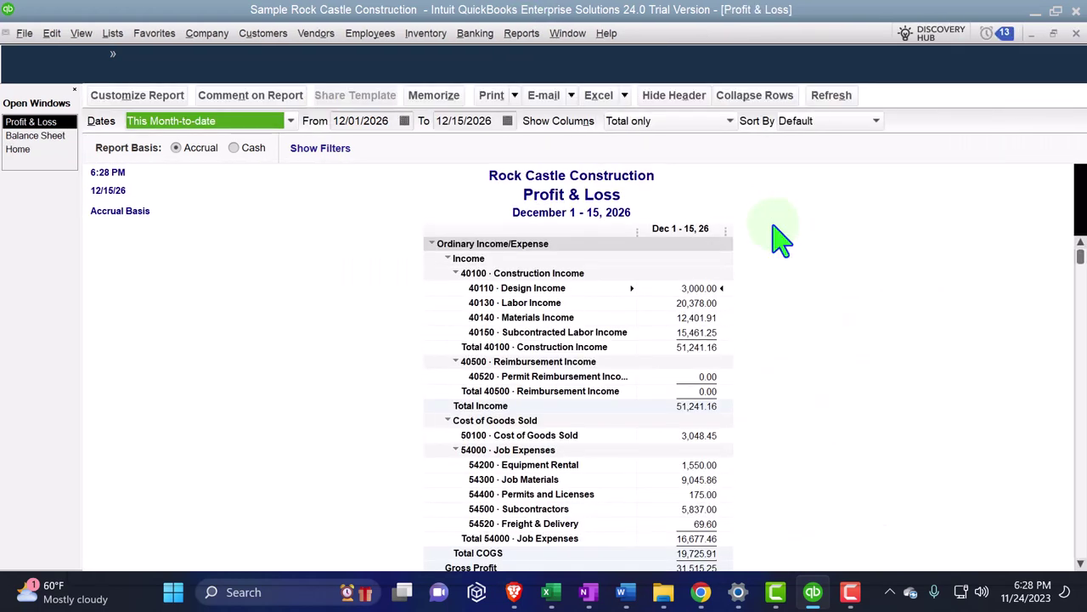
text(0101271)
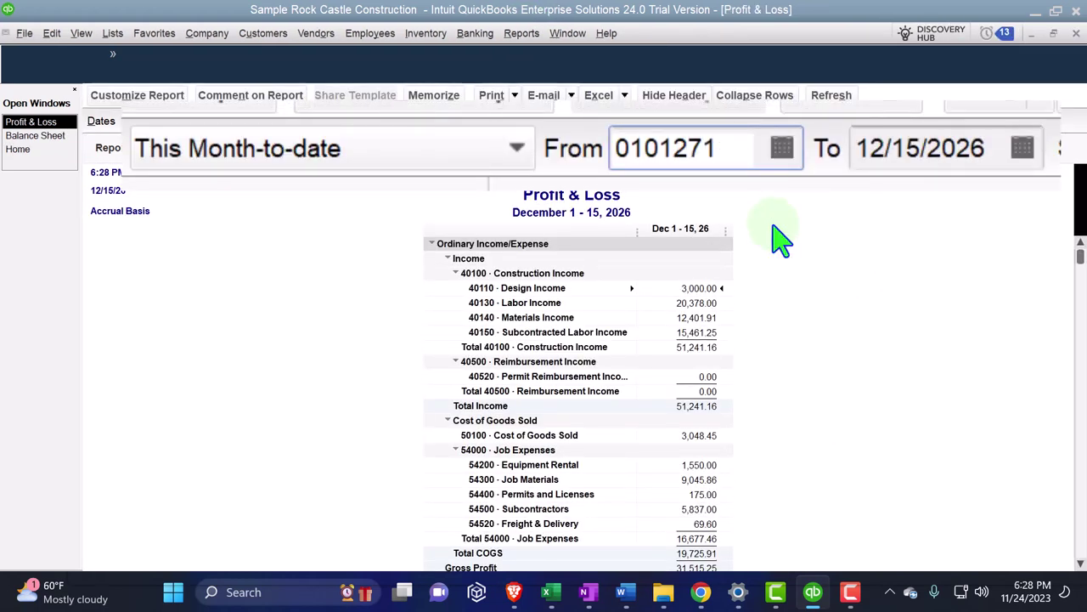
key(Tab)
text(1231)
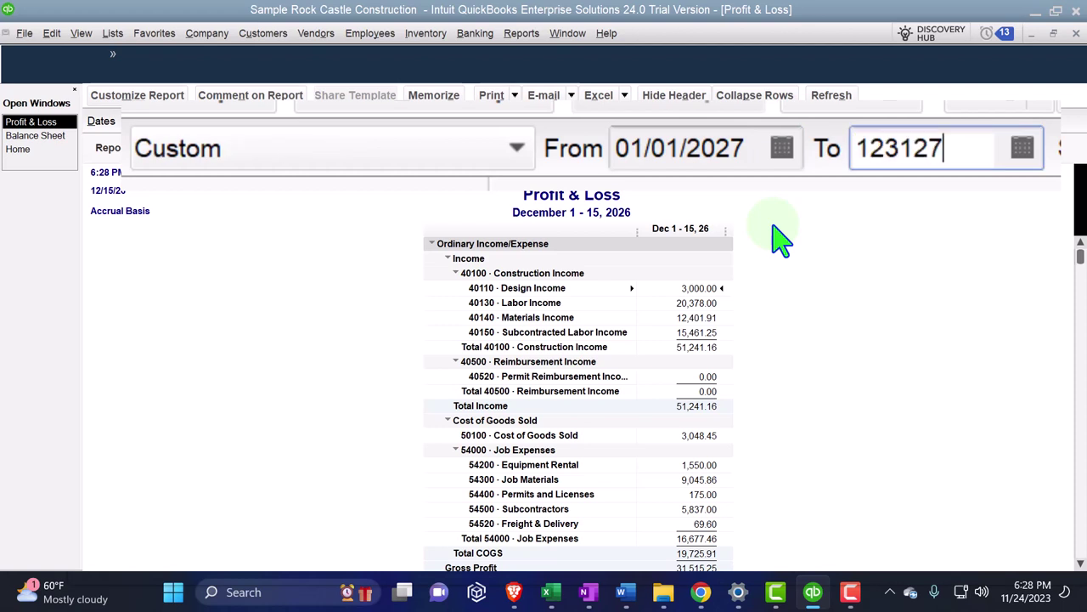
key(Tab)
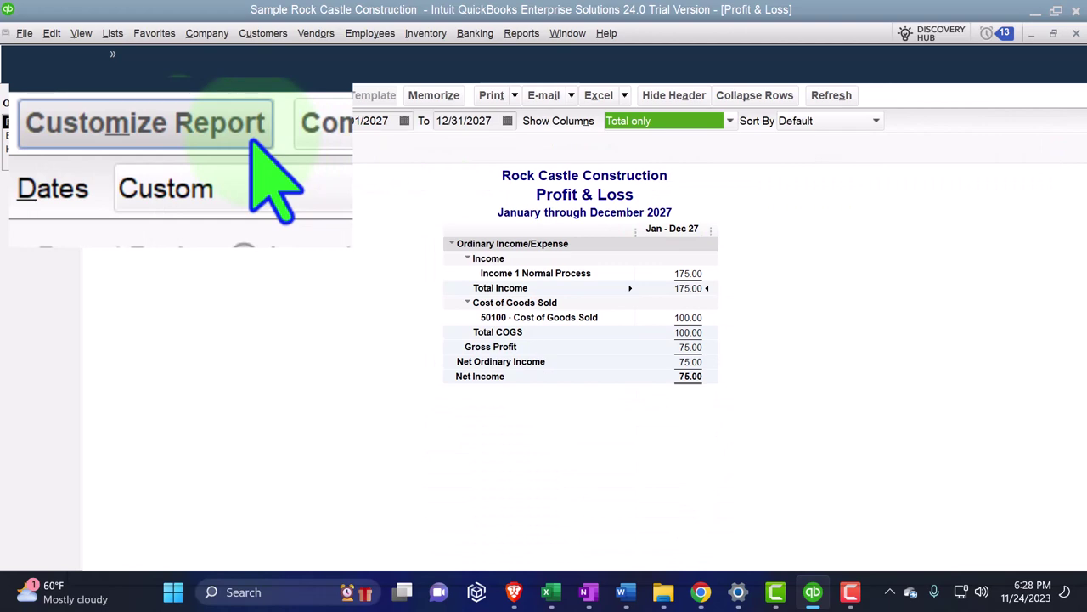
Step: Set the Profit & Loss report's end date to 02/28/2027
click(174, 99)
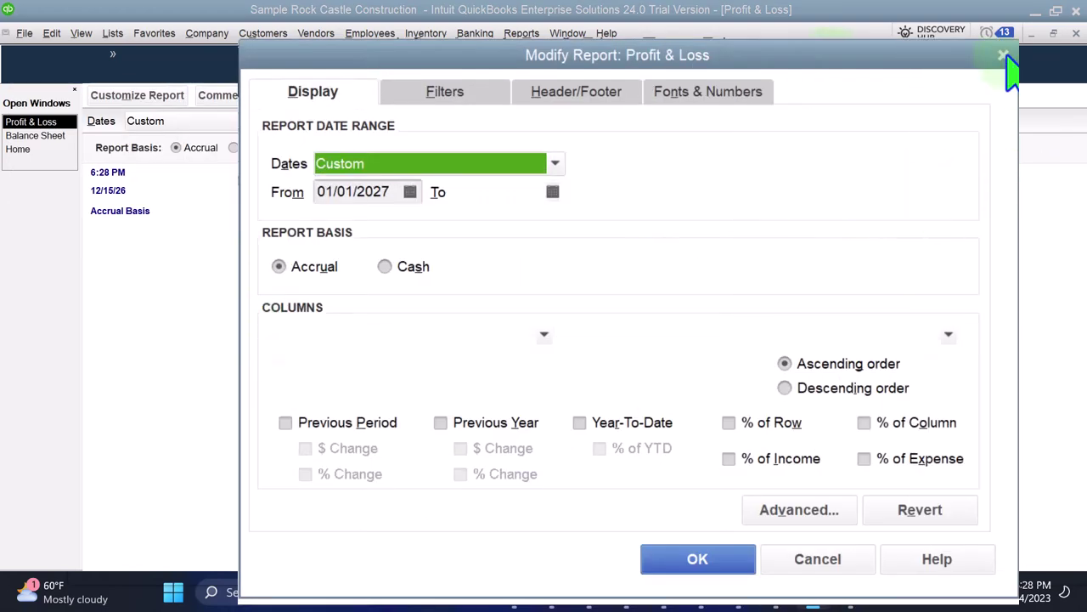
click(1004, 58)
click(487, 117)
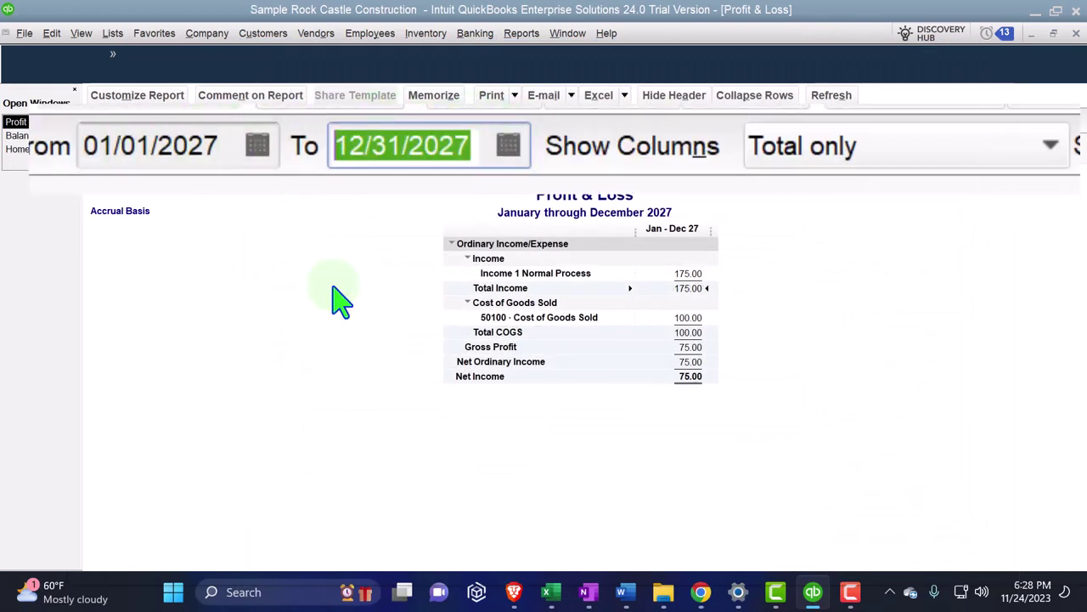
text(02/28/2027)
key(Tab)
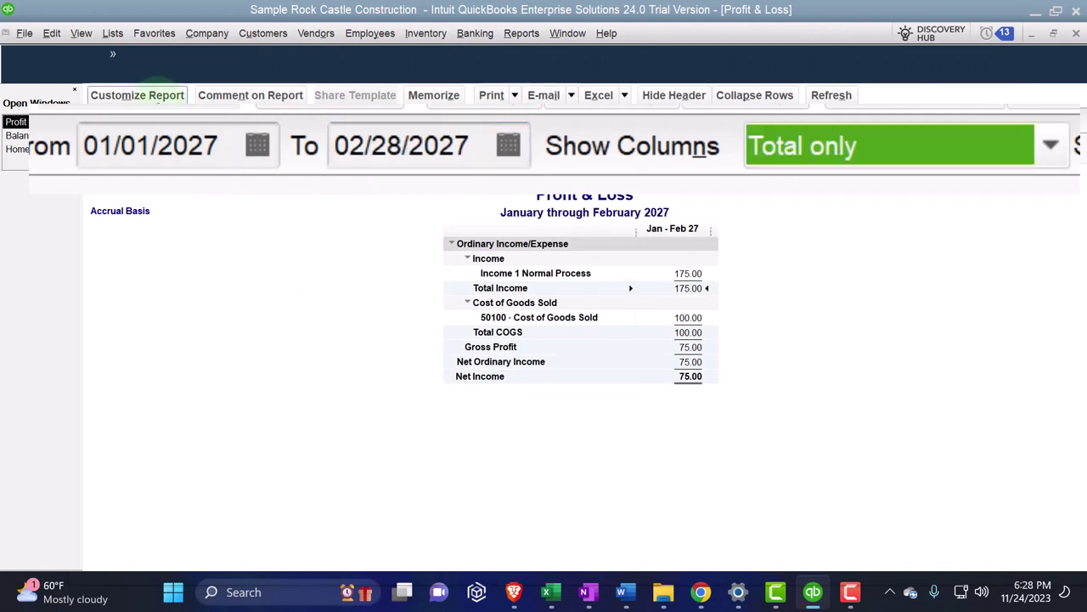
Step: Set the Profit & Loss report's column label font size to 14, change all related fonts too, and apply the modifications
click(153, 97)
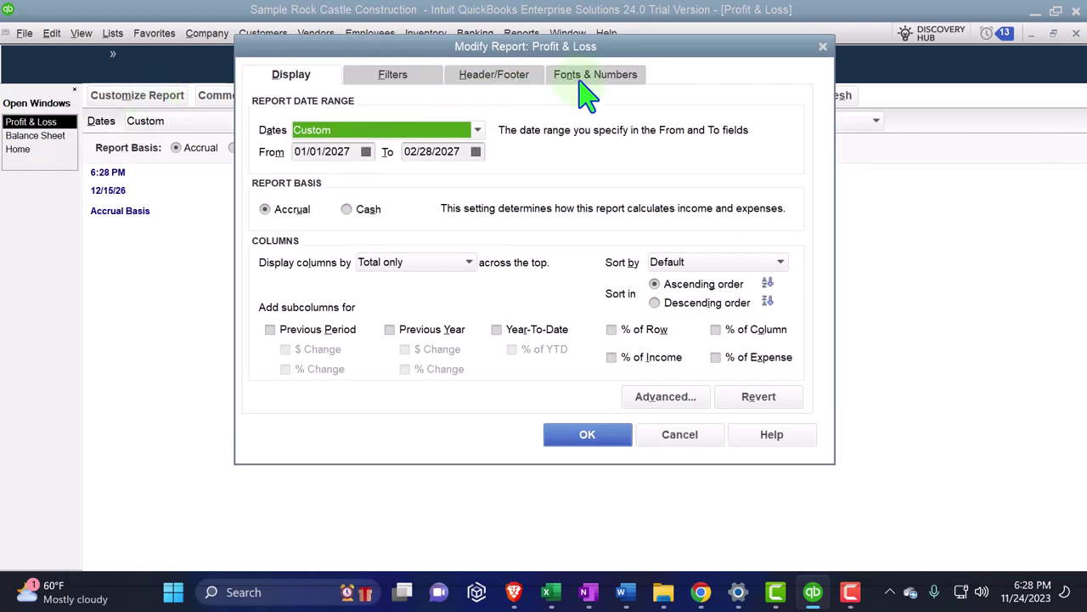
click(584, 90)
click(483, 291)
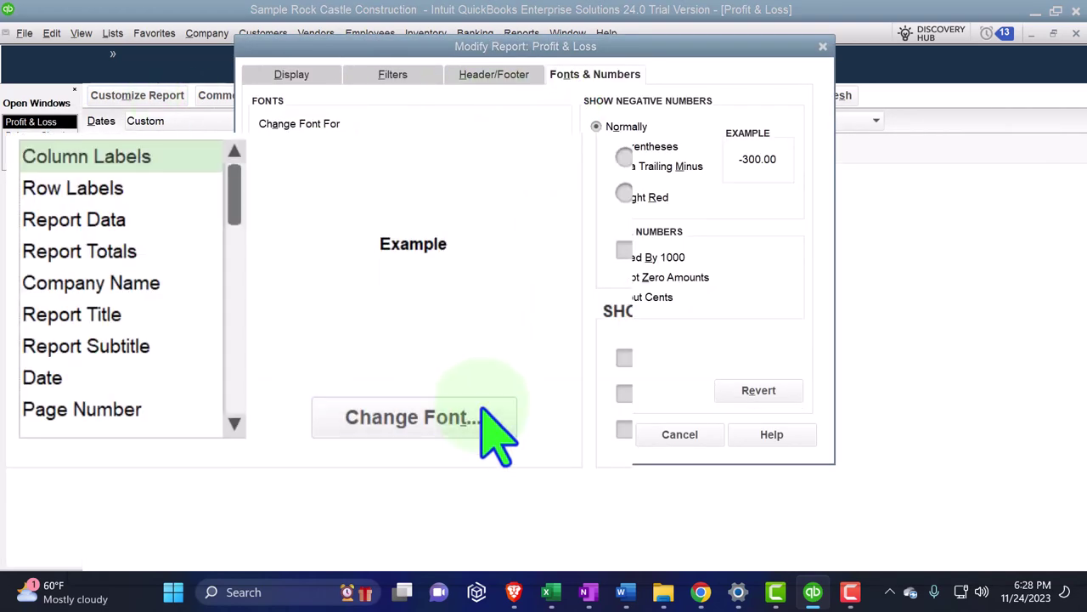
click(479, 331)
click(435, 333)
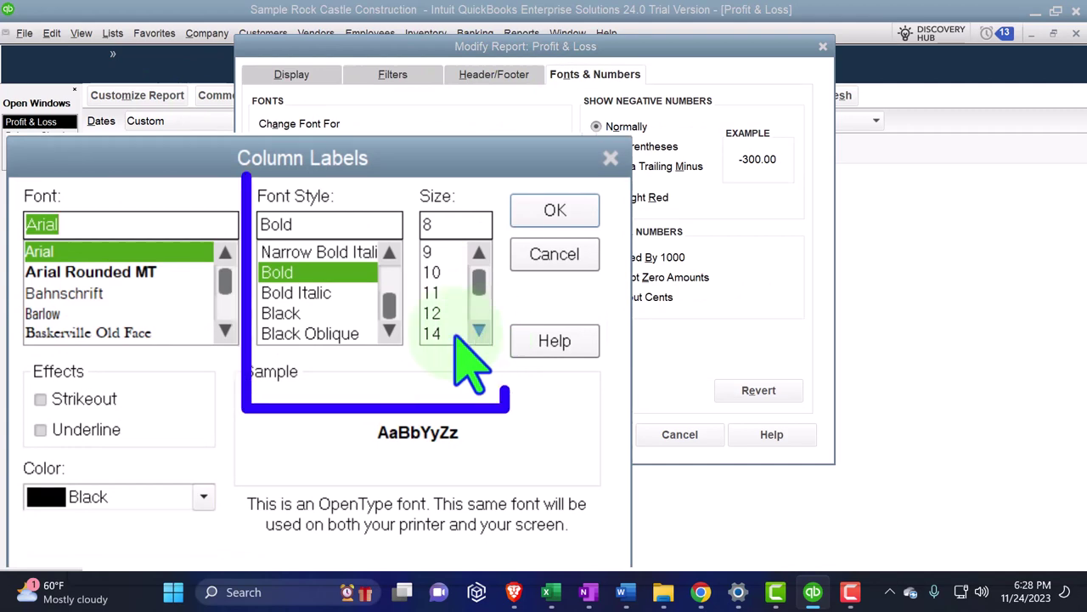
click(571, 211)
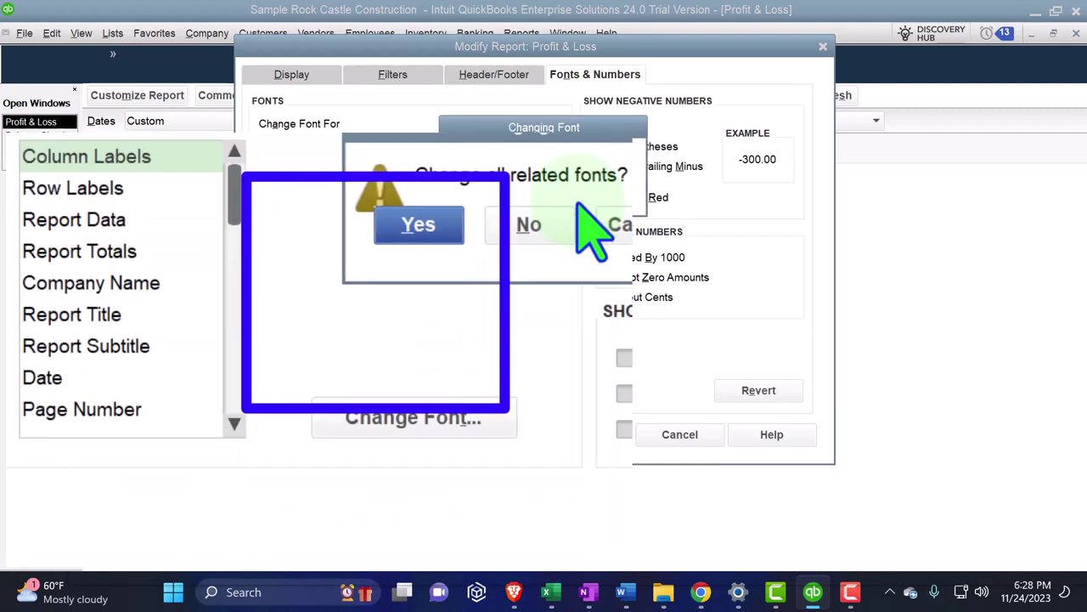
click(421, 226)
click(599, 435)
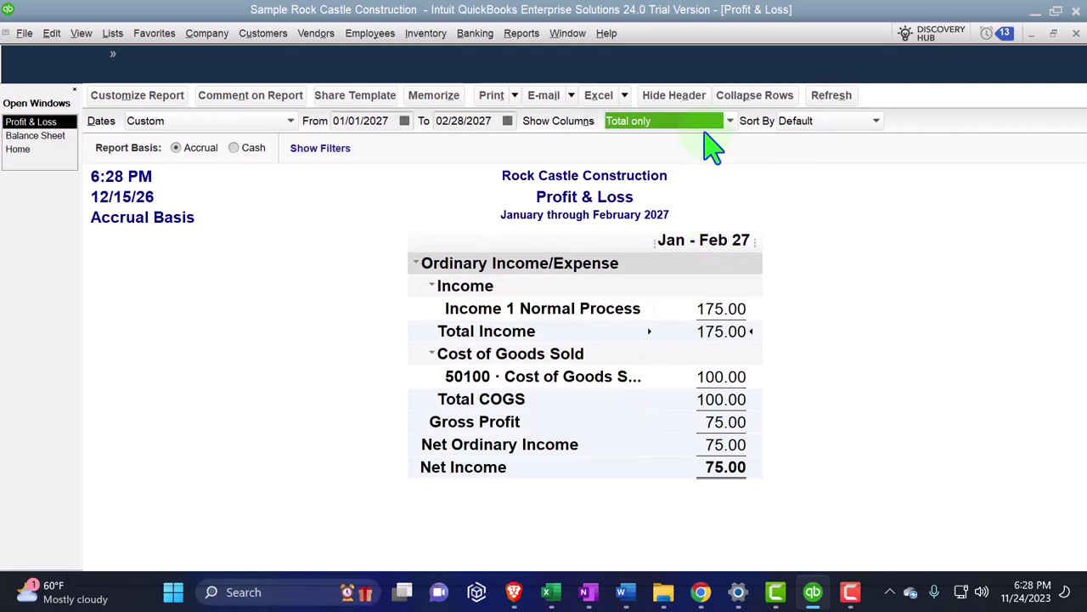
Step: Show the Profit & Loss columns by month and return to the Home page
click(730, 122)
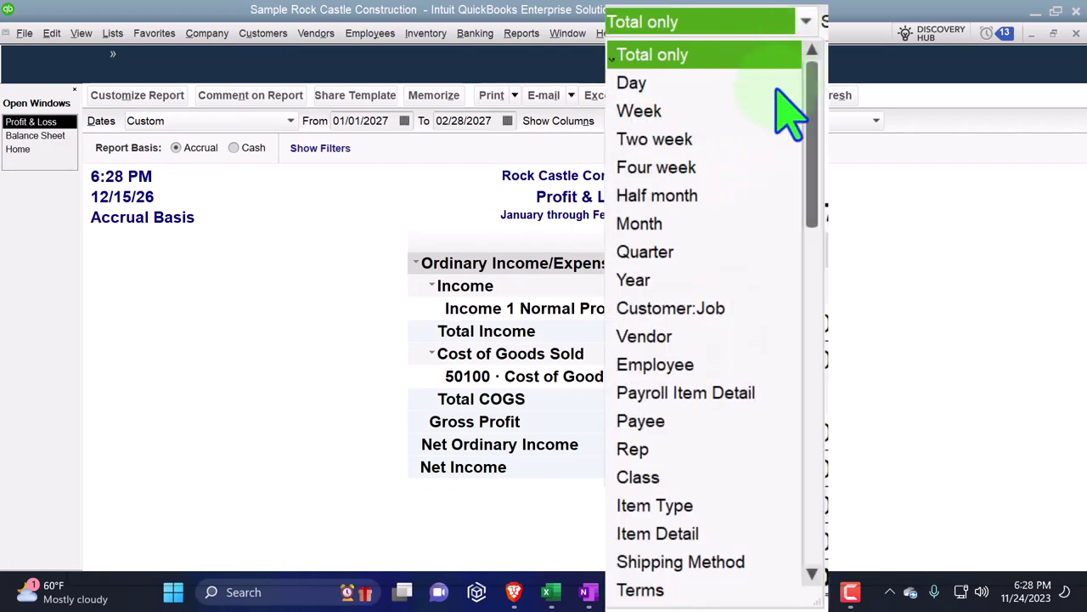
click(684, 225)
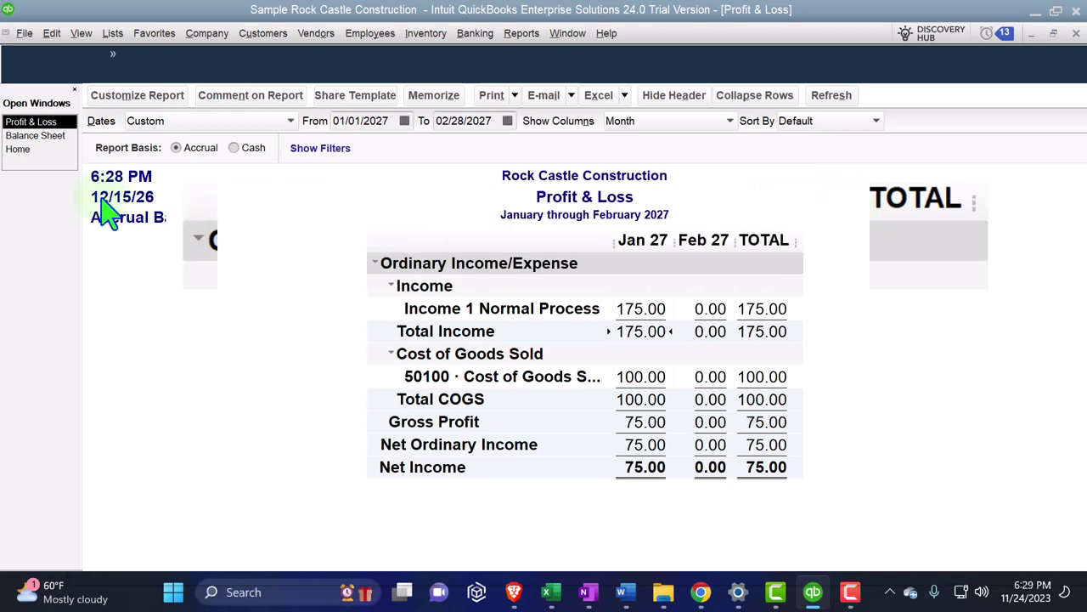
click(34, 150)
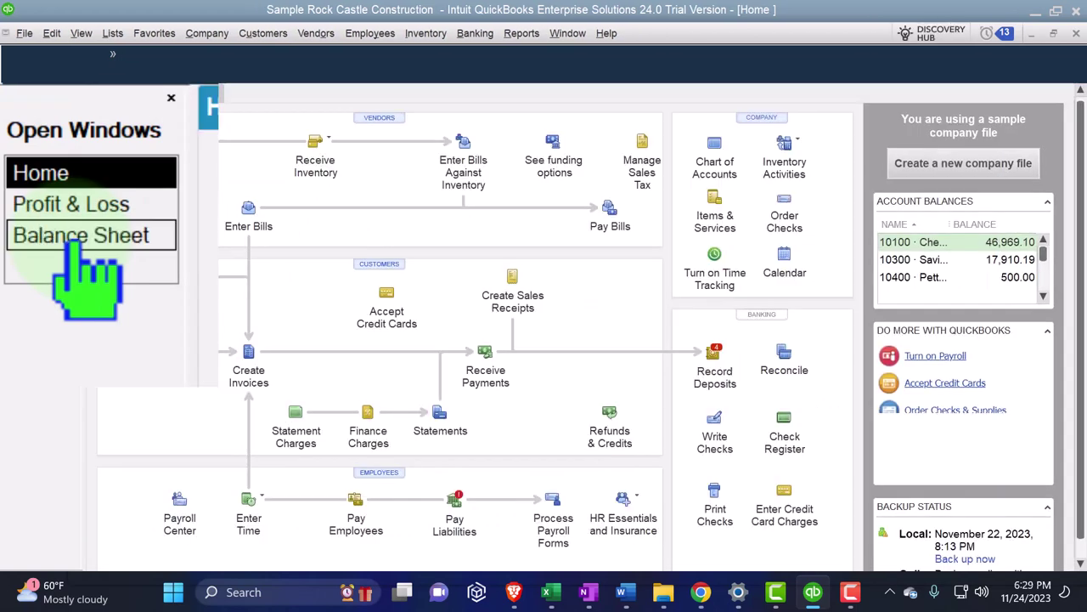
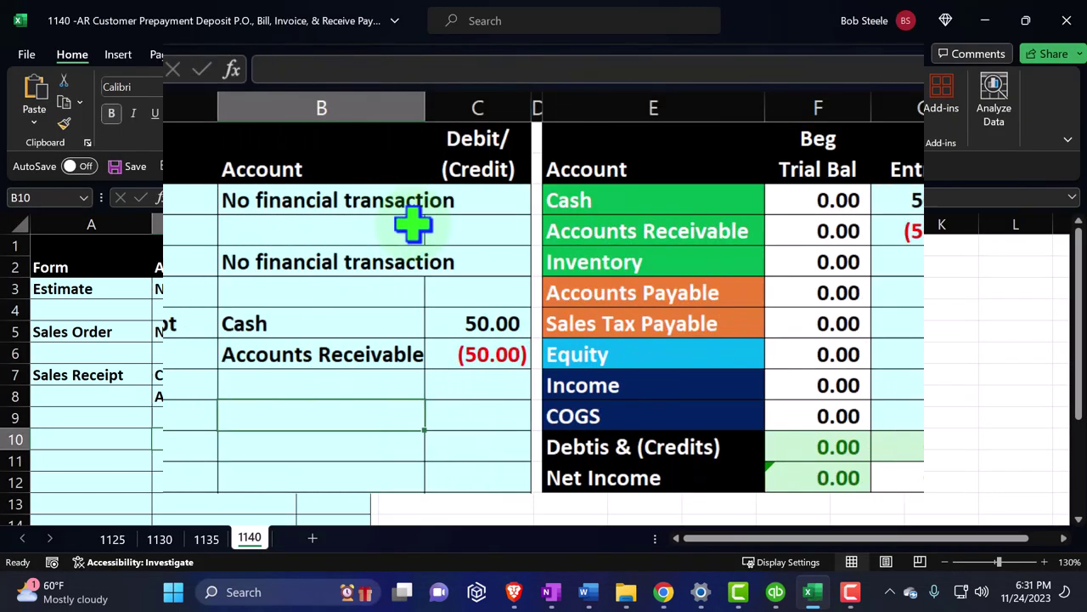
Step: Review the Estimate, Sales Order and Sales Receipt entries on worksheet 1140 and inspect the ending trial balance formula for Accounts Receivable
drag(81, 200, 304, 208)
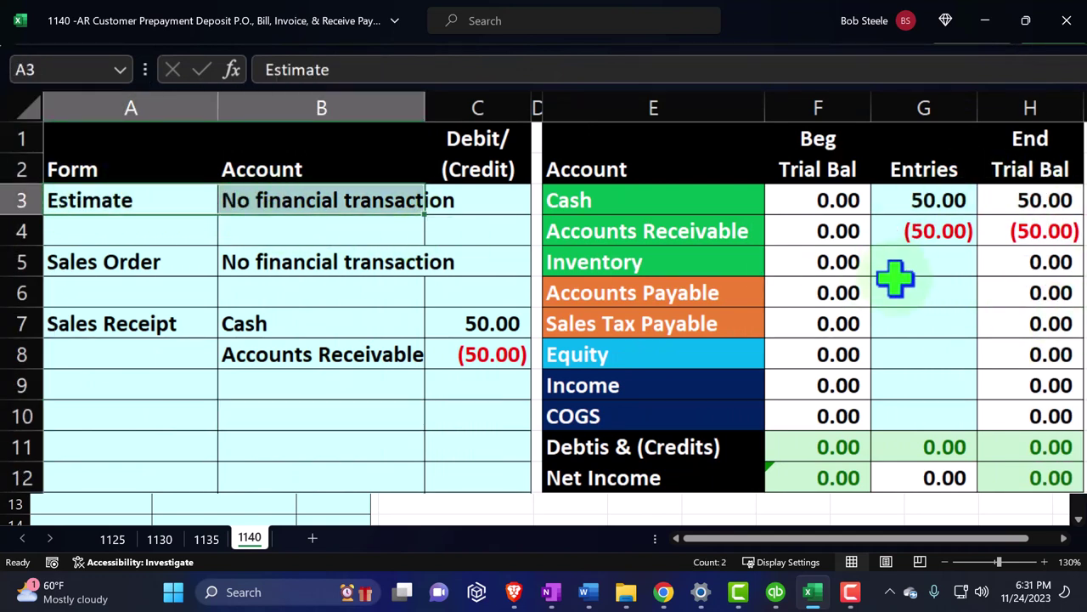
drag(110, 255, 302, 265)
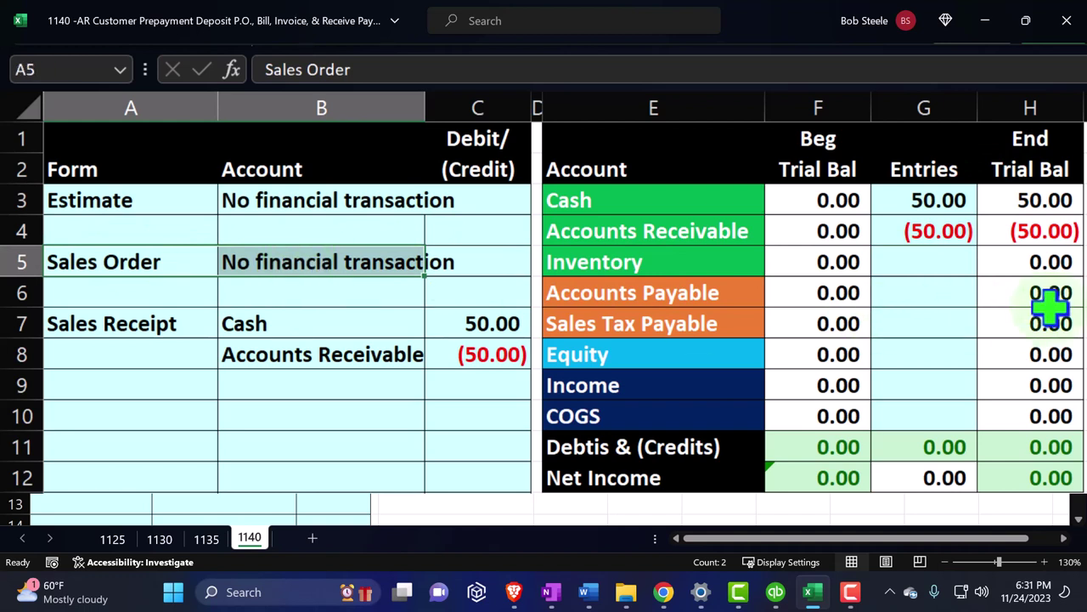
drag(129, 323, 481, 363)
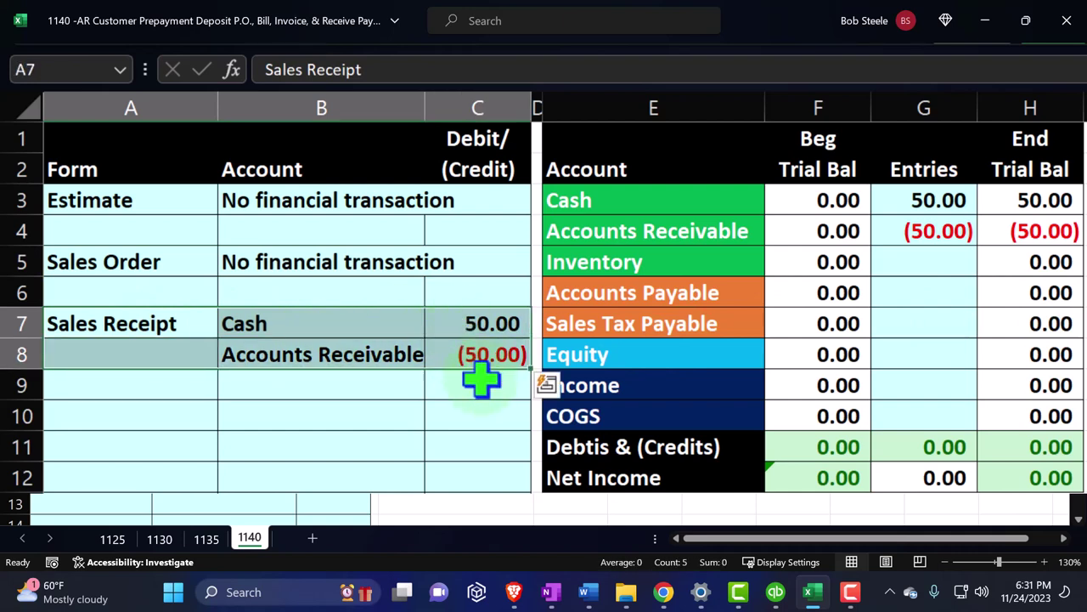
click(1043, 236)
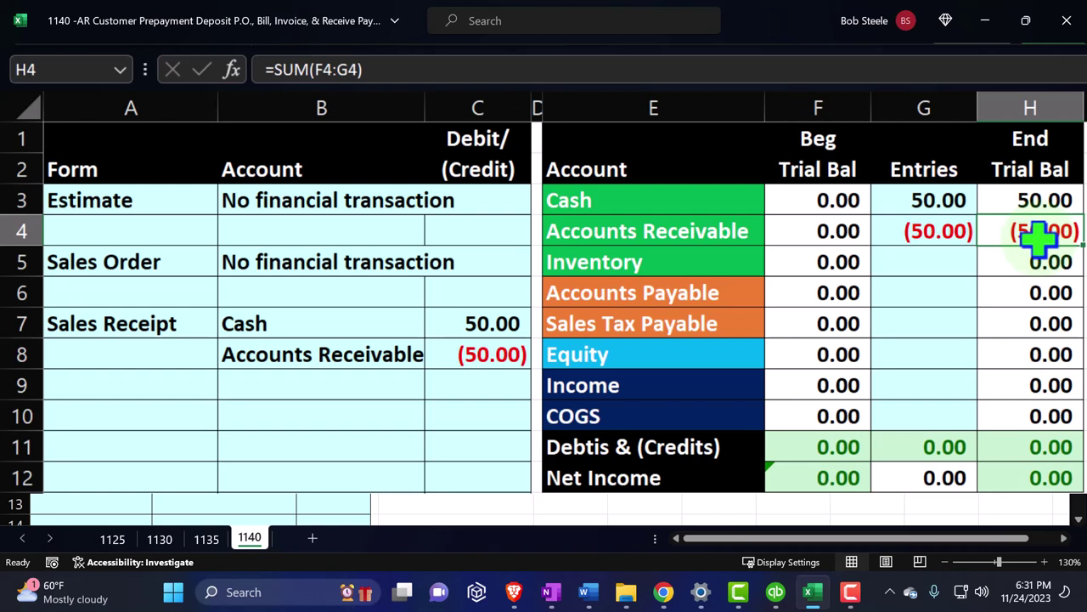
Step: Switch to QuickBooks and review the Accounts Receivable line on the open Balance Sheet report
click(776, 592)
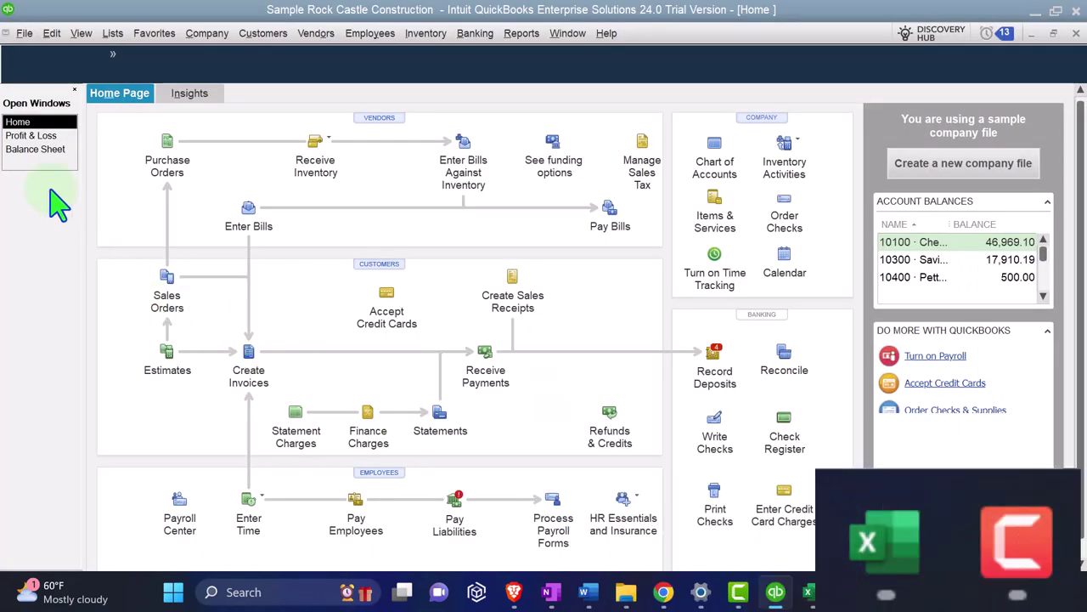
click(35, 149)
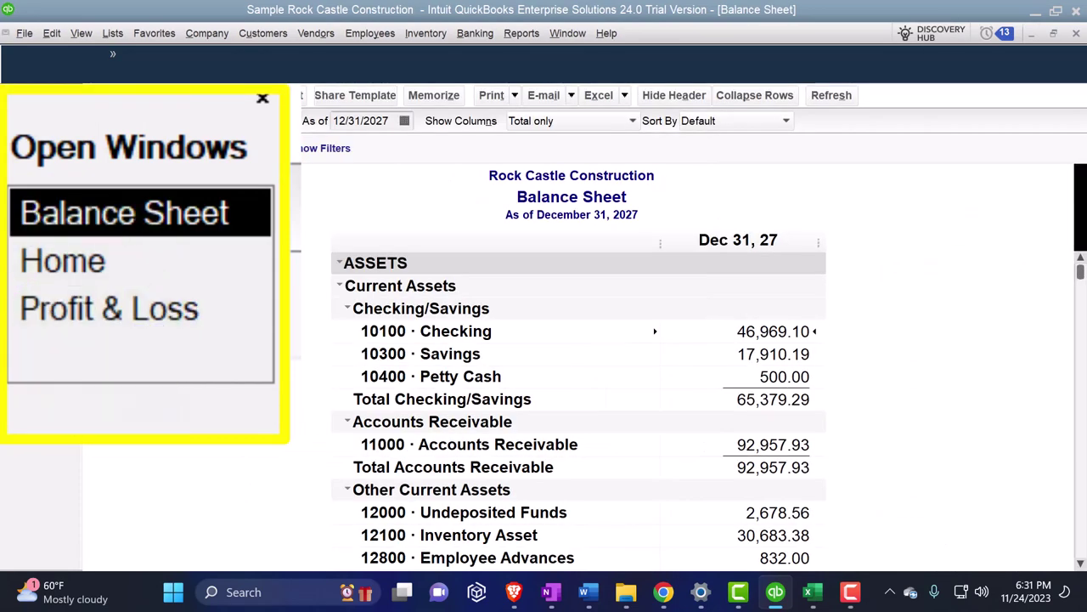
scroll(342, 416, down, 1)
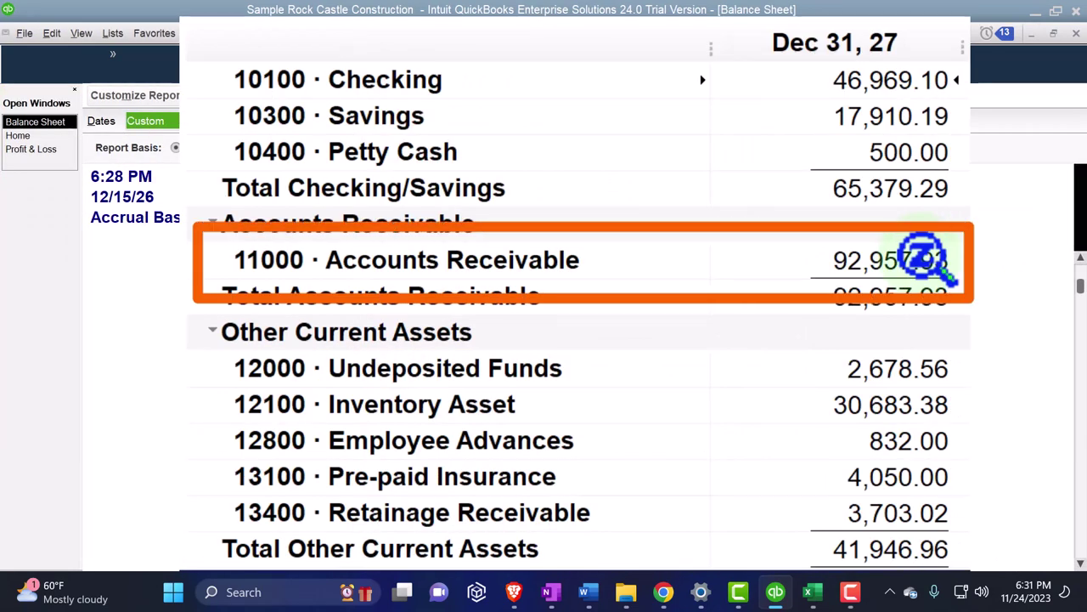
Step: Open the Customer Balance Detail report for customers and receivables
click(521, 34)
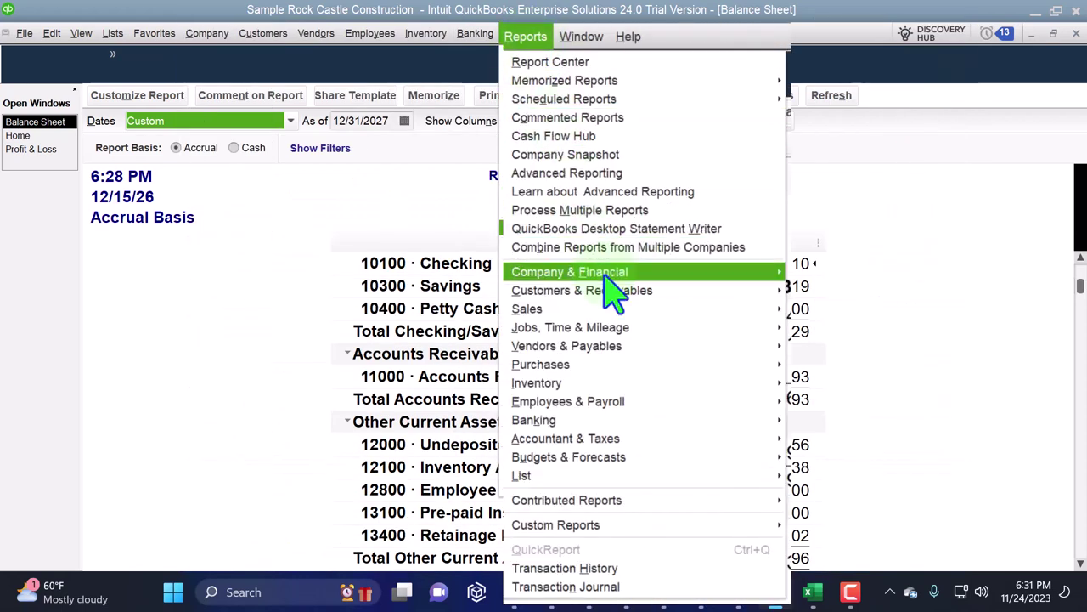
mouse_move(729, 248)
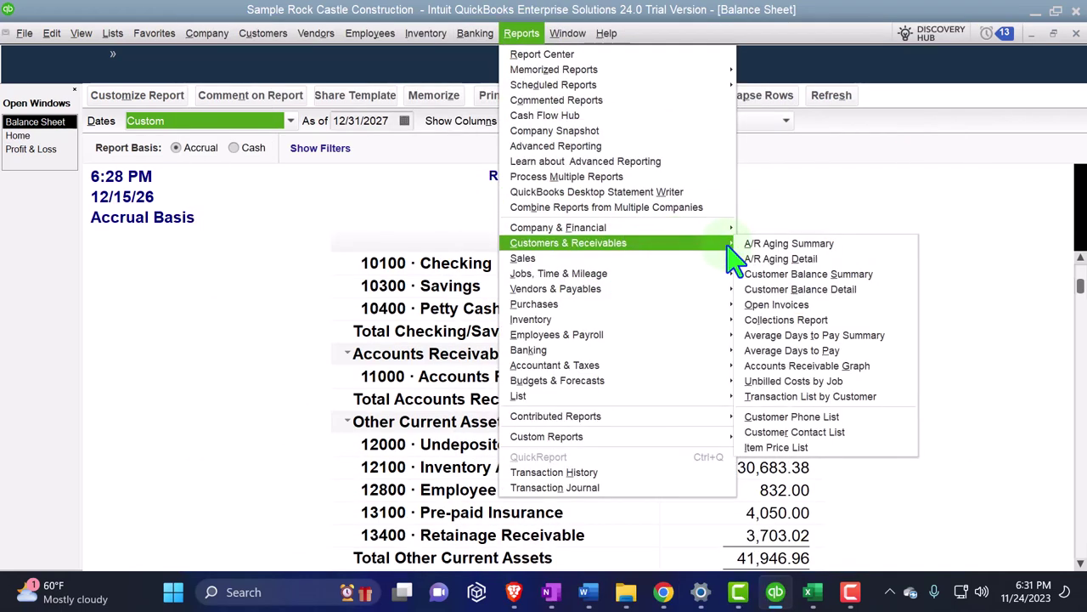
click(801, 290)
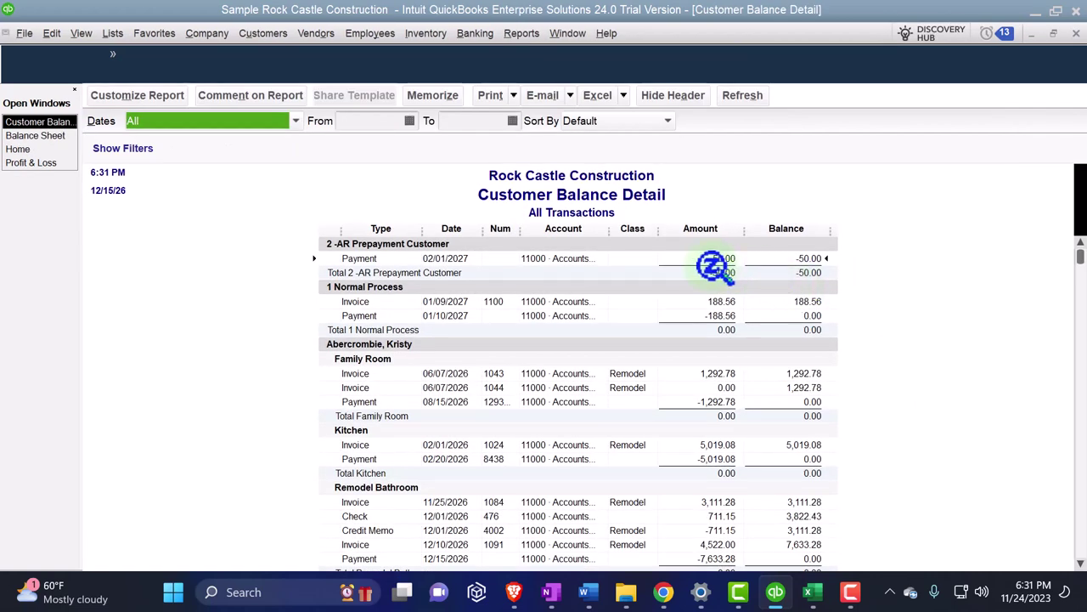
Step: Set the Customer Balance Detail report's fonts to bold, size 12, and apply the change to all related fonts
click(152, 97)
click(664, 85)
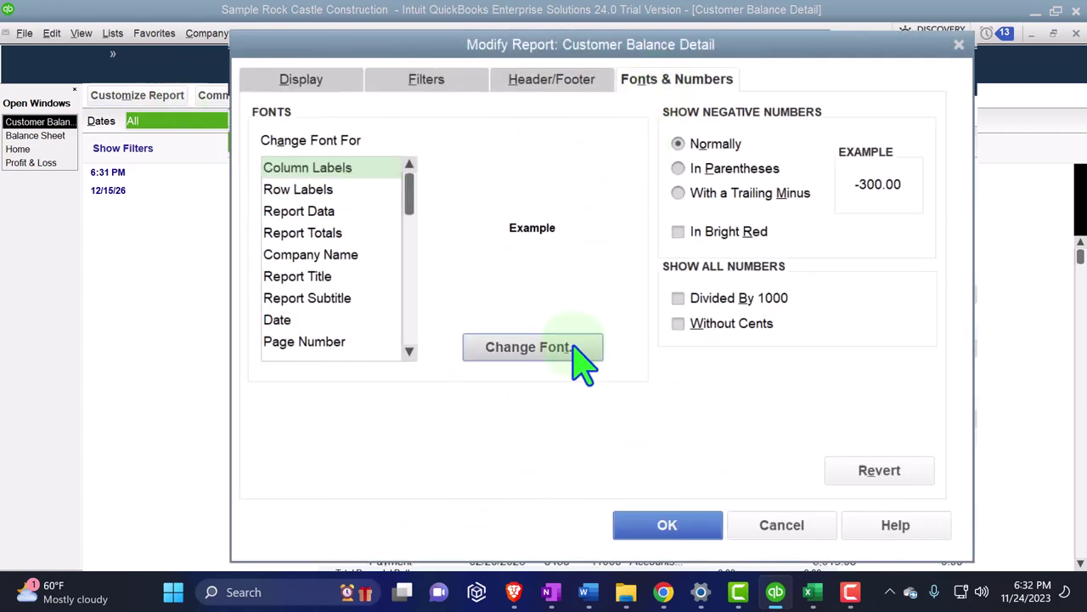
click(532, 348)
click(476, 309)
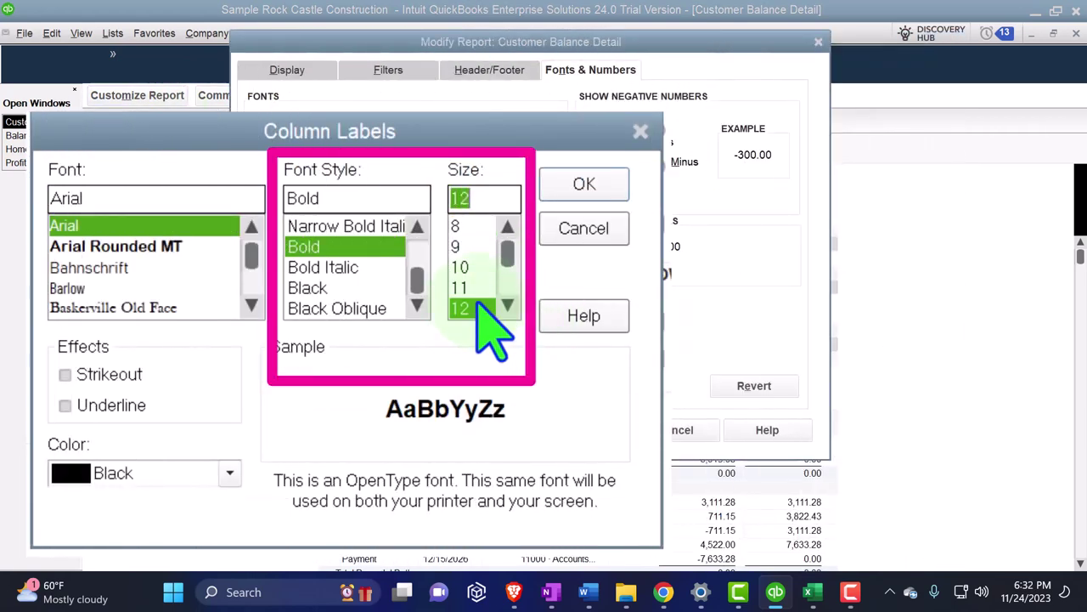
click(562, 193)
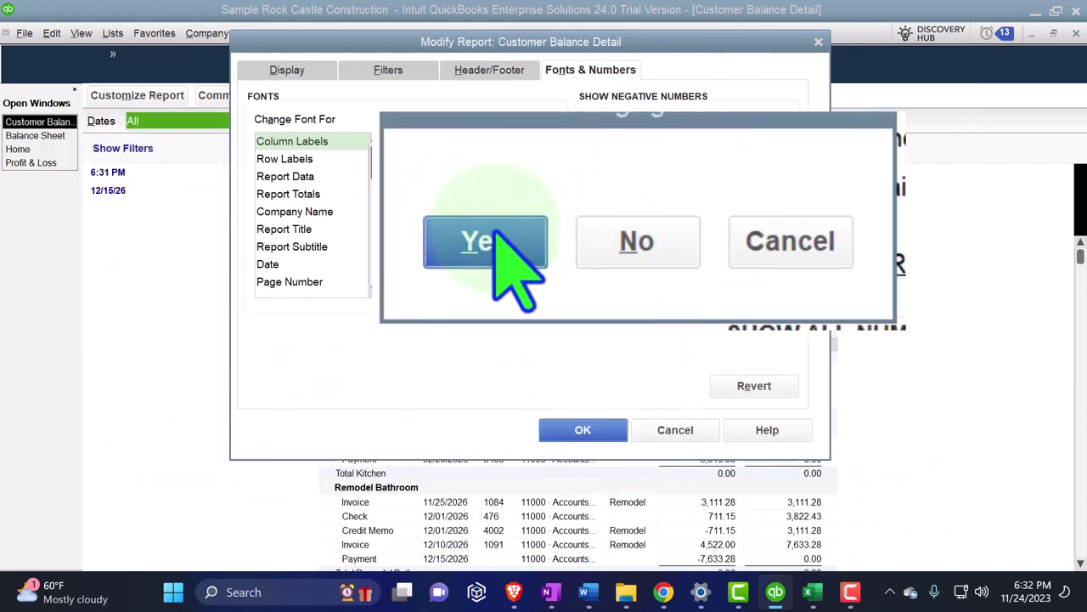
click(505, 253)
click(583, 430)
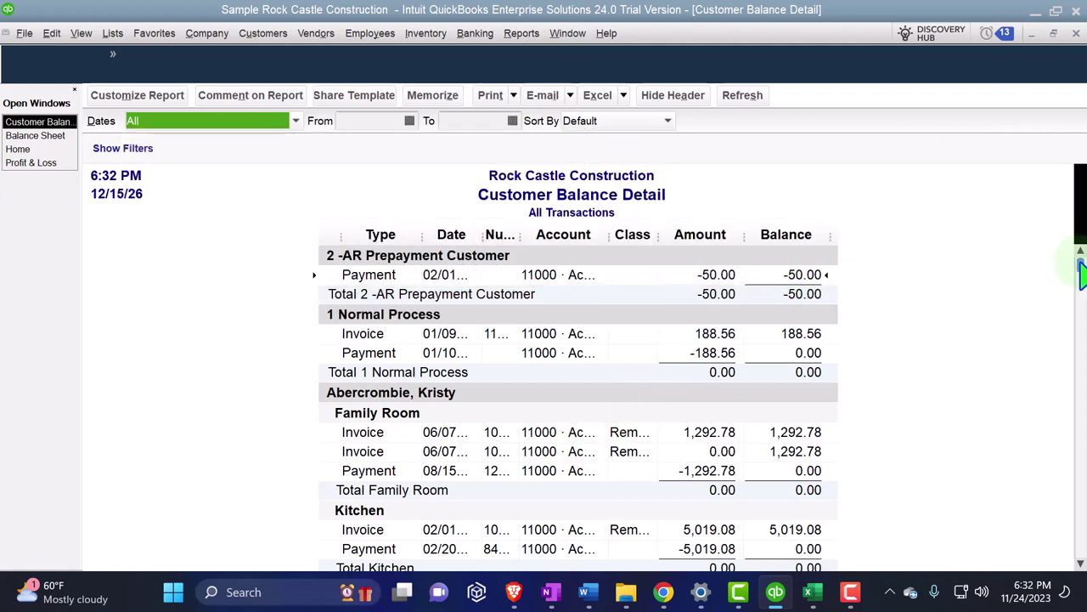
Step: Compare the Customer Balance Detail total with Accounts Receivable on the Balance Sheet, and open the Customer Center to review the prepayment customer's transactions
drag(1079, 255, 1075, 553)
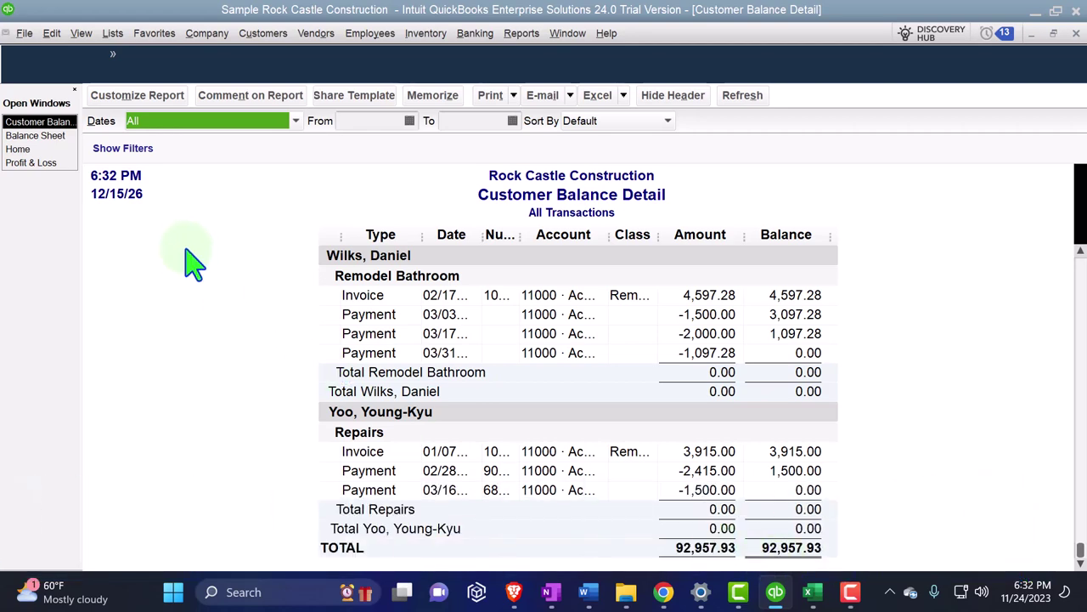
click(51, 136)
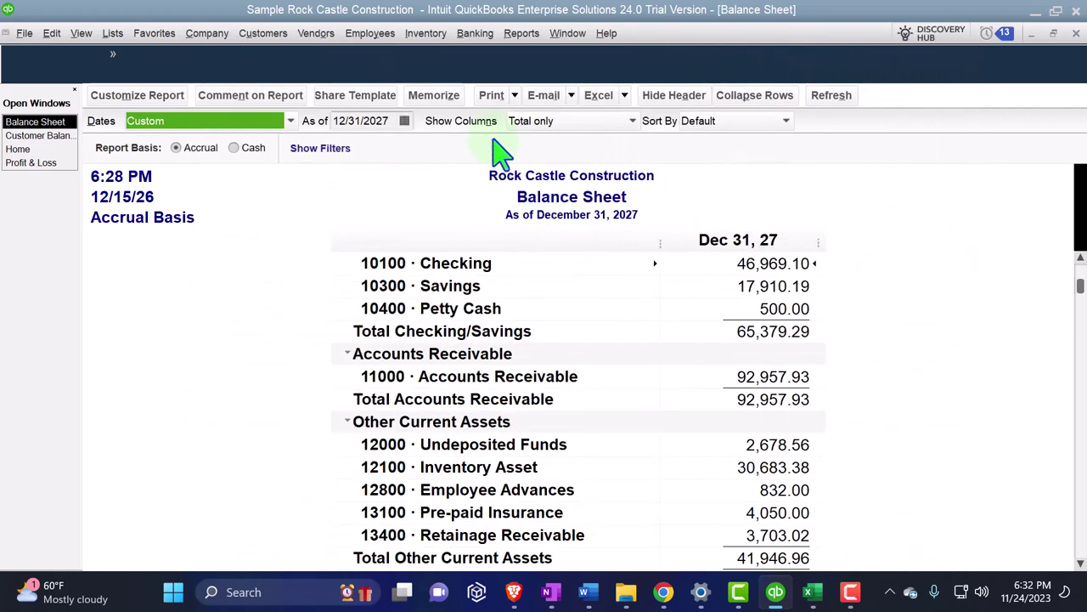
click(264, 38)
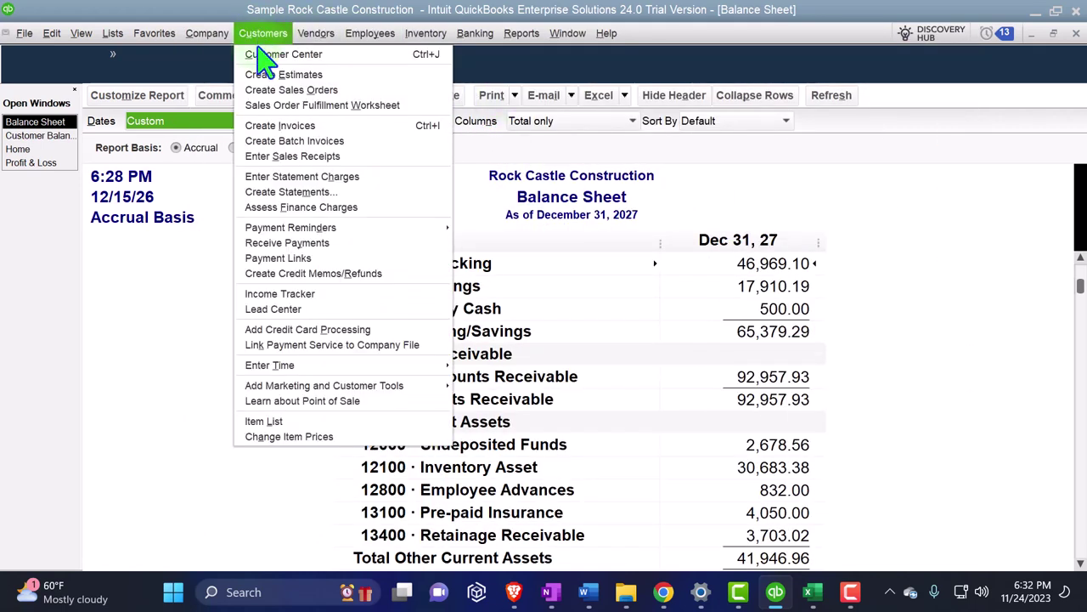
click(276, 55)
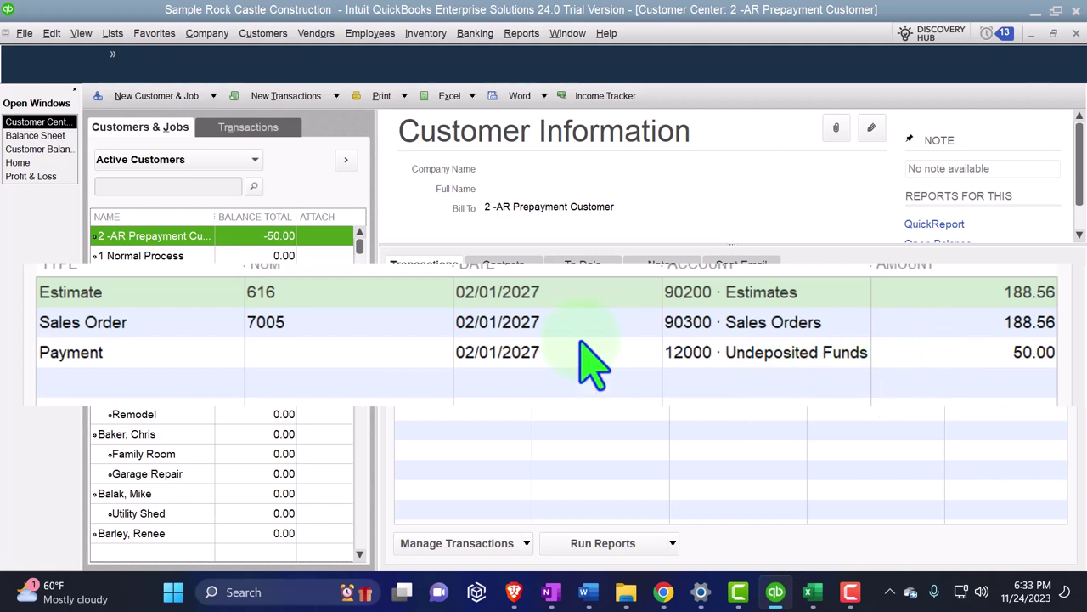
click(28, 164)
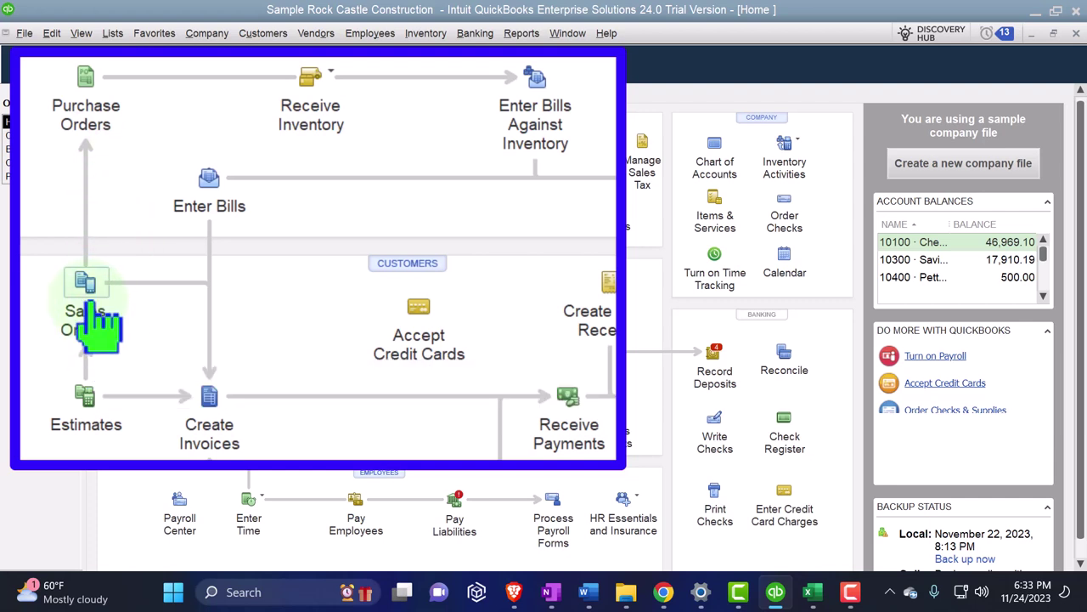
click(176, 297)
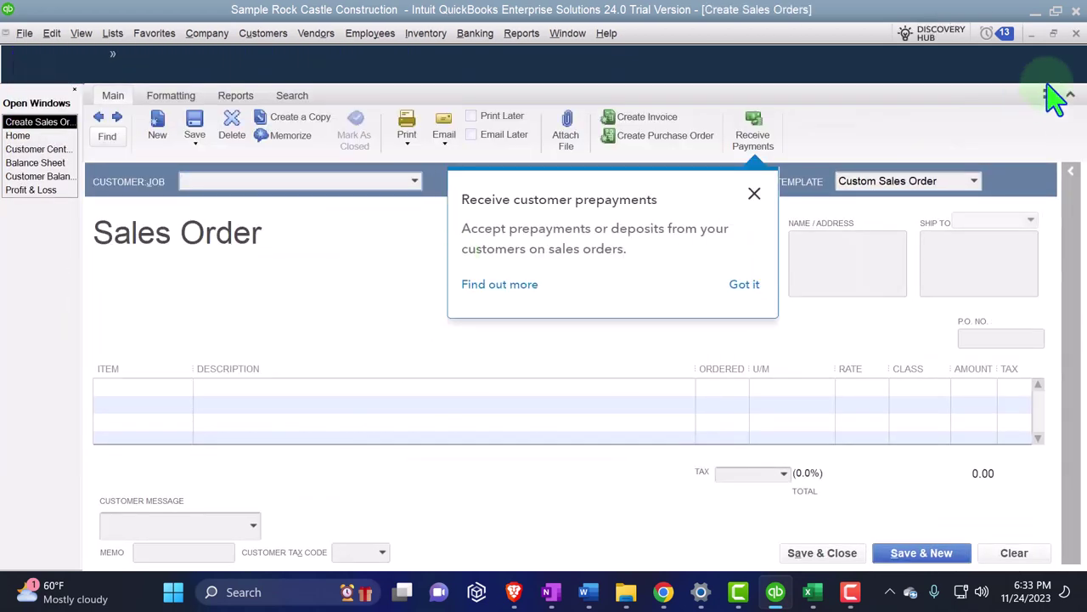
click(1076, 33)
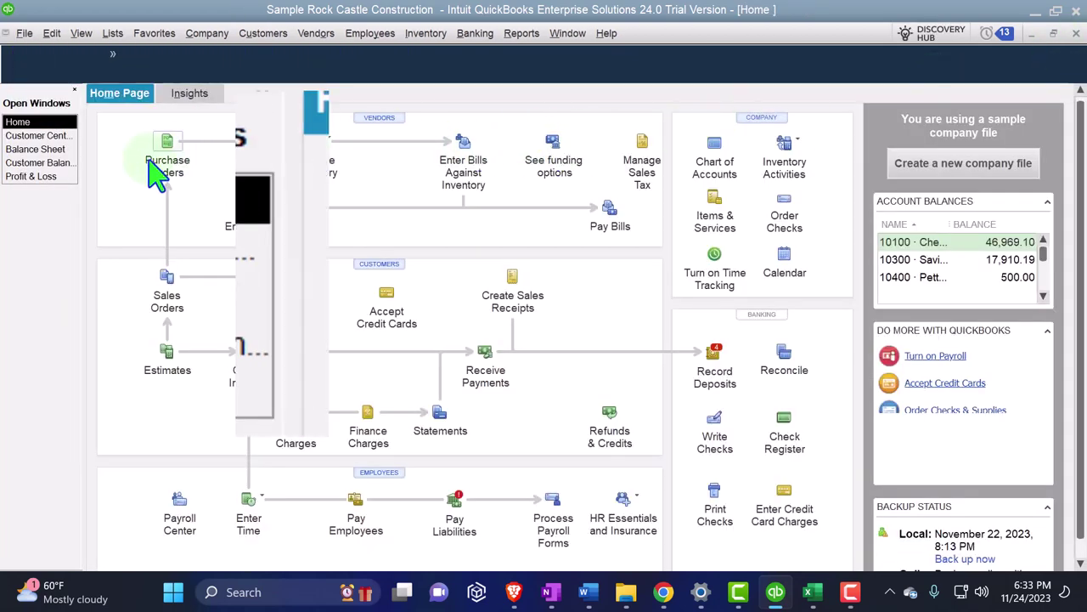
click(119, 255)
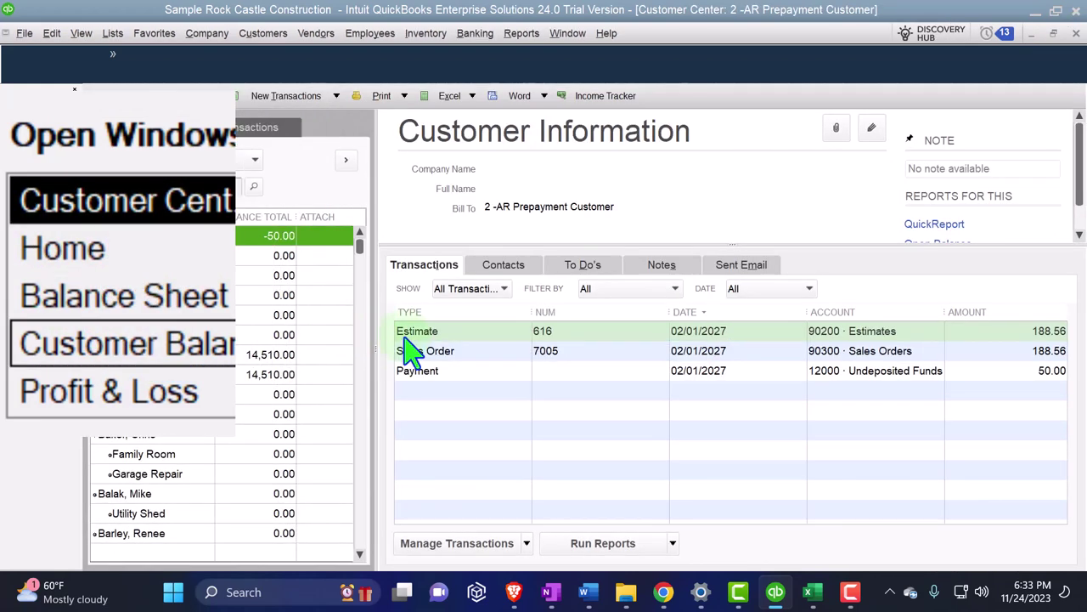
Step: Open the prepayment customer's sales order and create a purchase order from it for all allowed items
double_click(450, 361)
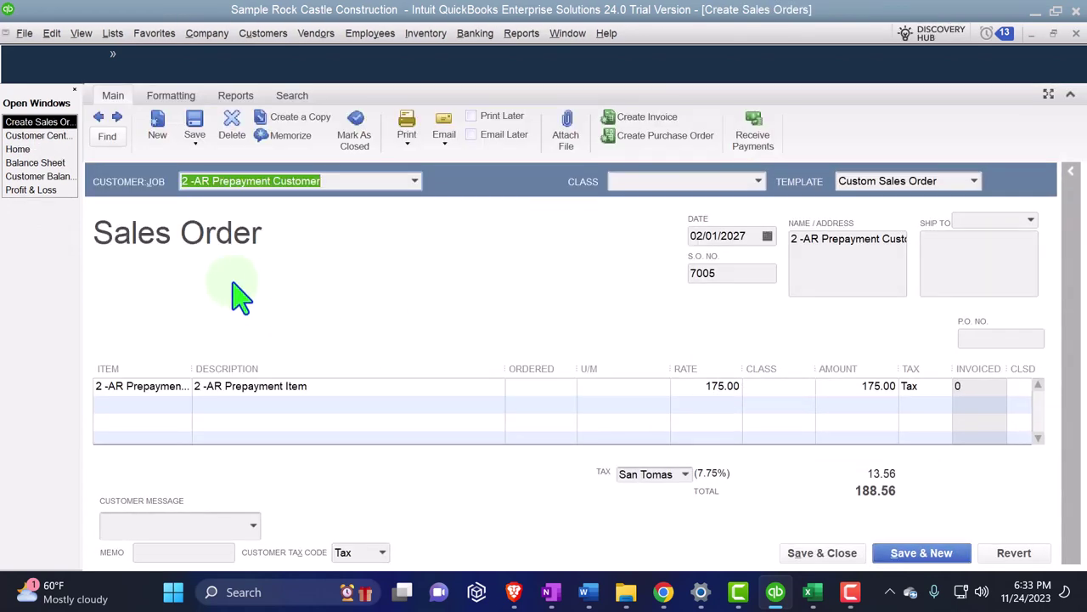
click(628, 142)
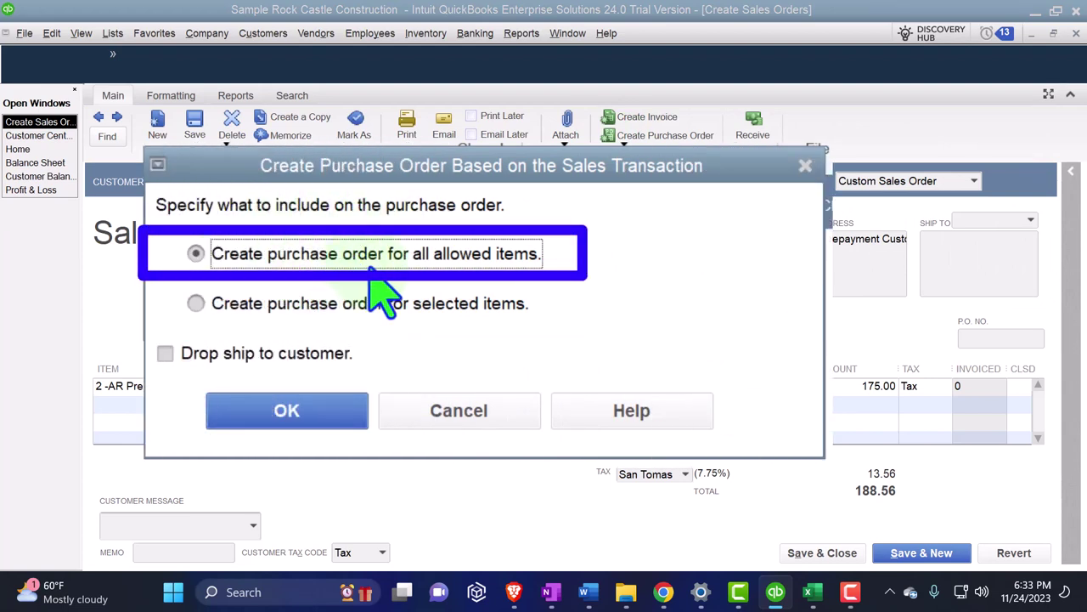
click(331, 418)
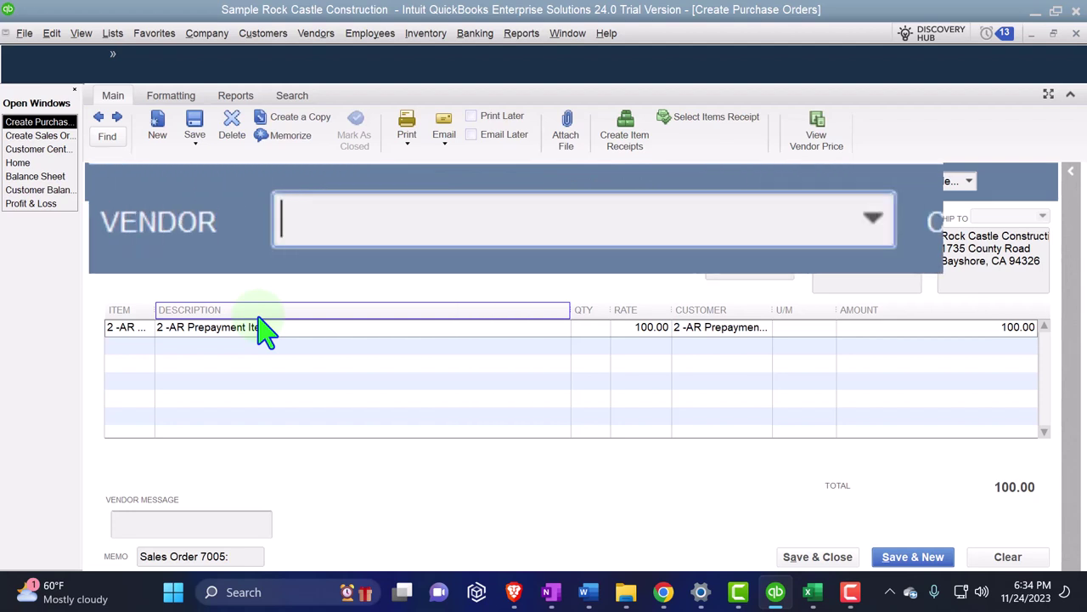
Step: Set the purchase order's vendor to "2 -AR Customer Deposit Vendor" and quick-add it to the vendor list
text(2 -AR)
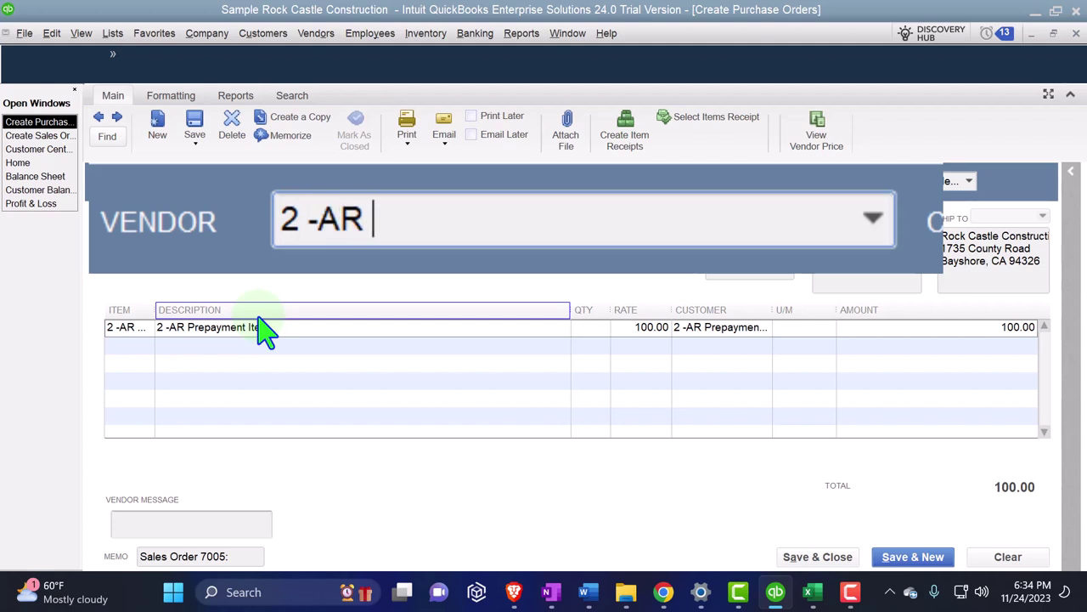
text( De)
key(BackSpace)
key(BackSpace)
text(C)
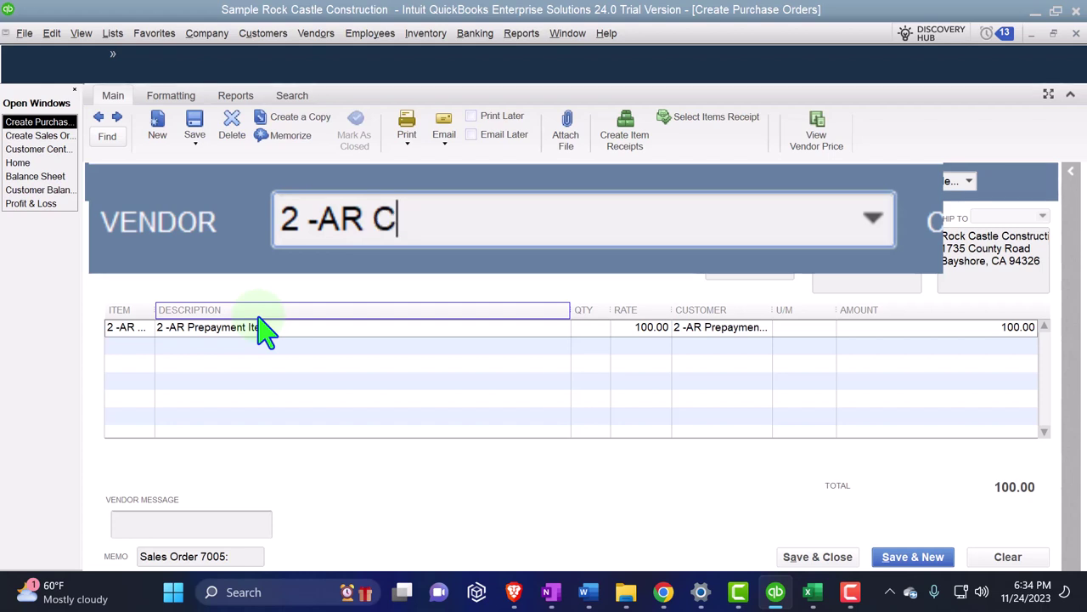
text(ustomer Depos)
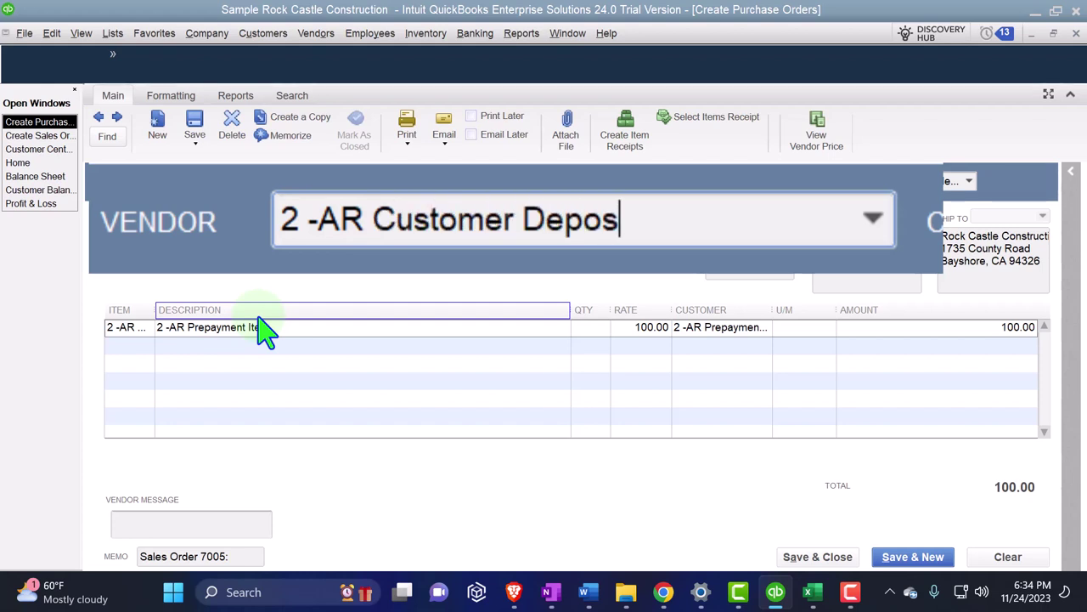
text(it Vendor)
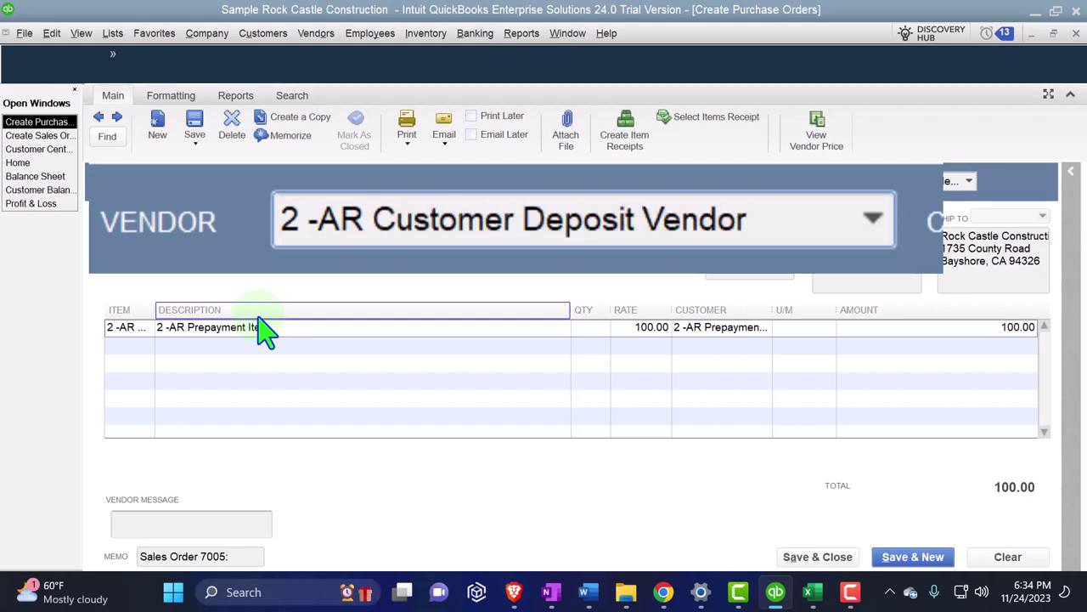
key(shift+Left)
key(shift+Left)
key(shift+Left)
key(shift+Left)
key(shift+Left)
key(shift+Left)
key(shift+Left)
key(shift+Left)
key(shift+Left)
key(shift+Left)
key(shift+Left)
key(shift+Left)
key(shift+Left)
key(shift+Left)
key(shift+Left)
key(shift+Left)
key(shift+Left)
key(shift+Left)
key(shift+Left)
key(shift+Left)
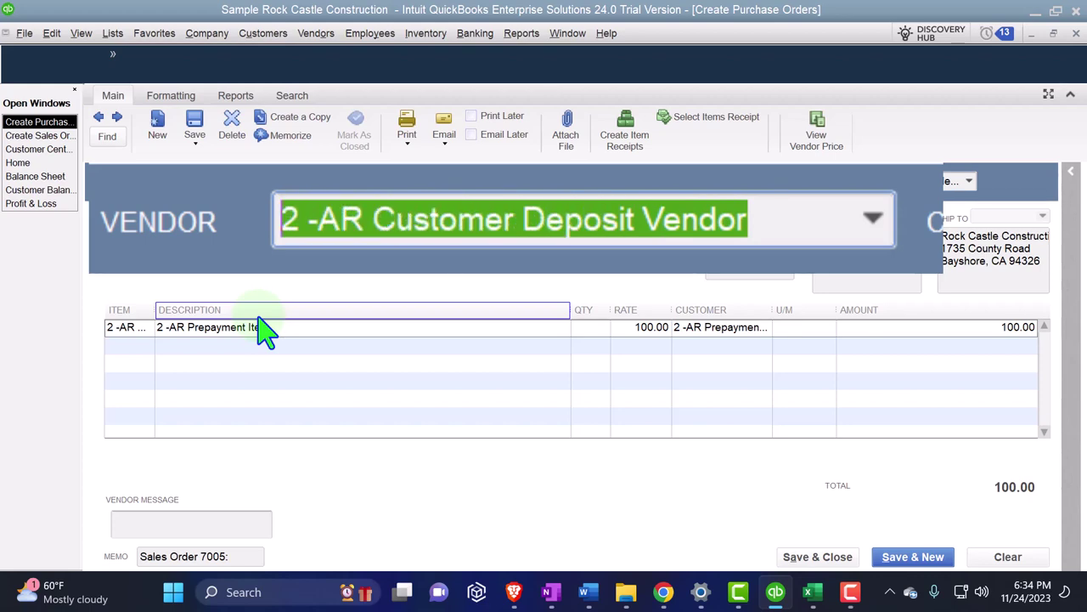
key(Tab)
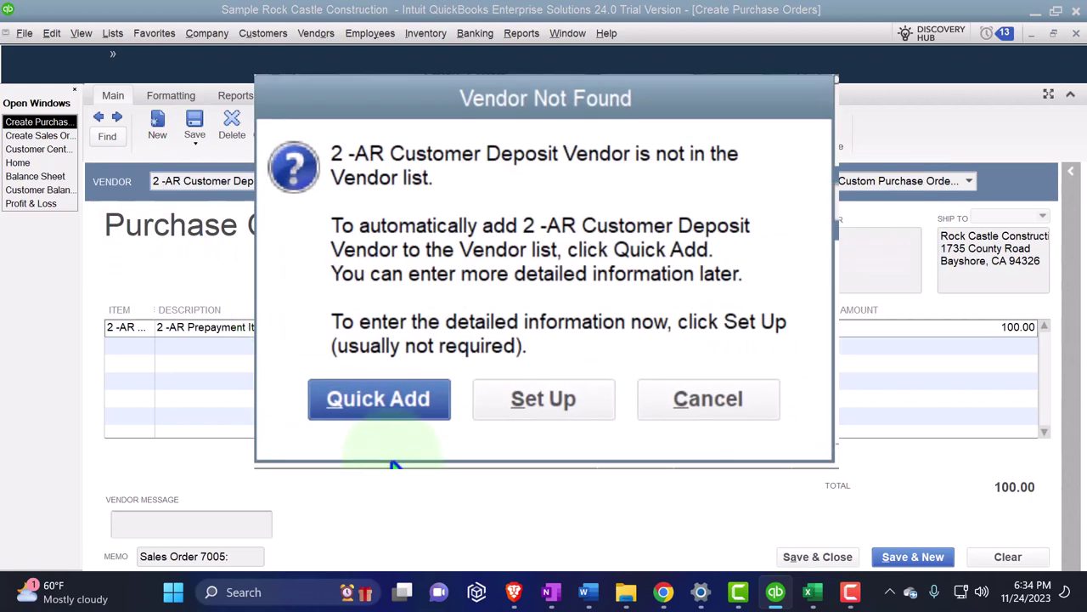
click(371, 406)
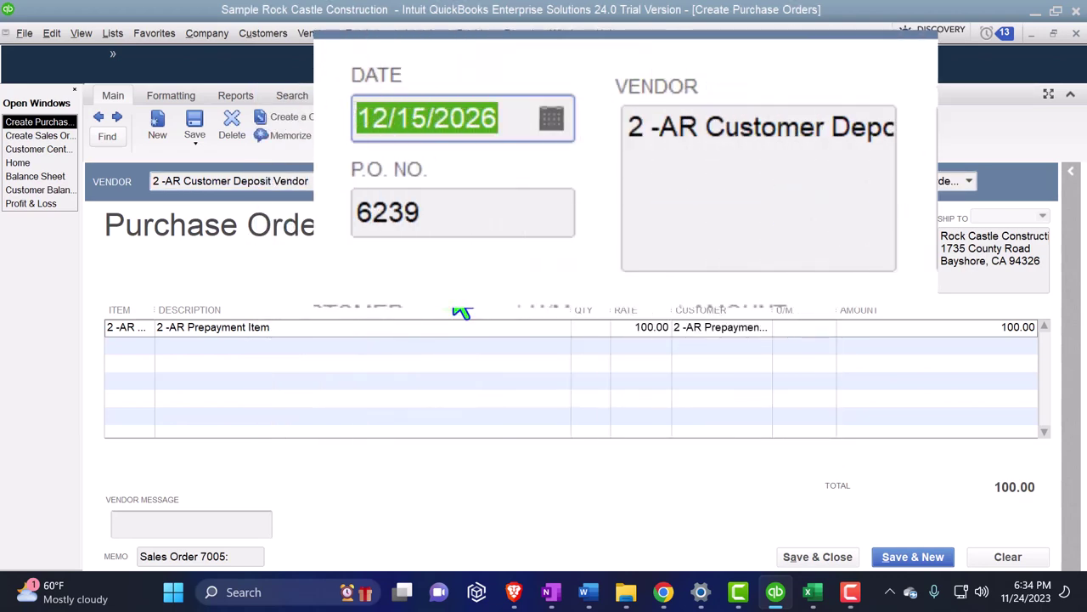
Step: Date the purchase order 02/13/2027 and move on to its item line
text(02)
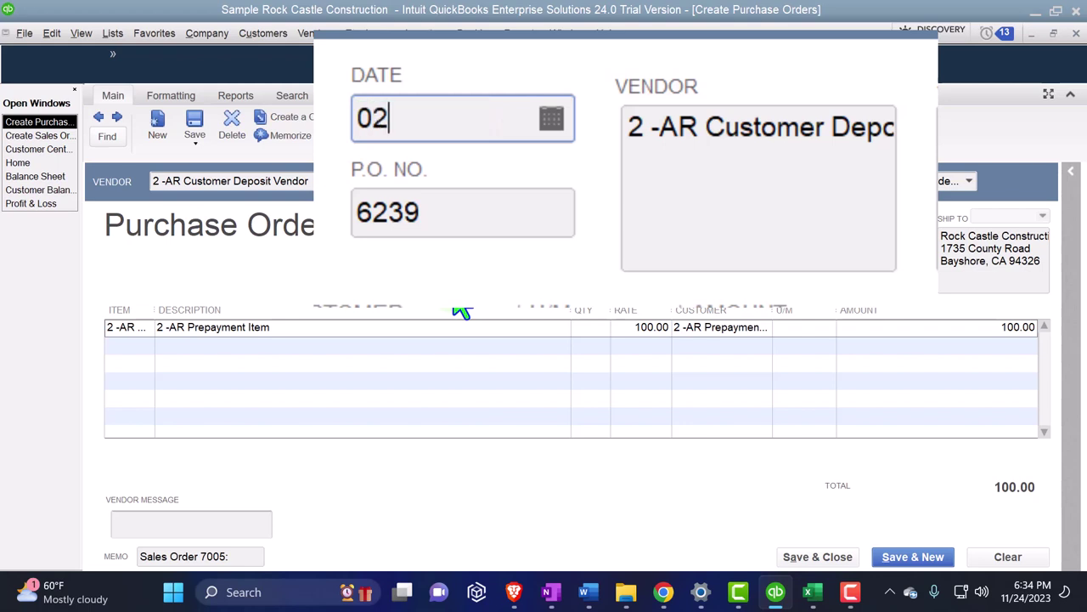
text(/13/2027)
key(Tab)
key(Tab)
key(Tab)
key(Tab)
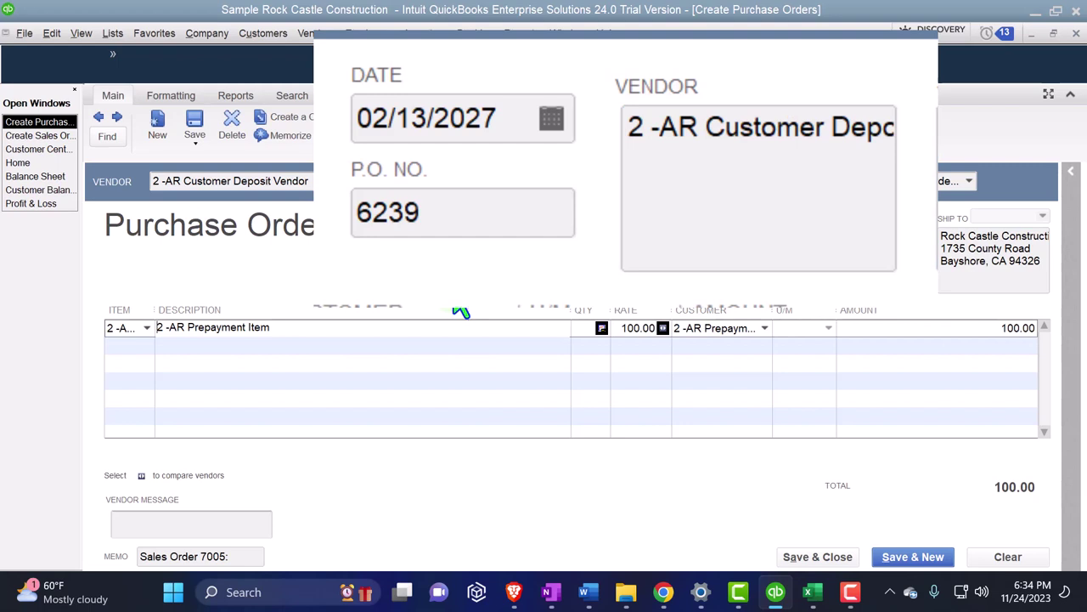
Step: Widen the purchase order's Item column, check the prepayment item's rate and amount, and save and close the order
drag(160, 320, 206, 316)
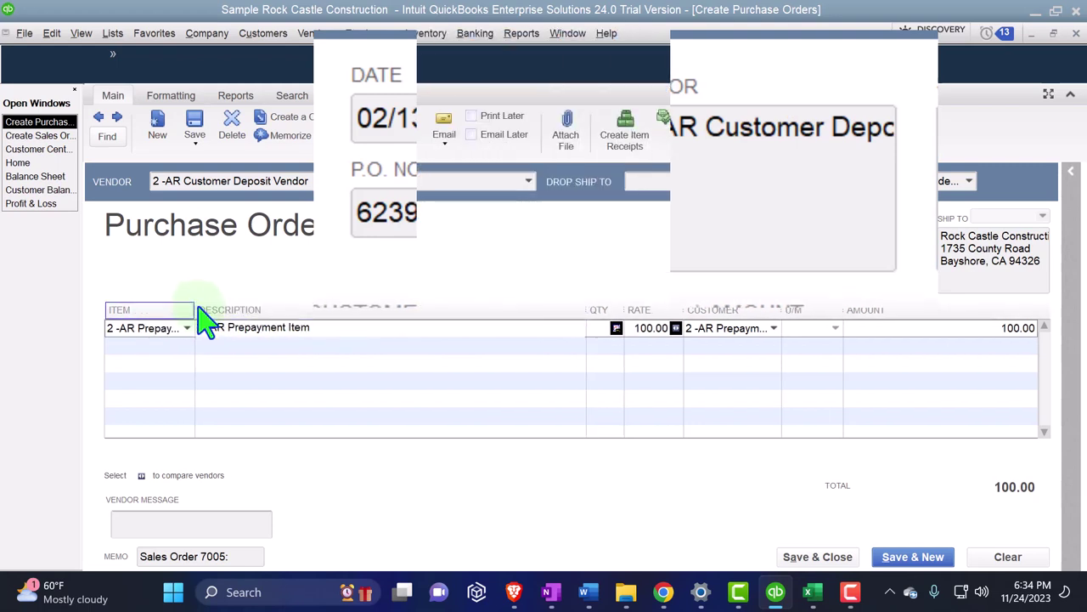
click(647, 330)
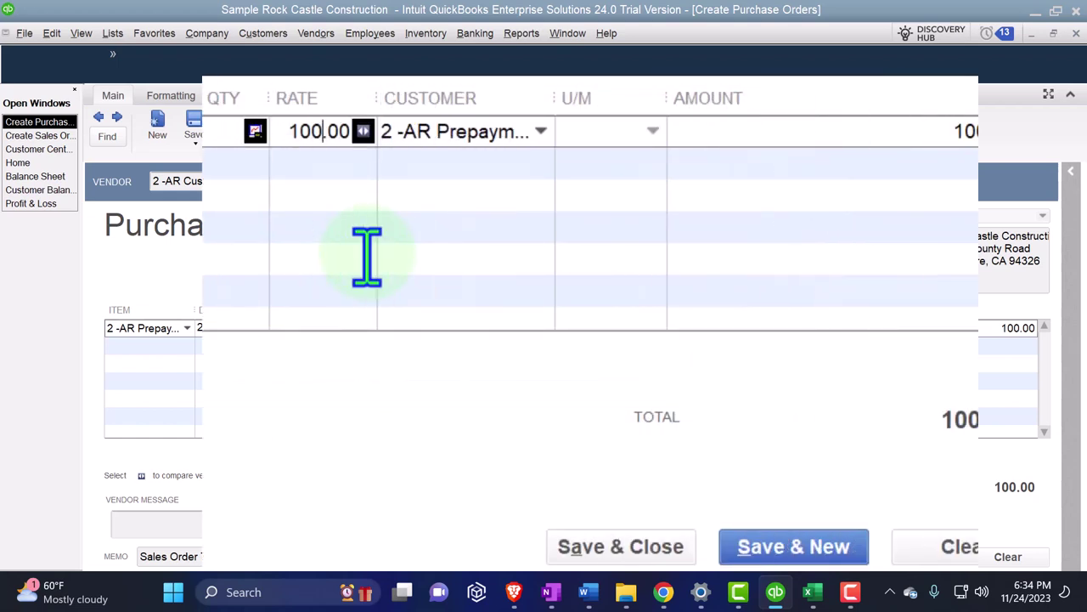
key(Tab)
key(Tab)
key(Tab)
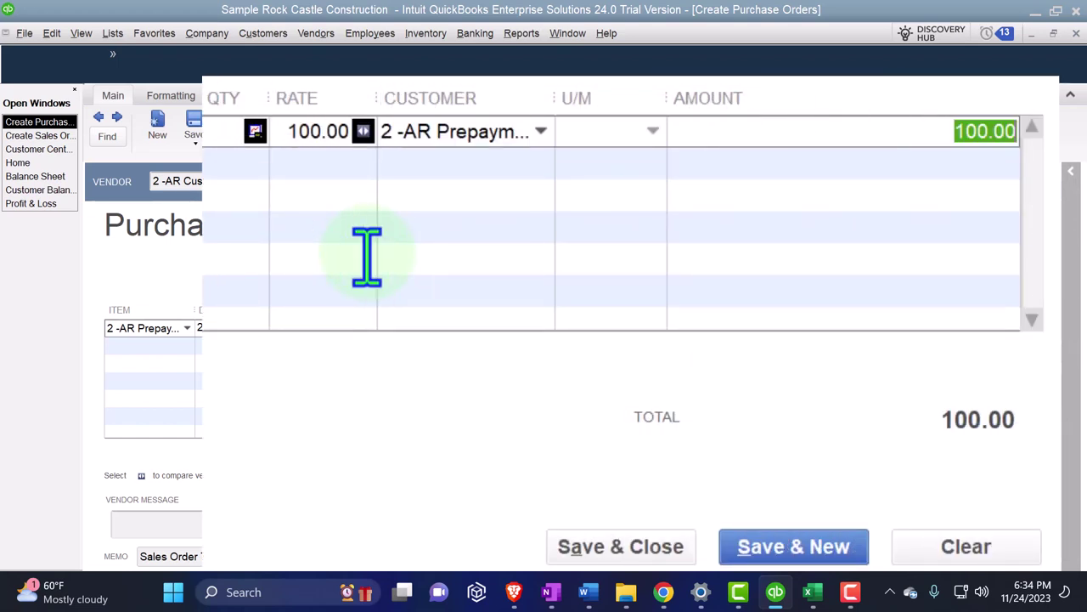
key(Tab)
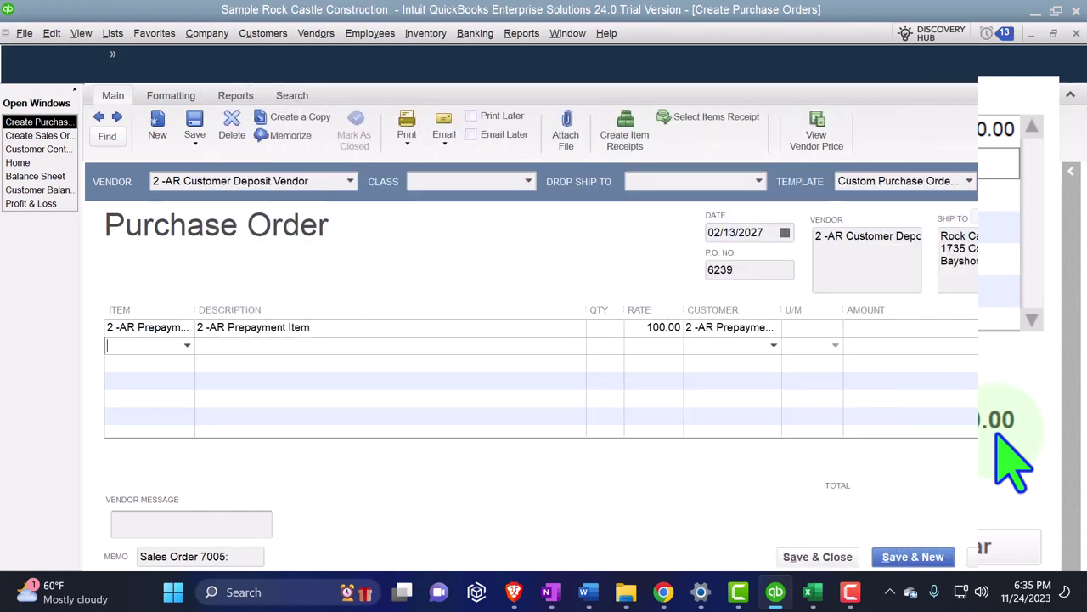
click(818, 557)
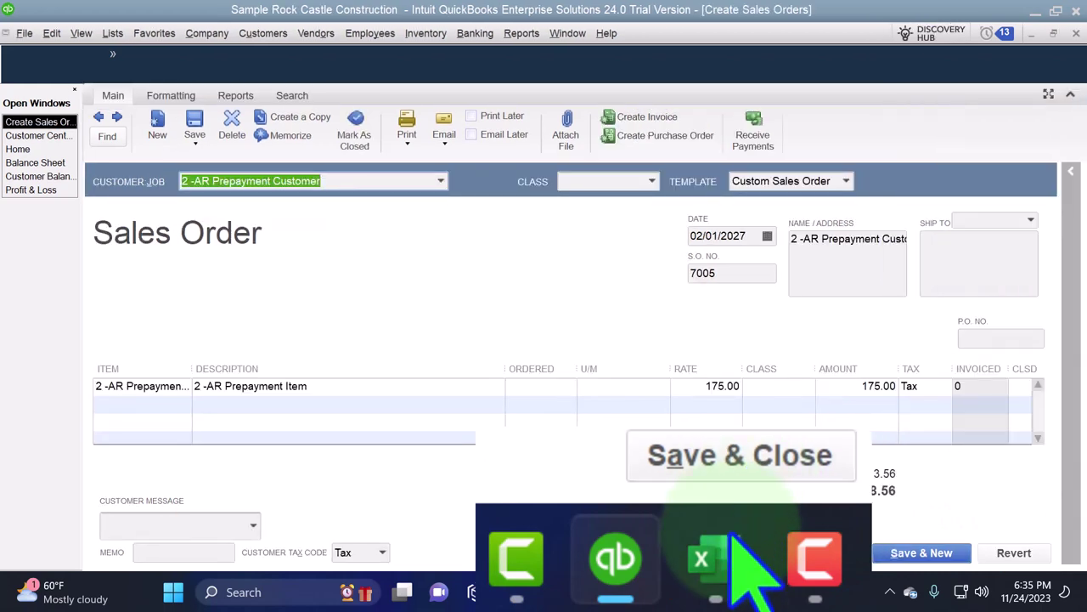
Step: Switch to Excel, copy the Purchase Order "No financial transaction" entry from worksheet 1130 to A10 on worksheet 1140, and return to QuickBooks
click(707, 552)
click(206, 538)
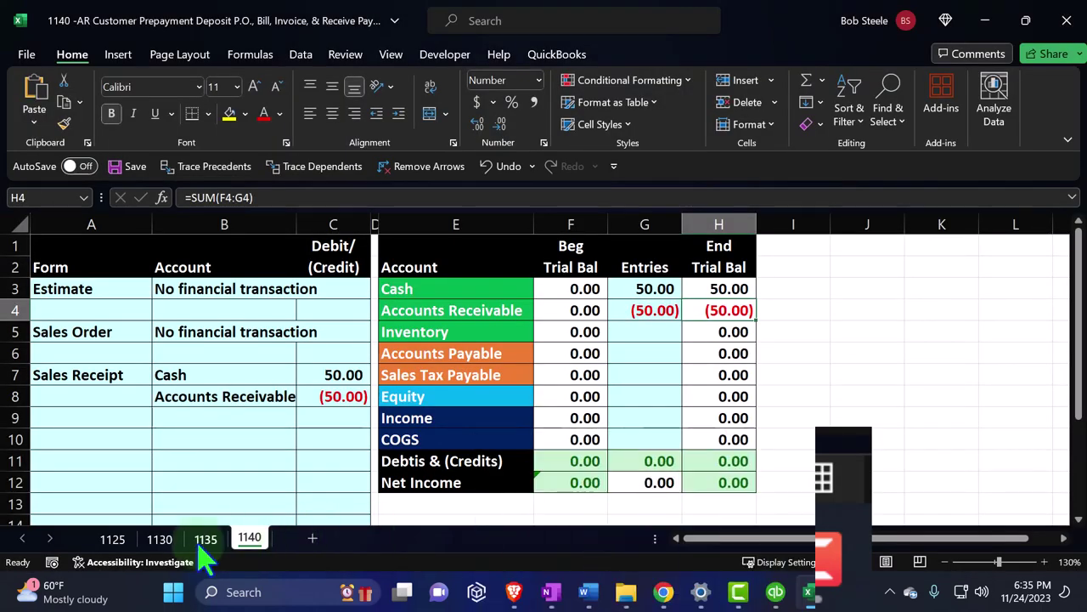
click(249, 539)
click(159, 539)
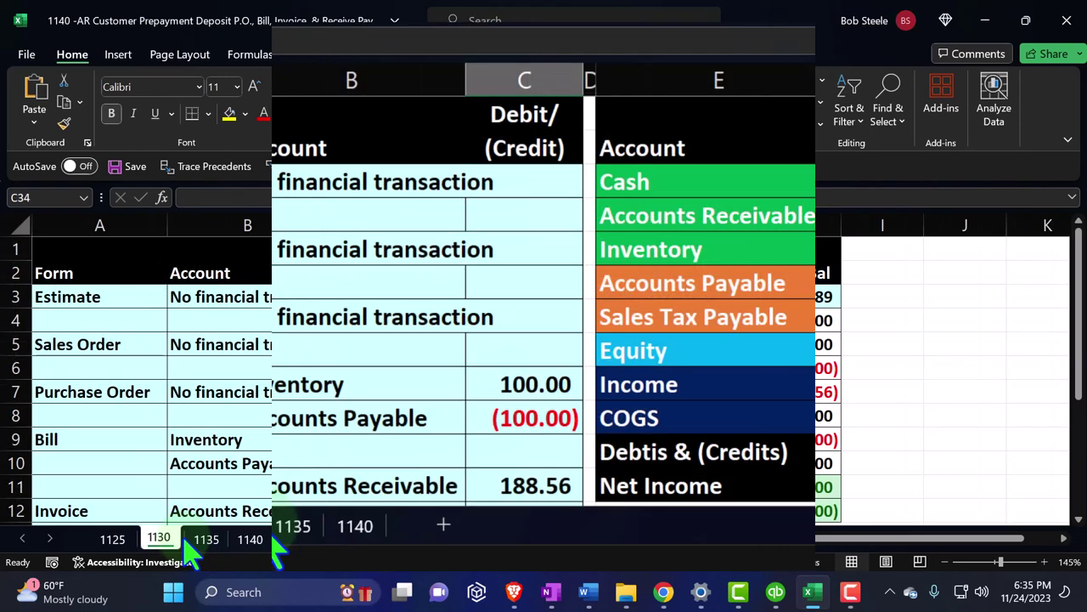
drag(106, 369, 174, 369)
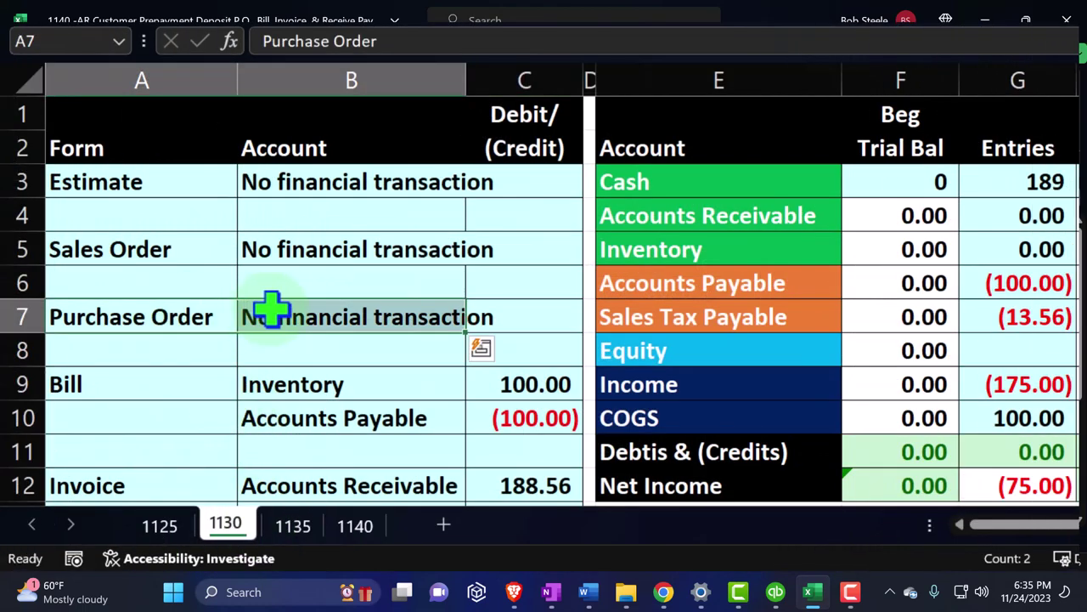
key(ctrl+c)
click(357, 527)
click(152, 382)
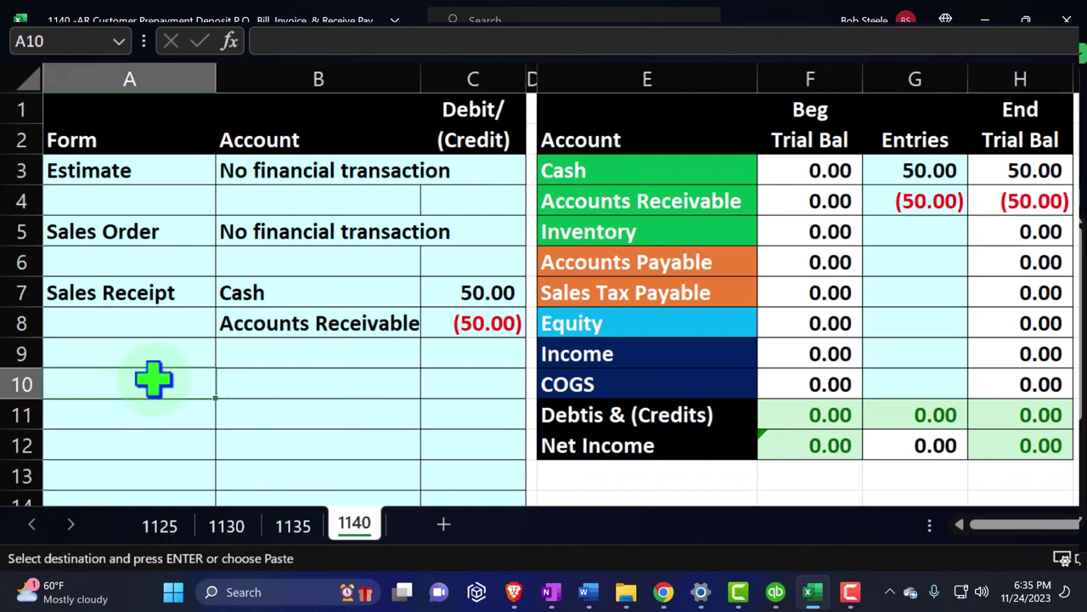
key(ctrl+v)
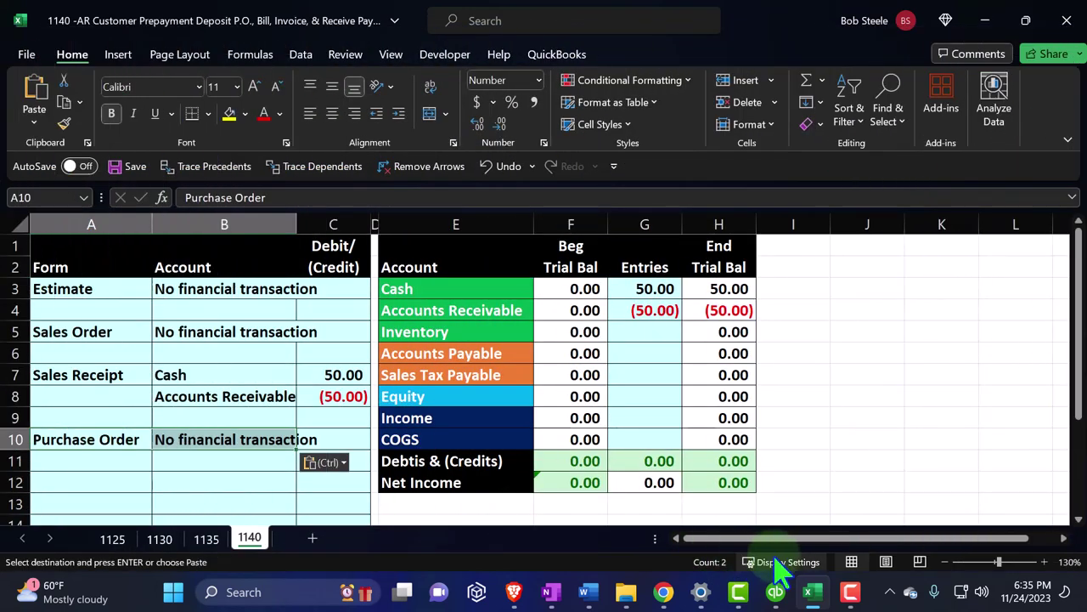
click(776, 592)
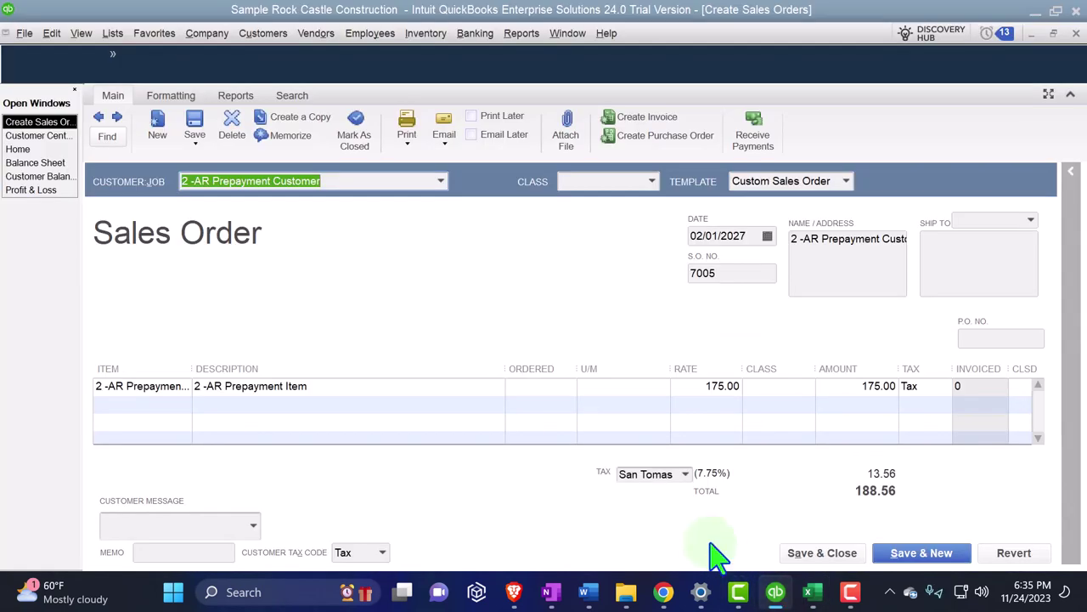
Step: Close the sales order and view the transactions of "2 -AR Customer Deposit Vendor" in the Vendor Center, widening the vendor Name column
click(1077, 33)
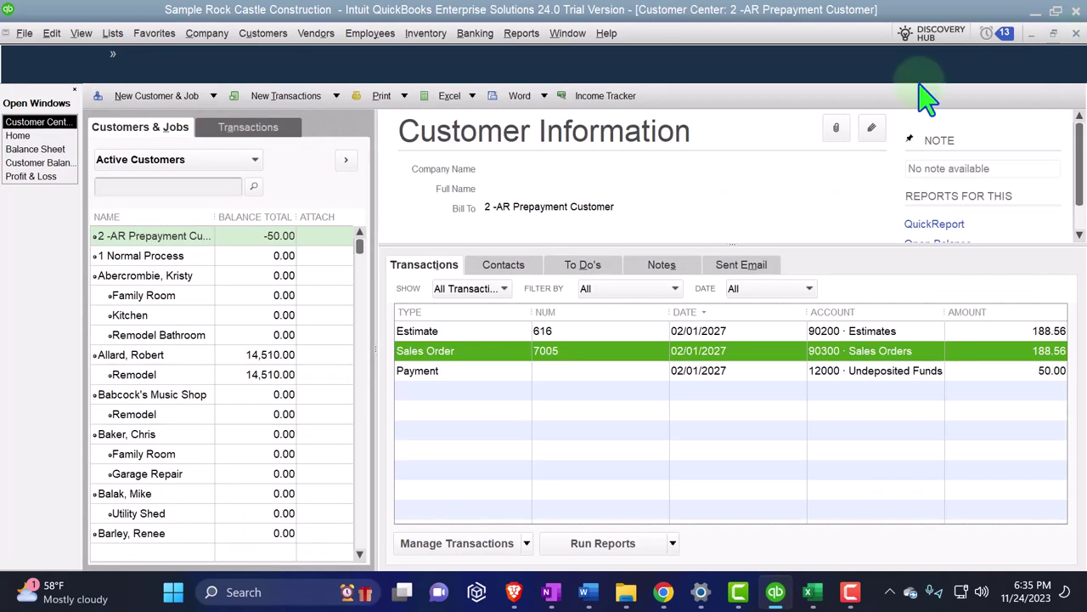
click(319, 35)
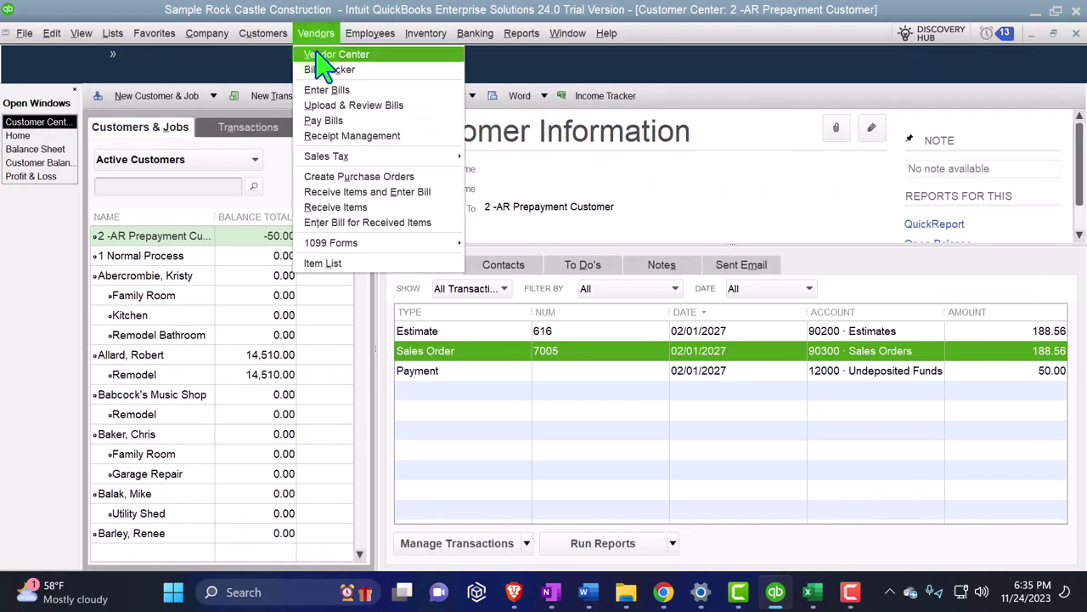
click(318, 54)
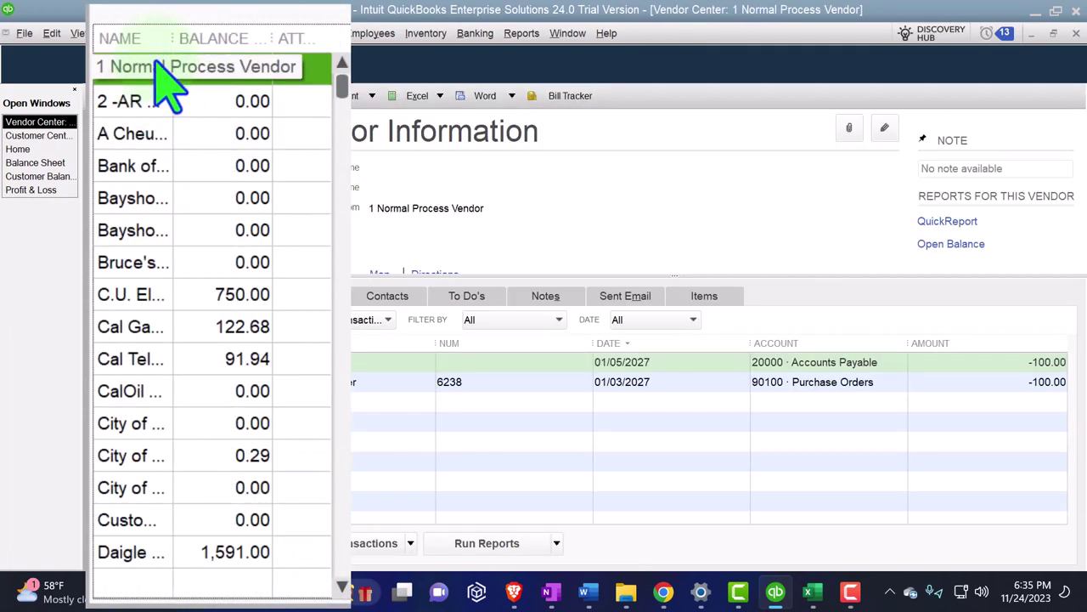
drag(173, 39, 236, 39)
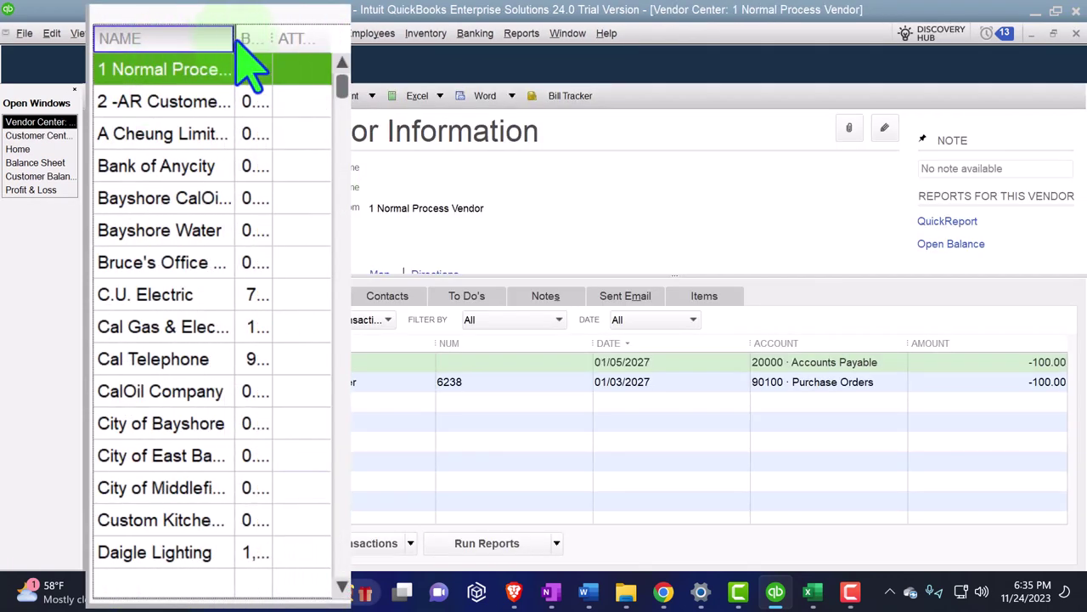
click(158, 102)
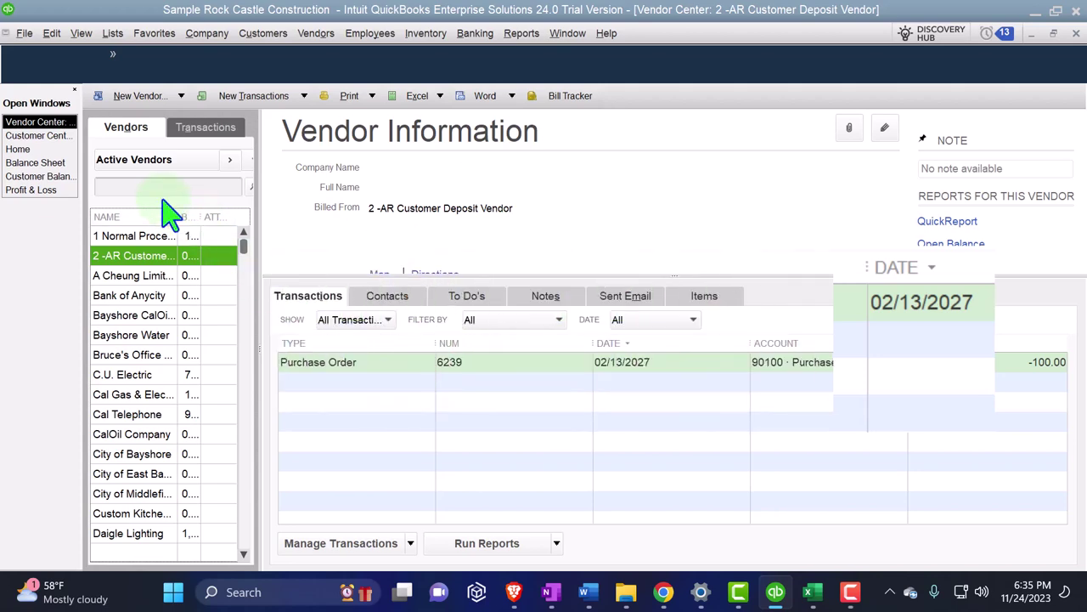
Step: Start a Receive Inventory with Bill form from the home page for vendor "2 -AR Customer Deposit Vendor"
click(34, 151)
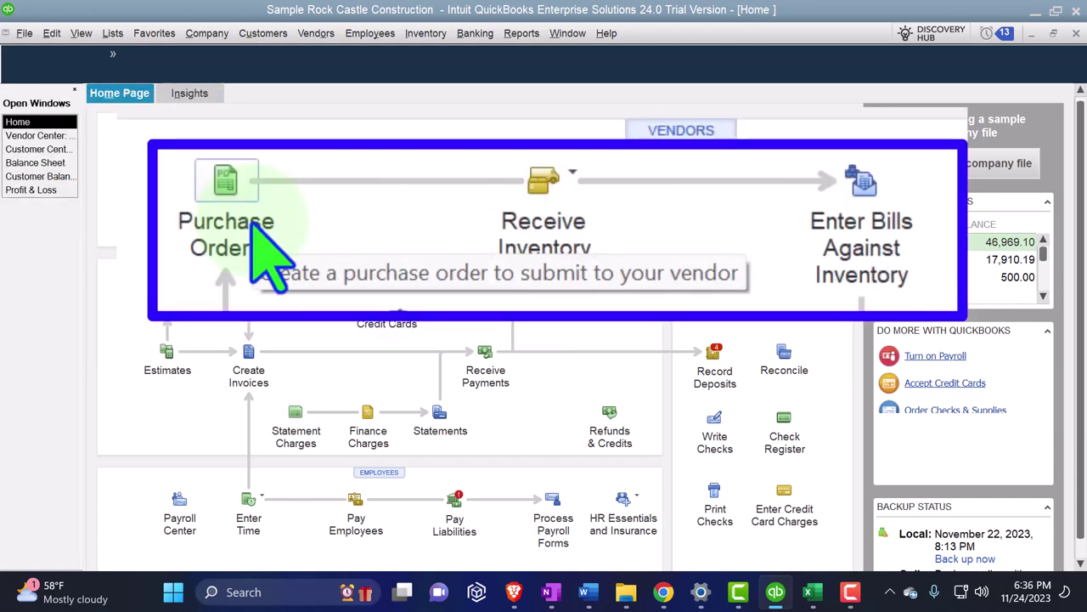
click(576, 176)
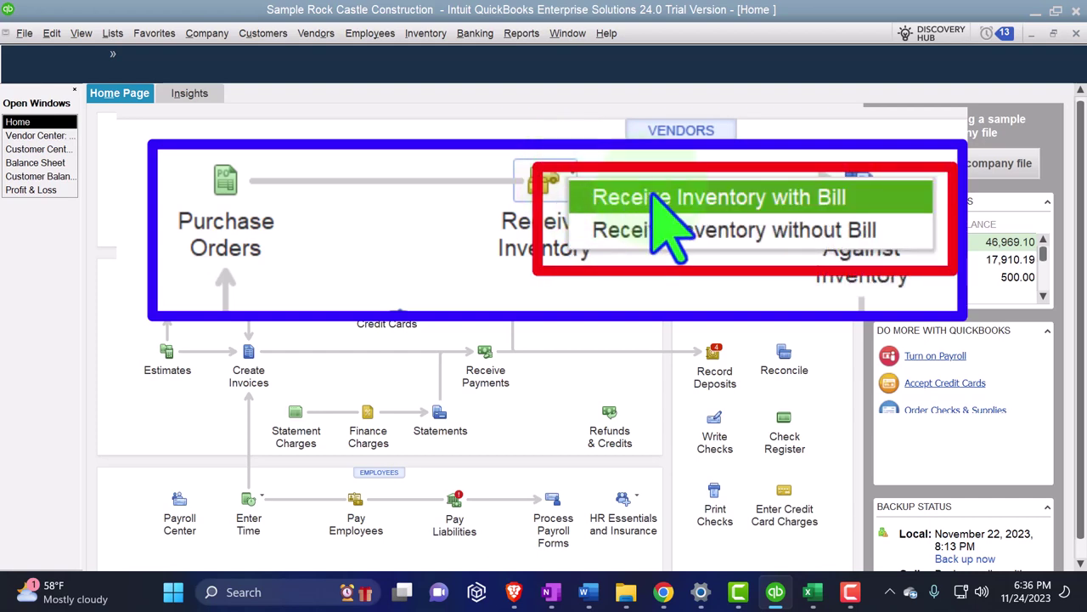
click(368, 150)
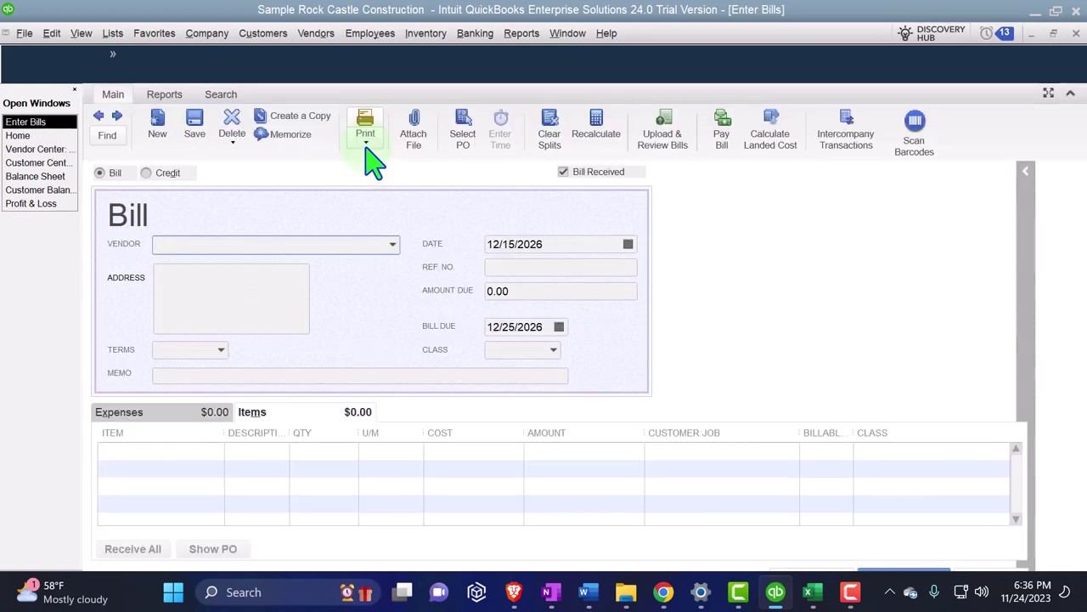
text(2 -AR Customer Deposit Vendor)
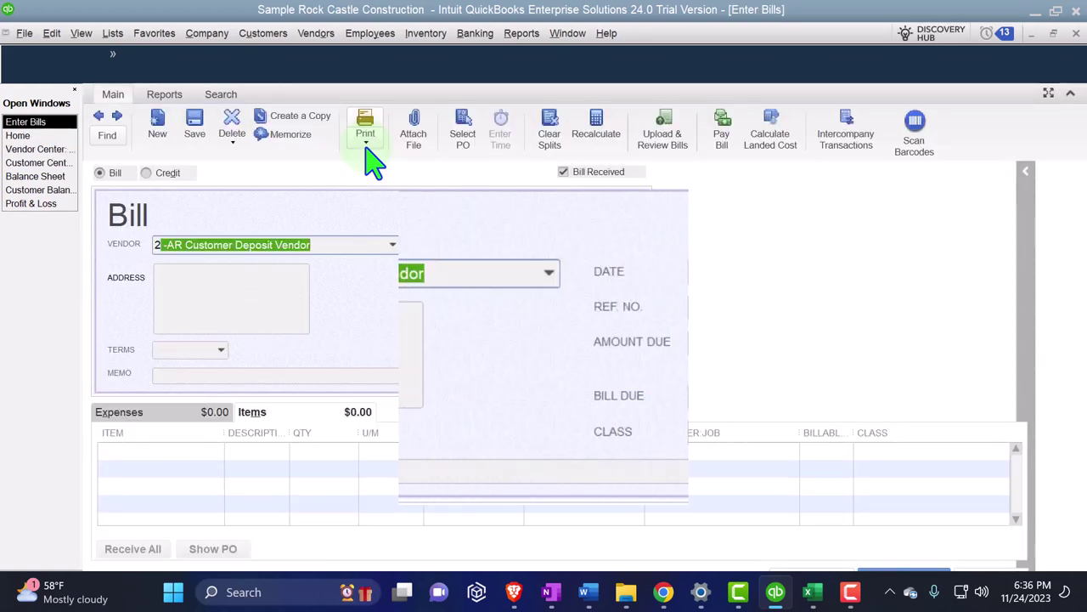
key(Tab)
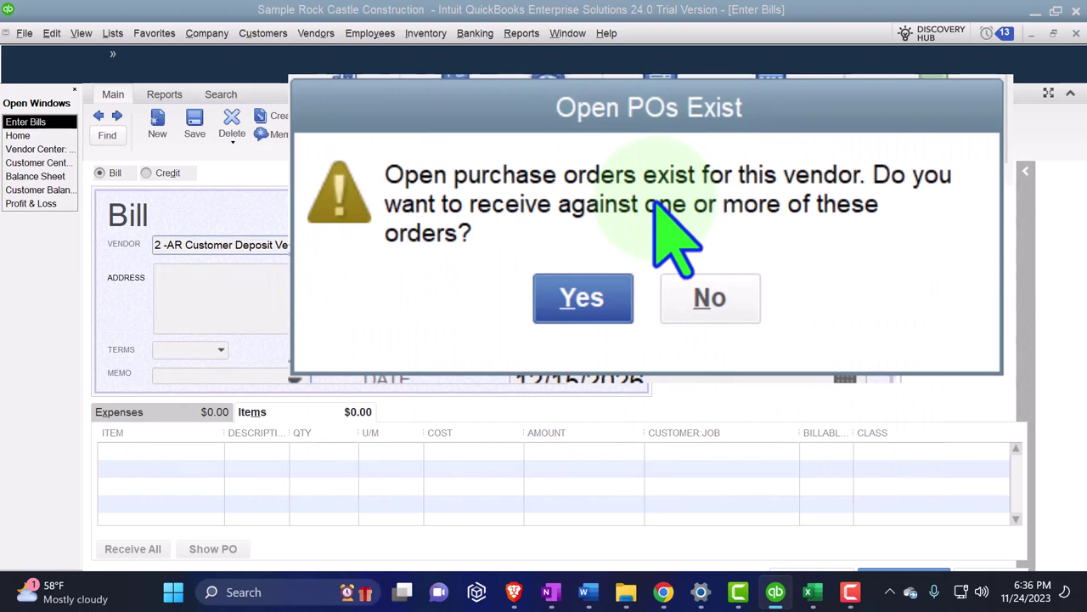
Step: Receive the bill against the vendor's open purchase order 6239 dated 02/13/2027
click(585, 299)
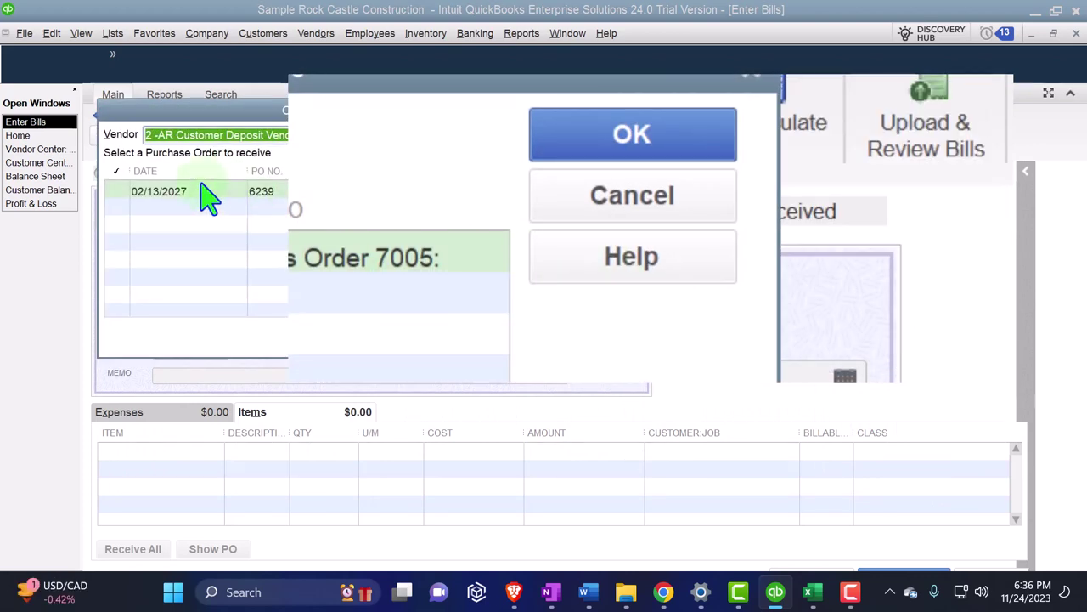
click(120, 192)
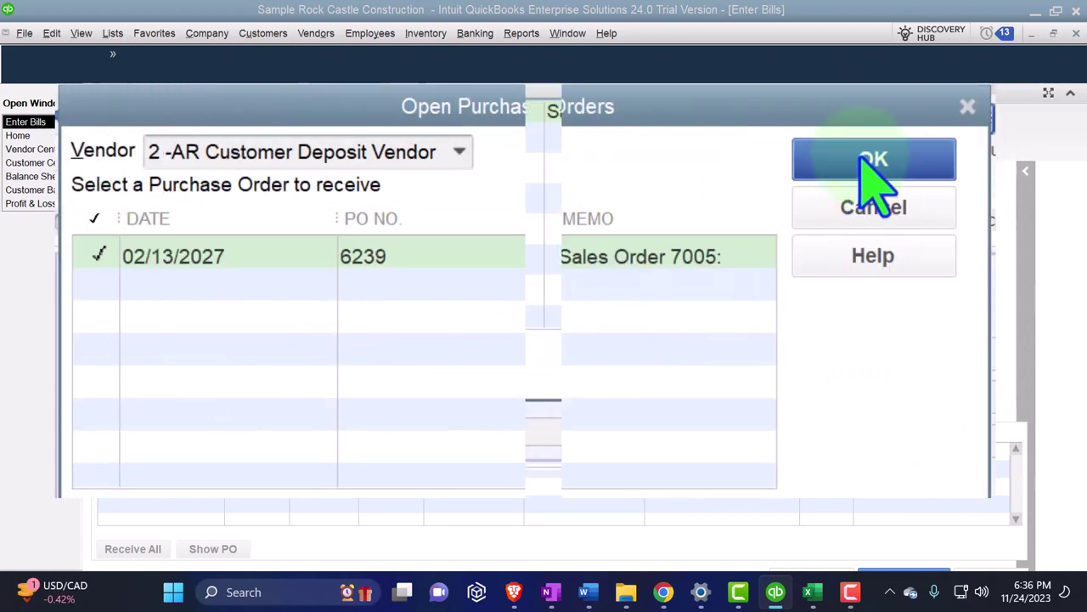
click(873, 162)
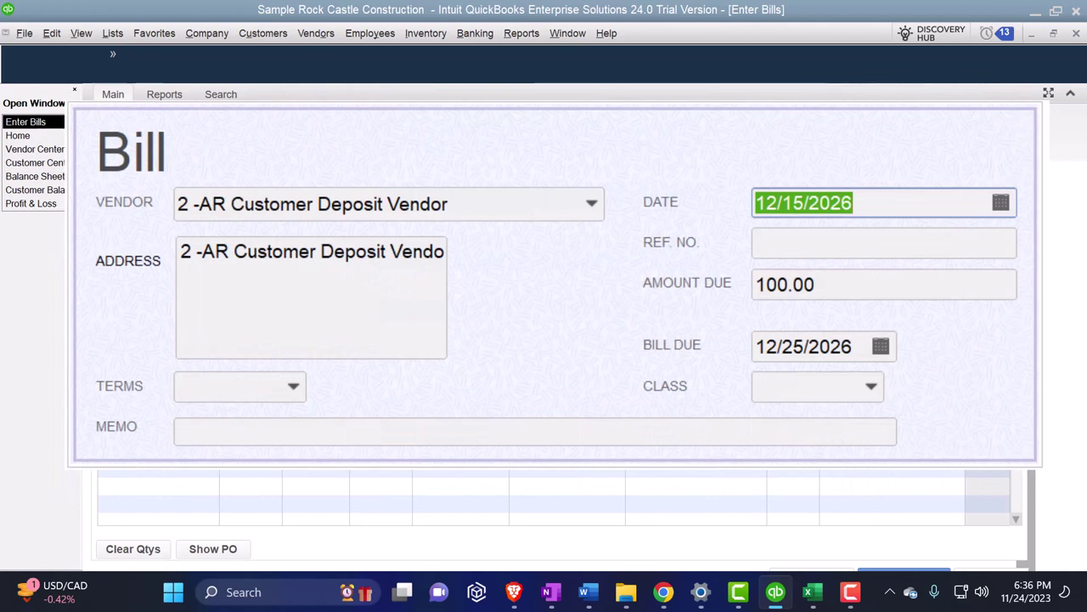
Step: Date the bill 02/05/2027 and move on to its item line
text(02)
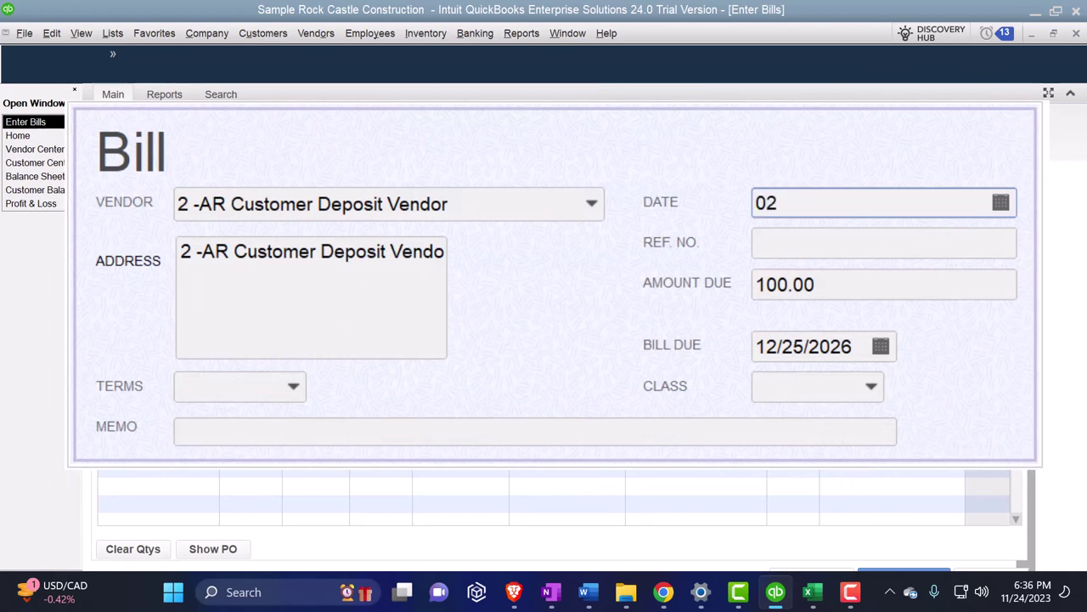
text(0527)
key(Tab)
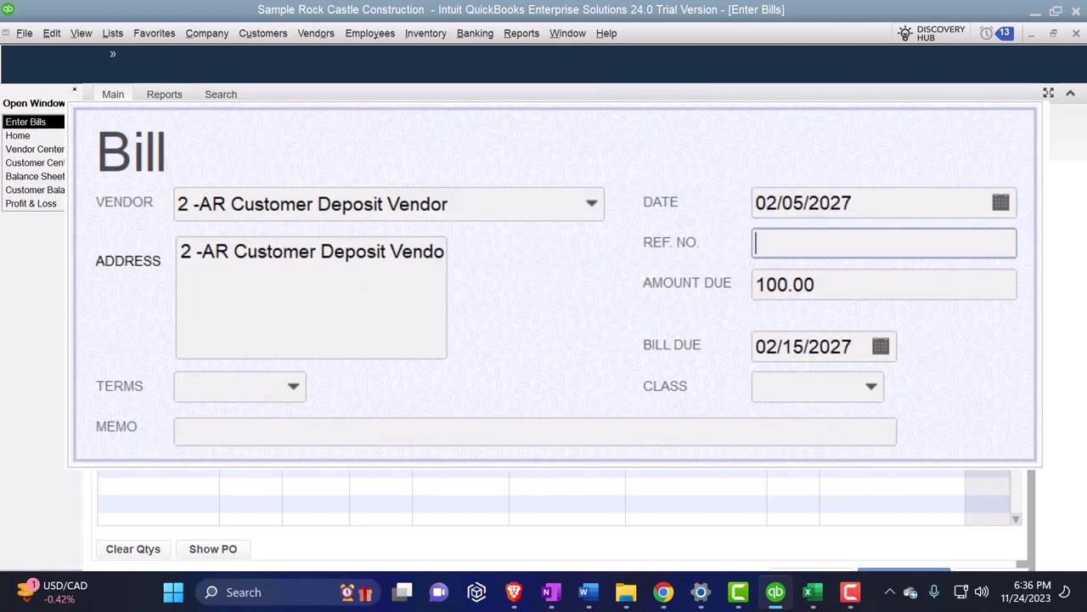
key(Tab)
key(Tab)
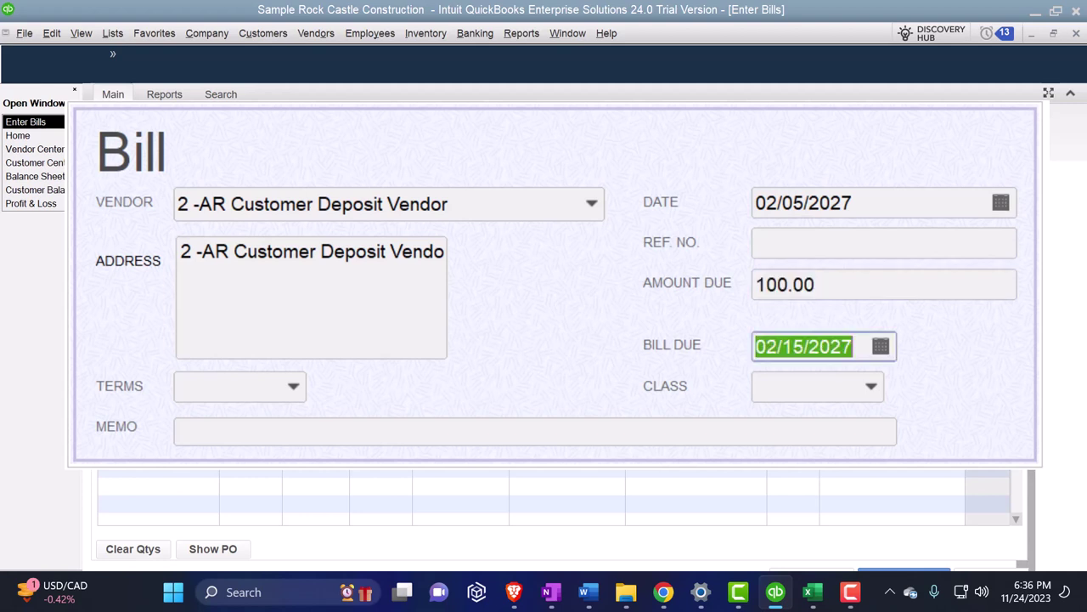
key(Tab)
key(Tab)
key(Tab)
key(Tab)
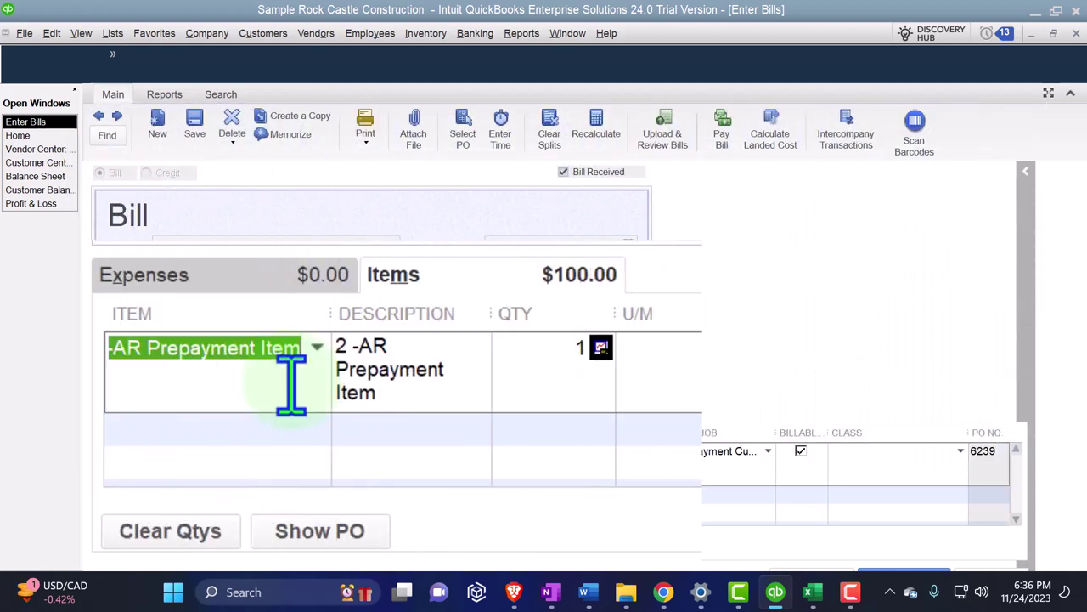
Step: Check the prepayment item's quantity and billable marking on the bill's item line
key(Tab)
key(Tab)
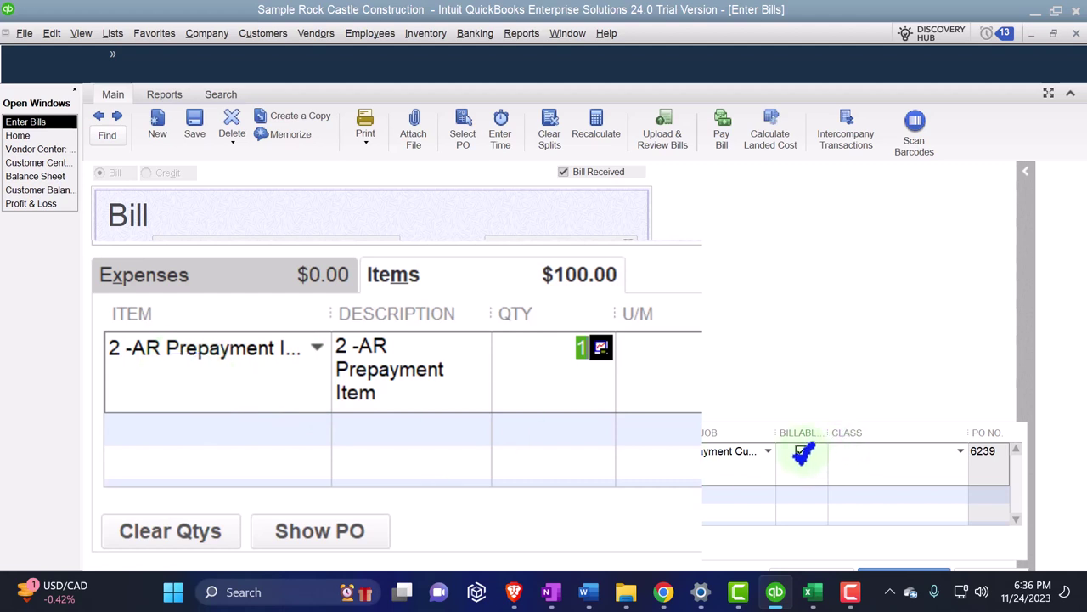
click(802, 451)
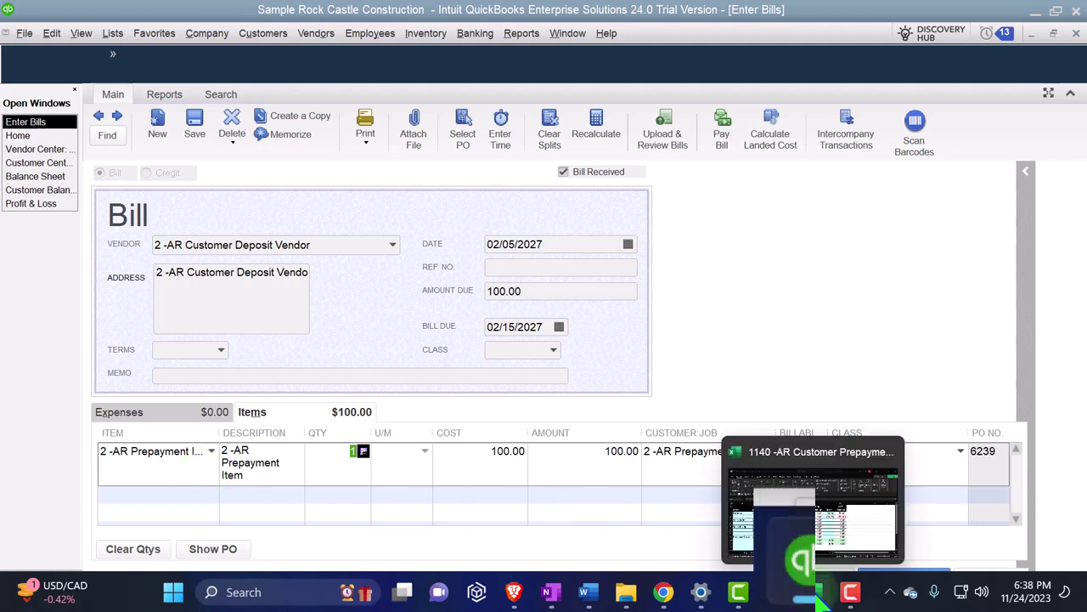
Step: Switch to Excel and copy the two-row Bill entry from A9:C10 on worksheet 1130 to A12 on worksheet 1140
click(813, 592)
click(127, 484)
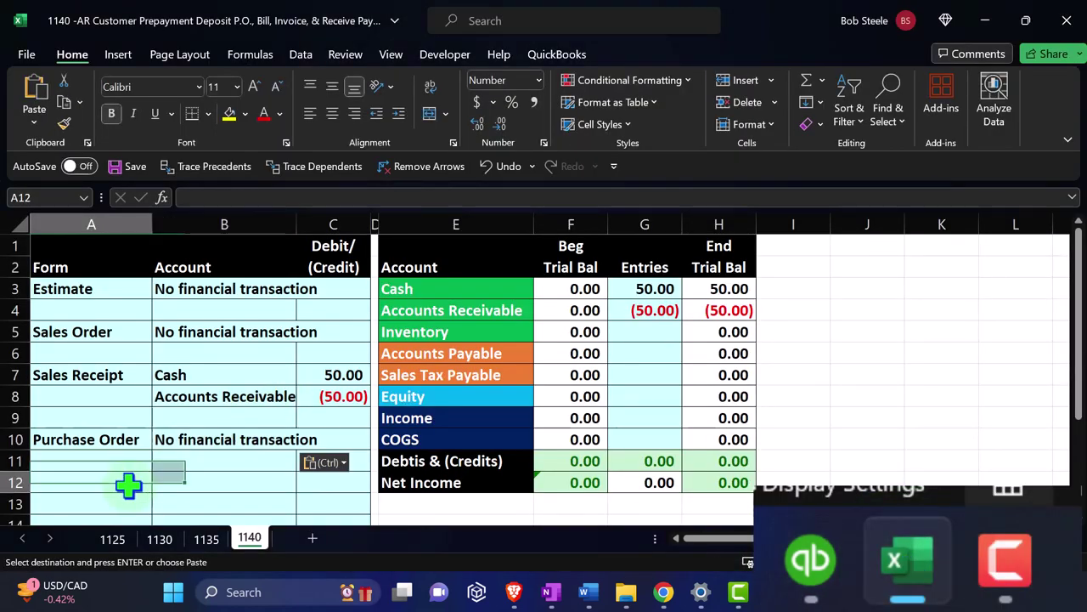
click(161, 540)
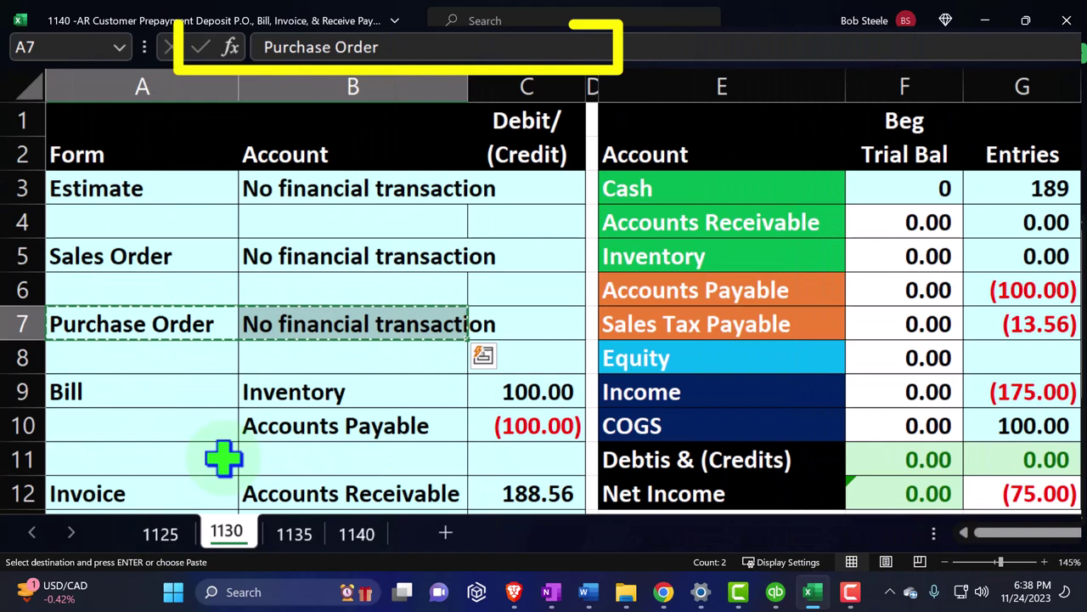
scroll(157, 486, down, 1)
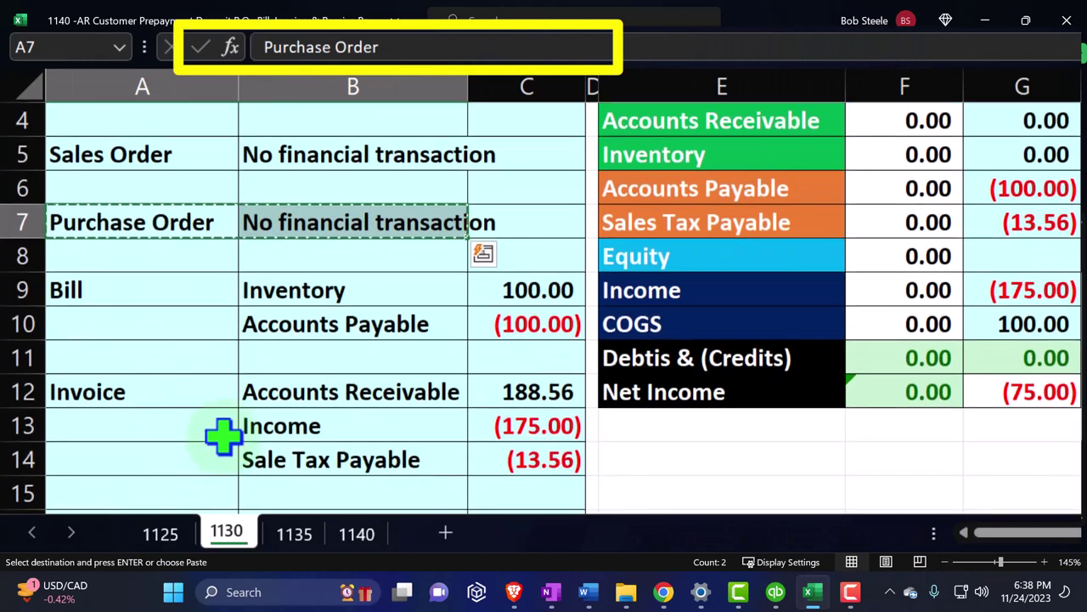
drag(158, 289, 474, 319)
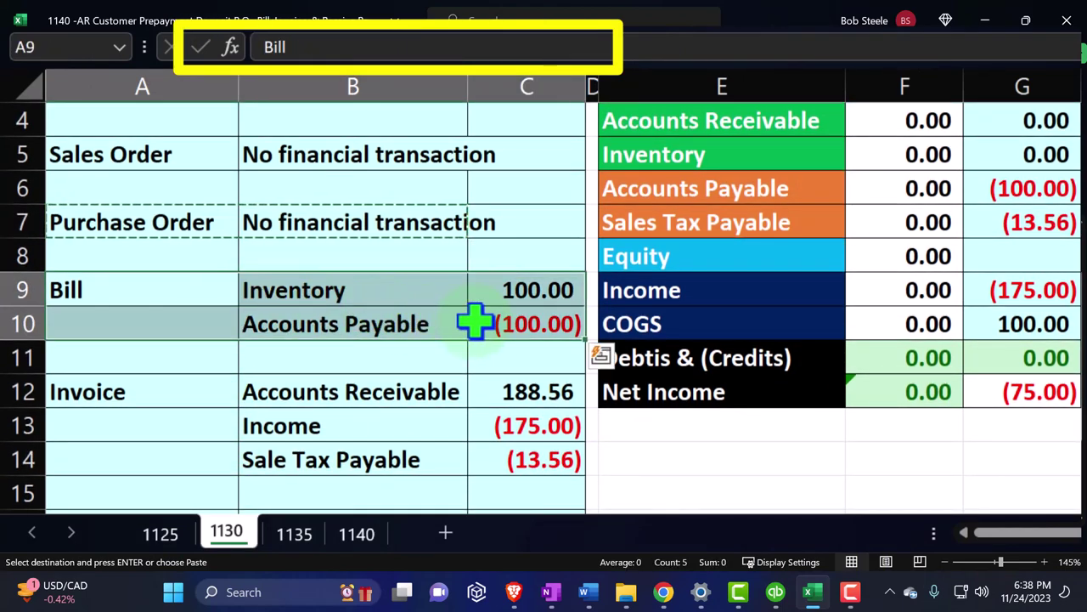
key(ctrl+c)
click(356, 533)
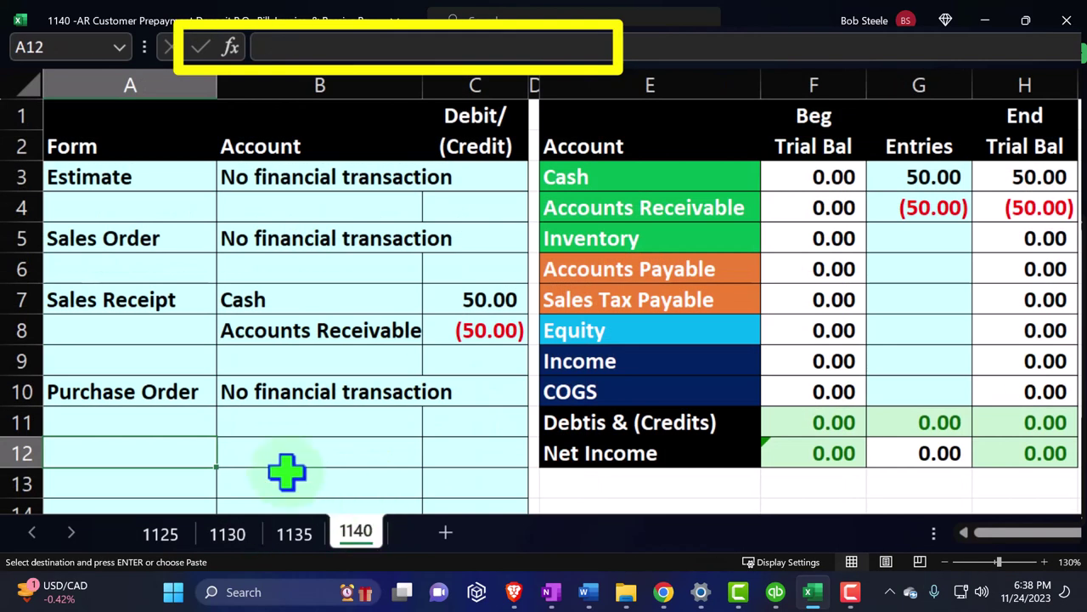
key(ctrl+v)
Step: Link the Bill entry's debit account in B12 to the Inventory account name in E5
click(315, 450)
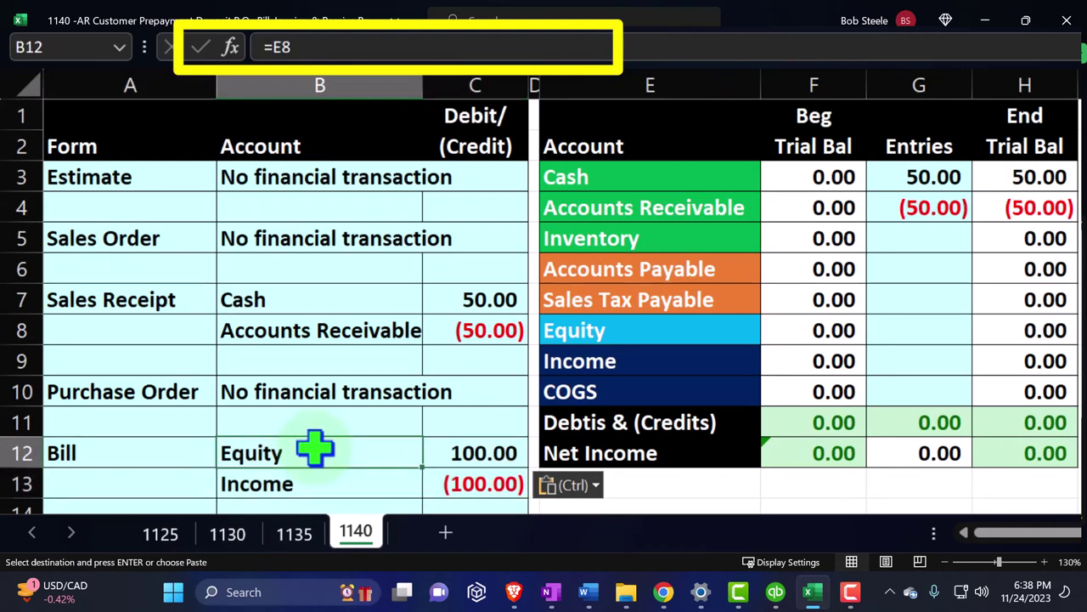
text(=)
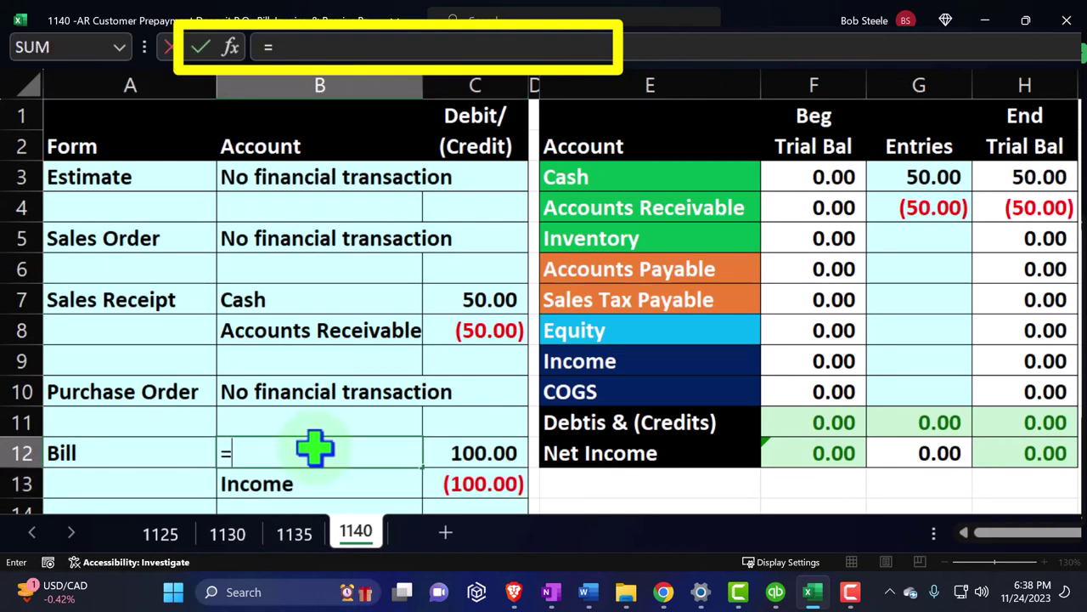
key(Right)
key(Right)
key(Right)
key(Up)
key(Up)
key(Up)
key(Up)
key(Up)
key(Up)
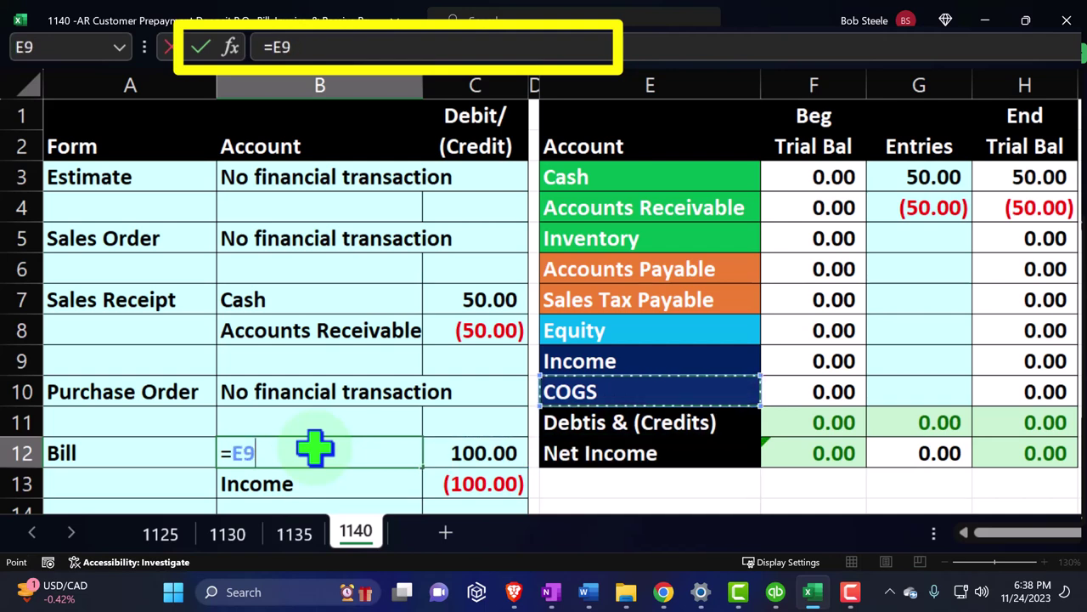
key(Up)
key(Return)
Step: Link the Bill entry's credit account in B13 to the Accounts Payable name in E6
text(+)
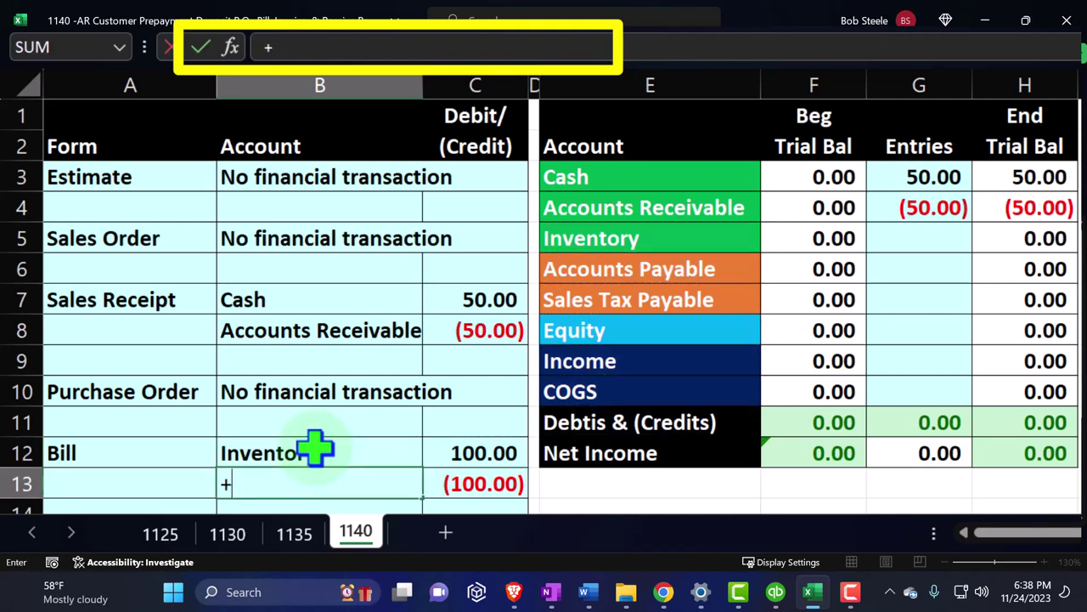
key(Up)
key(Up)
key(Up)
key(Up)
key(Up)
key(Up)
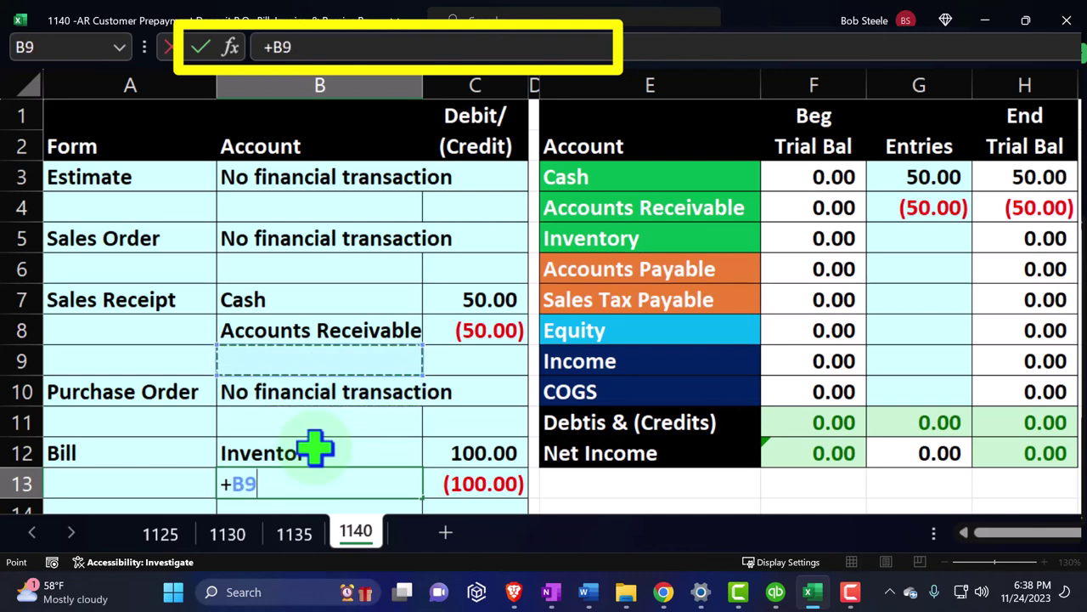
key(Right)
key(Right)
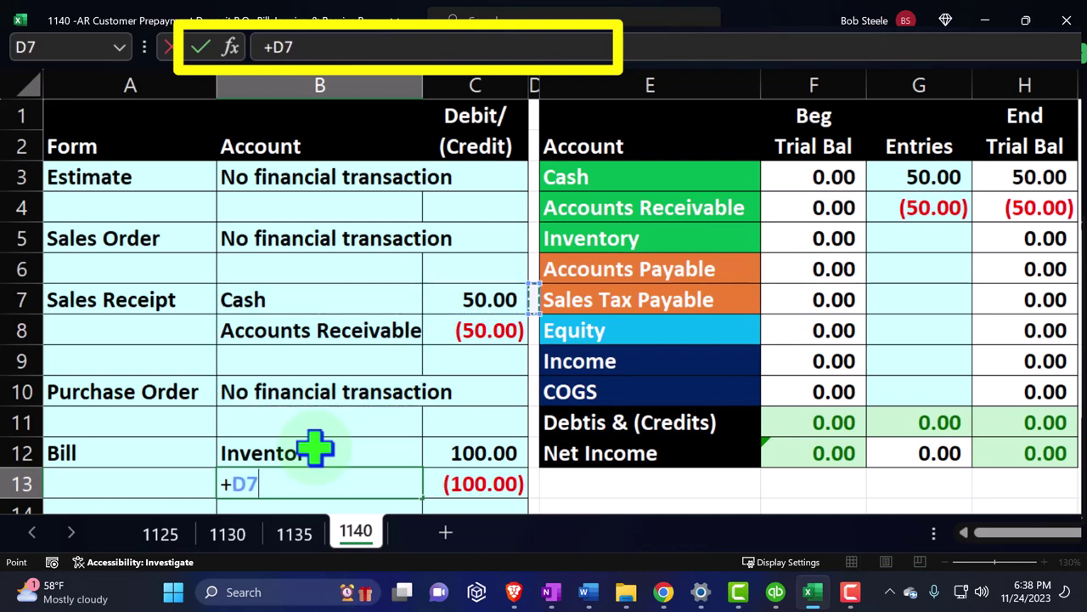
key(Right)
key(Up)
key(Return)
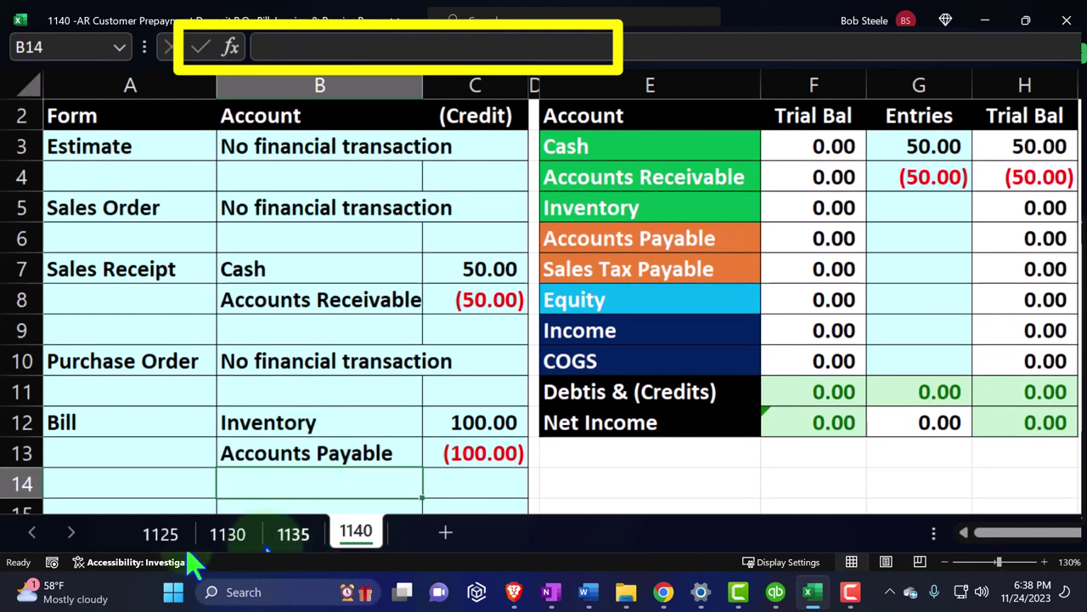
Step: Compare the Bill entry with worksheet 1130, and link the Inventory entry in G5 on worksheet 1140 to the Bill's debit amount in C12
click(229, 533)
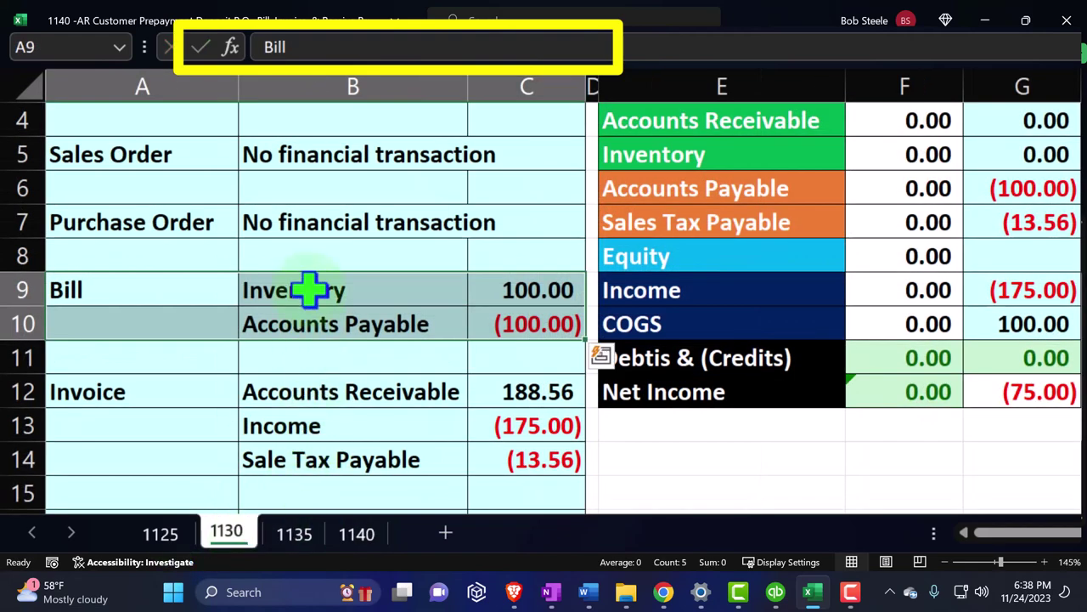
click(356, 533)
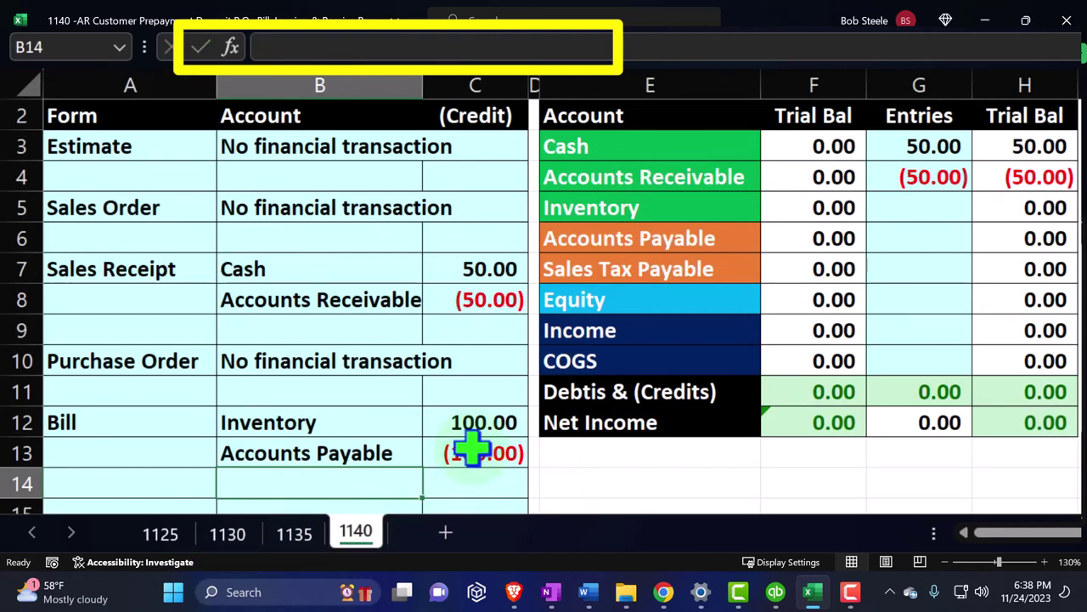
click(474, 416)
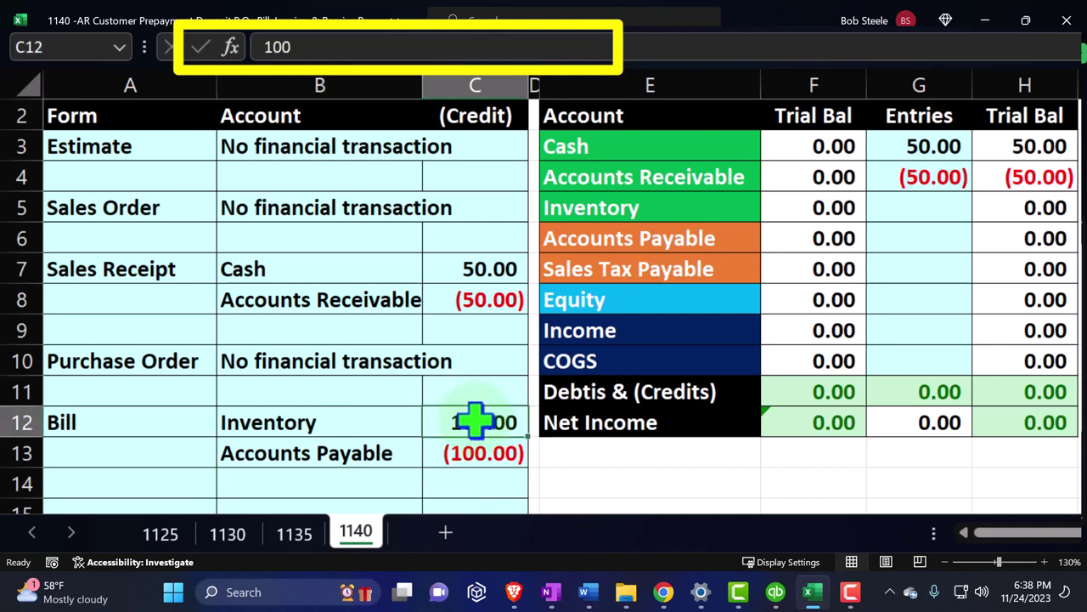
key(Up)
key(Up)
key(Up)
key(Right)
key(Right)
key(Right)
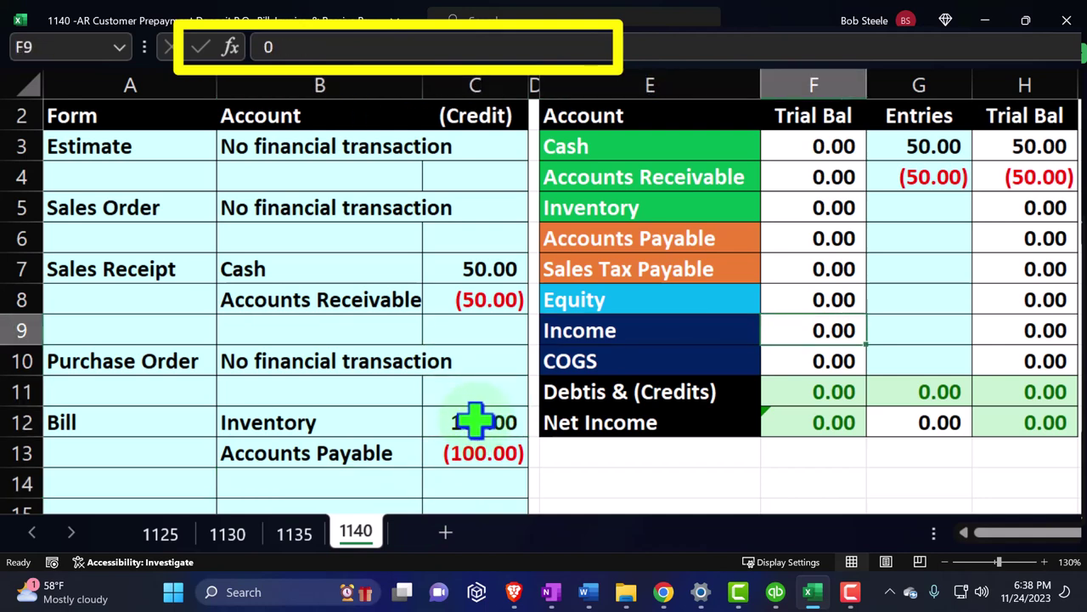
key(Right)
key(Up)
key(Up)
key(Up)
key(Up)
text(=)
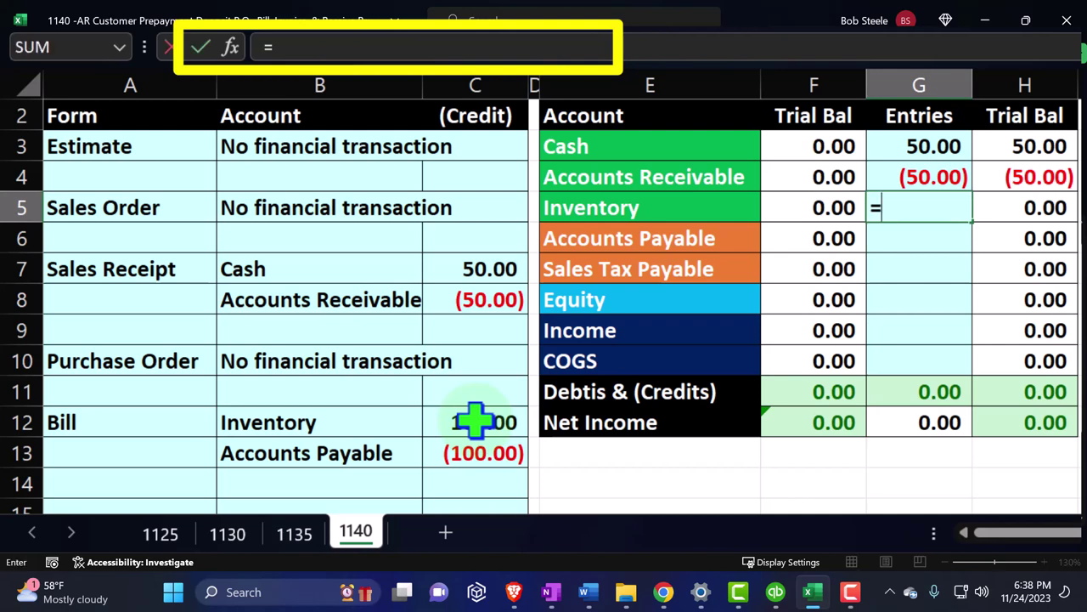
key(Down)
key(Down)
key(Down)
key(Down)
key(Down)
key(Left)
key(Left)
key(Left)
key(Left)
key(Down)
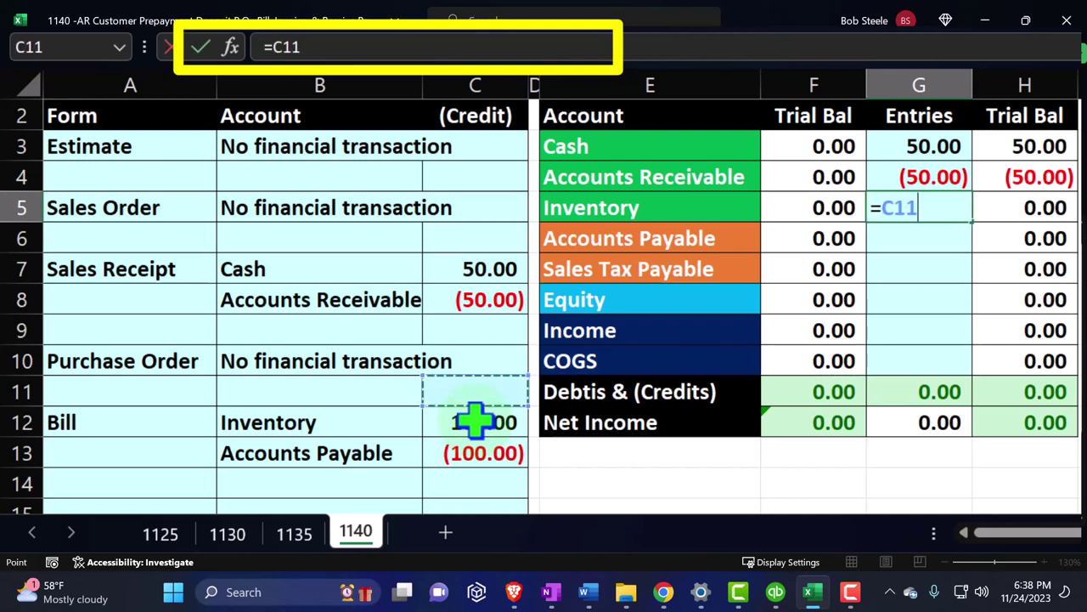
key(Down)
key(Return)
key(Down)
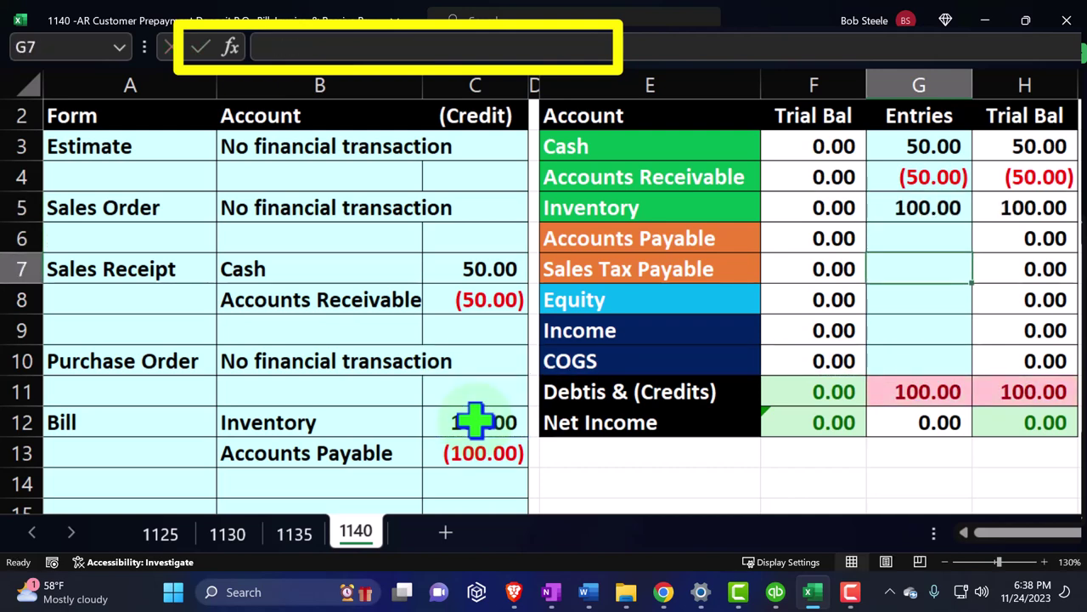
Step: Link the Accounts Payable entry in G6 to the Bill's credit amount in C13, and review the Inventory and Accounts Payable trial balance rows
click(923, 238)
text(=)
key(Down)
key(Down)
key(Down)
key(Down)
key(Down)
key(Down)
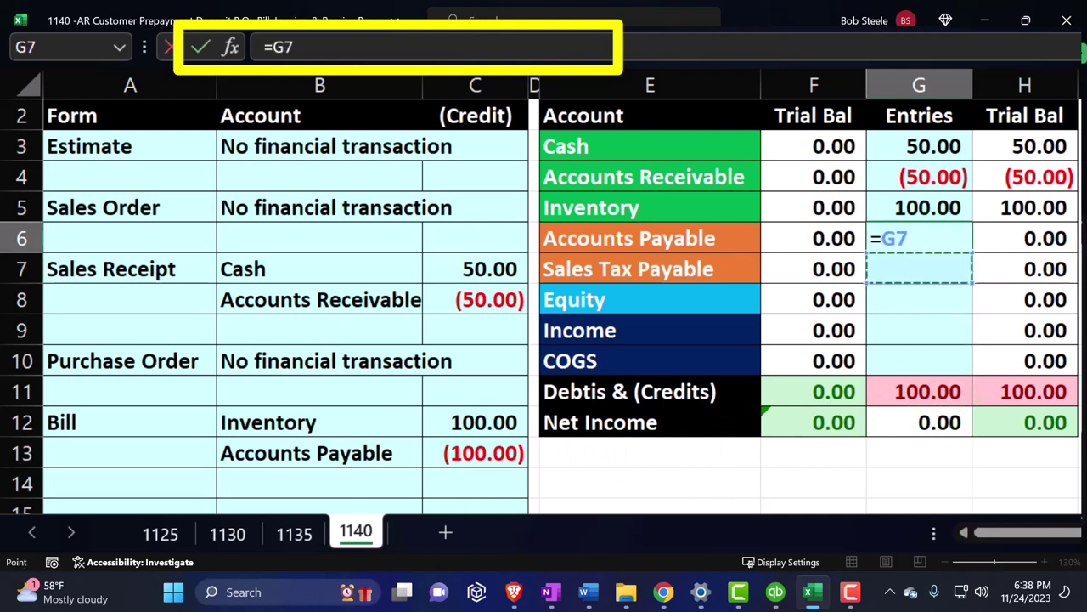
key(Left)
key(Left)
key(Left)
key(Left)
key(Down)
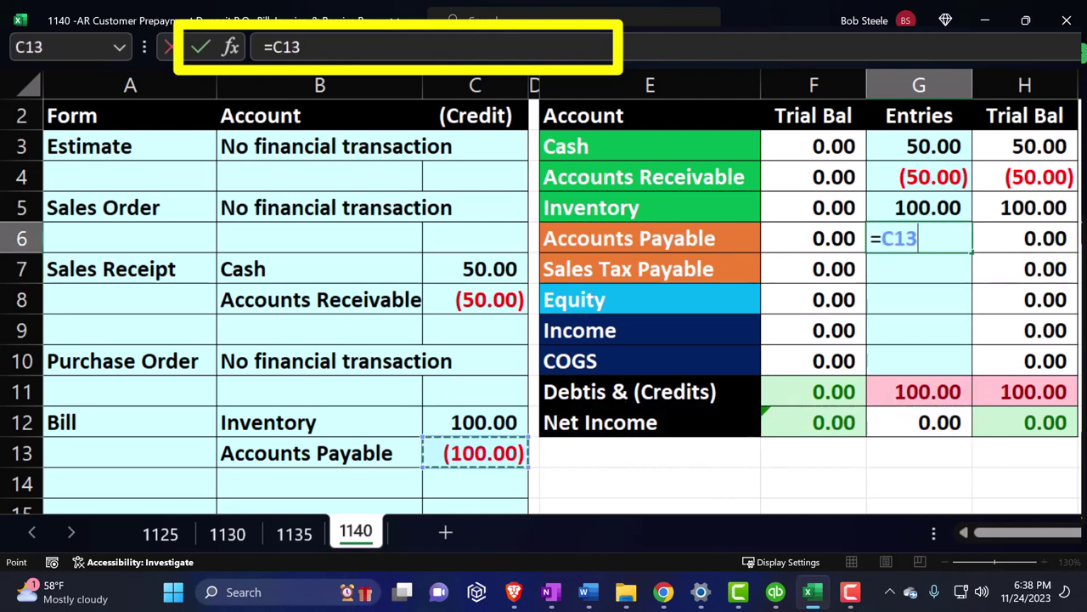
key(Return)
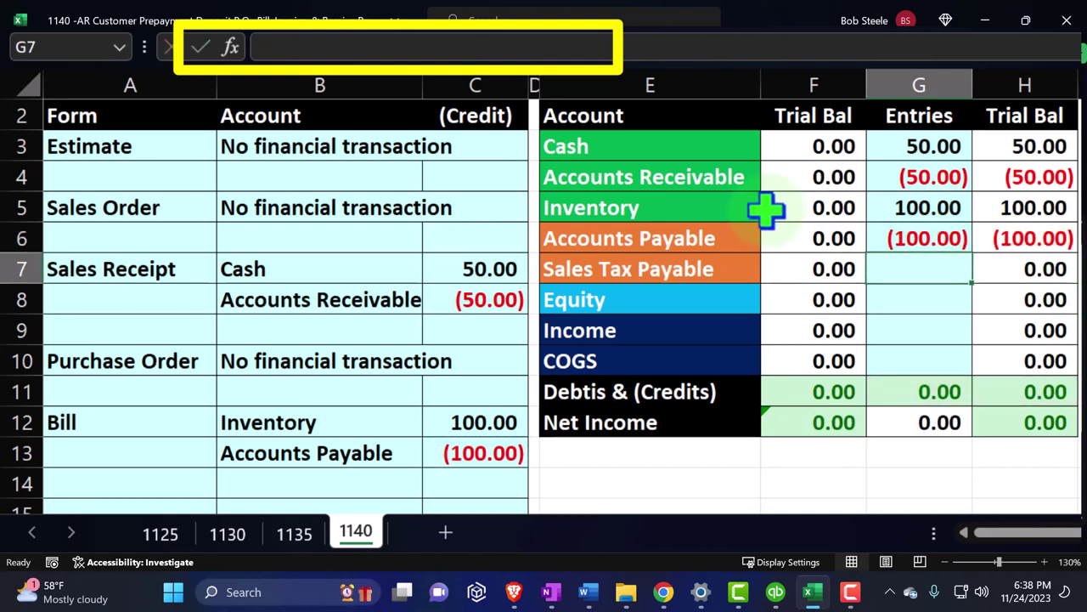
drag(728, 209, 1001, 207)
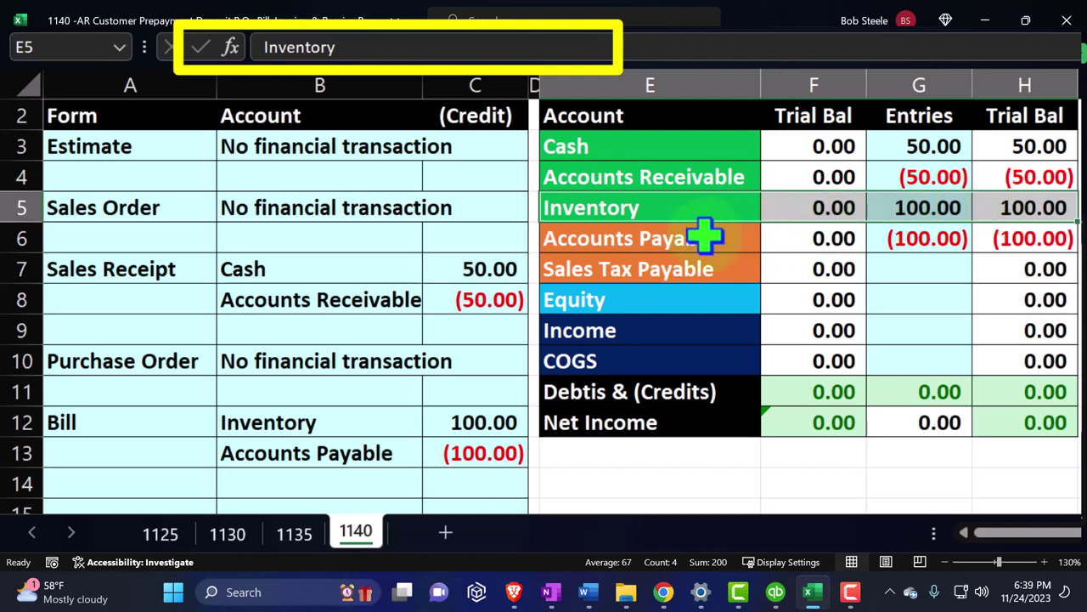
drag(704, 234, 990, 236)
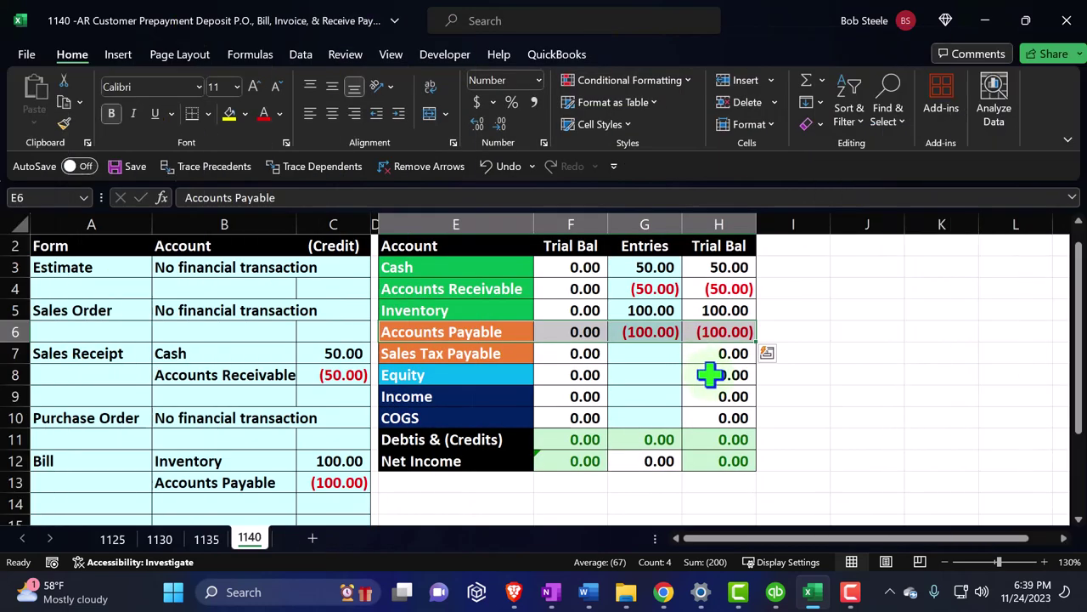
Step: Switch to QuickBooks, restore the Enter Bills window to a smaller size and move it up within the workspace
click(776, 593)
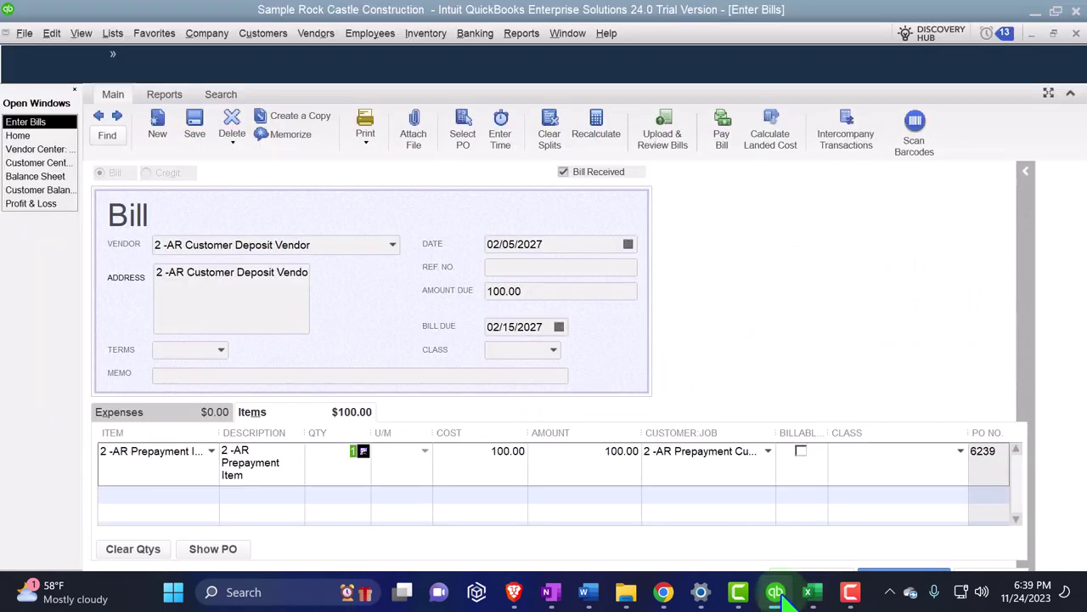
click(1054, 33)
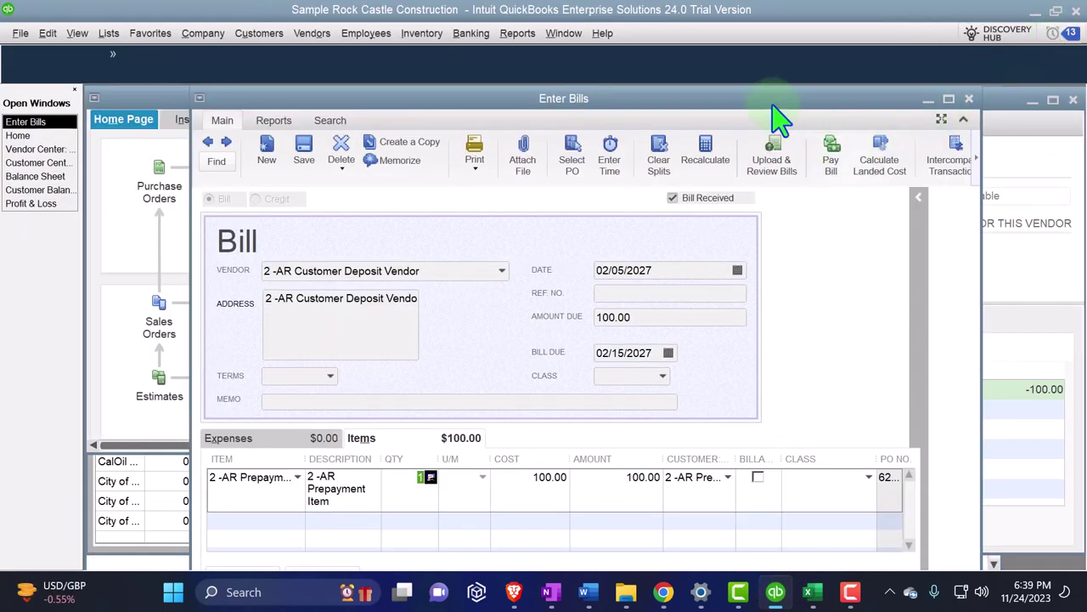
drag(771, 104, 744, 85)
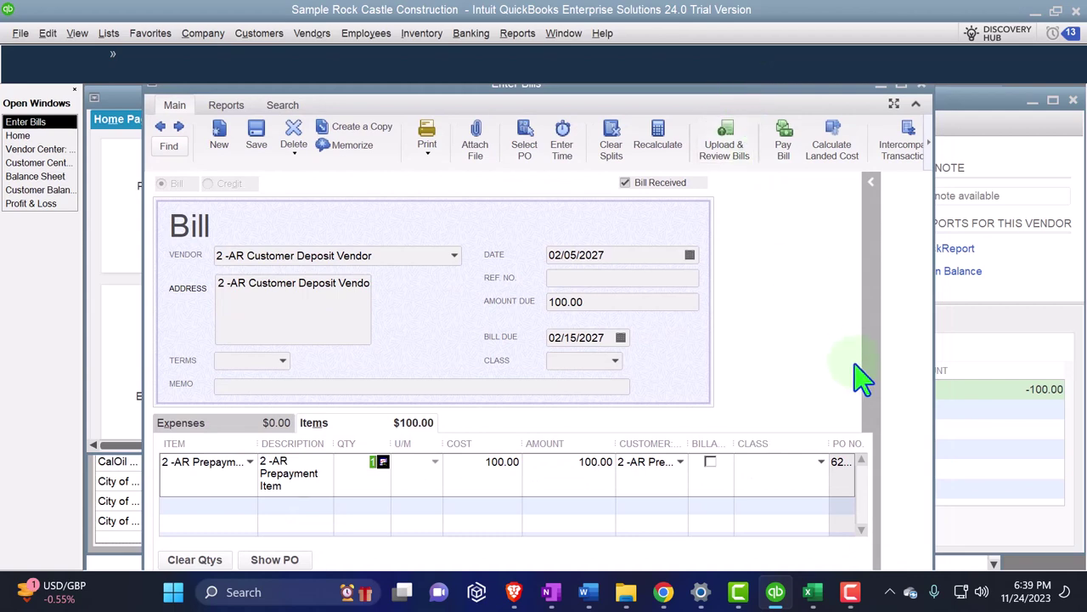
Step: Set the Windows display scale to 125%, then save and close the vendor bill in the maximized Enter Bills window
click(700, 592)
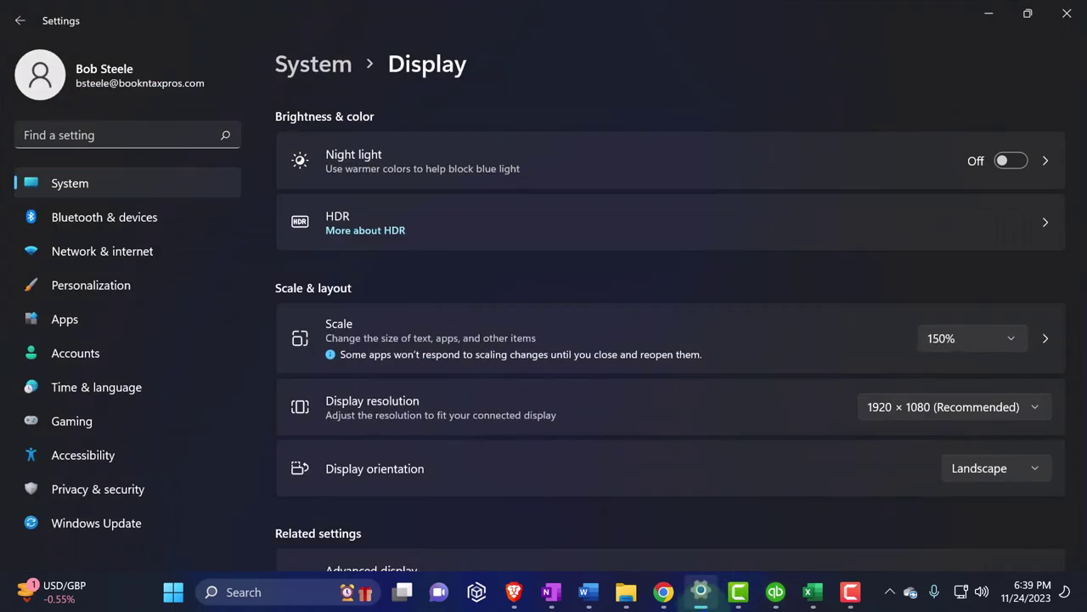
click(947, 340)
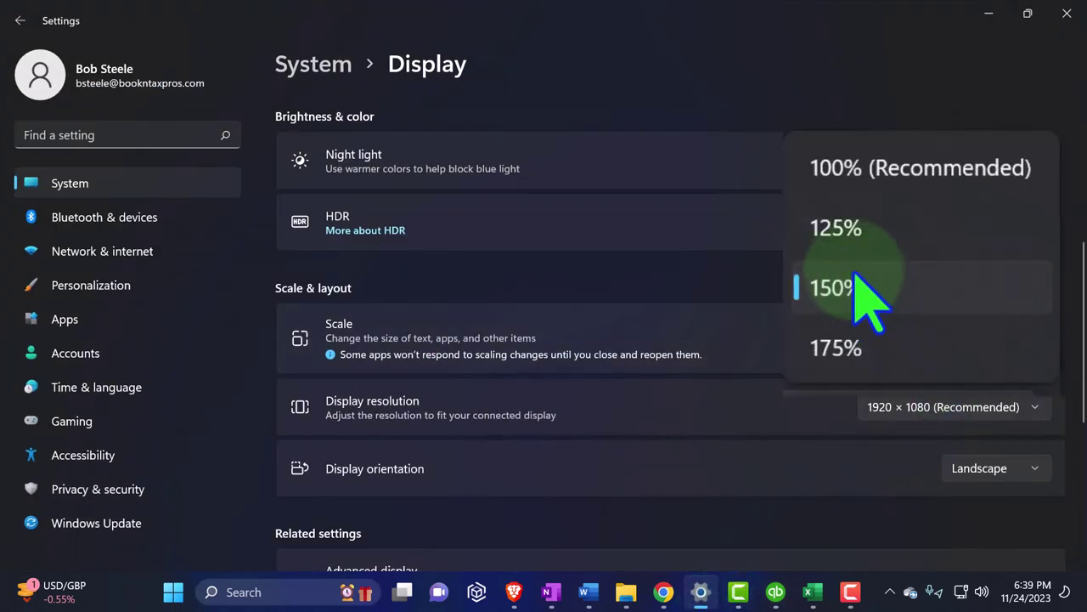
click(837, 231)
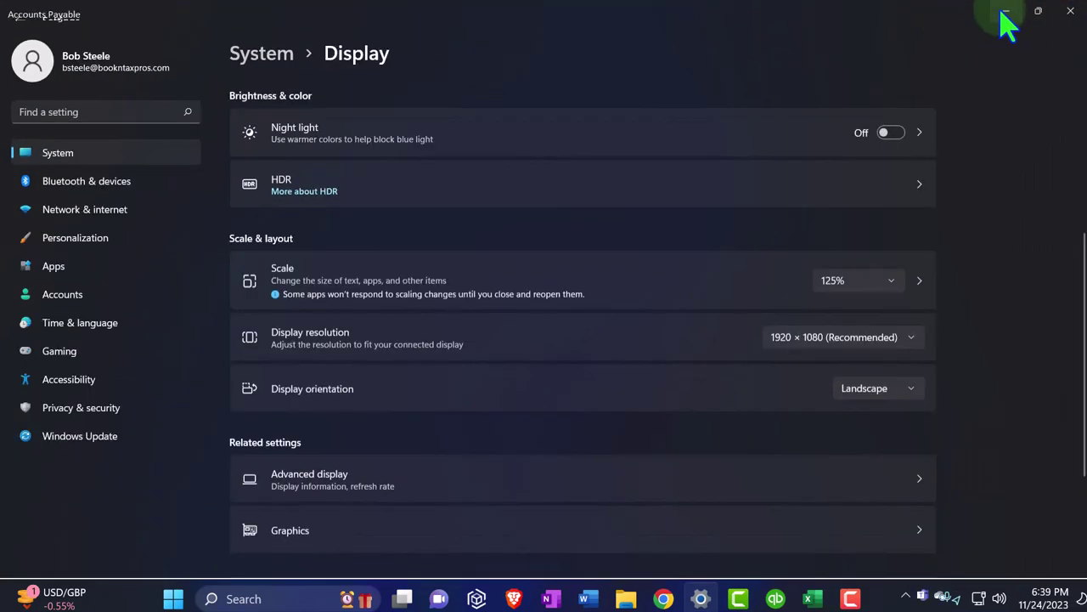
click(1007, 17)
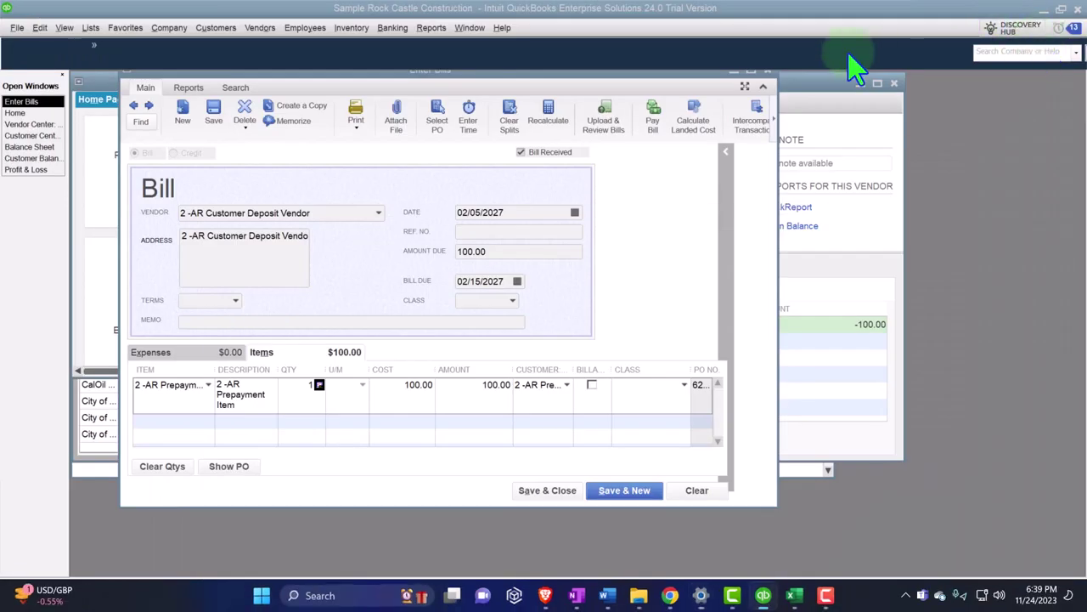
click(751, 71)
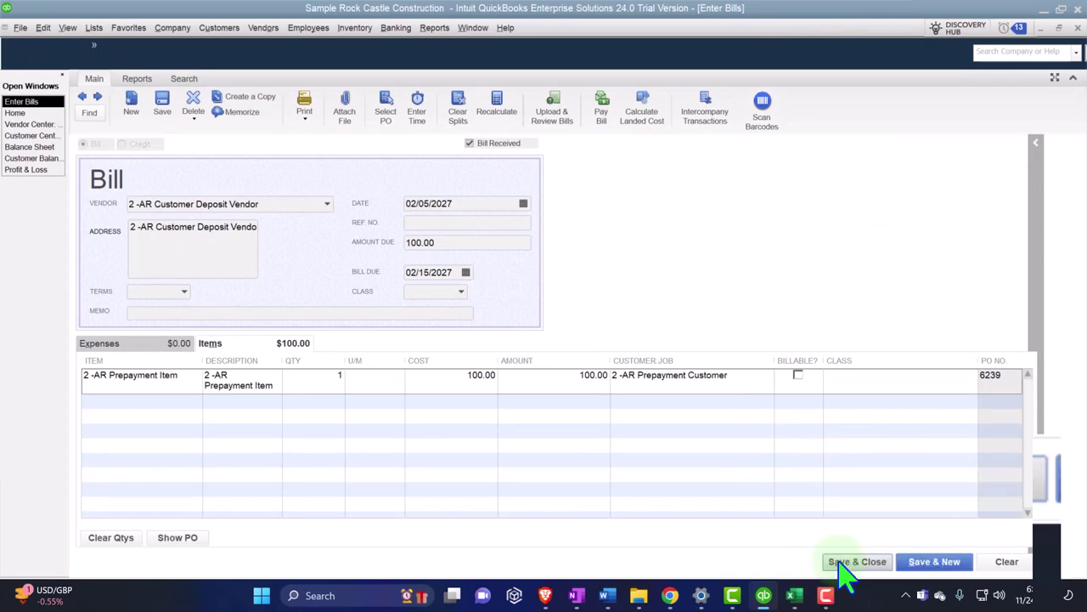
click(846, 560)
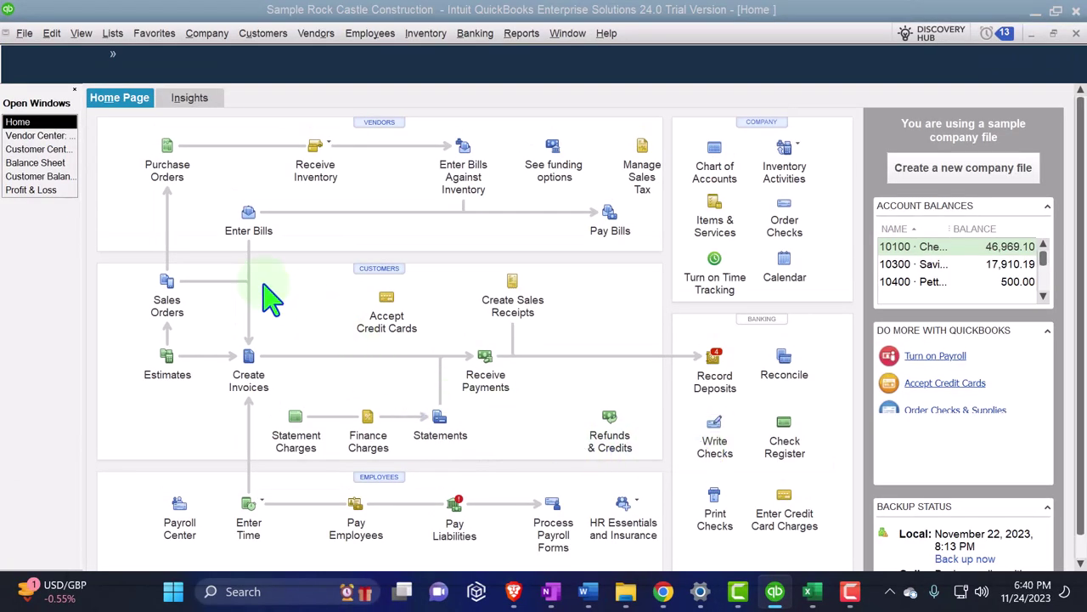
Step: Open the Balance Sheet, examine the 02/05/2027 bill in the Accounts Payable transaction detail, and return to the Balance Sheet
click(104, 289)
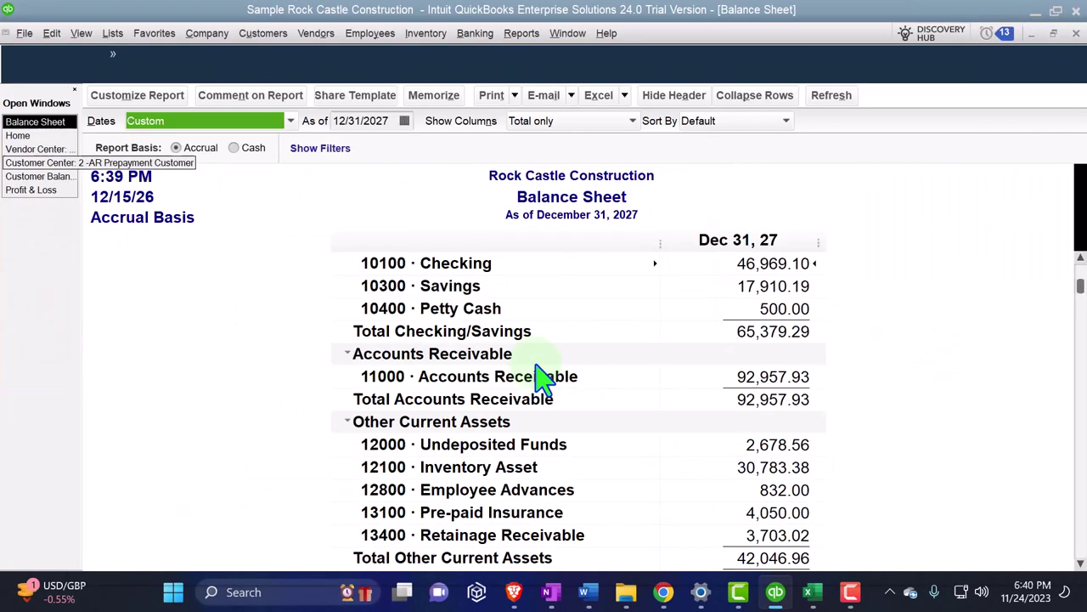
scroll(526, 276, down, 4)
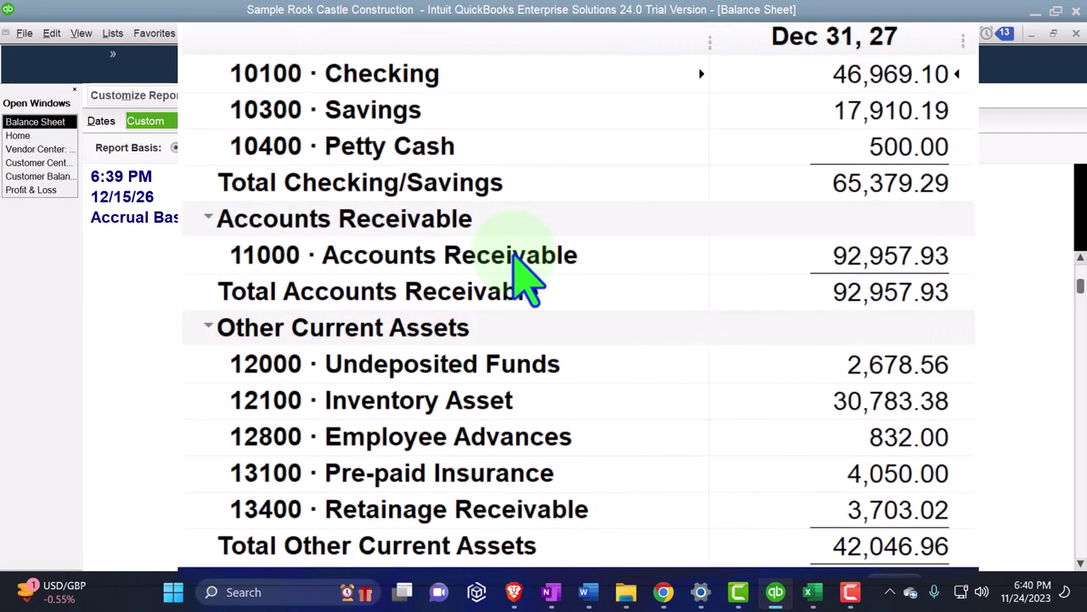
scroll(525, 281, down, 5)
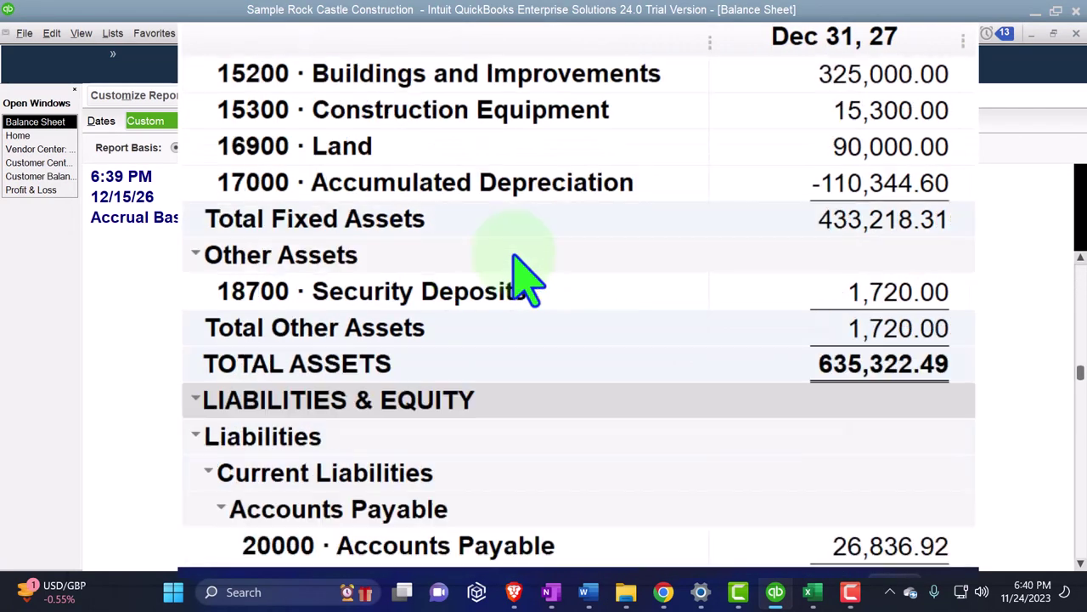
scroll(525, 293, down, 3)
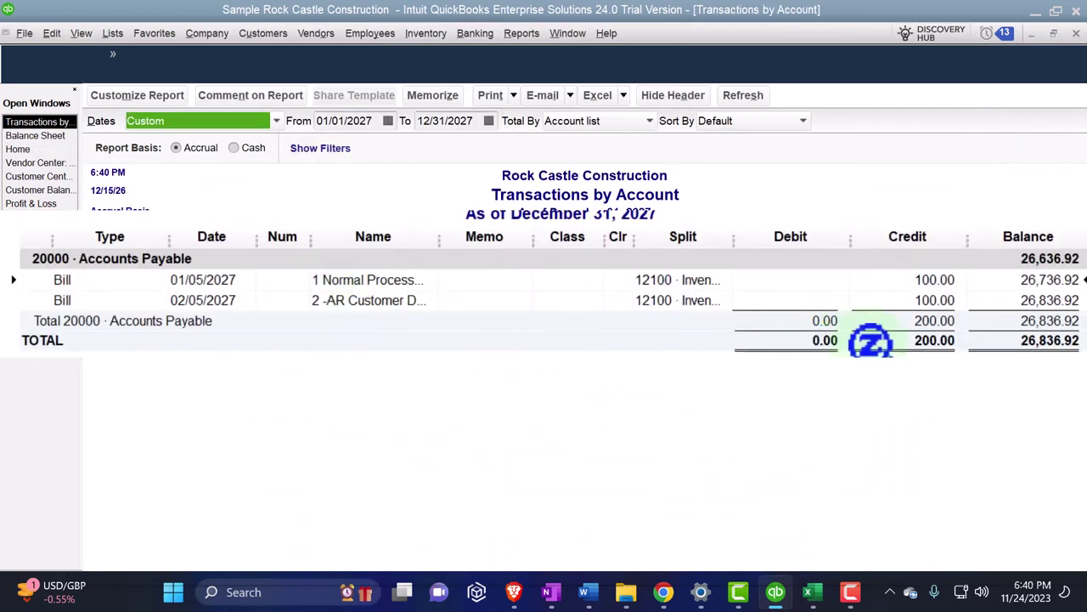
click(935, 301)
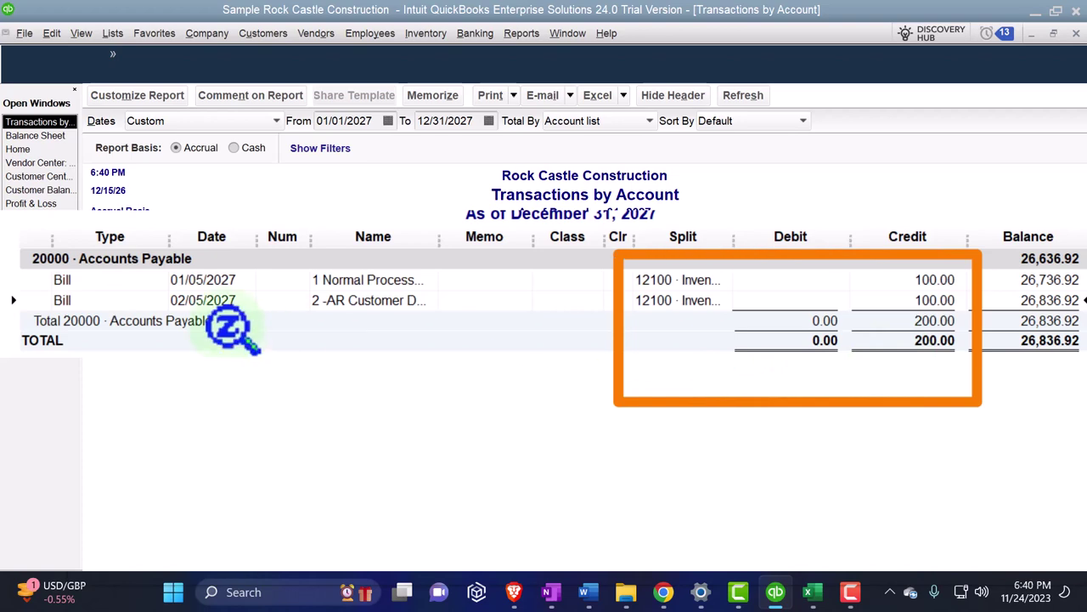
click(1077, 33)
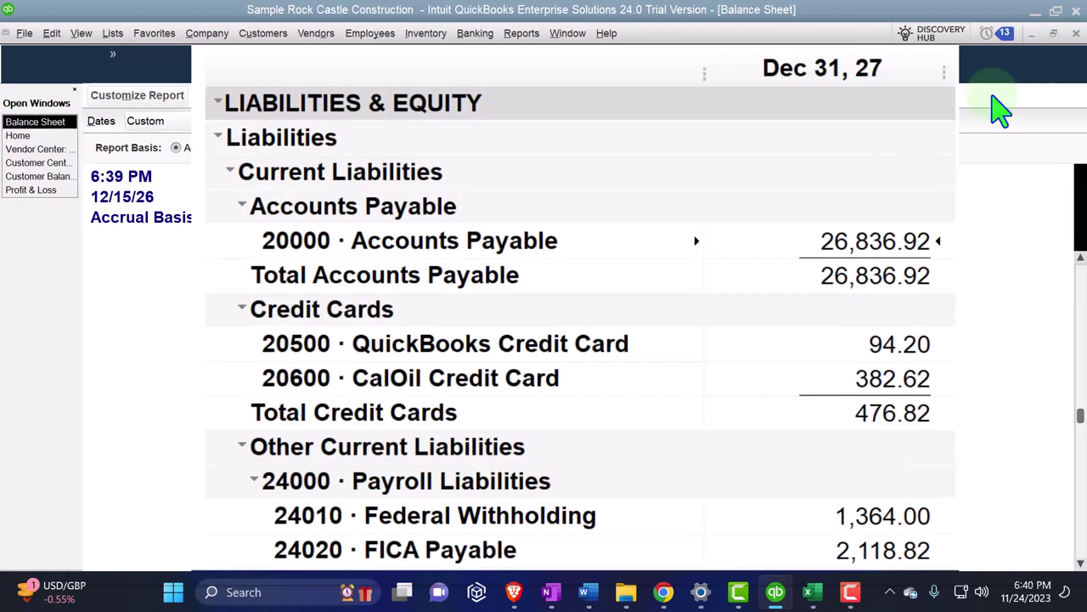
Step: Examine the transactions behind the Balance Sheet's Inventory Asset balance for the vendor bill, and close the detail report
scroll(570, 315, up, 5)
scroll(569, 299, up, 4)
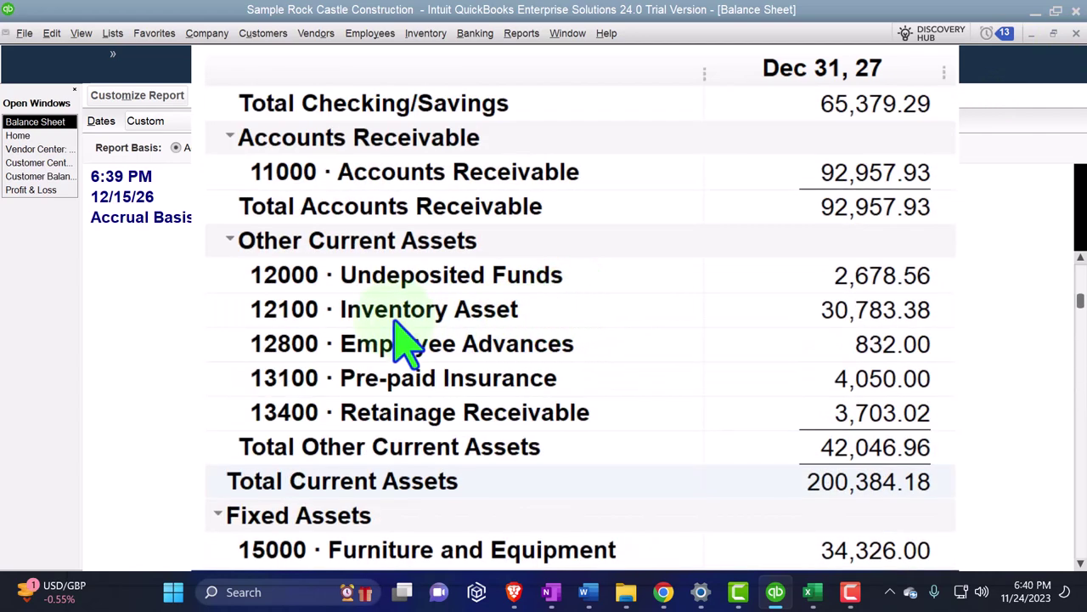
double_click(770, 401)
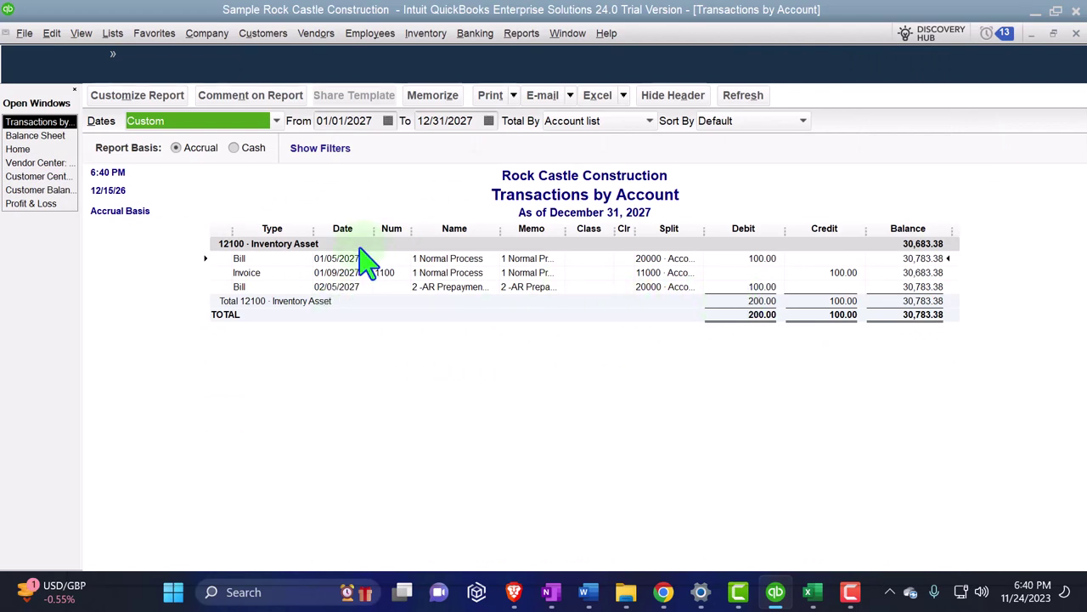
click(1075, 33)
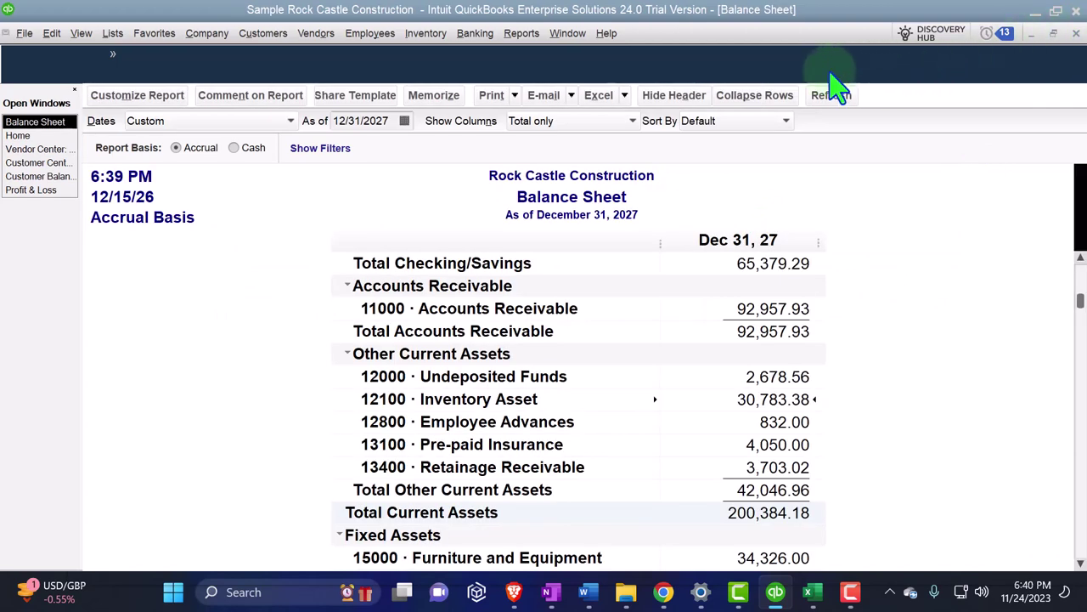
Step: Run the Inventory Valuation Summary report as of 12/31/2027 to check the prepayment item's quantity on hand
click(523, 36)
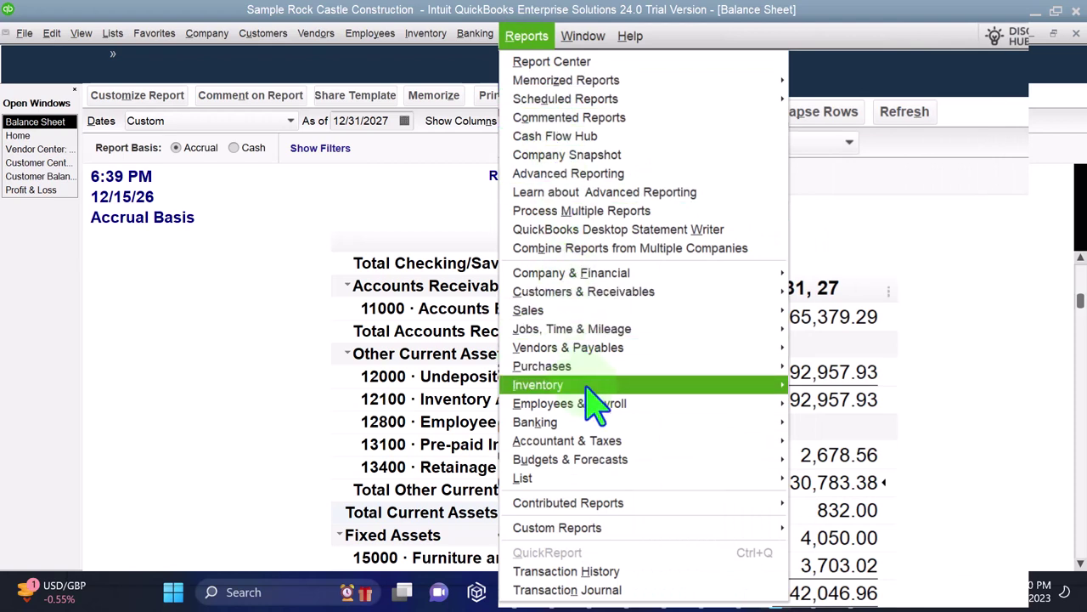
mouse_move(592, 392)
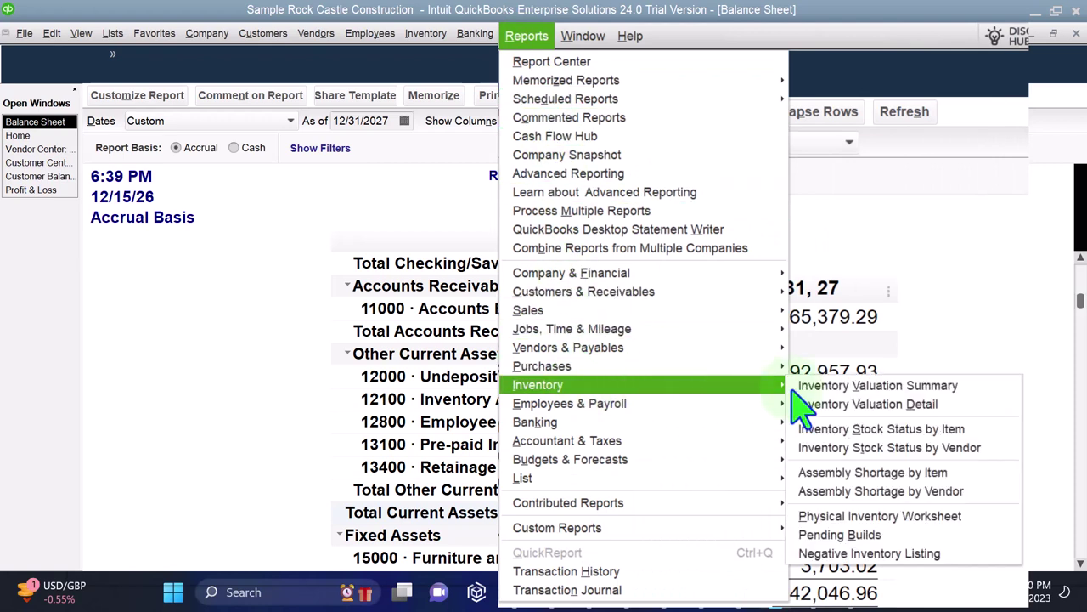
click(861, 387)
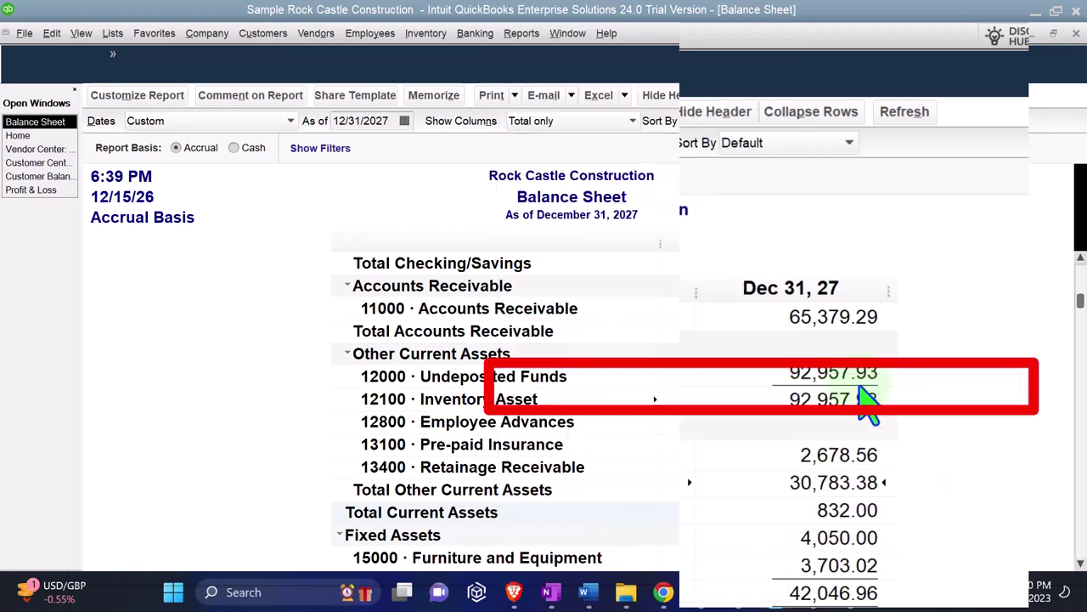
key(Tab)
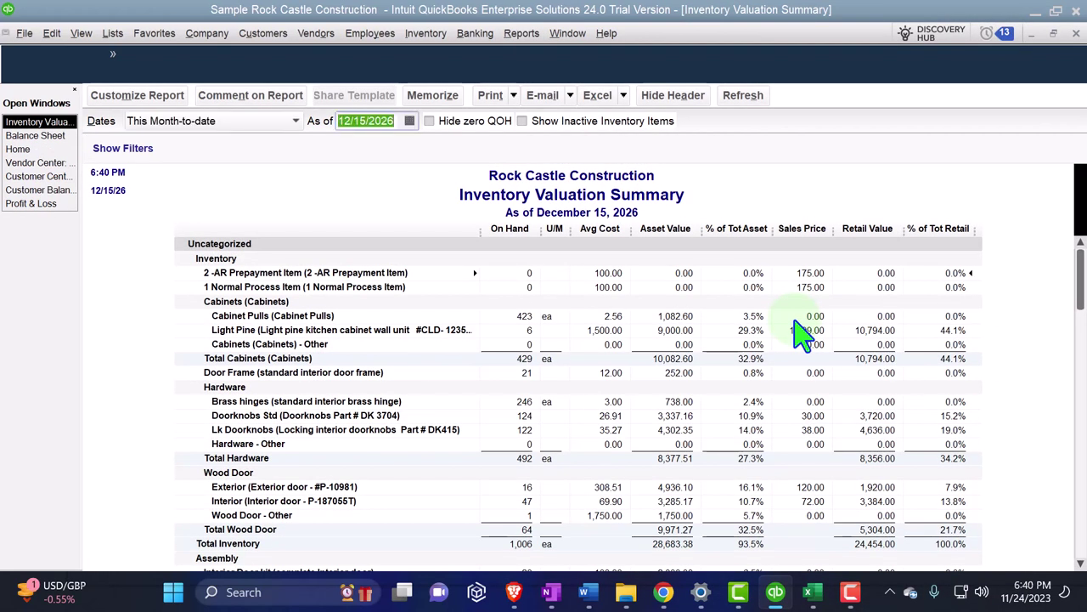
key(Tab)
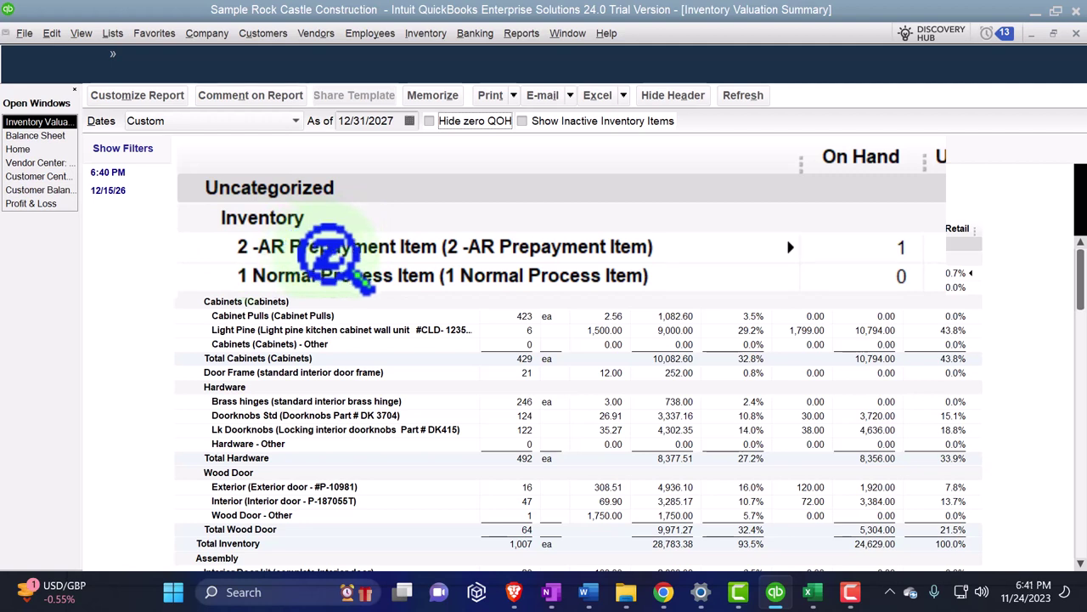
Step: Check the Inventory Valuation Summary's total asset value against the Inventory Asset balance on the Balance Sheet
scroll(513, 432, down, 1)
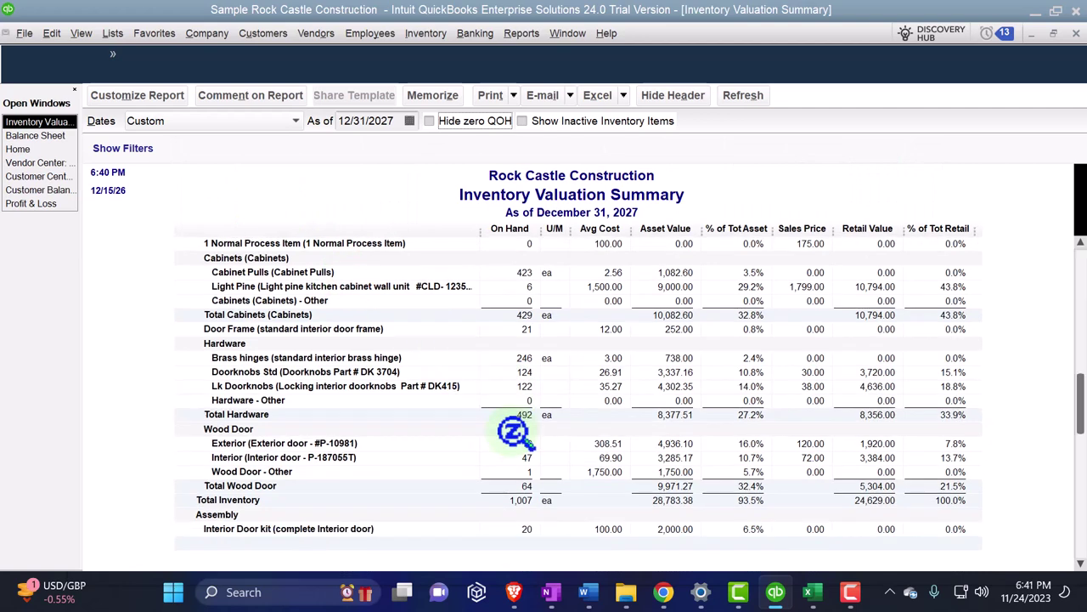
scroll(514, 431, down, 1)
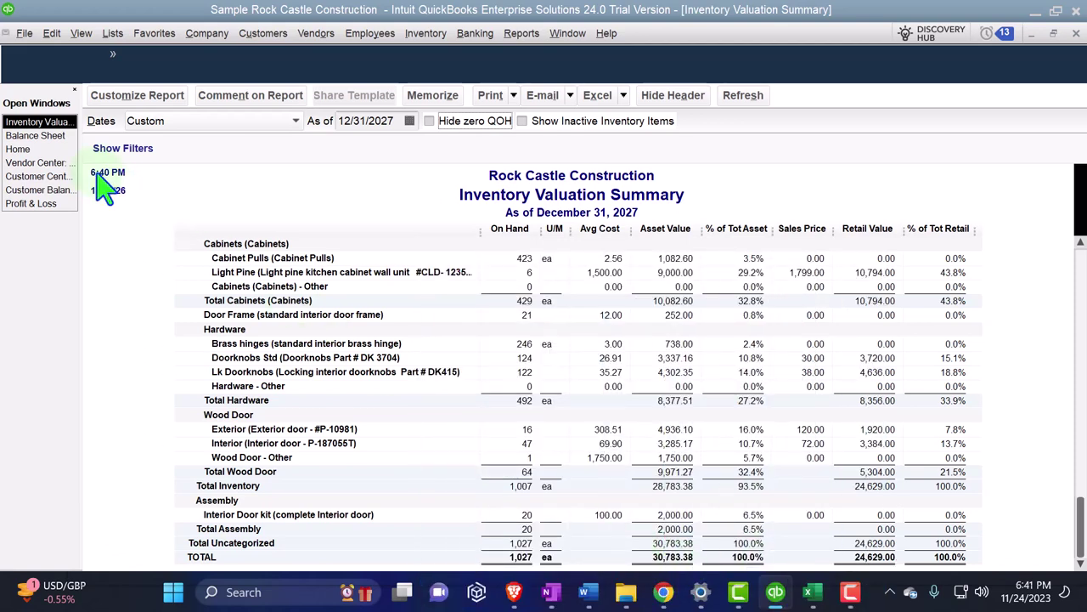
click(47, 139)
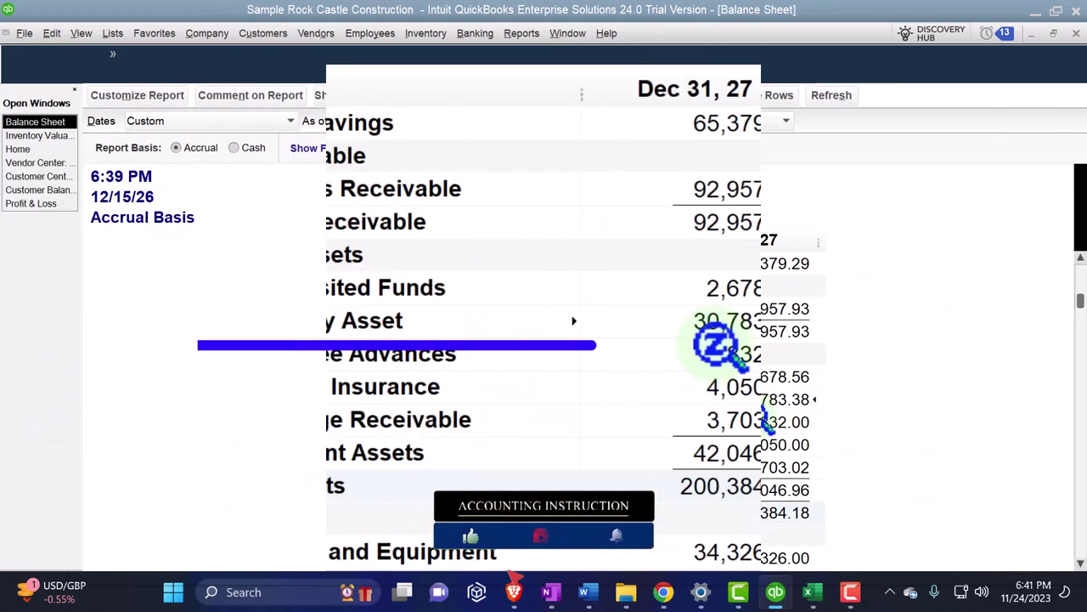
Step: Examine Accounts Payable on the Balance Sheet, and run the Vendor Balance Detail report for all dates to check its grand total
scroll(463, 339, down, 6)
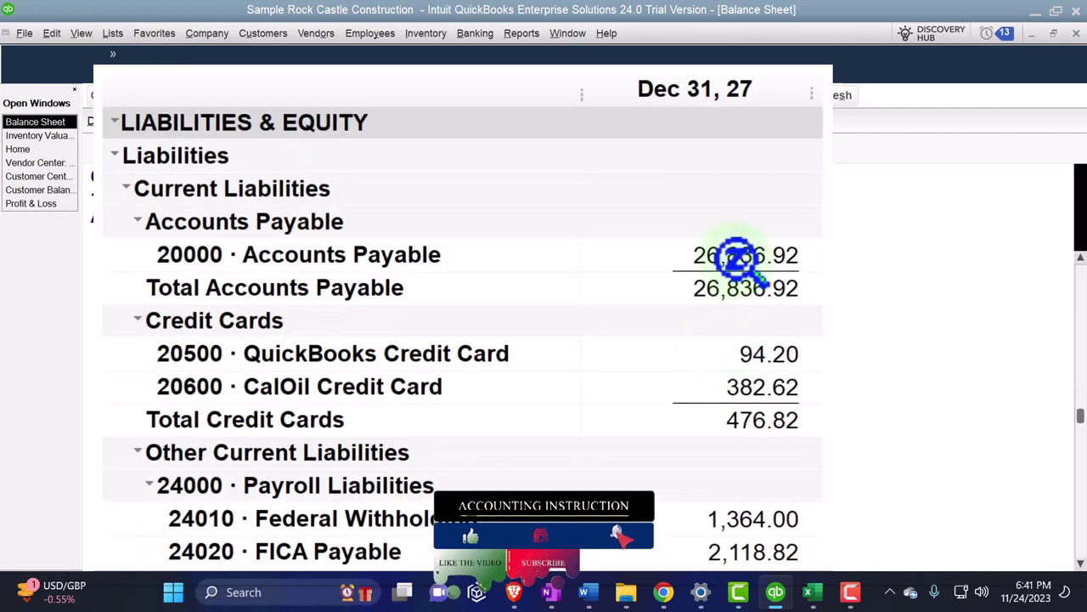
click(522, 35)
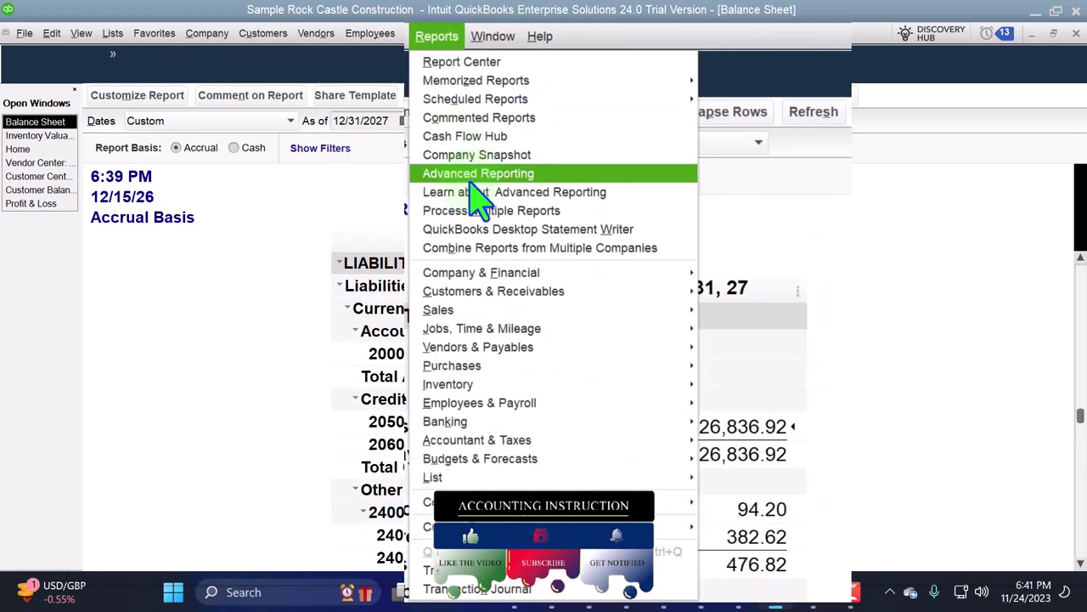
mouse_move(537, 349)
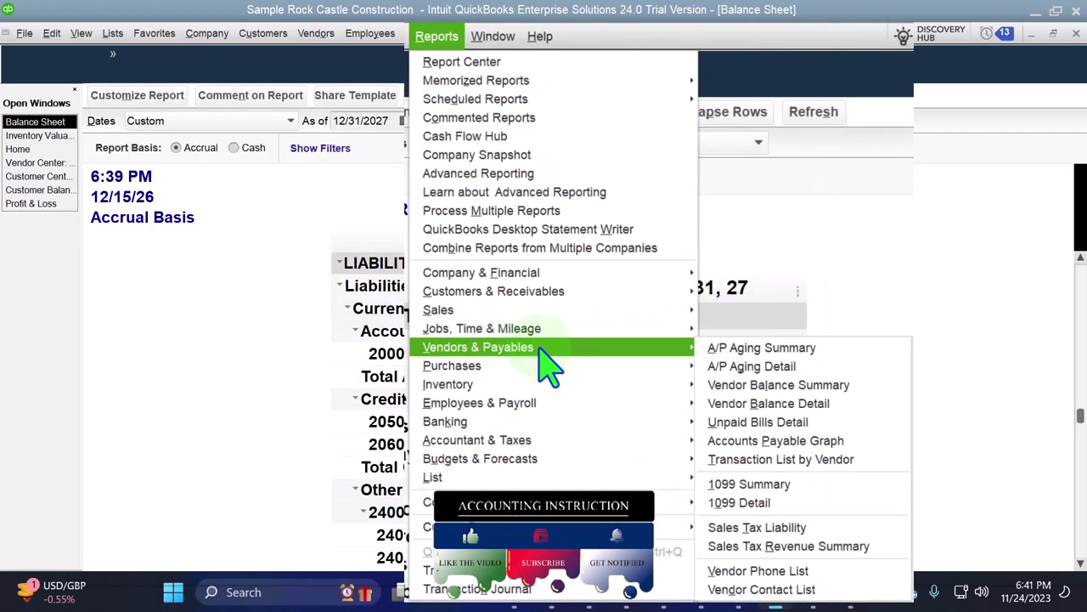
click(756, 404)
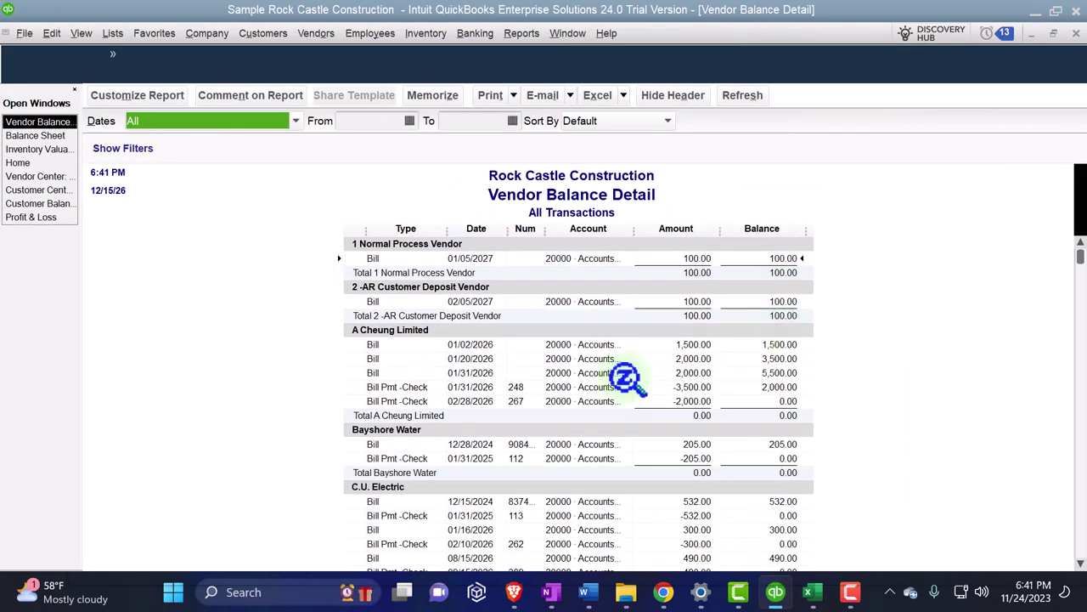
scroll(771, 267, down, 15)
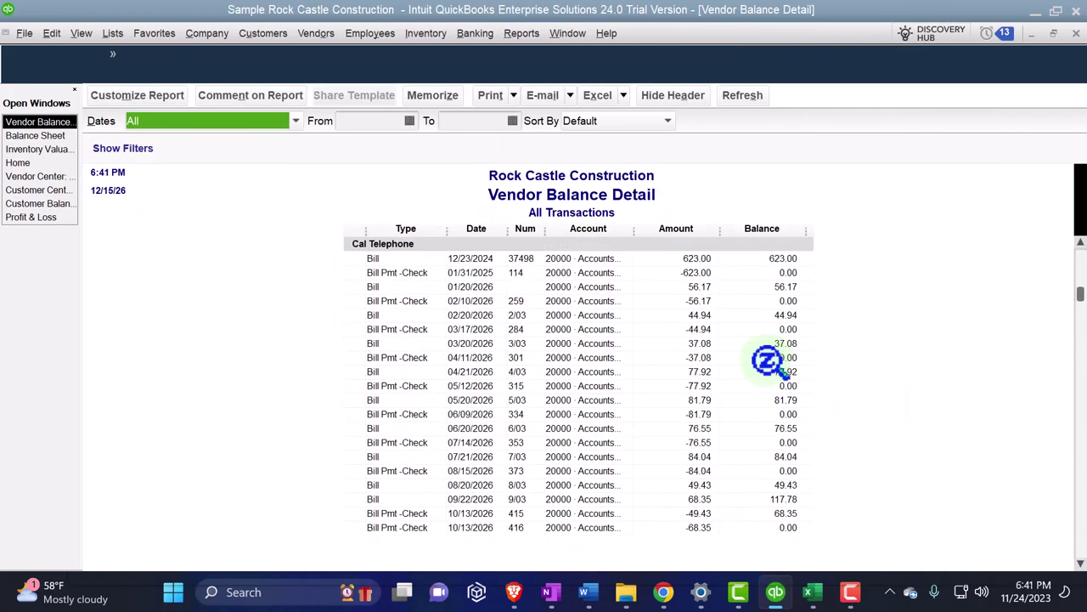
scroll(731, 382, down, 15)
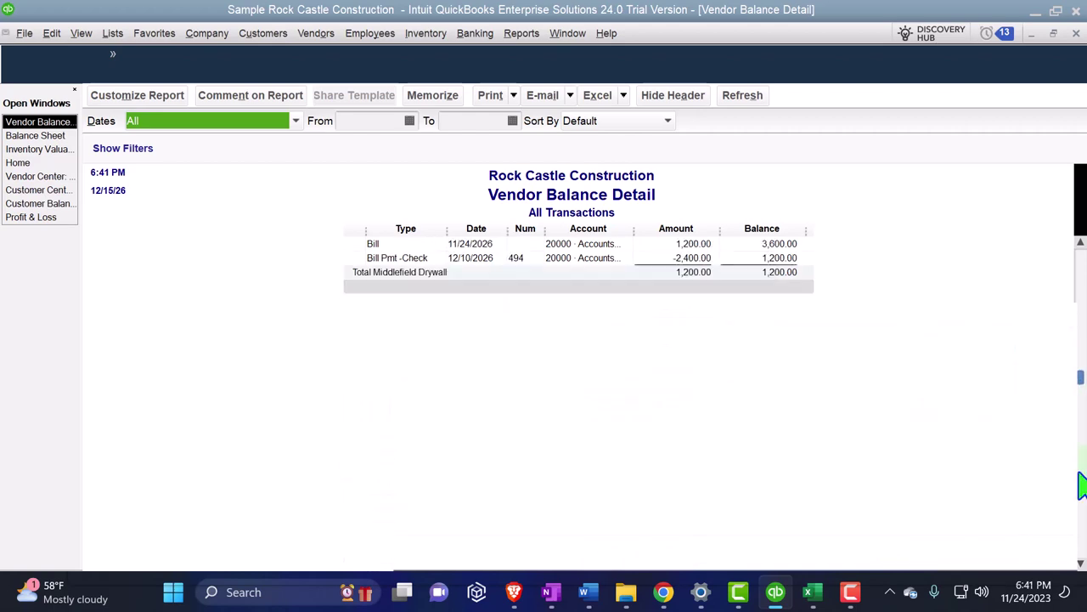
scroll(731, 382, up, 10)
scroll(731, 382, down, 20)
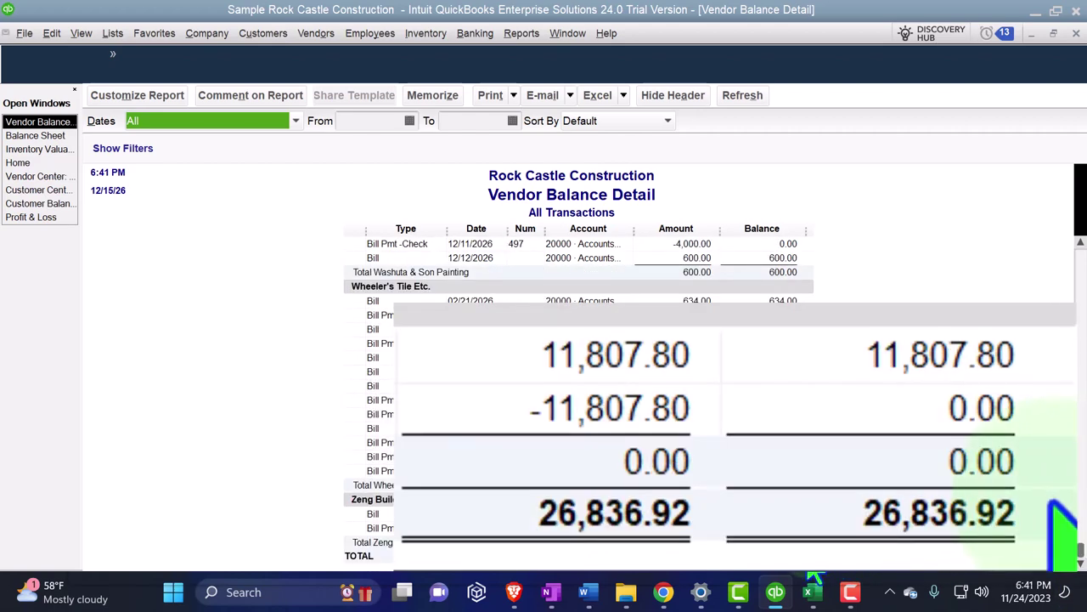
Step: Compare the Accounts Payable balance on the Balance Sheet with the Vendor Balance Detail total, and return to the vendor report
click(35, 135)
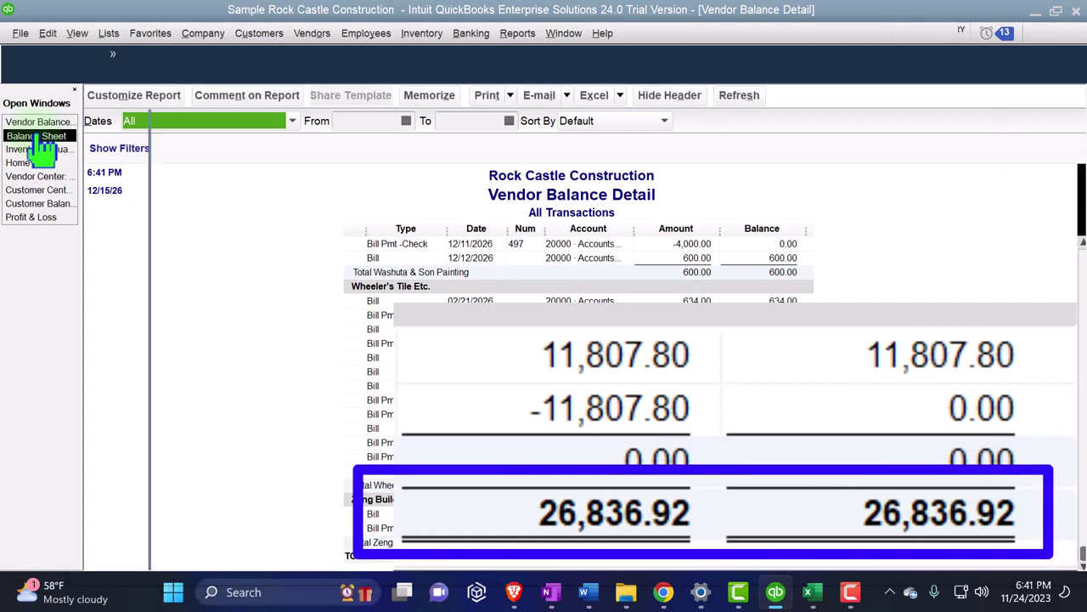
key(super+plus)
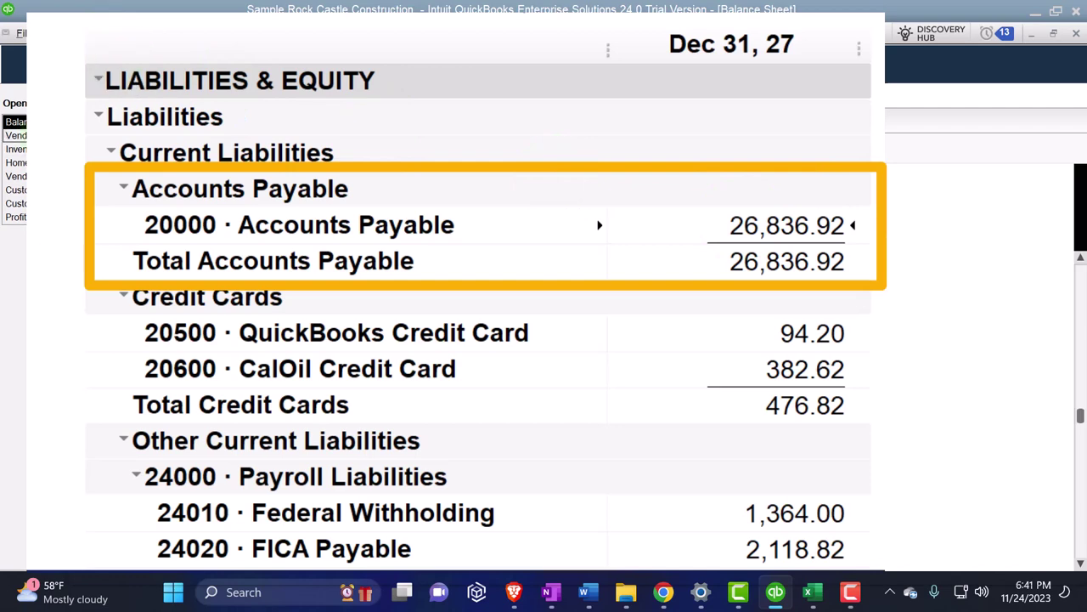
click(35, 135)
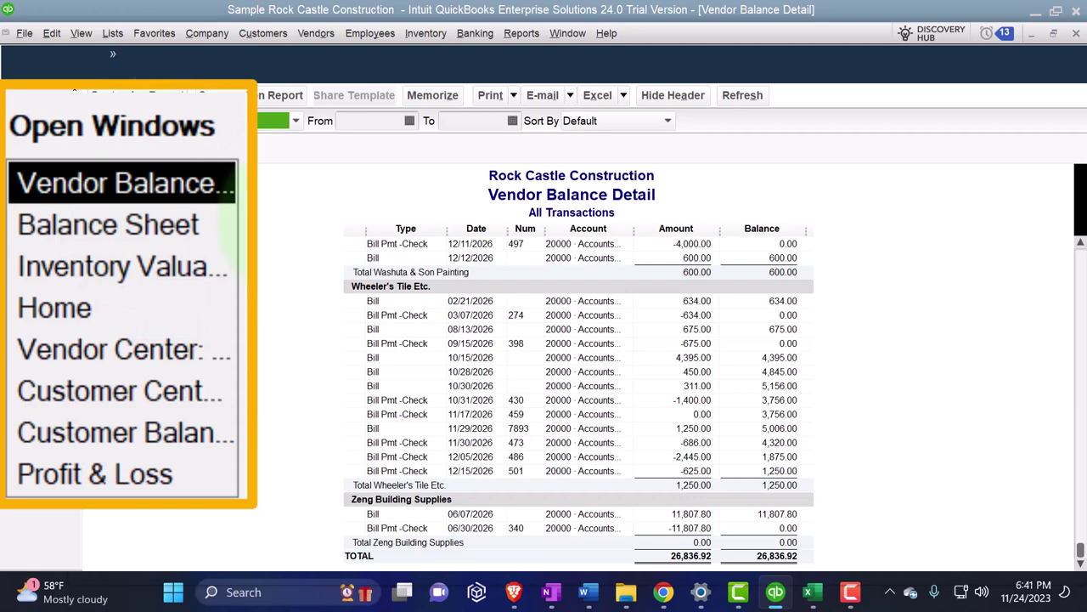
Step: Review the transactions of the 2 -AR Customer Deposit Vendor and of the 2 -AR Prepayment Customer in their centers
click(35, 164)
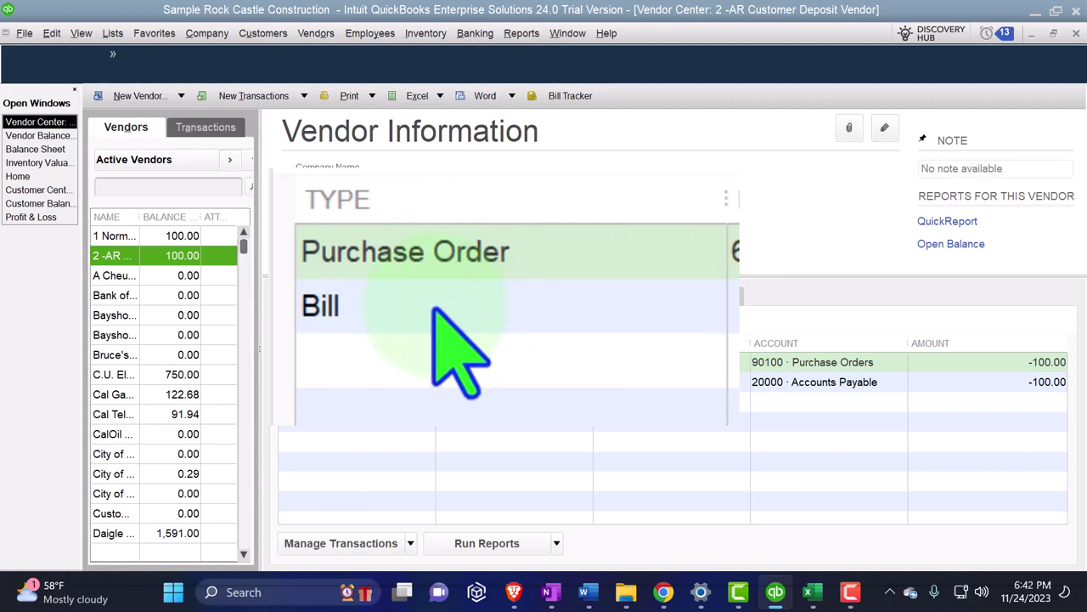
click(38, 178)
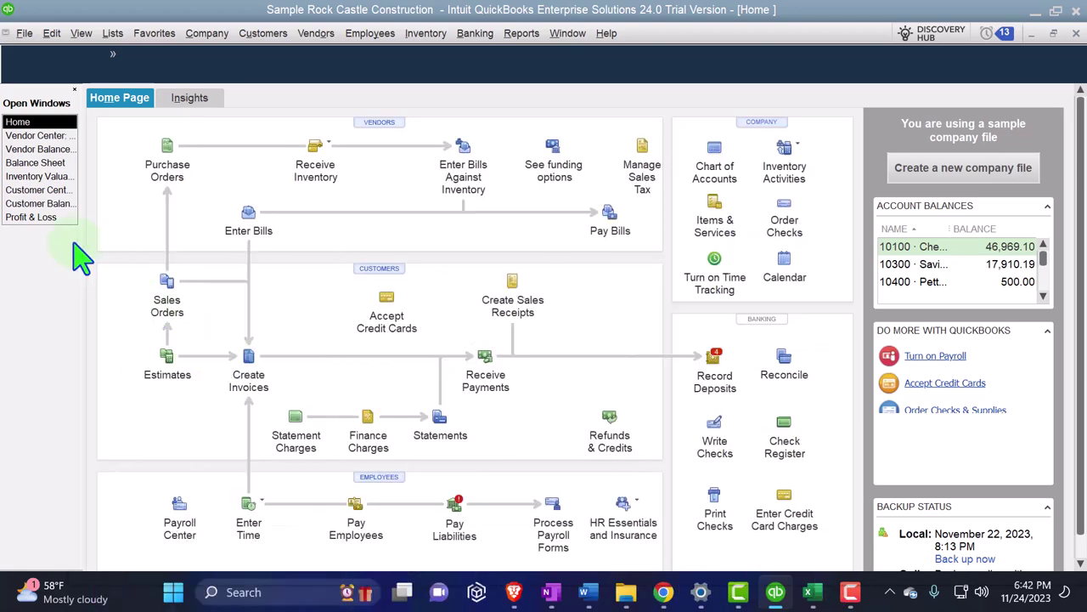
click(37, 195)
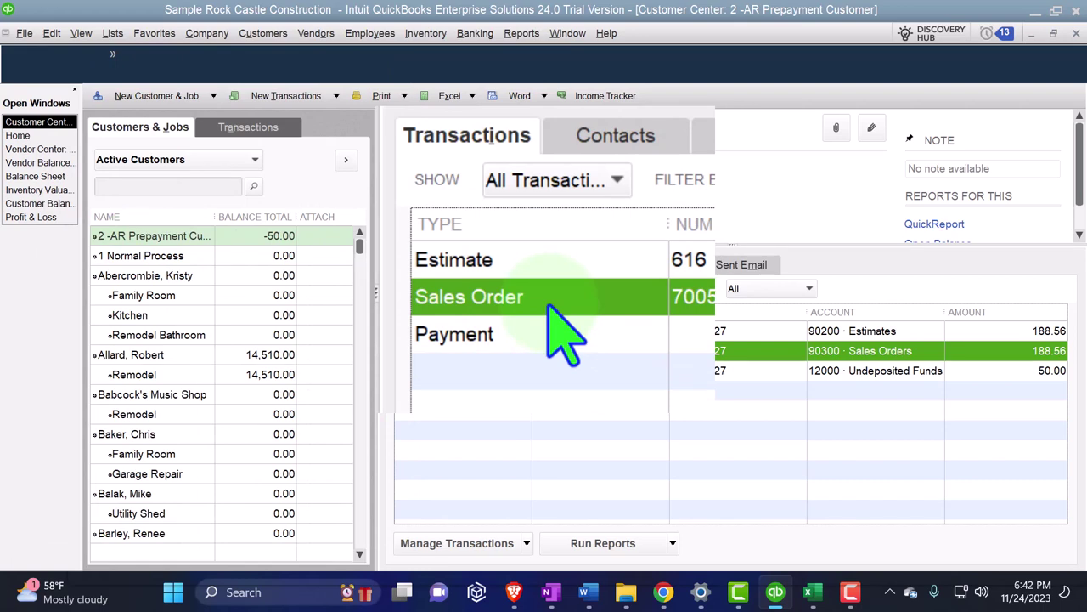
Step: Open the prepayment customer's sales order 7005 and create an invoice for all of the sales order
double_click(468, 352)
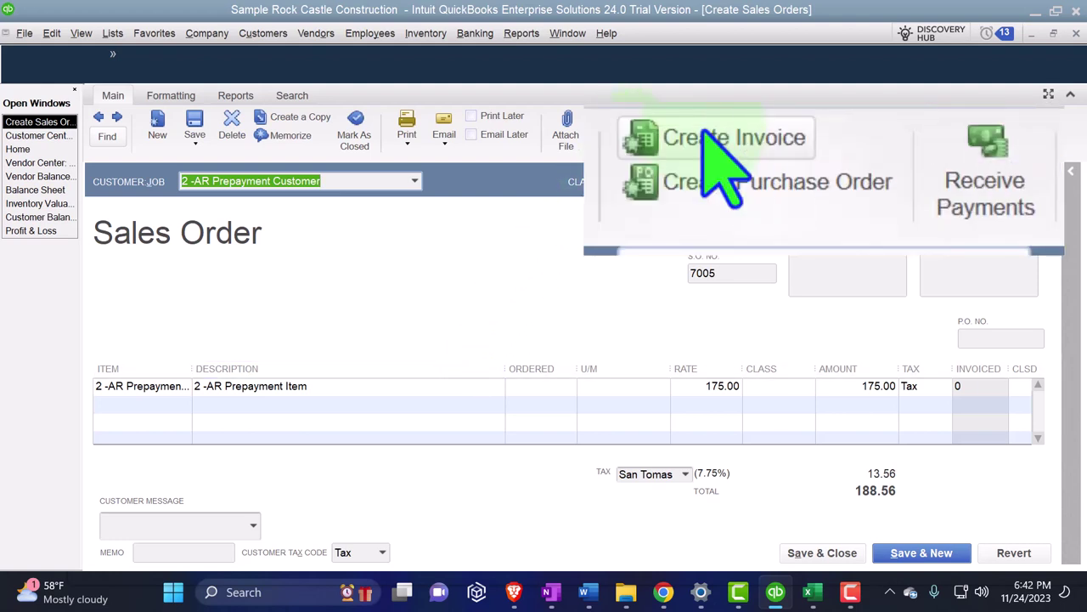
click(637, 119)
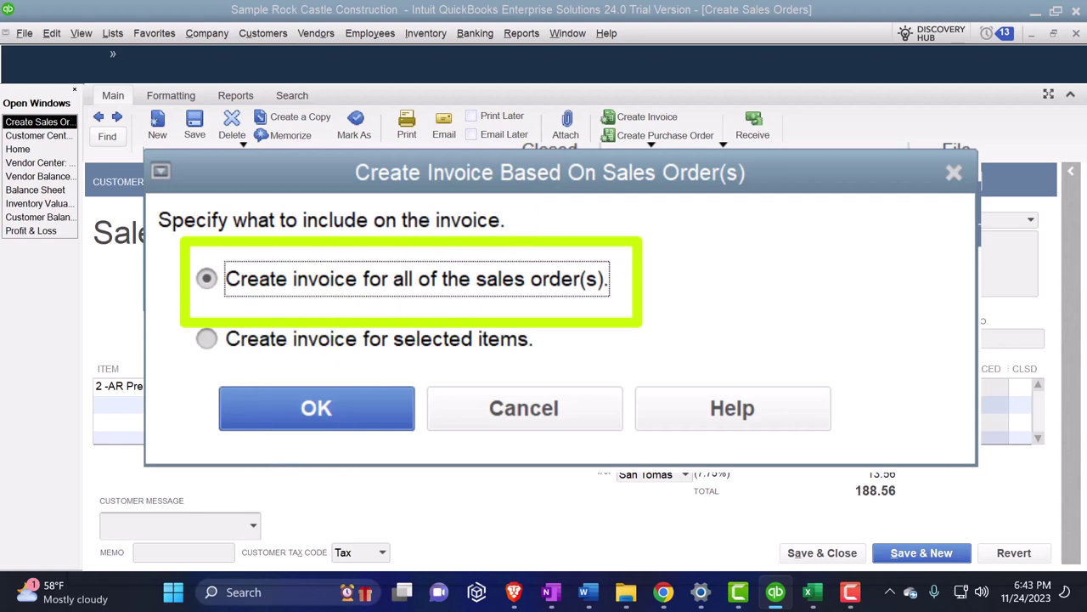
click(364, 436)
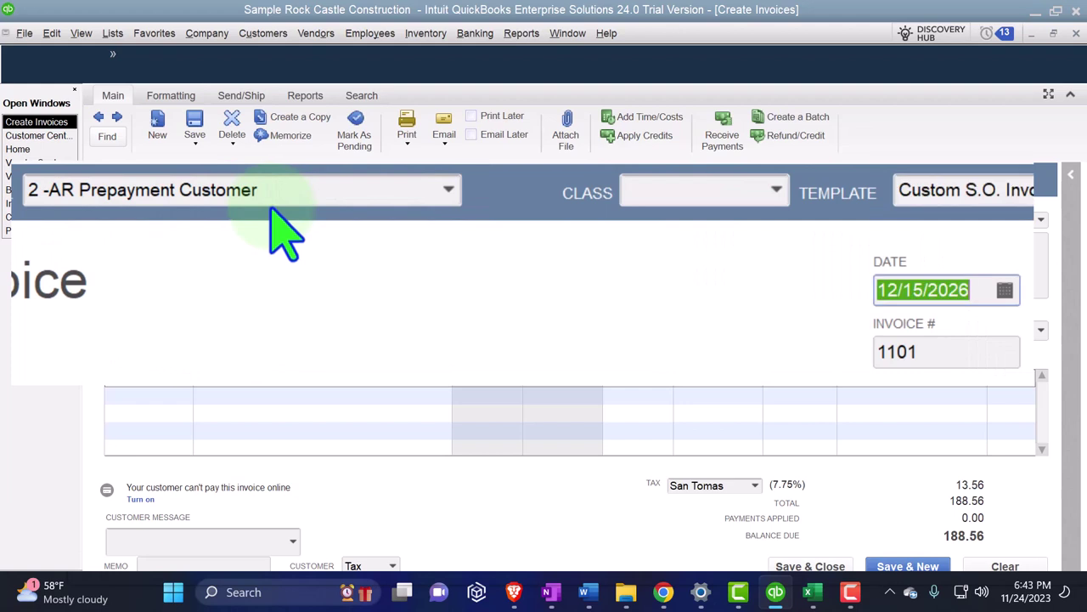
Step: Date the invoice 02/16/2027 and advance past the prepayment item to the blank line below it
text(02/)
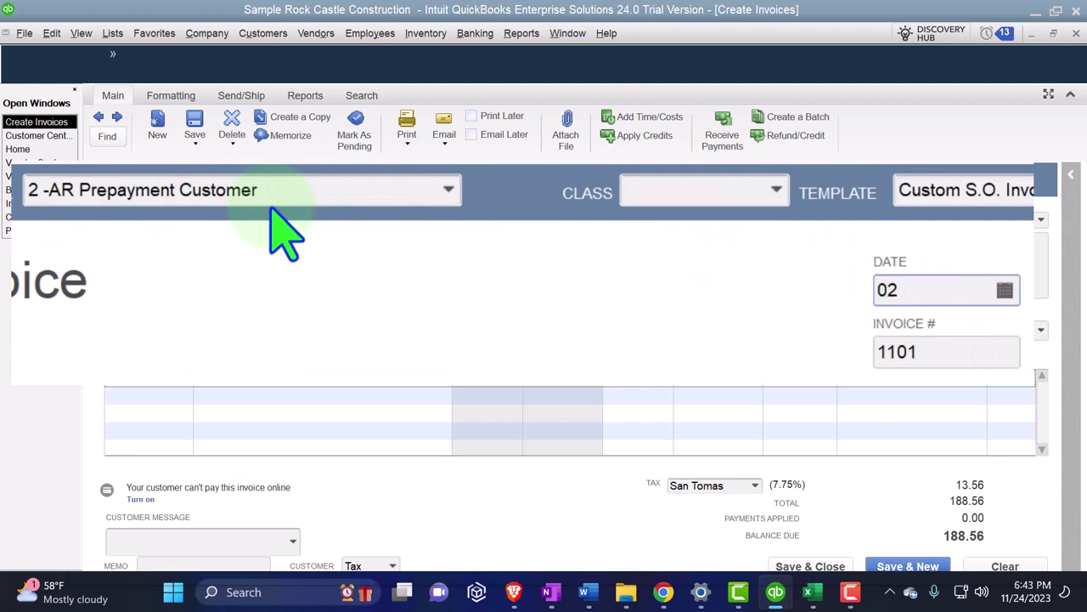
text(16/2027)
key(Tab)
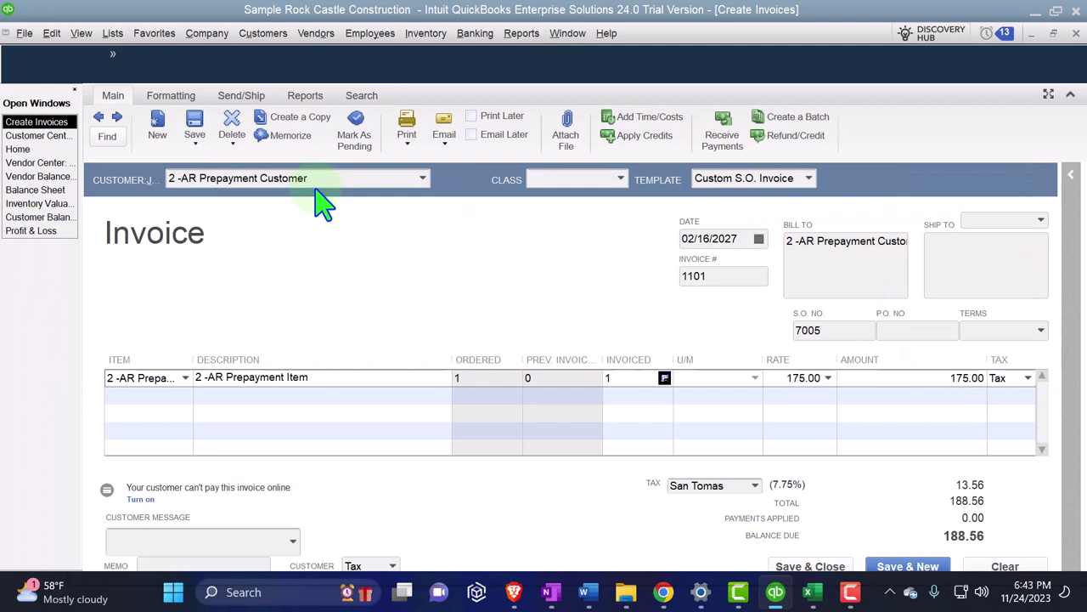
key(Tab)
key(Tab)
key(Tab)
key(Tab)
key(Tab)
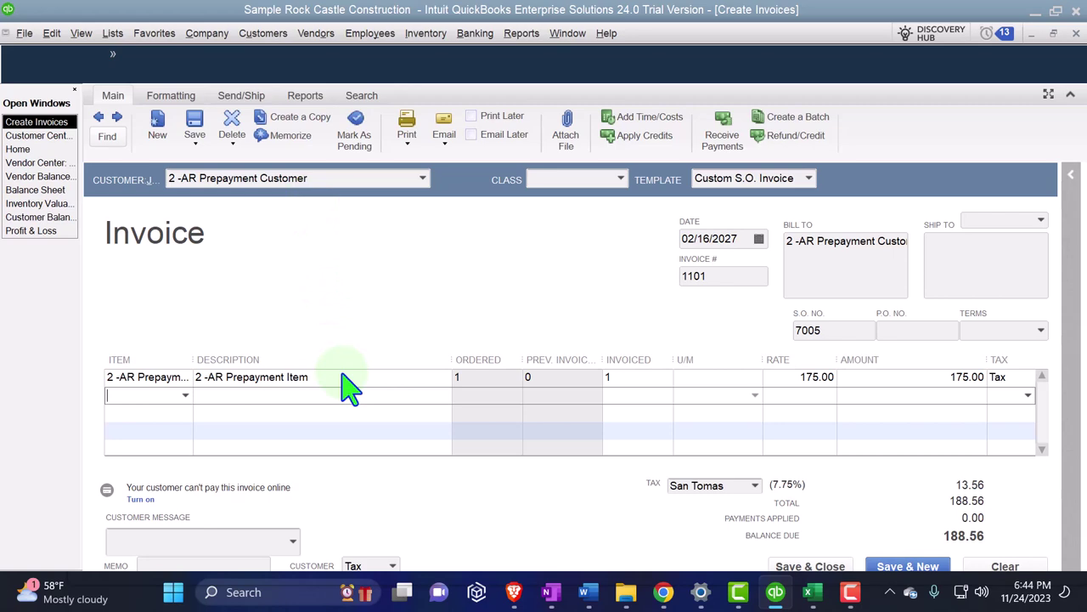
Step: Switch to sheet 1140 in Excel and link cell A15 to the Accounts Receivable account name in E4
click(812, 593)
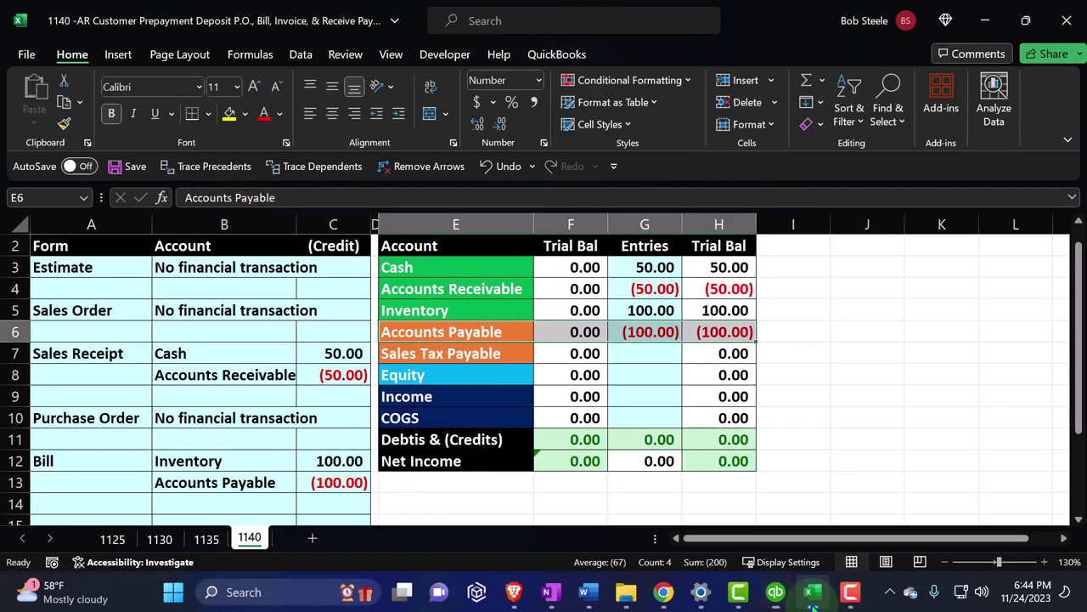
scroll(212, 339, down, 3)
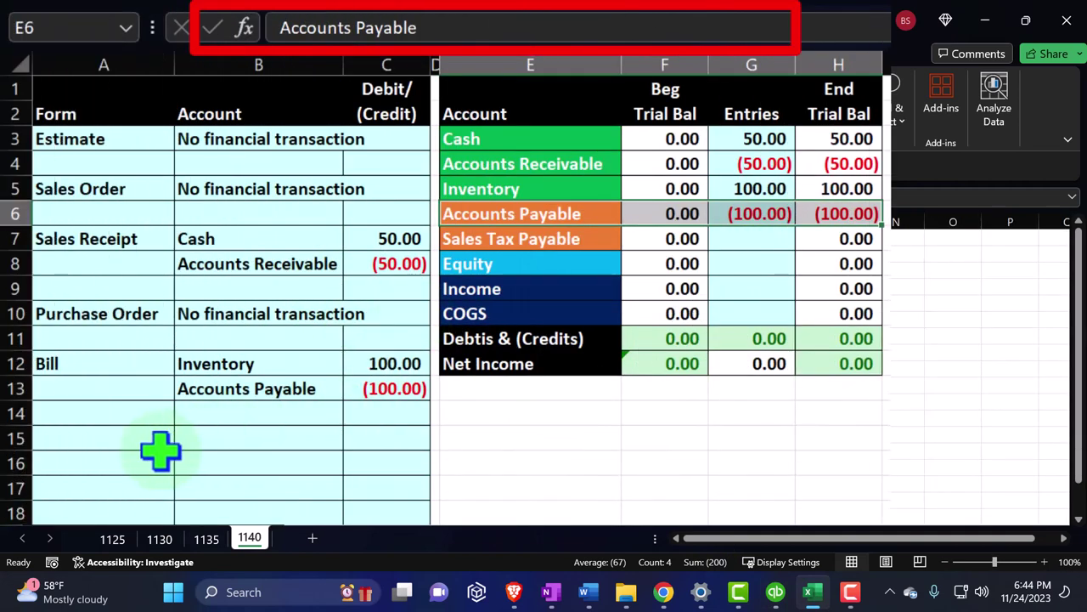
click(119, 437)
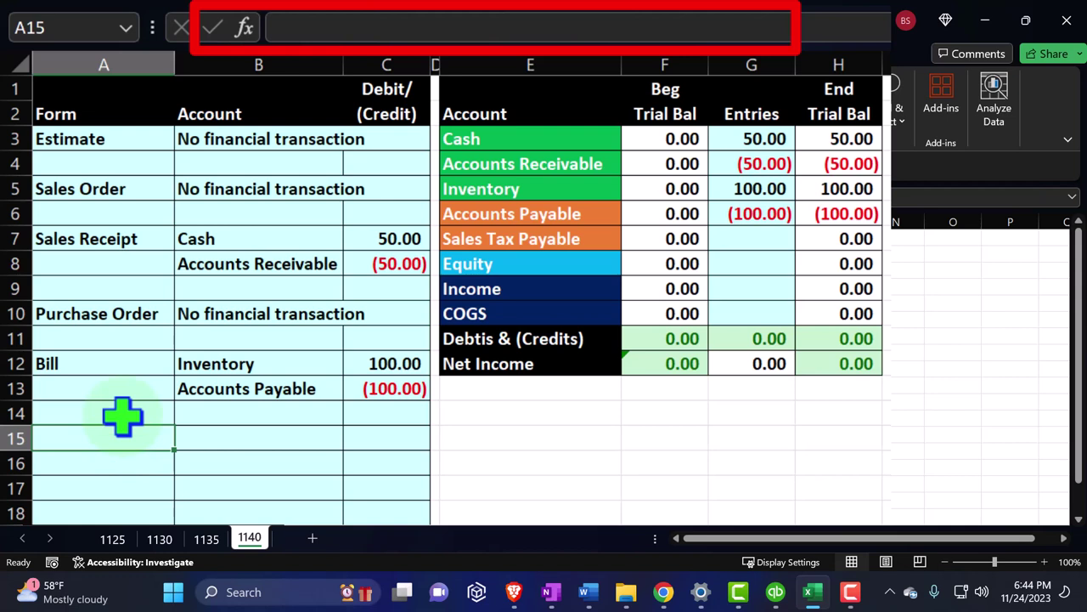
text(=)
key(Right)
key(Right)
key(Right)
key(Up)
key(Up)
key(Up)
key(Up)
key(Up)
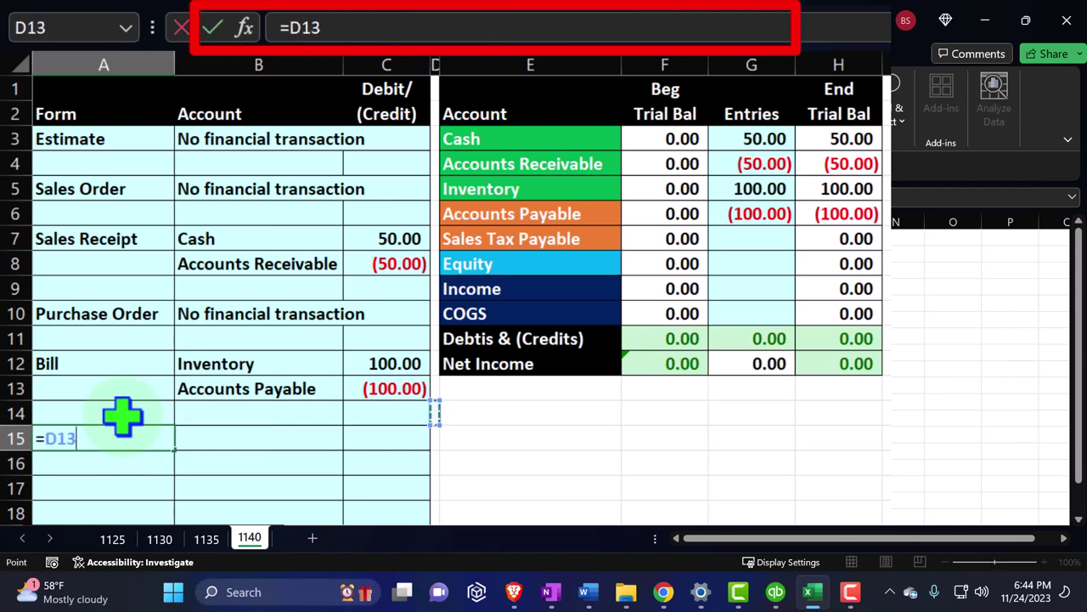
key(Up)
key(Up)
key(Up)
key(Up)
key(Up)
key(Up)
key(Right)
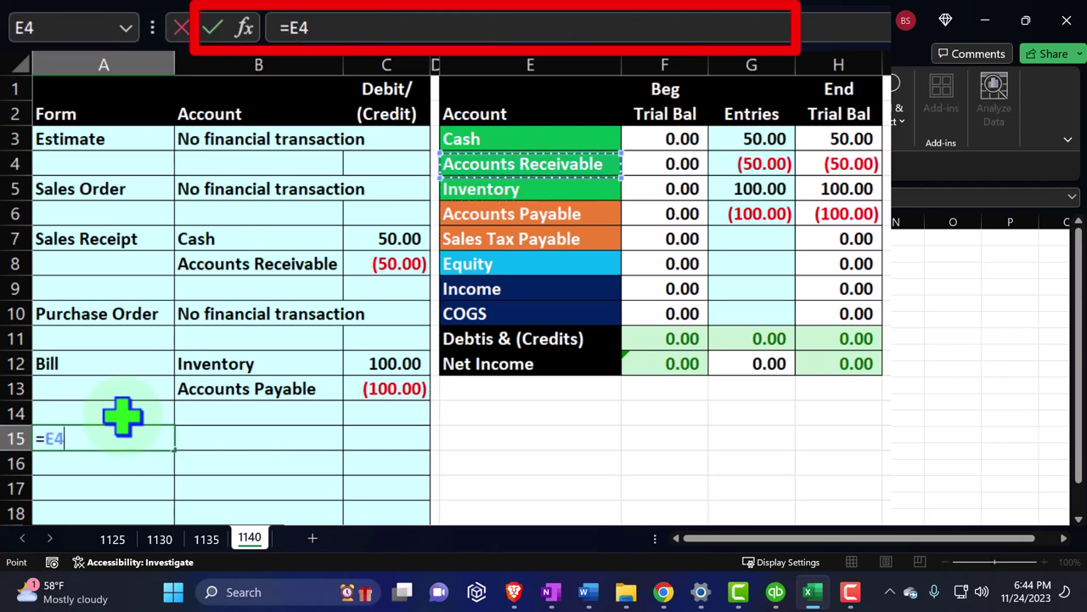
key(Return)
Step: Link cell A16 to the Income account name in the trial balance
text(=)
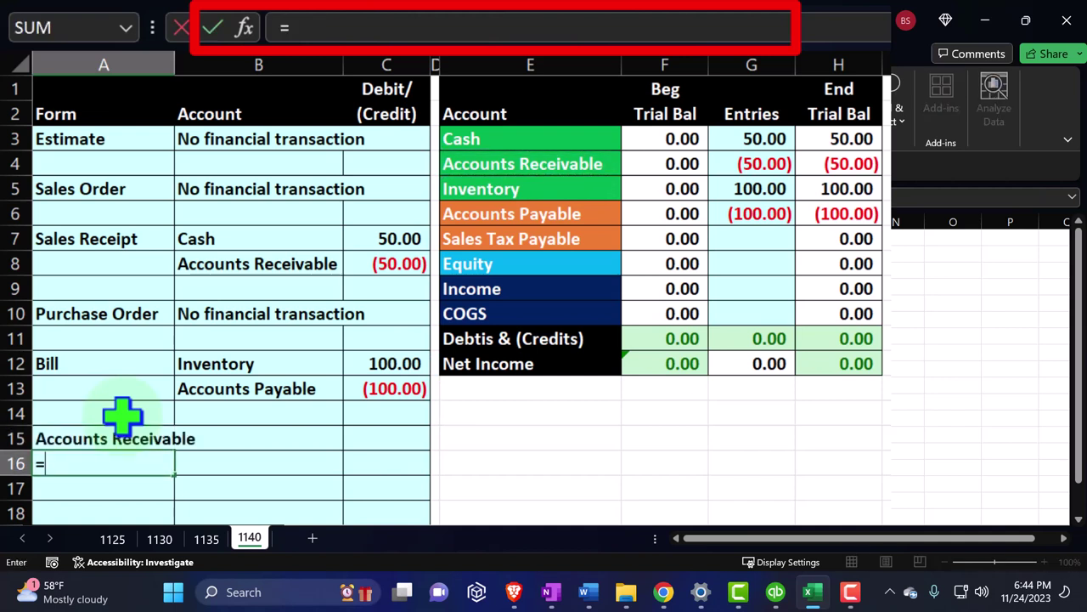
key(Right)
key(Right)
key(Right)
key(Right)
key(Up)
key(Up)
key(Up)
key(Up)
key(Up)
key(Up)
key(Up)
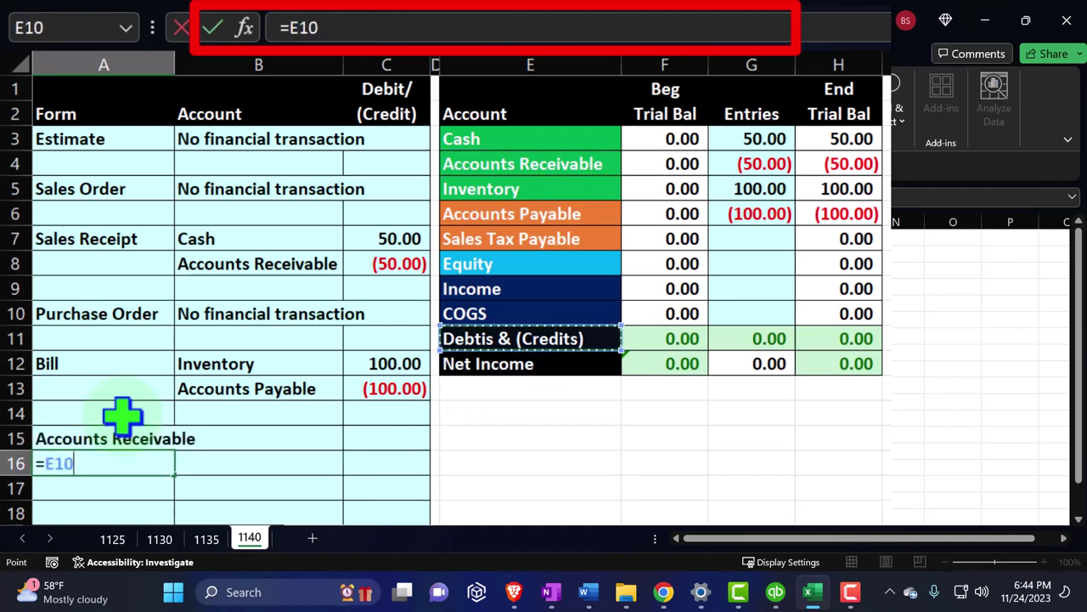
key(Return)
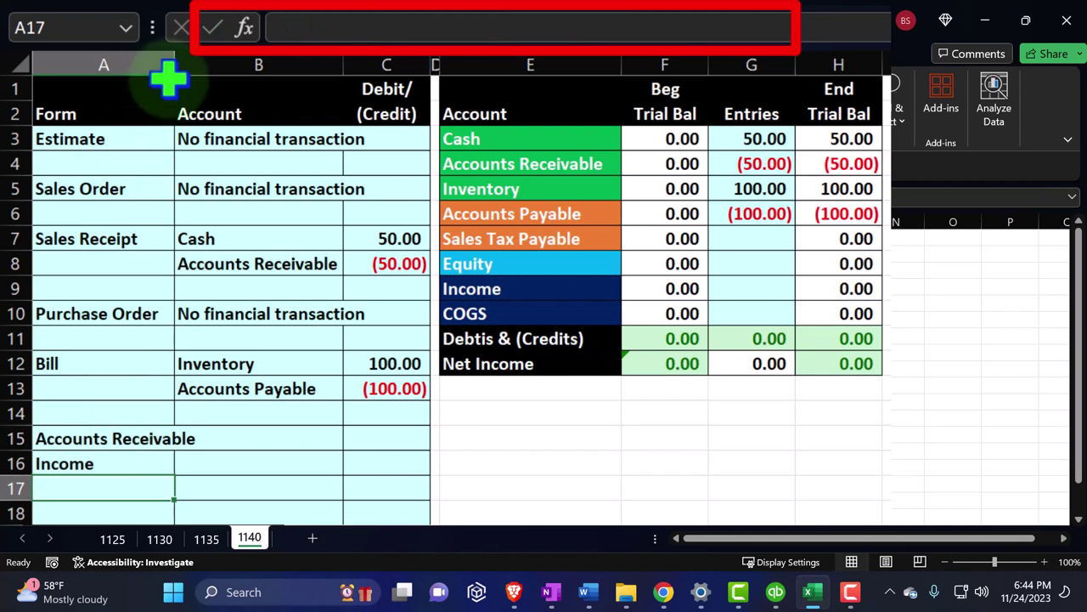
Step: Widen column A to fit the account names and enter -175 as the Income credit in C16
drag(174, 65, 202, 67)
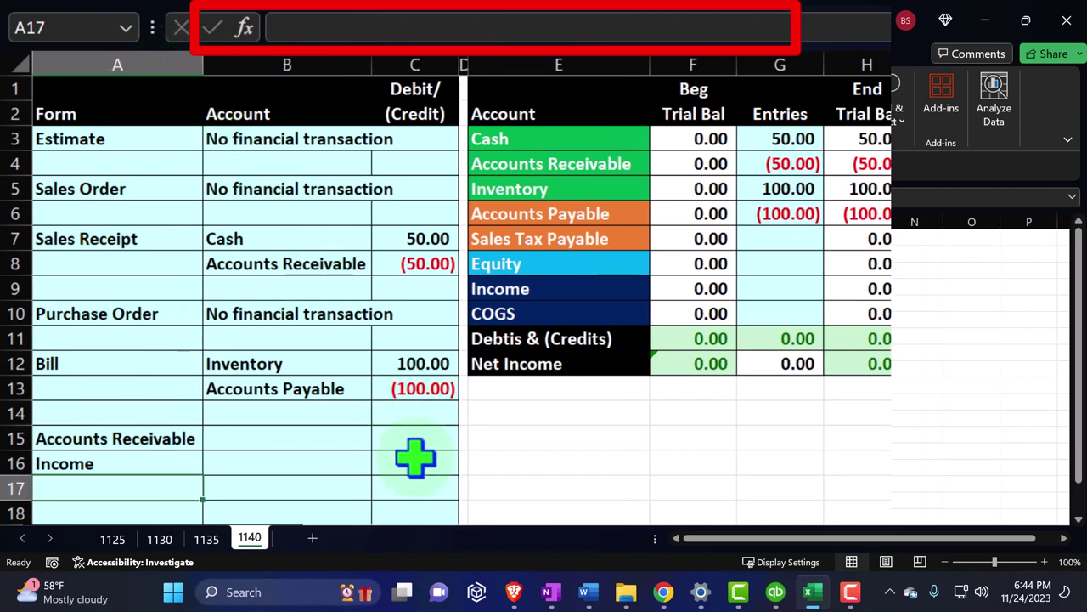
click(413, 459)
text(-175)
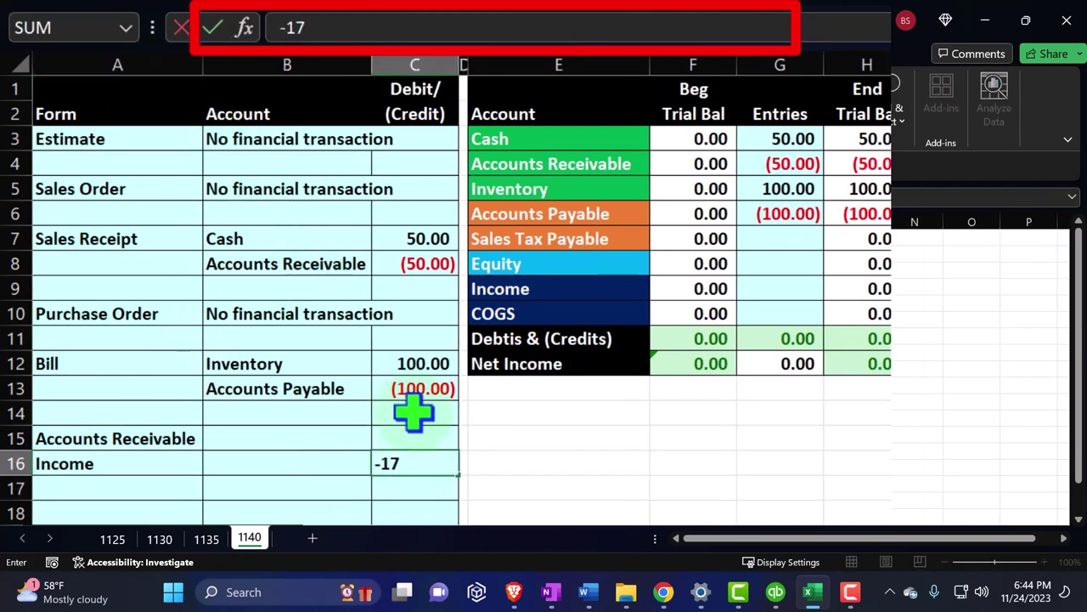
key(Return)
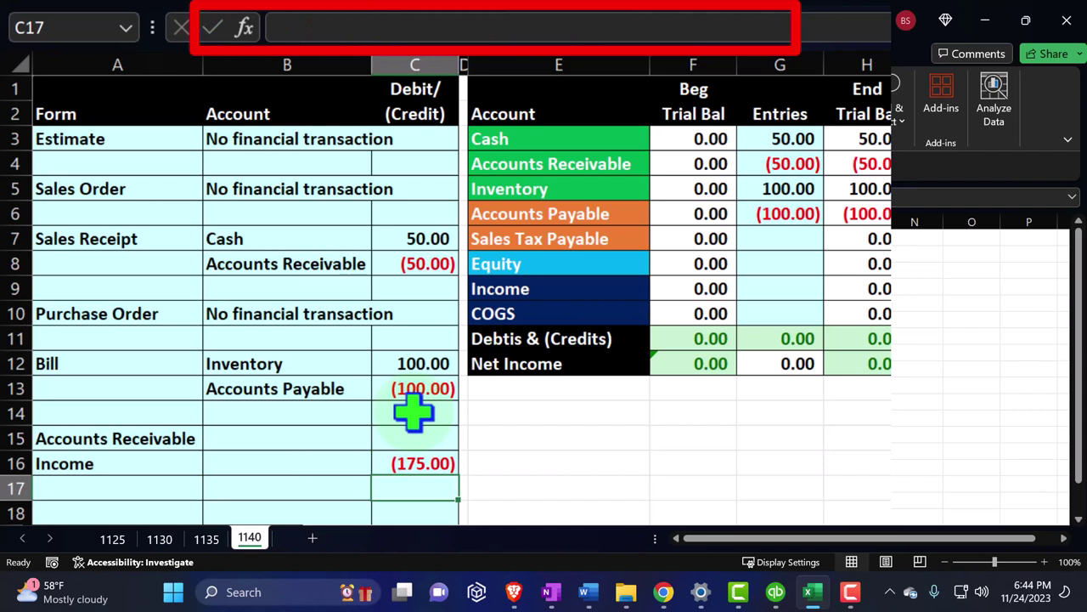
Step: Link cell A17 to the Sales Tax Payable account name in the trial balance
key(Left)
key(Left)
text(=)
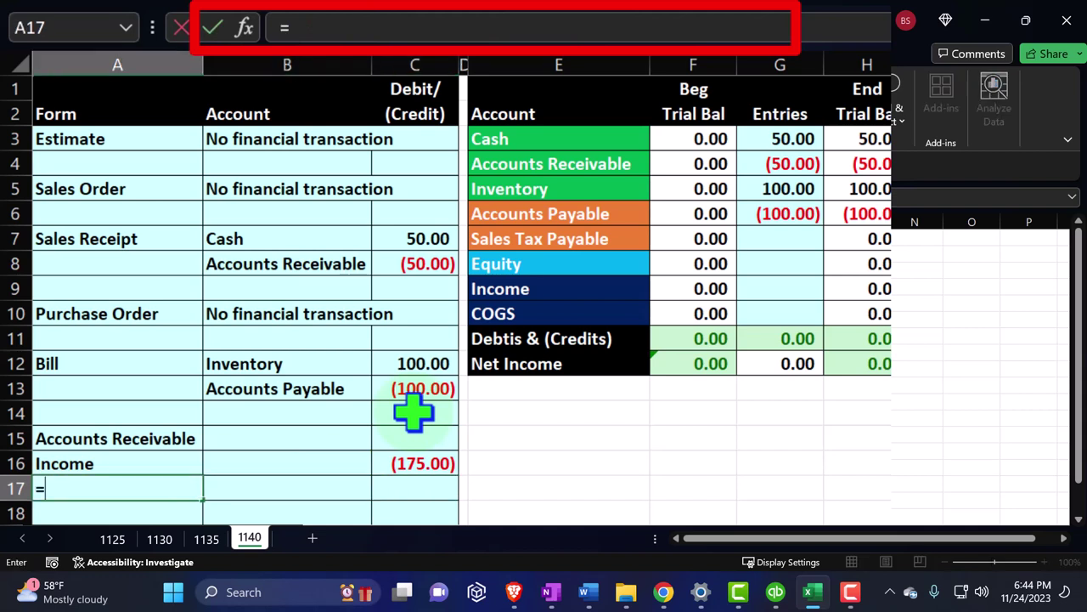
key(Right)
key(Right)
key(Right)
key(Up)
key(Up)
key(Up)
key(Up)
key(Up)
key(Up)
key(Up)
key(Up)
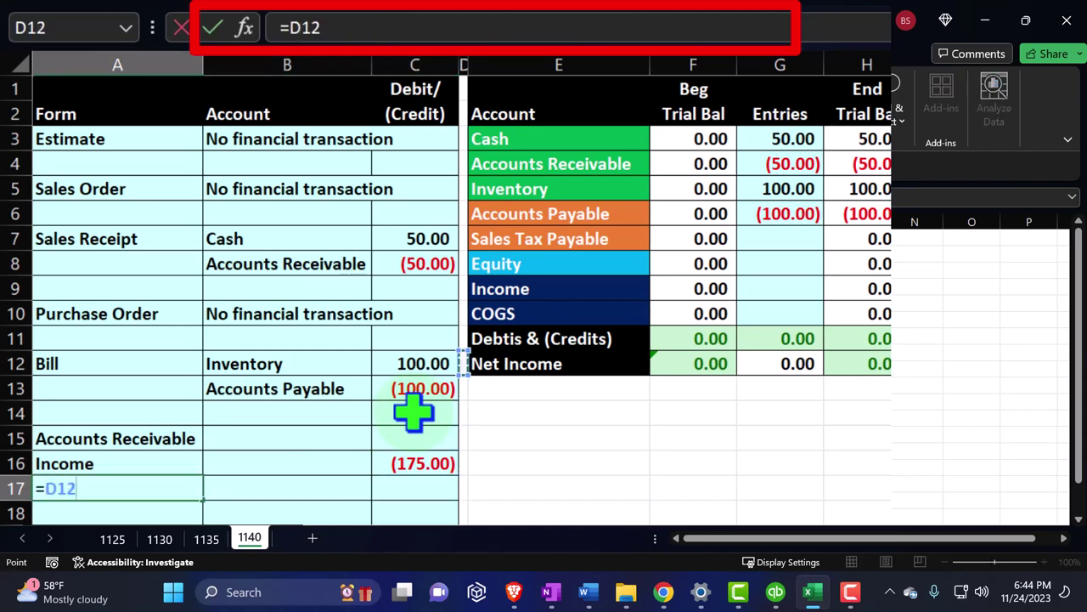
key(Up)
key(Up)
key(Right)
key(Return)
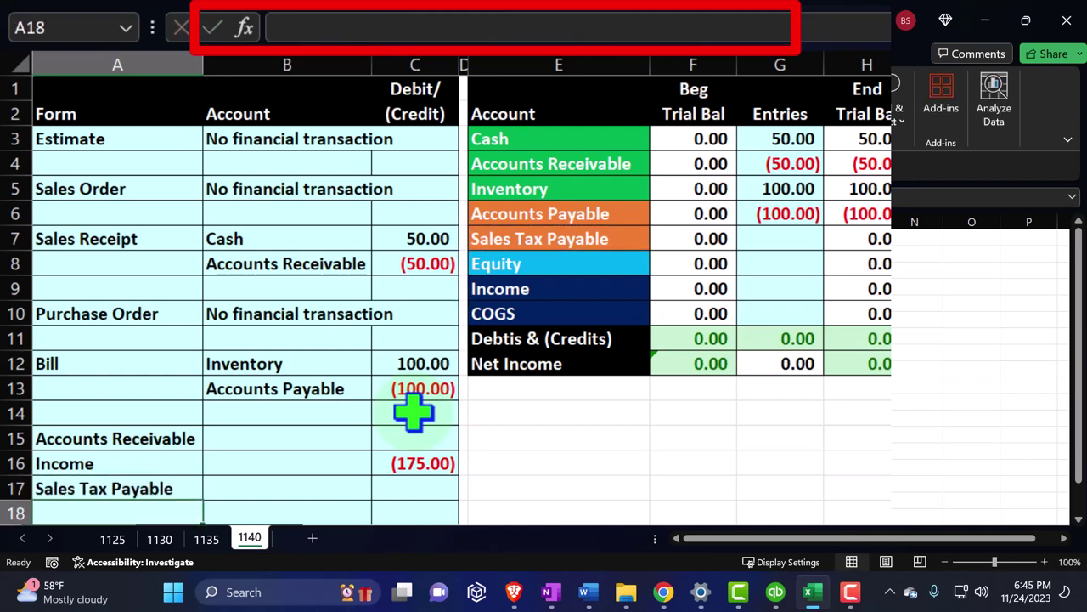
Step: Consult the QuickBooks invoice's sales tax and calculate the Sales Tax Payable credit in Excel cell C17 as =C16*0.0775
key(Down)
key(Down)
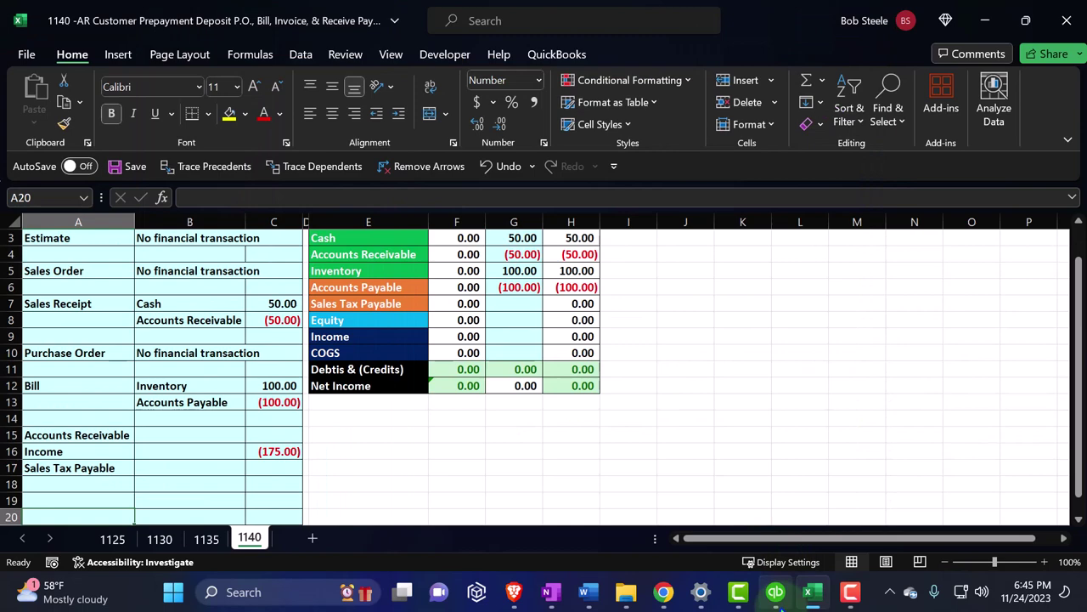
click(775, 592)
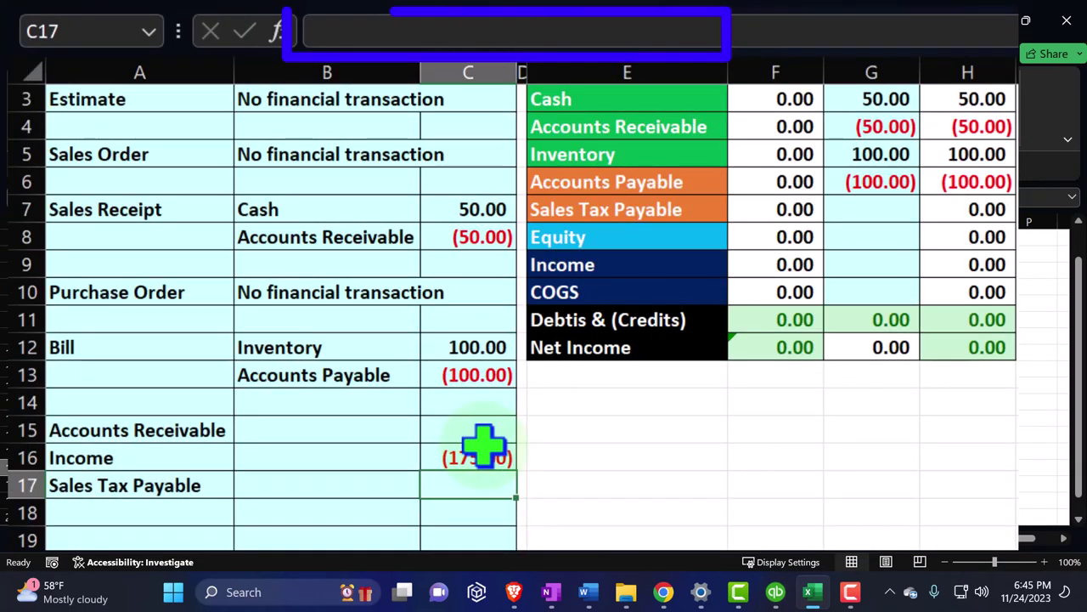
text(=)
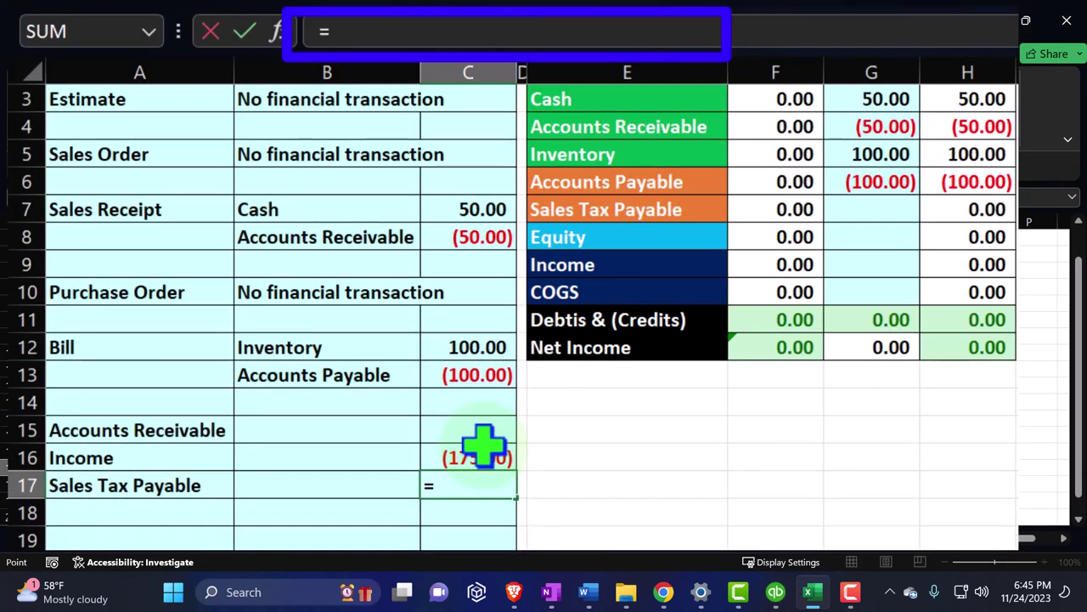
click(483, 445)
text(*)
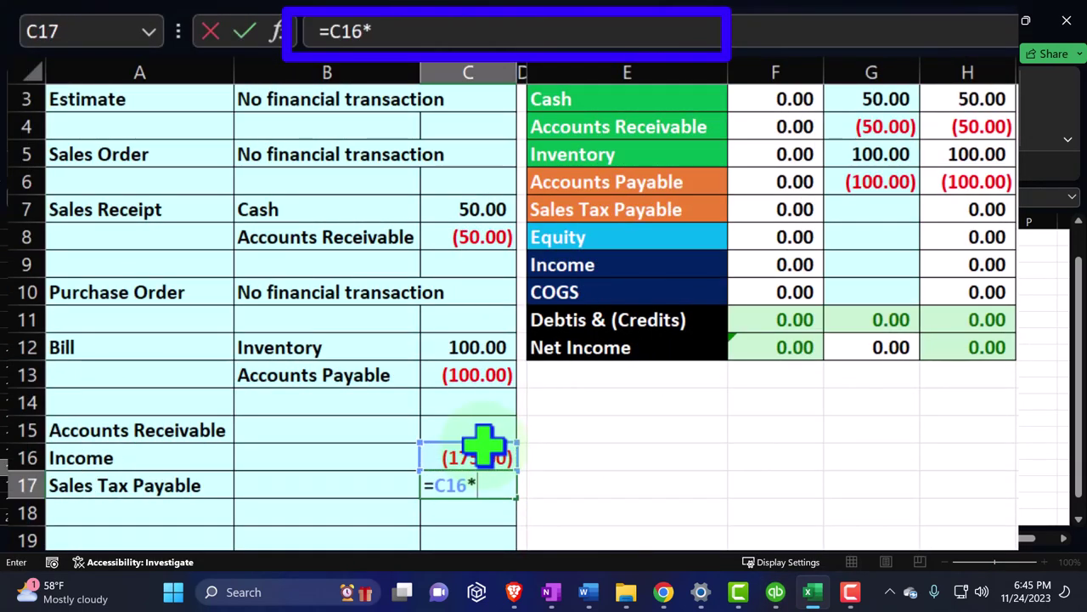
text(0.0775)
key(Return)
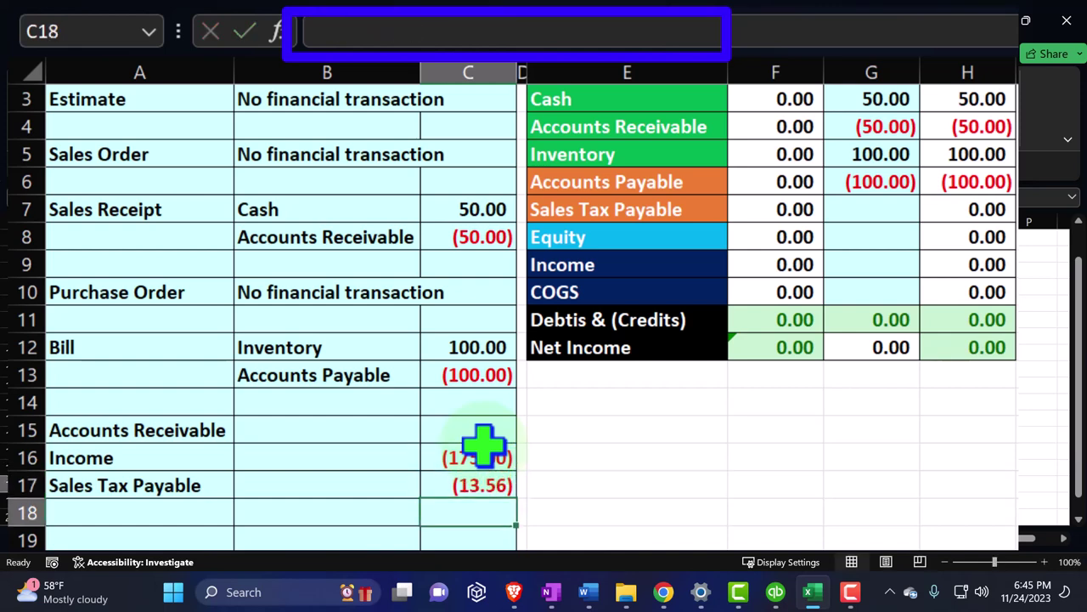
Step: Switch to QuickBooks and compare the calculated tax with the sales tax and total on the invoice
key(Up)
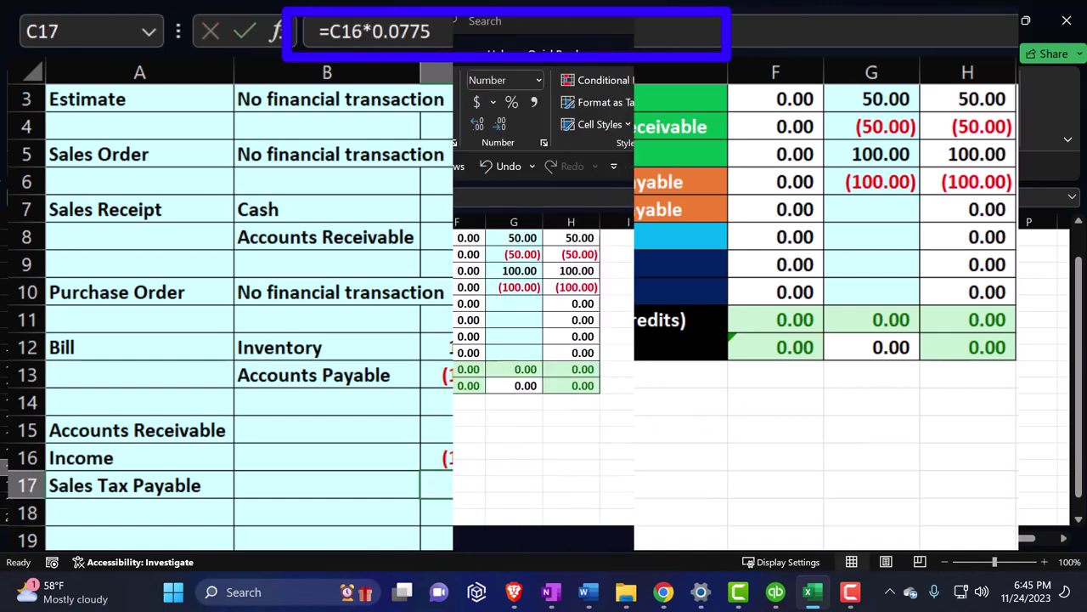
click(776, 592)
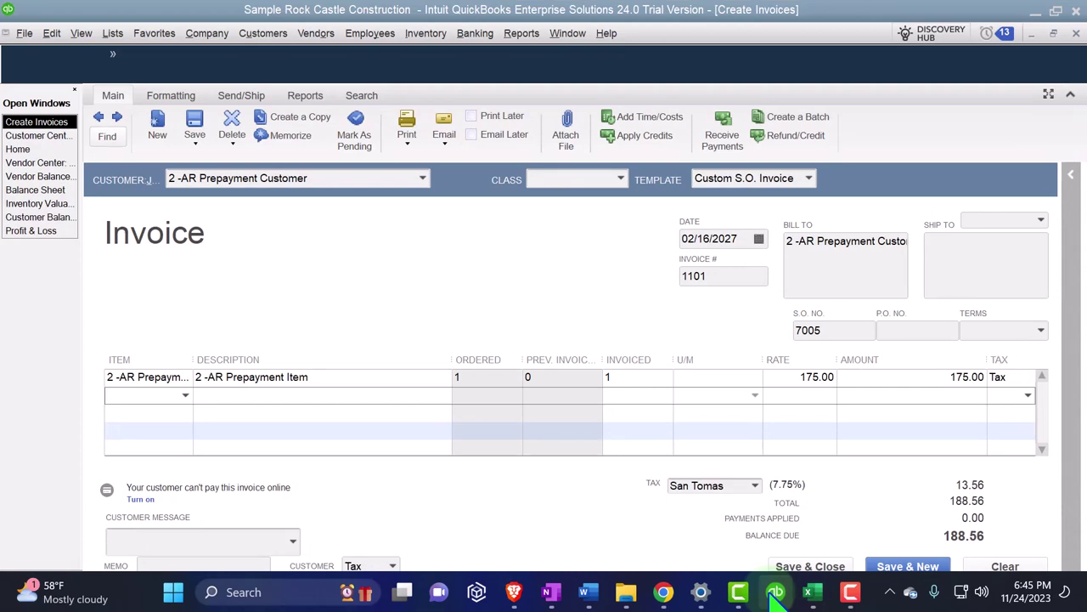
click(776, 592)
Step: Return to Excel and calculate the Accounts Receivable debit in B15 as the negative sum of B16:C17
click(173, 433)
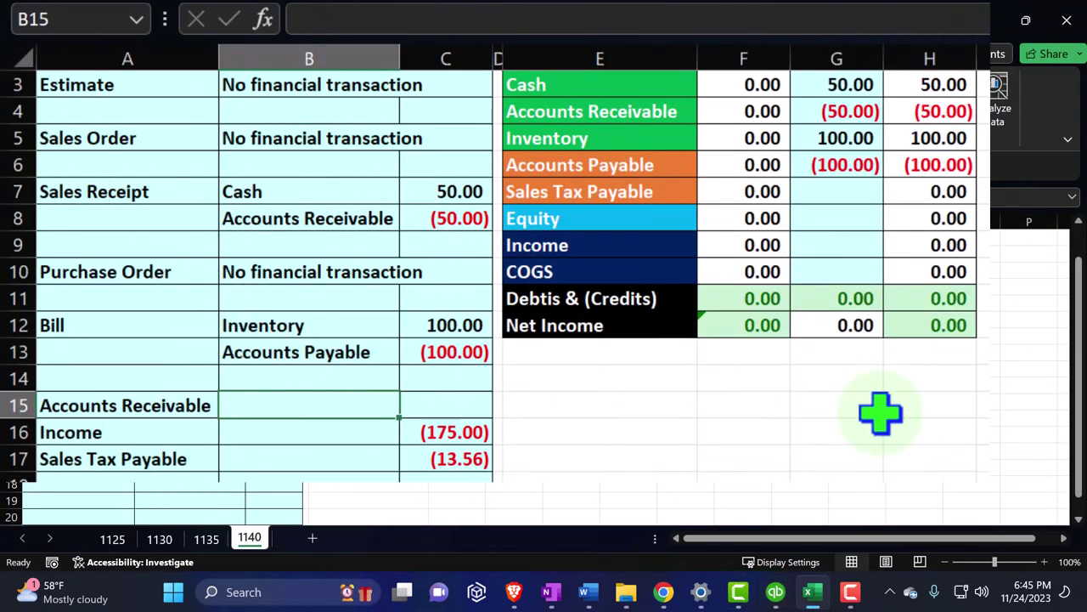
text(-s)
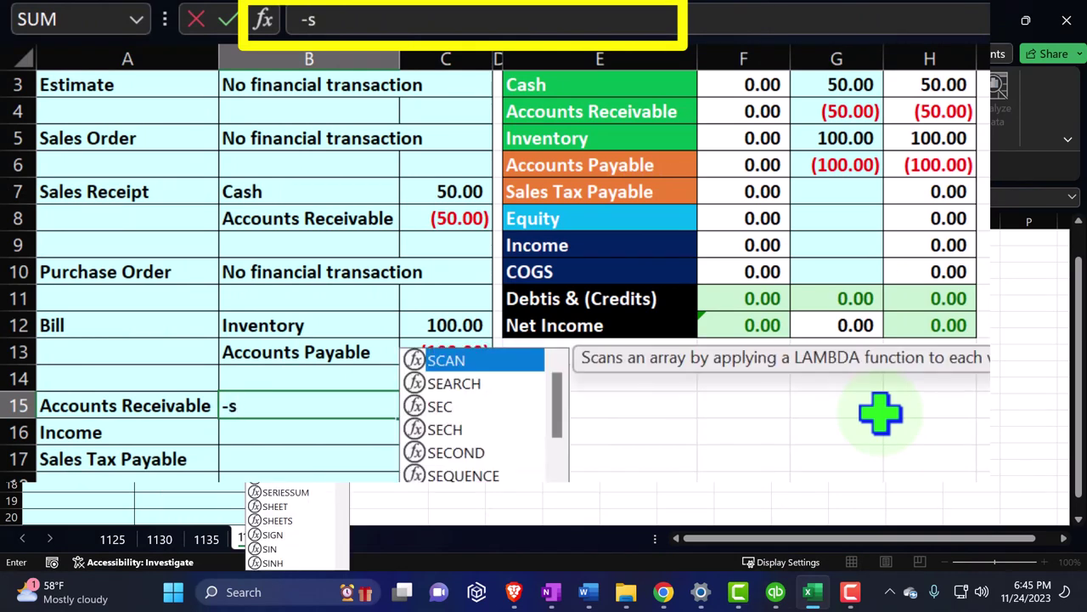
text(um()
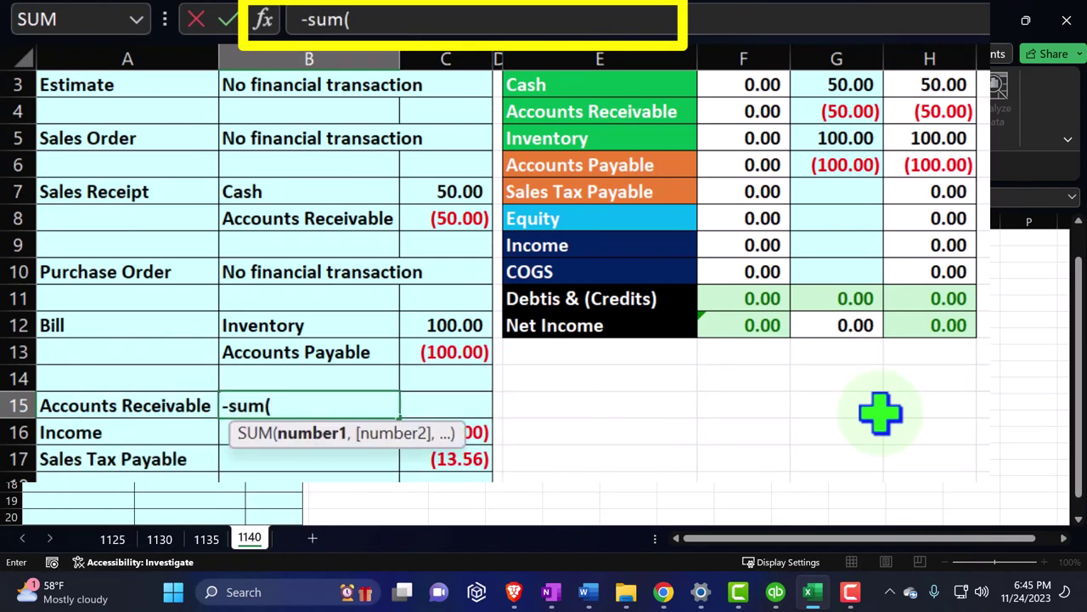
drag(293, 432, 463, 459)
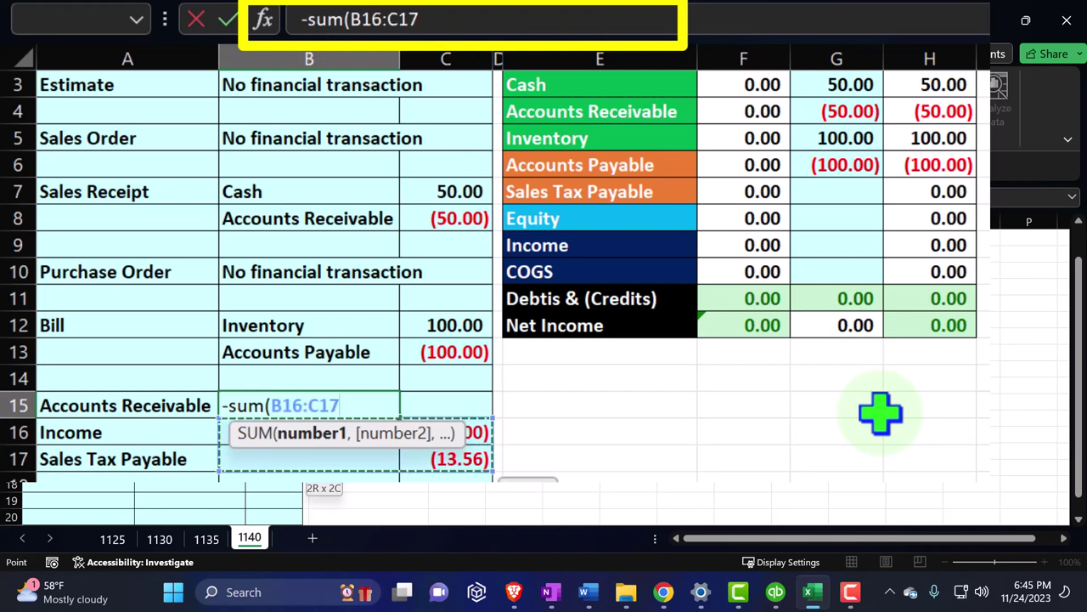
key(Return)
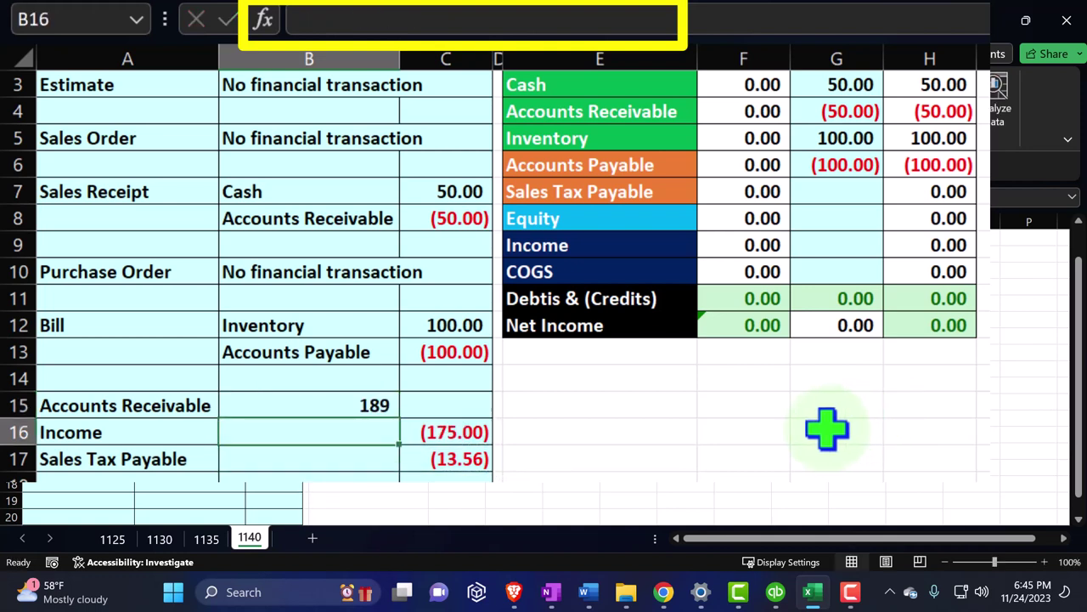
Step: Show cell B15 with two decimal places and select B15:C17 to check that the entry balances
click(328, 398)
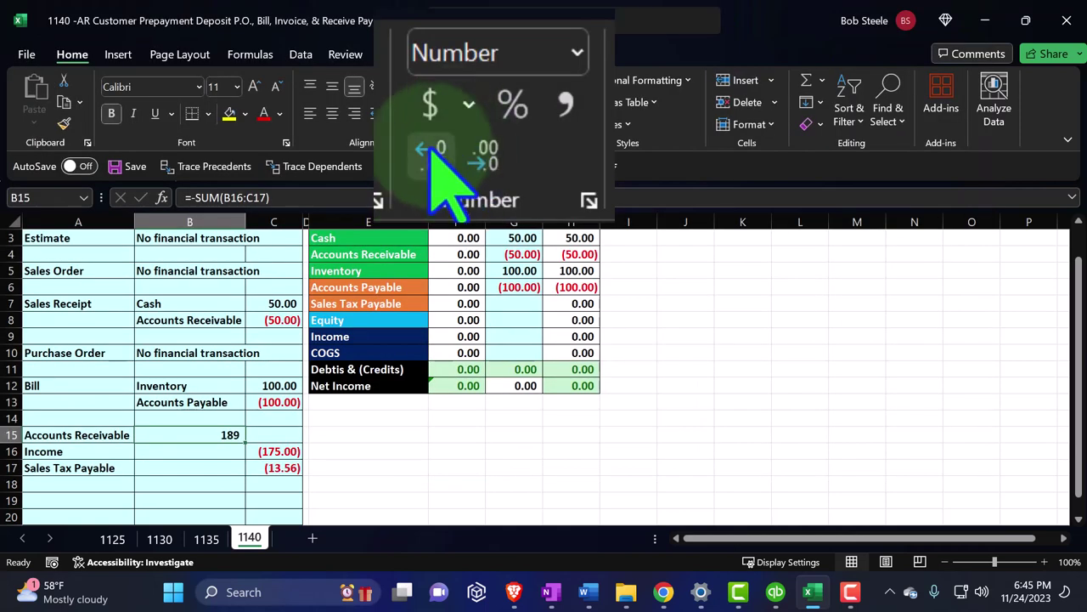
click(434, 148)
click(434, 149)
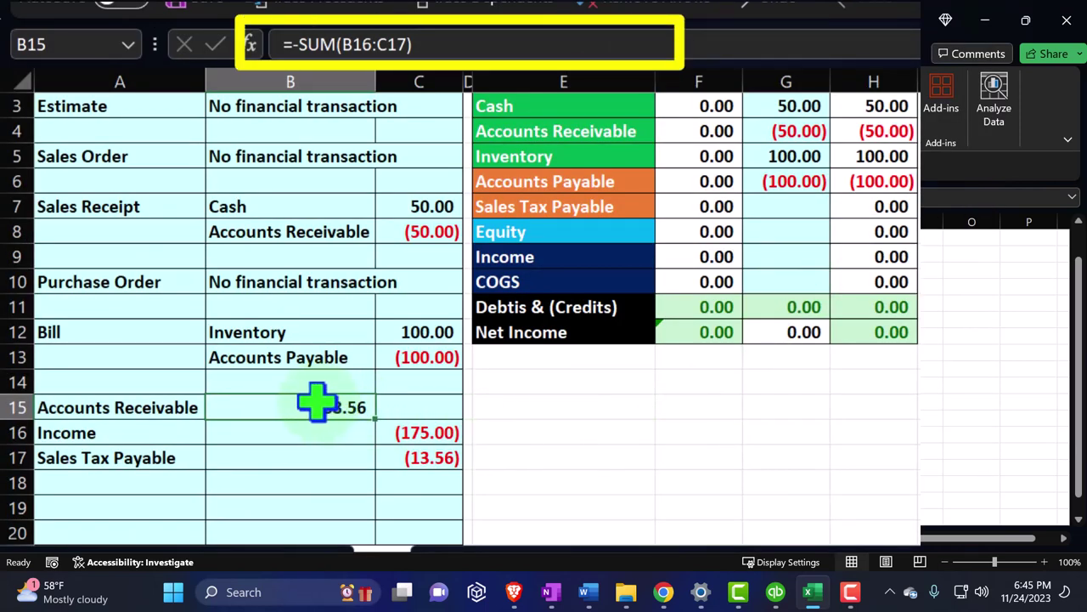
drag(208, 431, 250, 460)
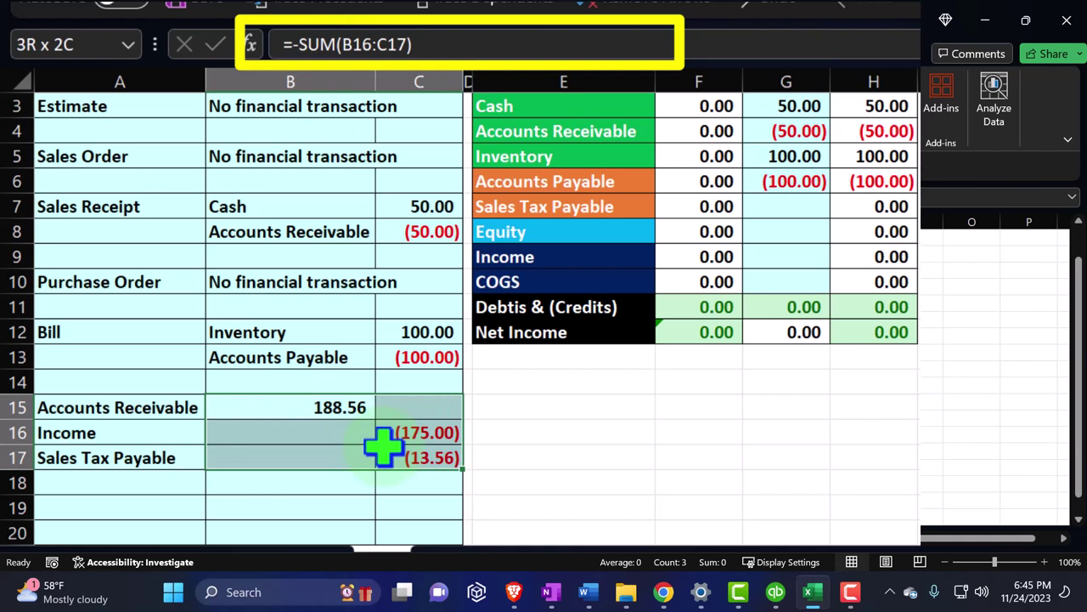
drag(383, 446, 386, 448)
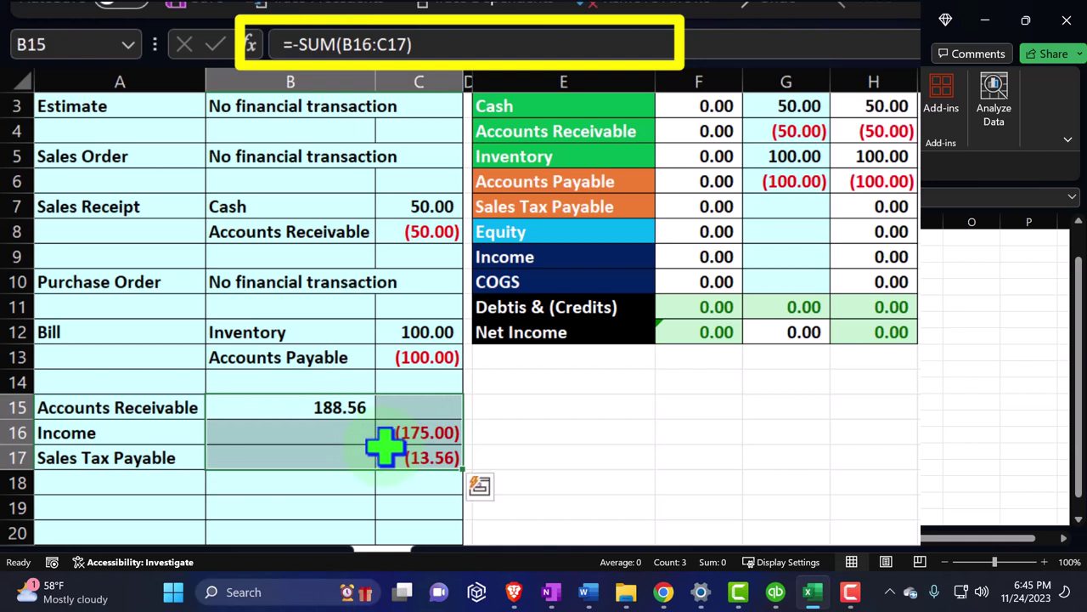
Step: Link cell A19 to the COGS account name in the trial balance
click(110, 506)
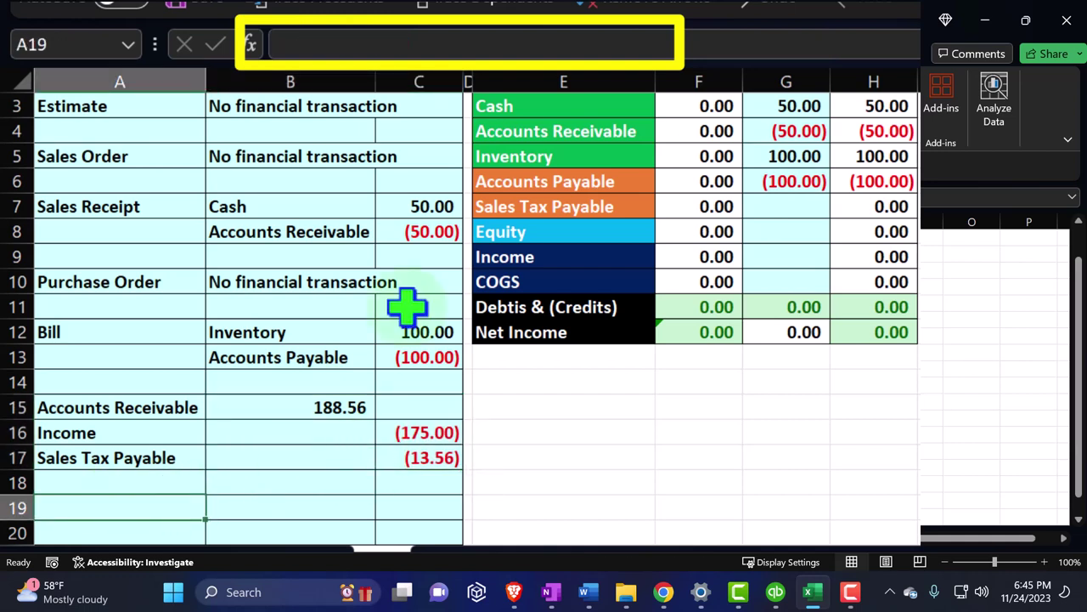
text(=)
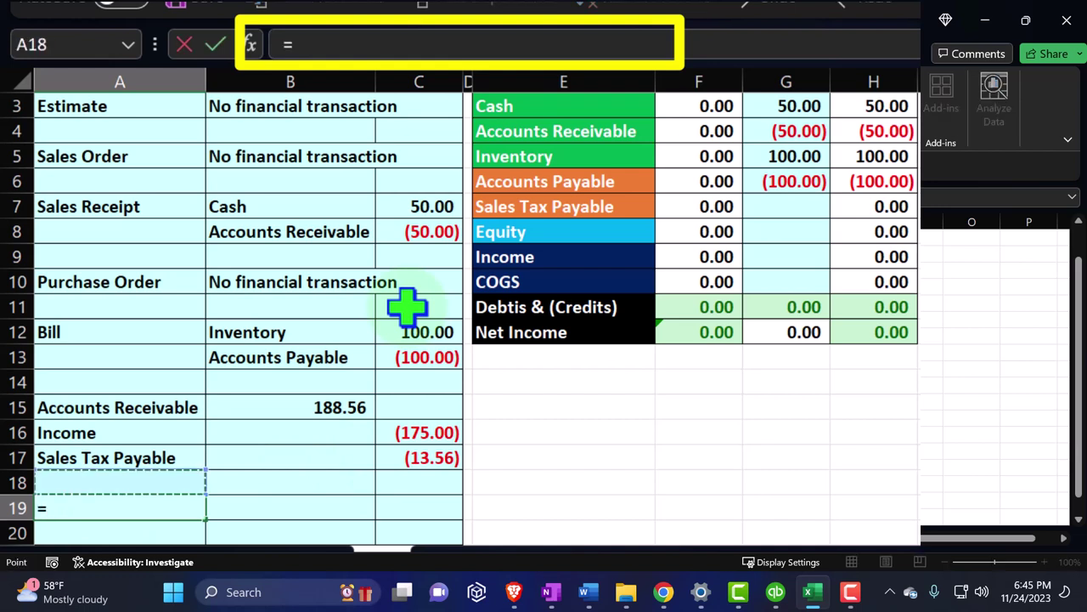
key(Up)
key(Up)
key(Up)
key(Up)
key(Up)
key(Up)
key(Up)
key(Right)
key(Right)
key(Right)
key(Right)
key(Up)
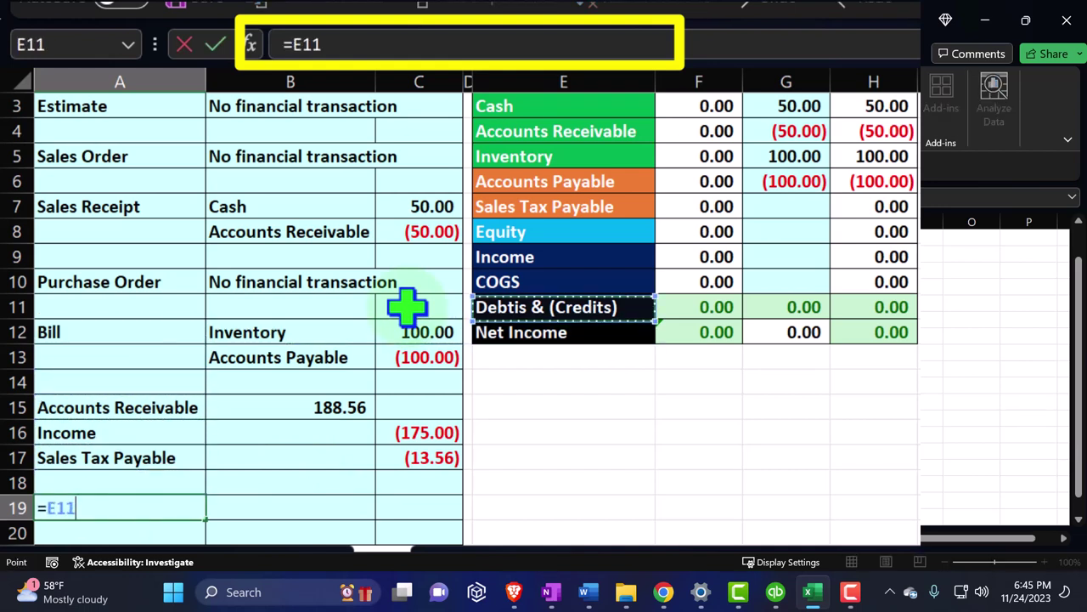
key(Up)
key(Return)
Step: Link cell A20 to the Inventory account name in E5
text(=)
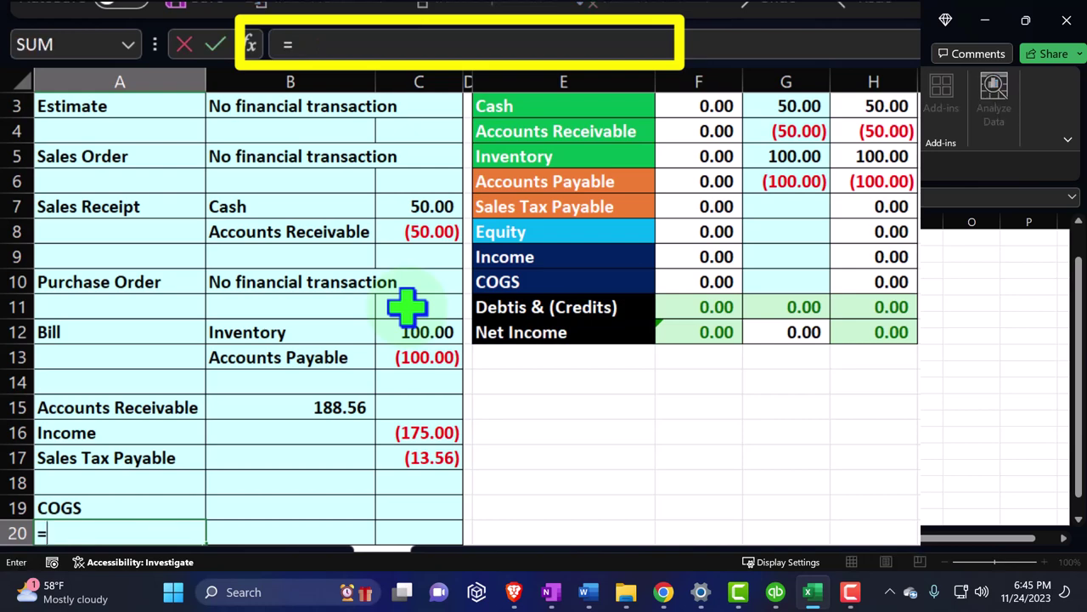
key(Up)
key(Up)
key(Up)
key(Up)
key(Up)
key(Up)
key(Up)
key(Up)
key(Up)
key(Up)
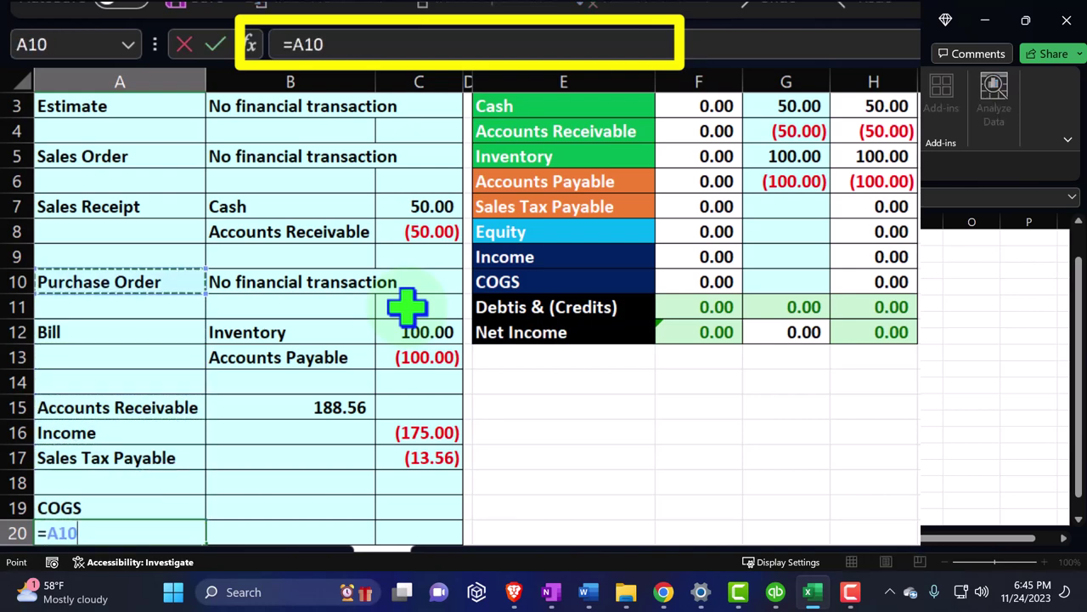
key(Up)
key(Up)
key(Right)
key(Right)
key(Right)
key(Up)
key(Up)
key(Up)
key(Right)
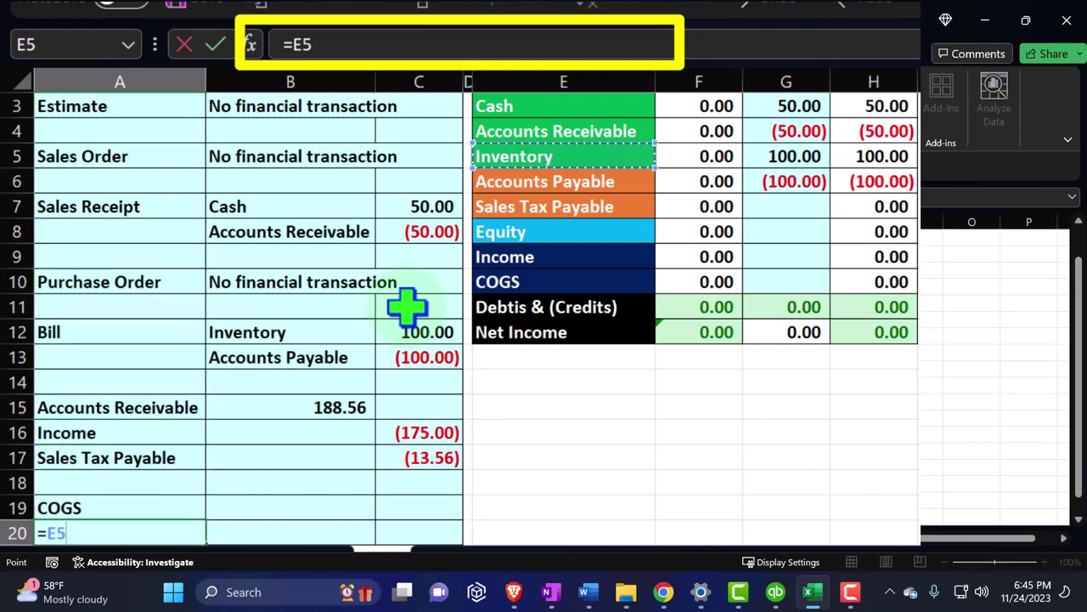
key(Return)
Step: Enter 100 as the COGS debit in B19 and credit Inventory in C20 with the formula =-B19
key(Up)
key(Right)
key(Up)
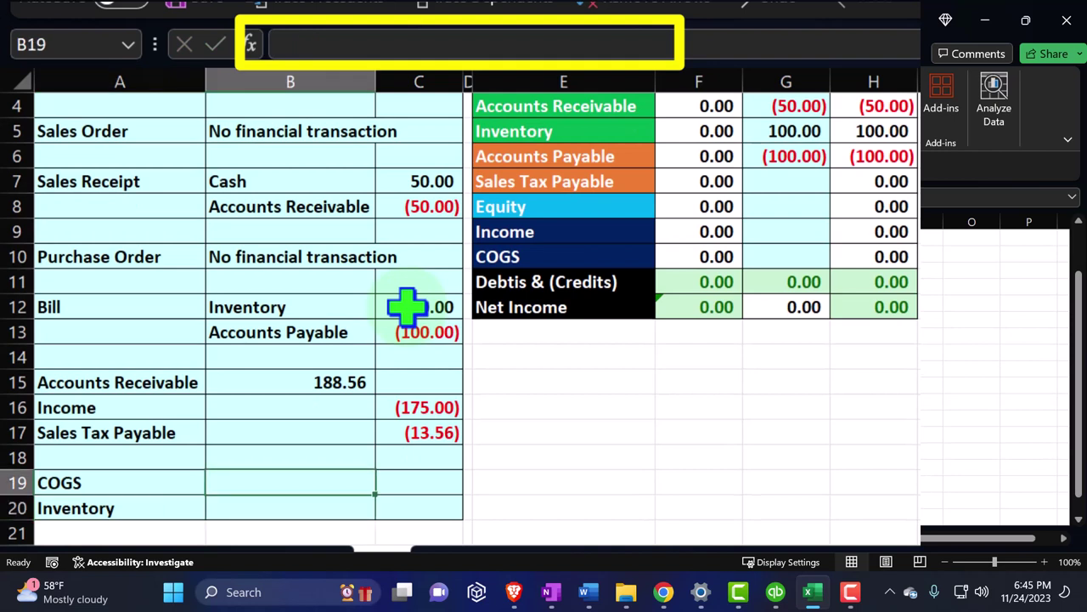
text(100)
key(Return)
key(Right)
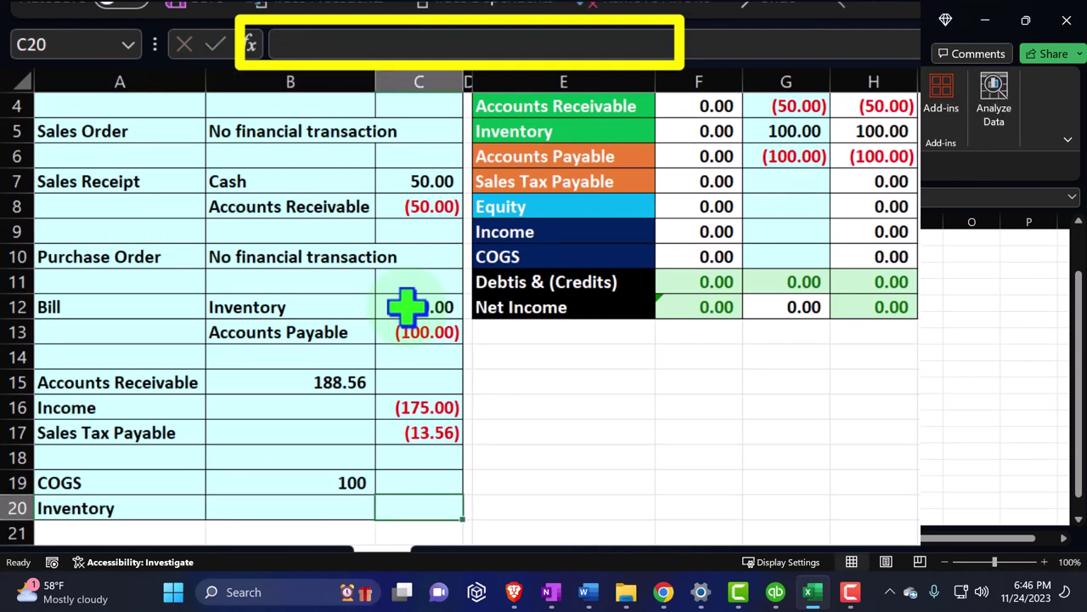
text(=-)
key(Left)
key(Up)
key(Return)
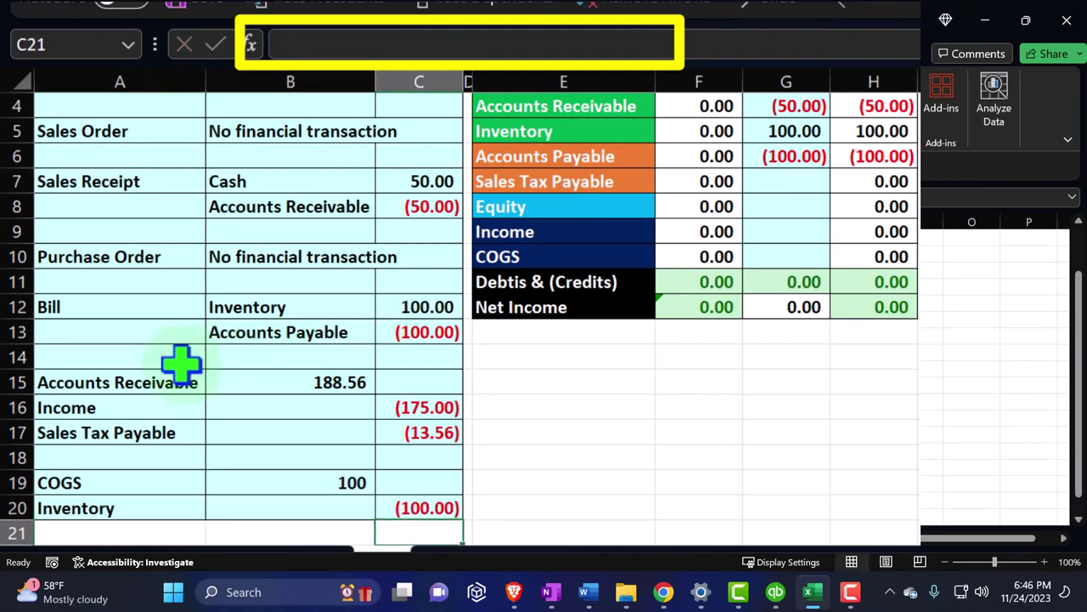
Step: Fill the invoice entry rows A15:C17 with light green
drag(126, 382, 396, 417)
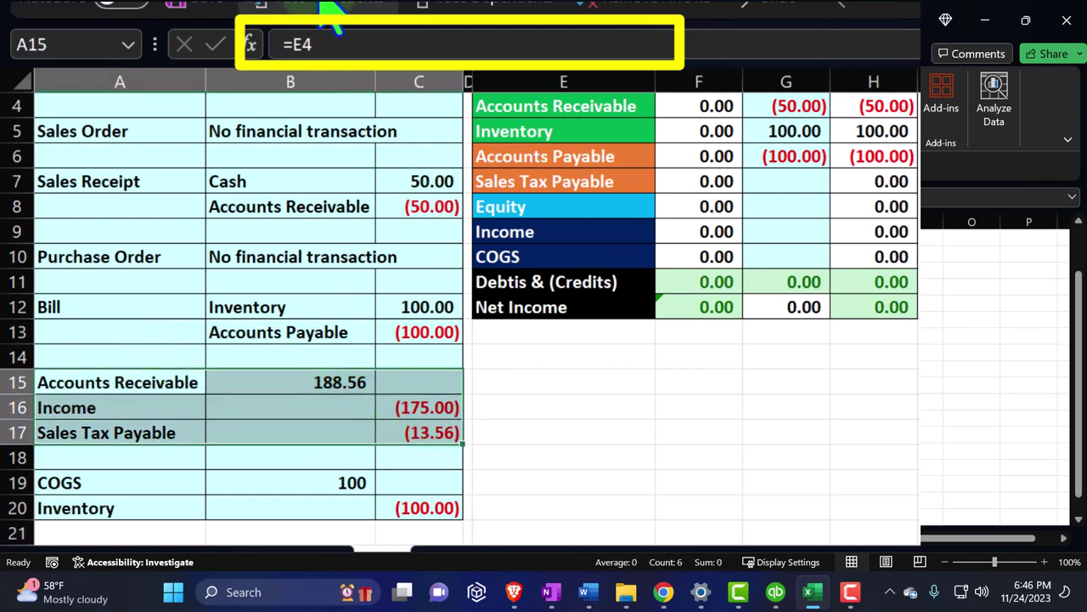
click(331, 8)
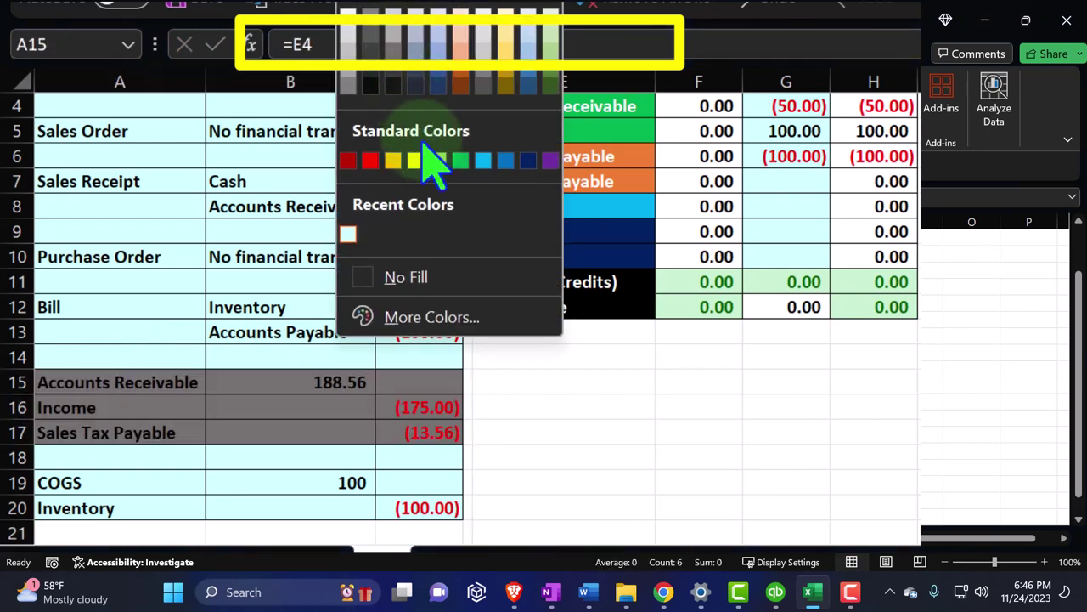
click(459, 161)
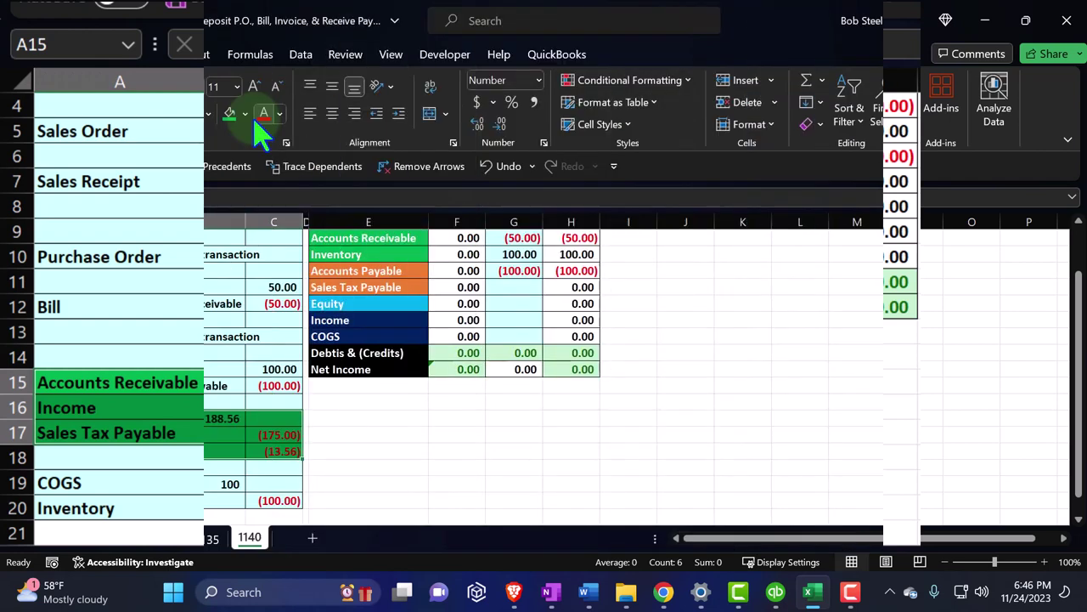
click(245, 114)
click(298, 274)
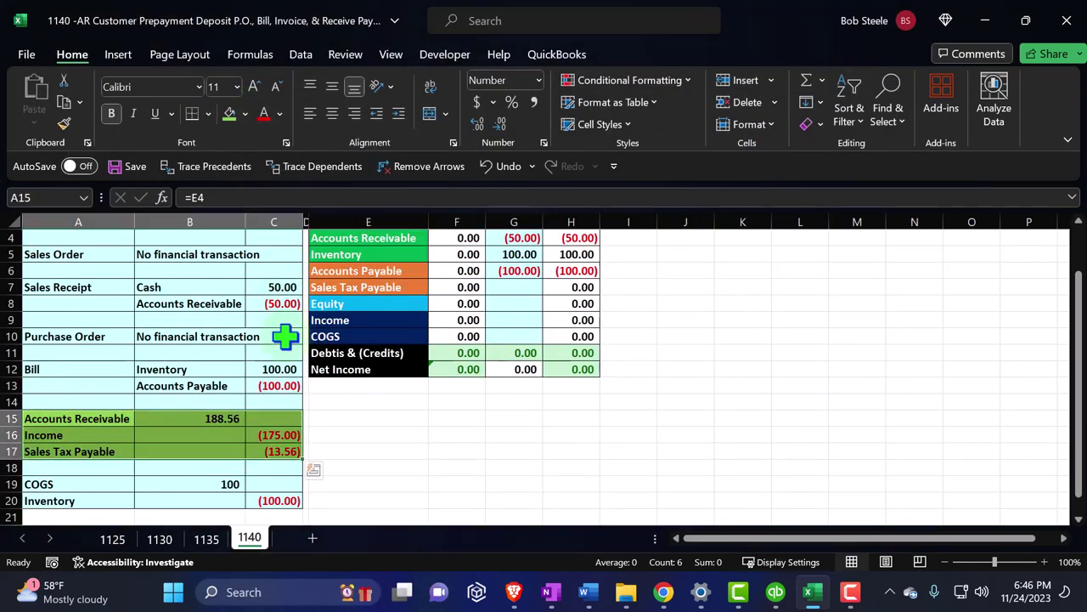
Step: Add the invoice's Accounts Receivable debit in B15 to the Accounts Receivable entry formula in G4, giving =C8+B15
click(285, 367)
key(Right)
key(Right)
key(Up)
key(Up)
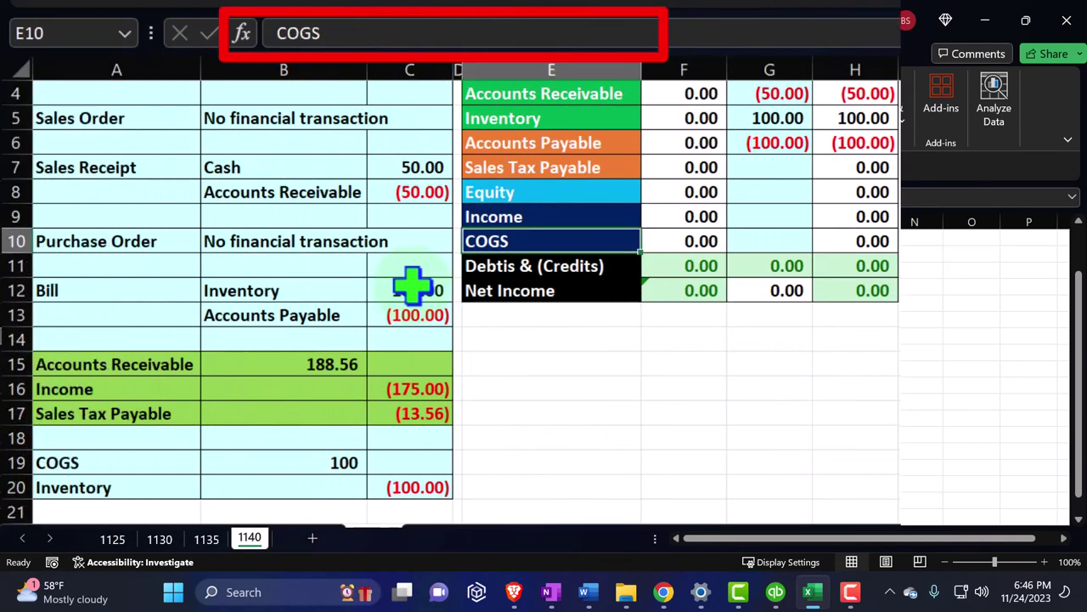
key(Up)
key(Up)
key(Up)
key(Up)
key(Up)
key(Up)
key(Up)
key(Right)
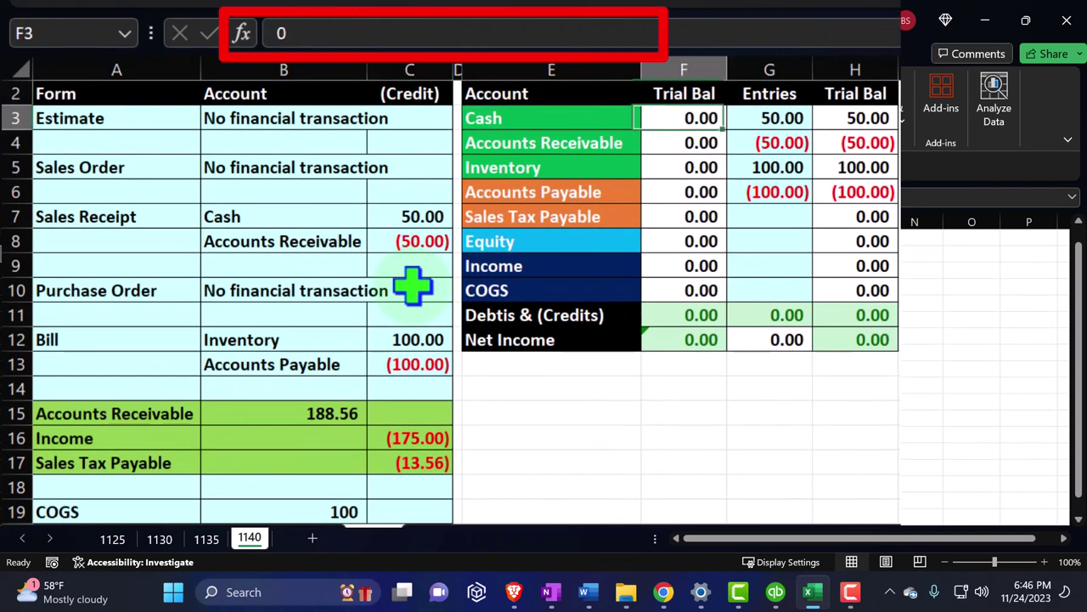
key(Right)
key(Right)
key(Down)
key(Left)
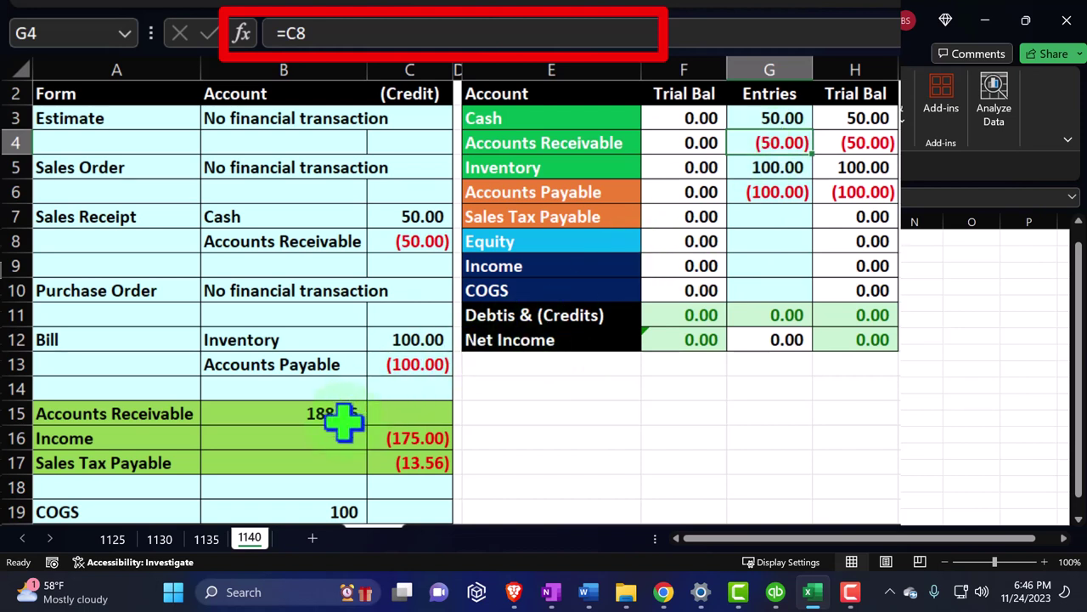
double_click(767, 143)
text(+)
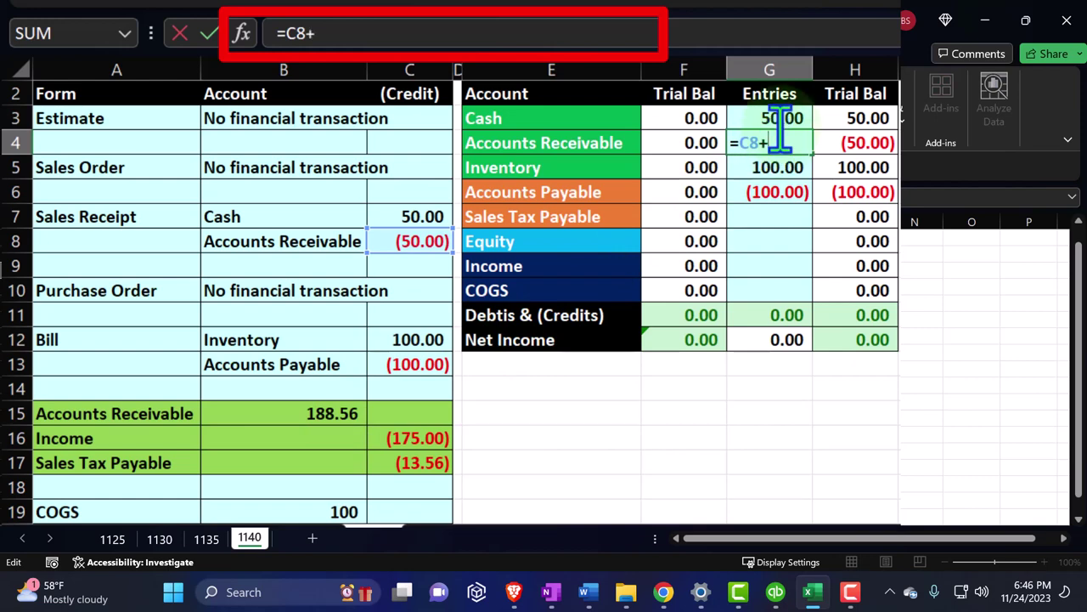
click(327, 406)
key(Return)
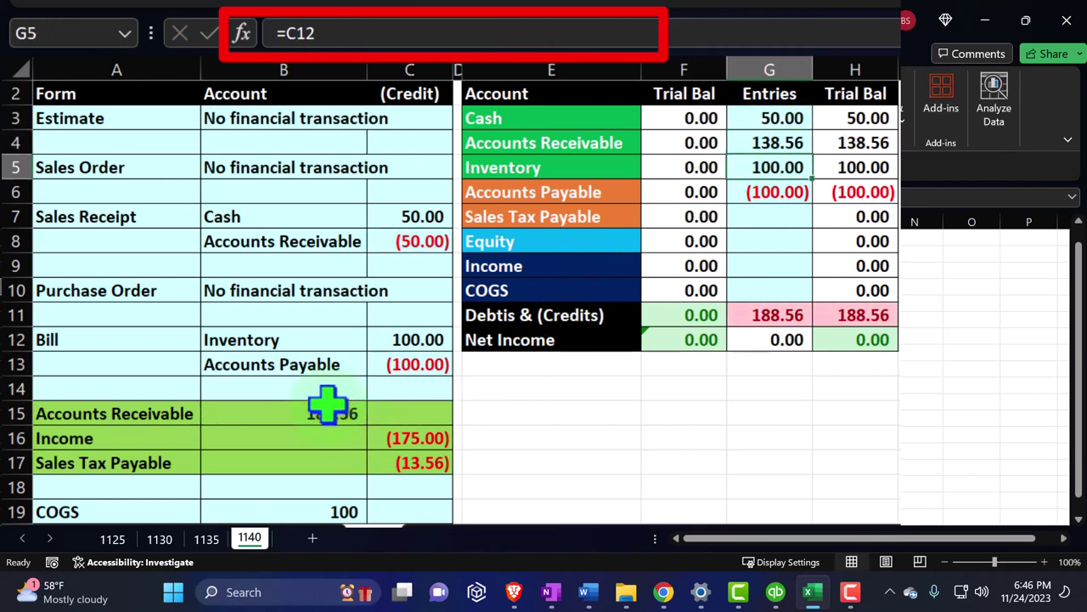
click(861, 141)
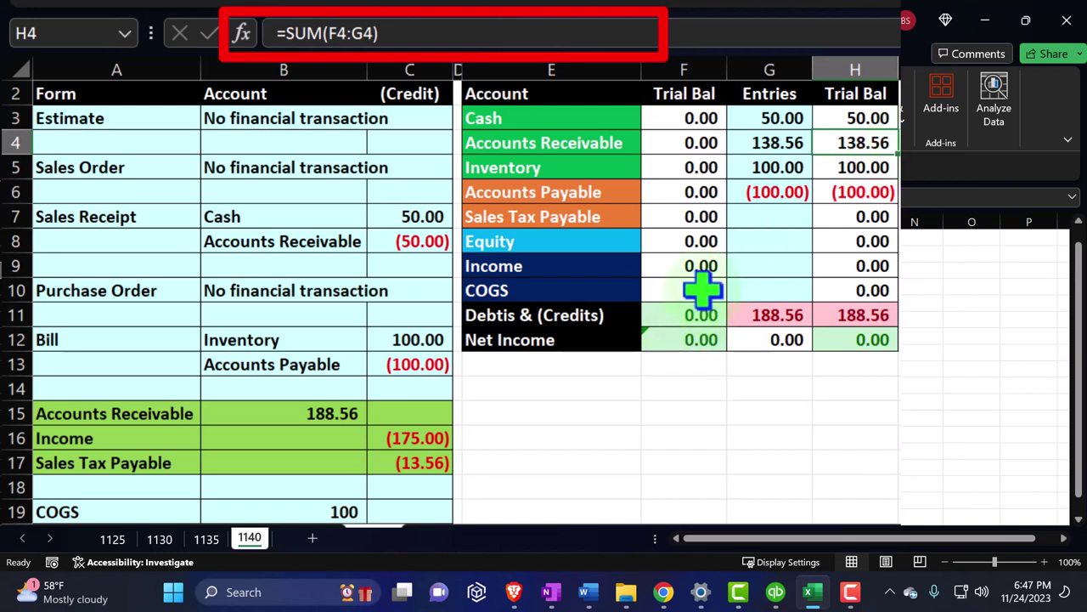
Step: Link the Income entry in G9 to the invoice's income credit with the formula =C16
click(746, 261)
text(=)
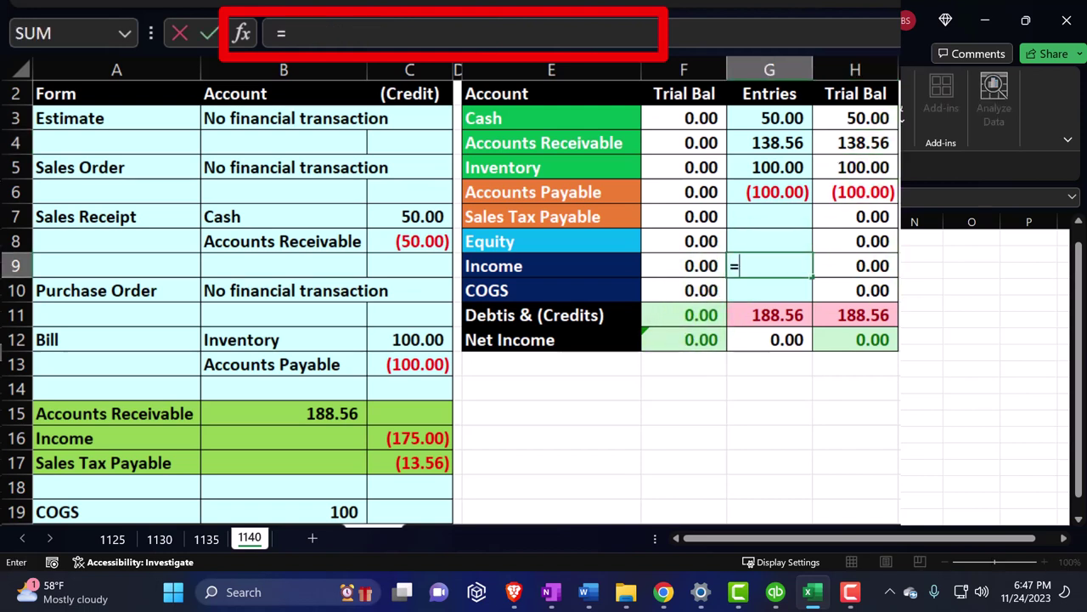
key(Down)
key(Down)
key(Down)
key(Left)
key(Down)
key(Down)
key(Left)
key(Left)
key(Left)
key(Down)
key(Down)
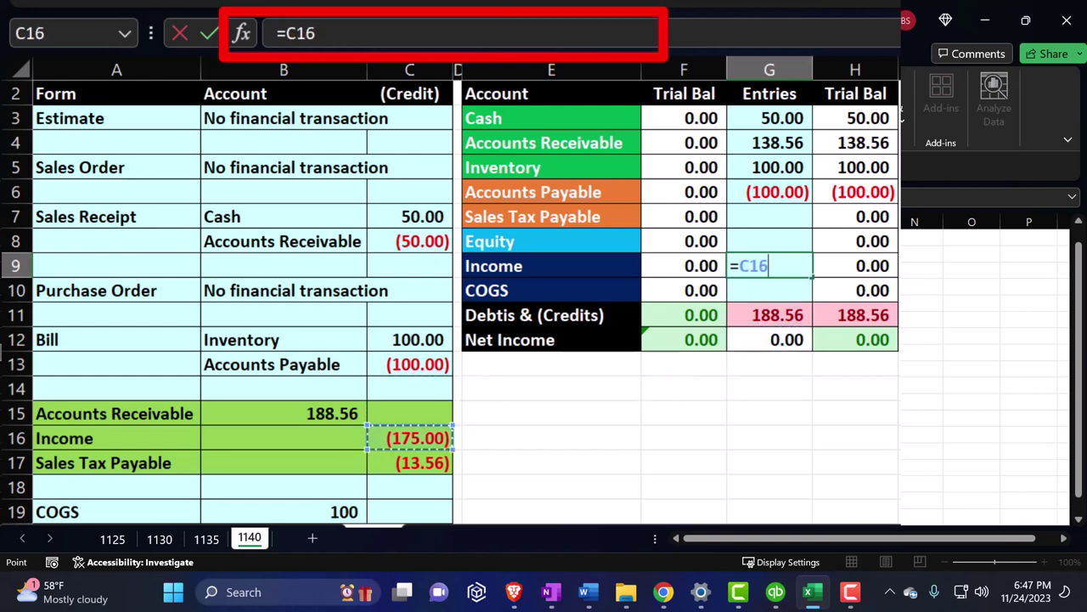
key(Return)
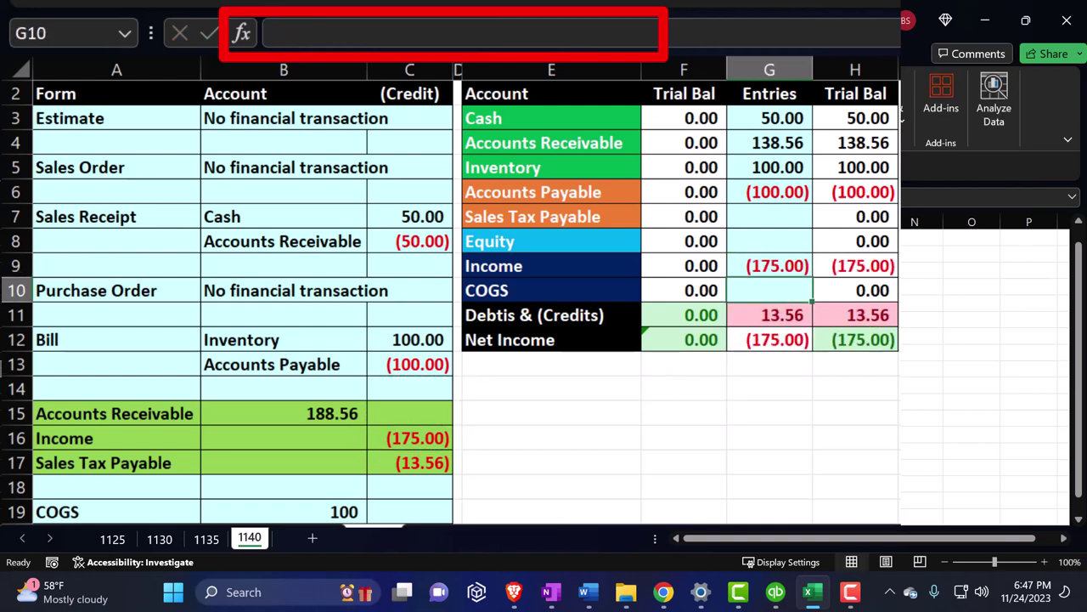
Step: Link the Sales Tax Payable entry in G7 to the invoice's sales tax credit in C17
key(Up)
key(Up)
key(Up)
text(=)
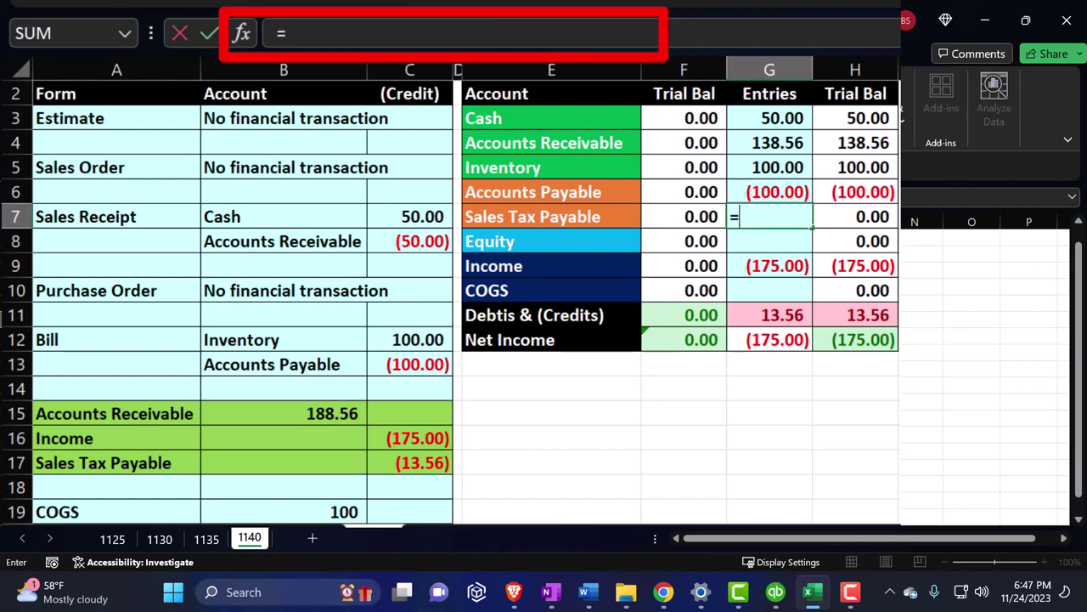
key(Down)
key(Down)
key(Down)
key(Down)
key(Down)
key(Down)
key(Down)
key(Down)
key(Left)
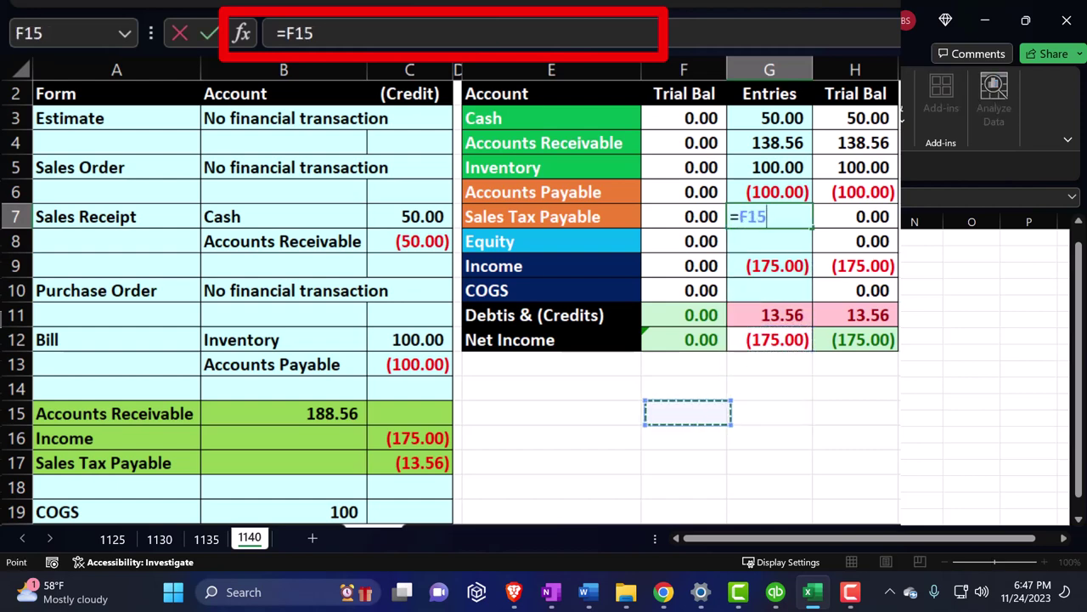
key(Left)
key(Left)
key(Left)
key(Down)
key(Down)
key(Return)
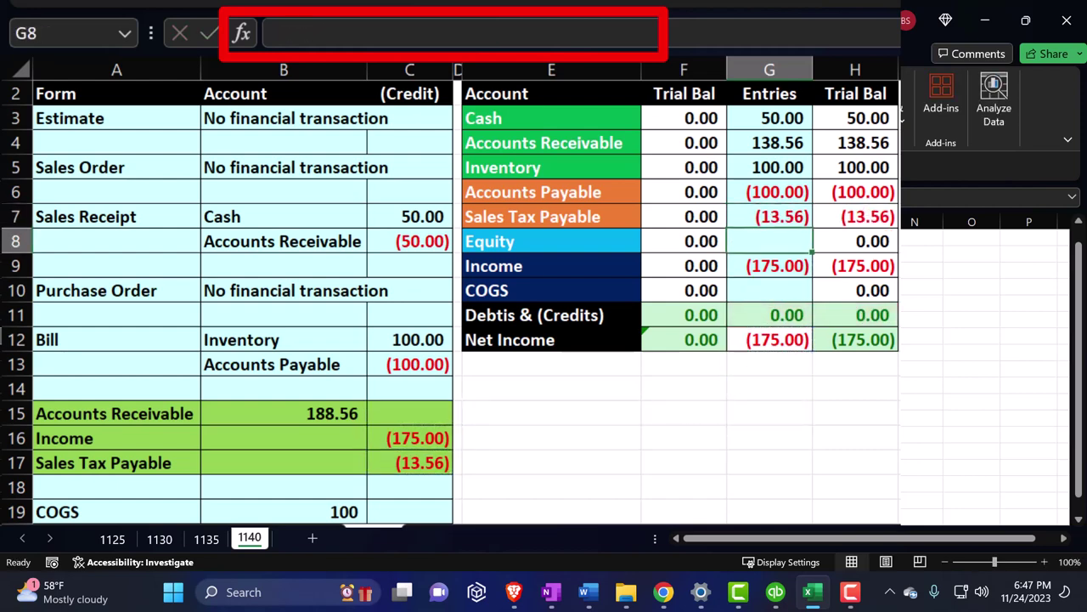
Step: Fill the invoice entry rows A15:C17 with the recently used light blue color
scroll(328, 357, down, 1)
drag(140, 341, 426, 392)
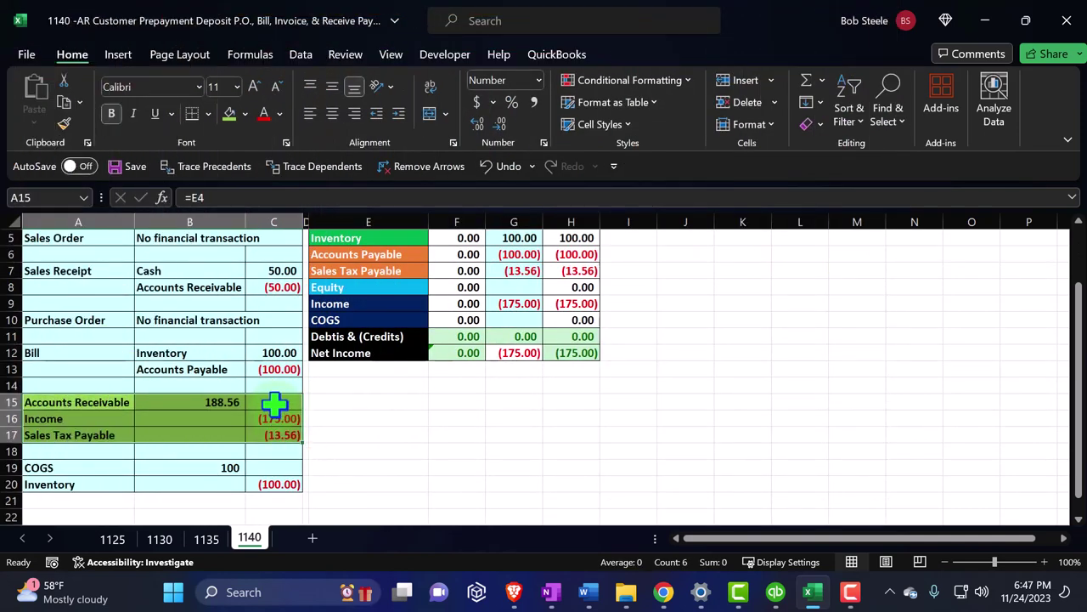
right_click(277, 414)
click(360, 547)
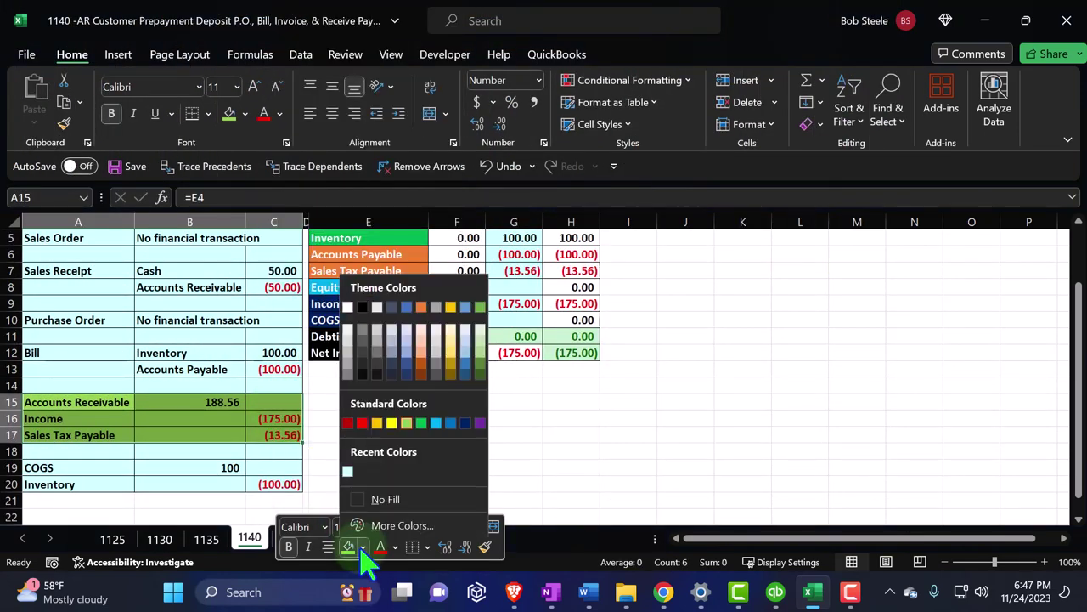
click(352, 470)
Step: Link the COGS entry in G10 to the cost of goods sold debit in B19
click(189, 466)
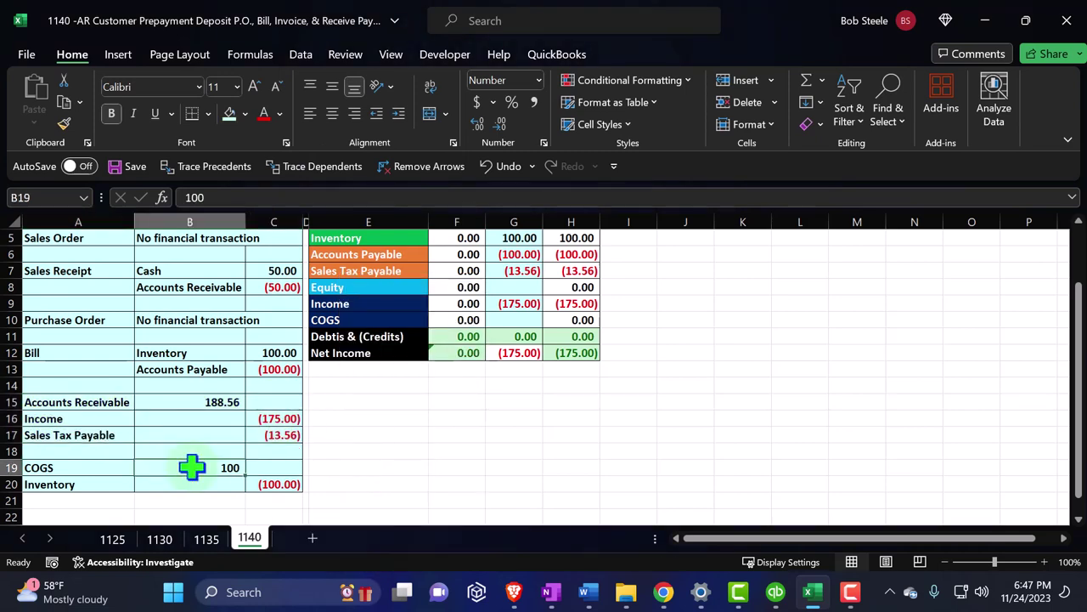
click(514, 319)
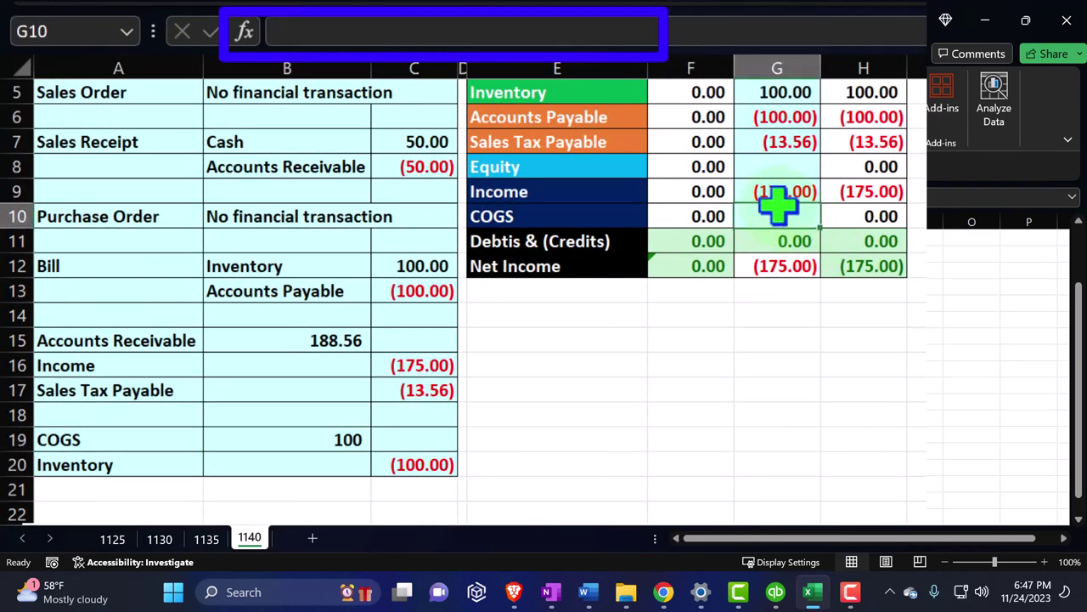
text(=)
key(Down)
key(Left)
key(Left)
key(Left)
key(Left)
key(Down)
key(Down)
key(Down)
key(Down)
key(Down)
key(Down)
key(Down)
key(Down)
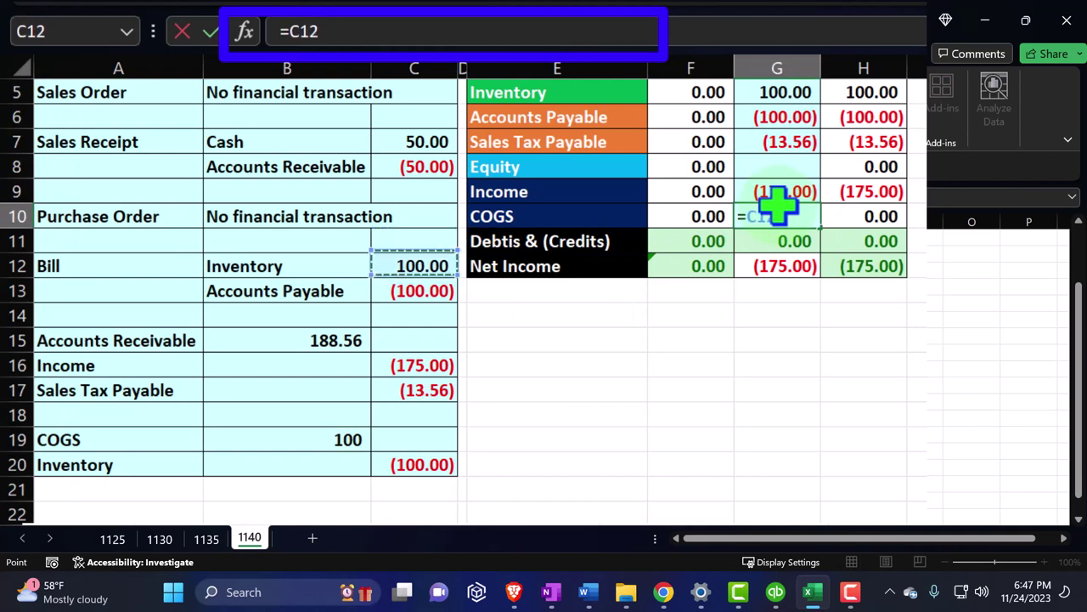
key(Left)
key(Return)
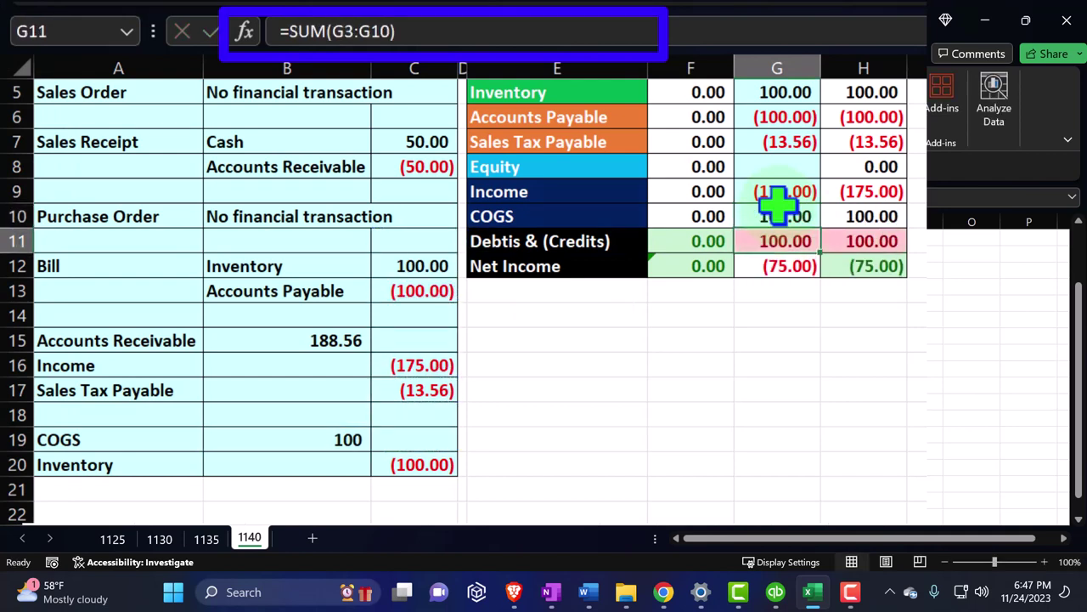
Step: Add the invoice's Inventory credit in C20 to the Inventory entry formula in G5, after the existing C12 reference
scroll(777, 209, up, 1)
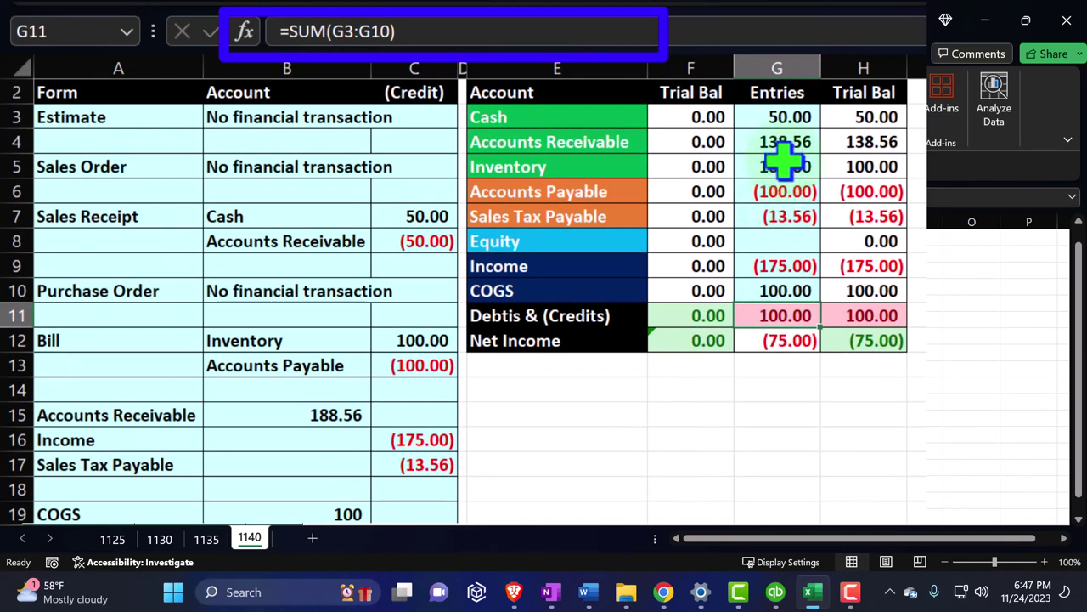
click(782, 168)
text(=C12+)
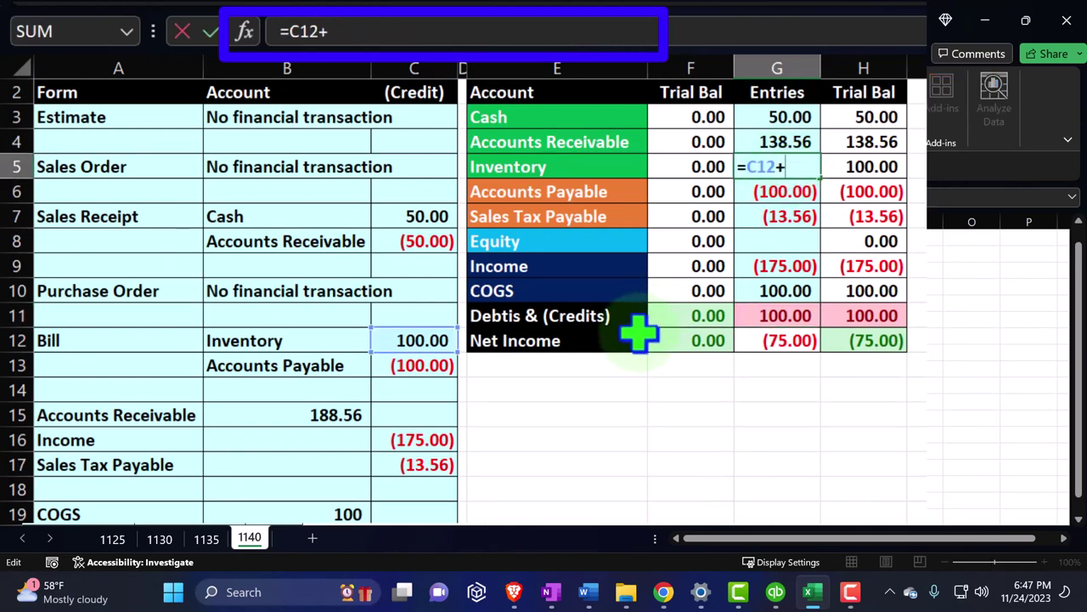
scroll(638, 332, down, 2)
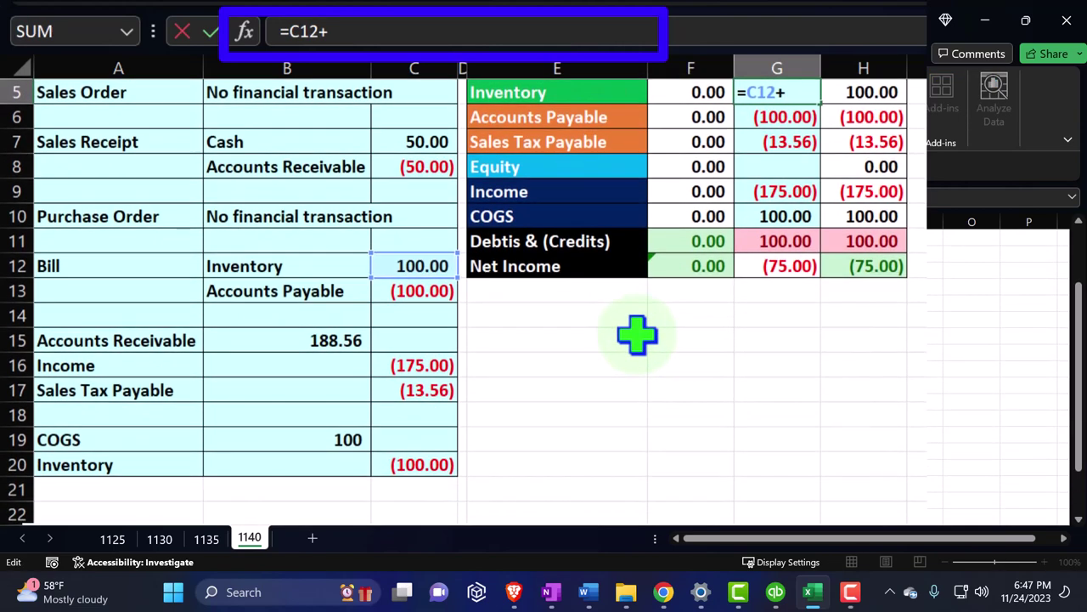
click(429, 389)
scroll(645, 393, up, 3)
key(Return)
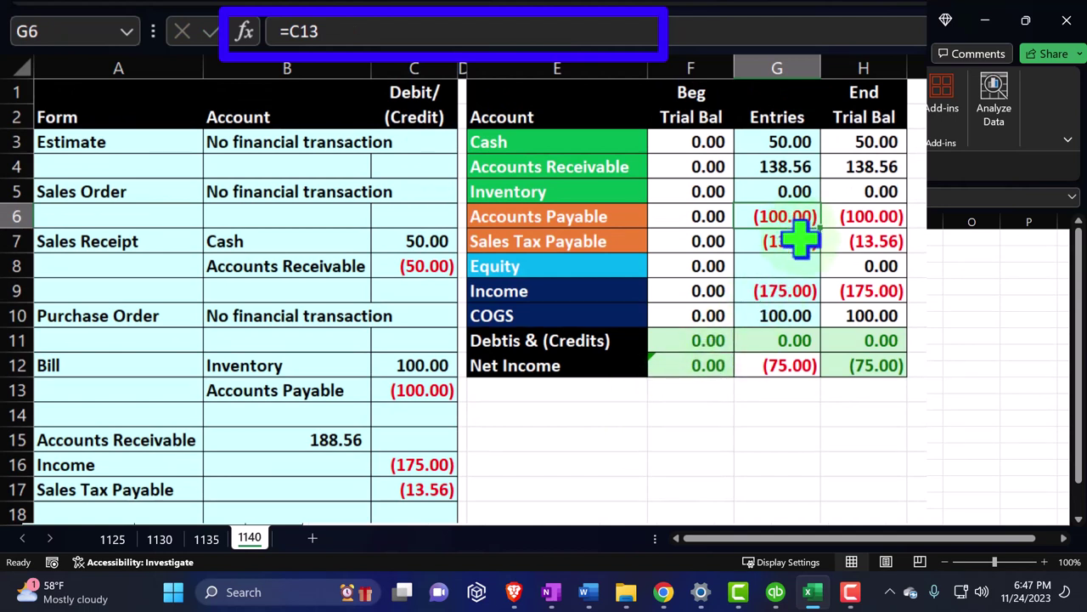
Step: Examine the ending Income, COGS, Net Income, Accounts Receivable and Inventory balances, along with the sales receipt and invoice entries behind the receivable
click(866, 290)
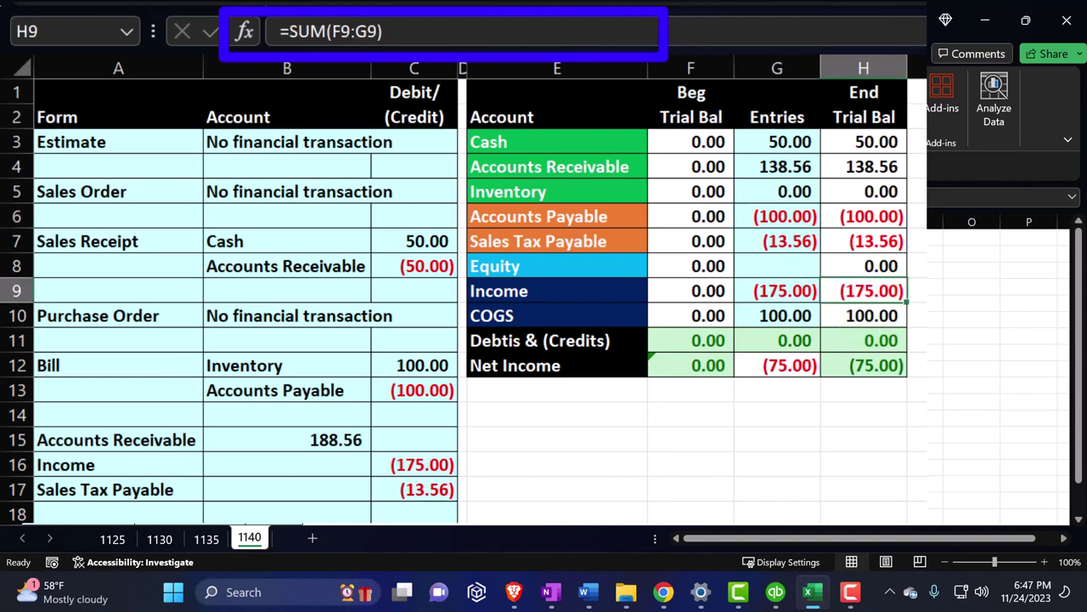
click(863, 315)
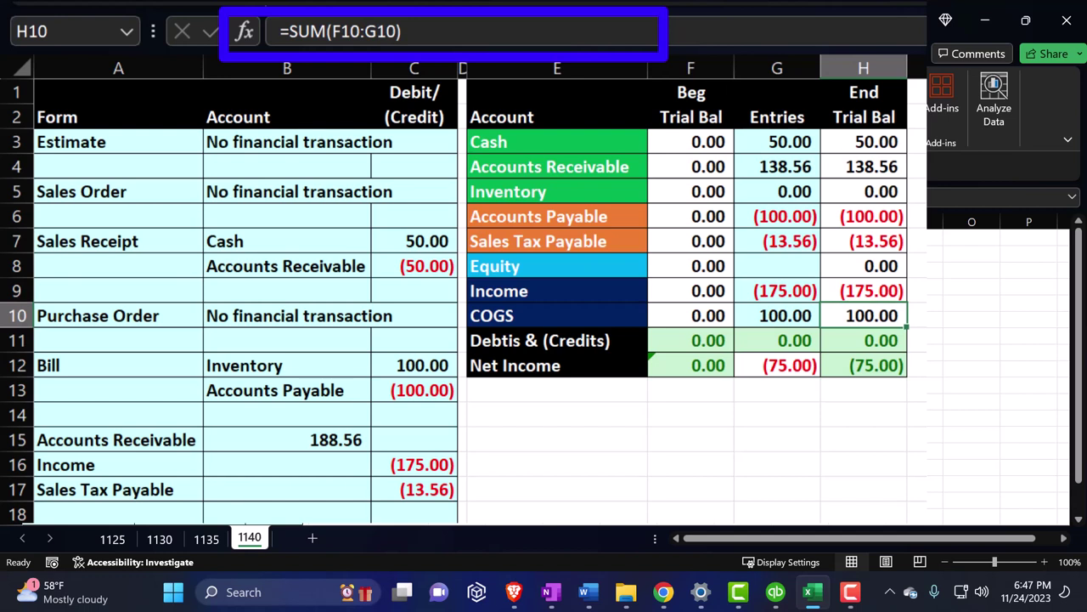
click(901, 365)
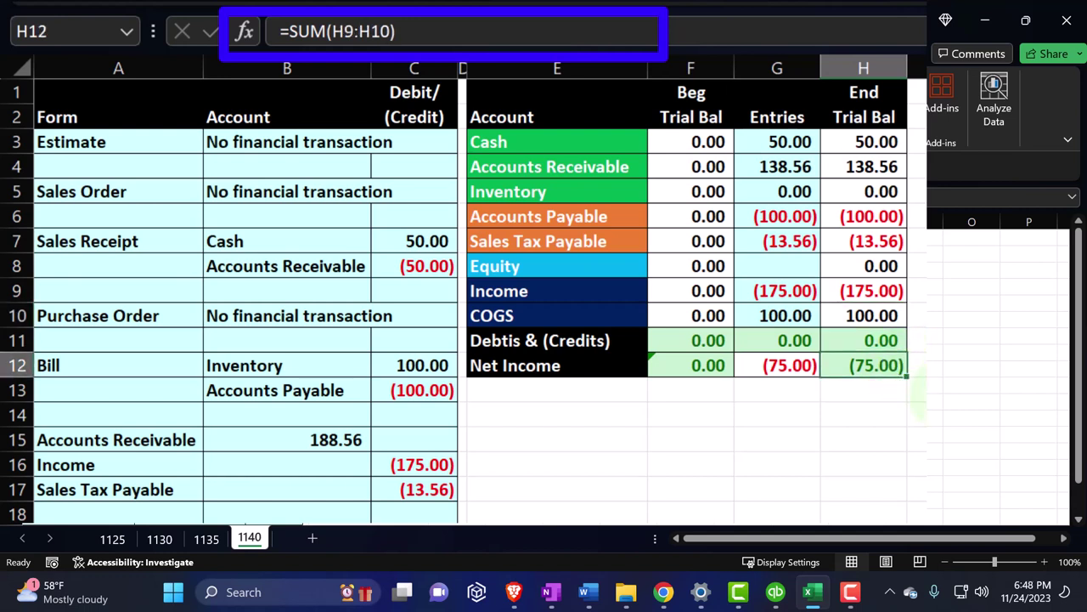
click(157, 538)
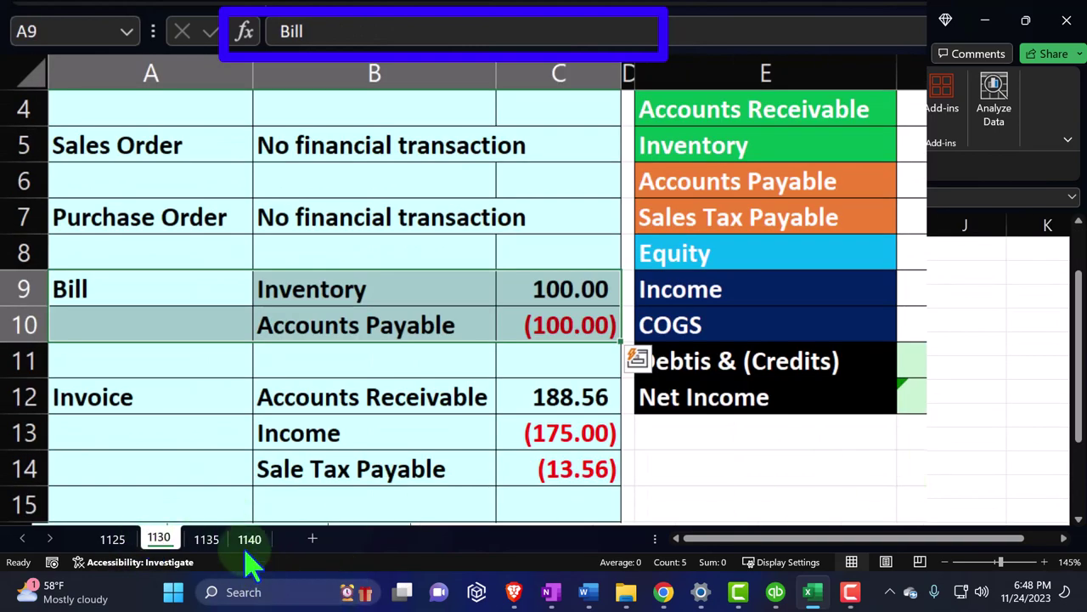
click(251, 540)
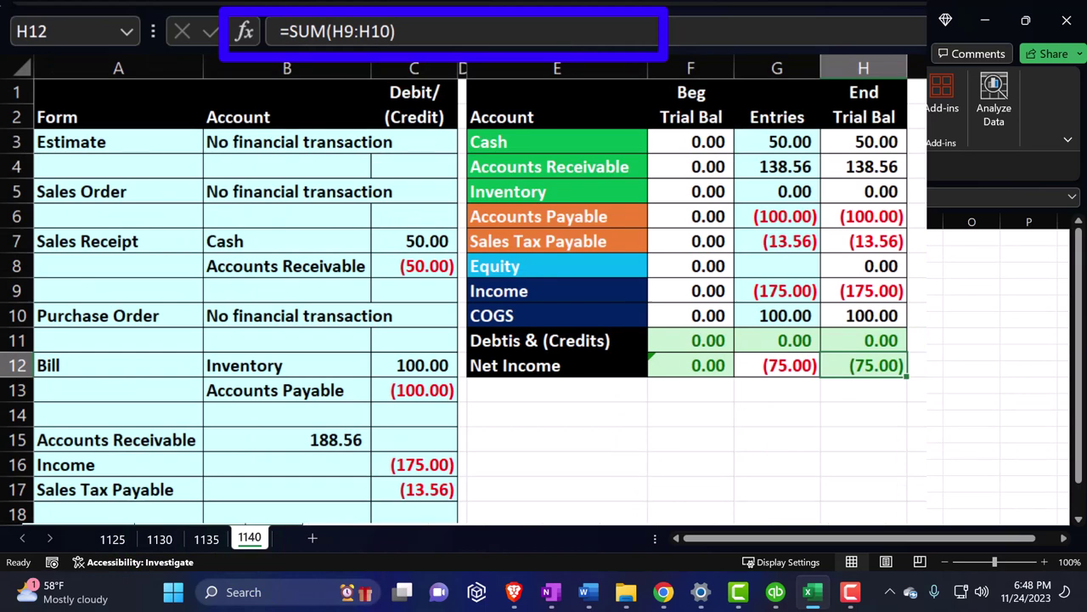
click(892, 166)
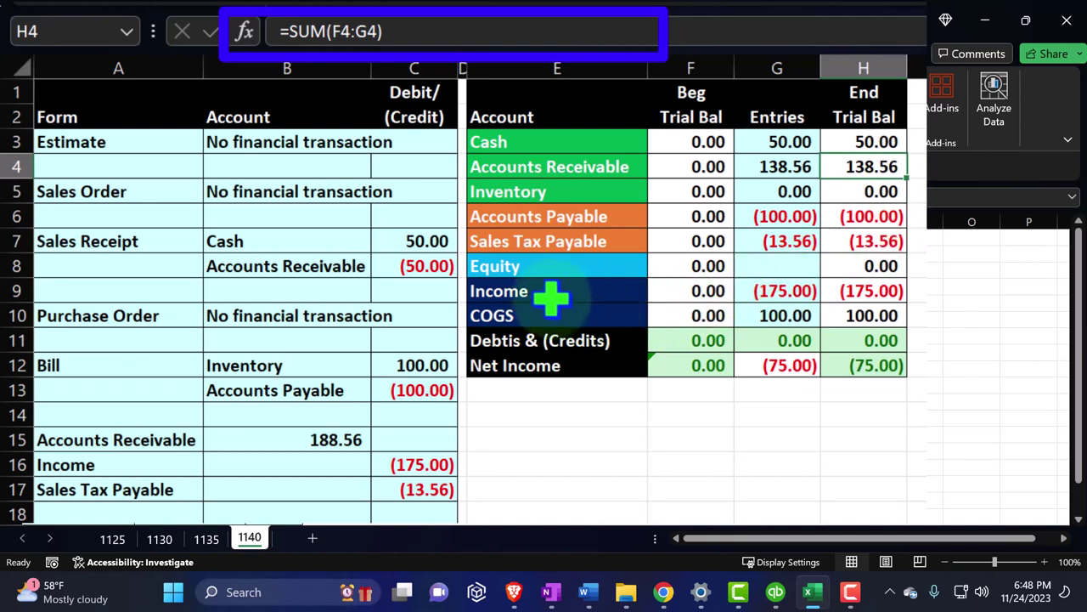
click(440, 263)
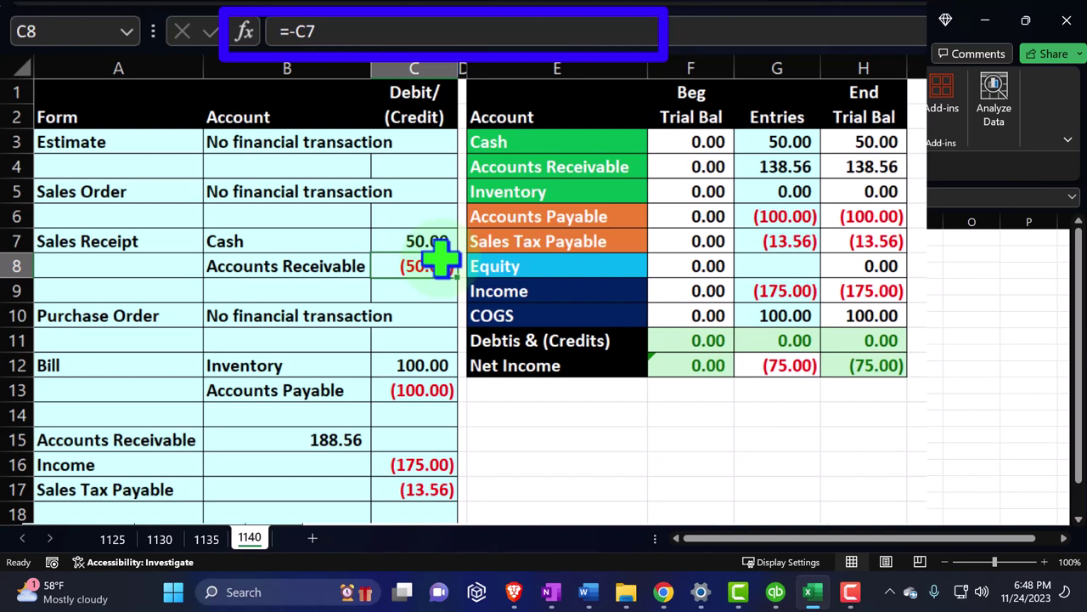
ctrl+click(350, 456)
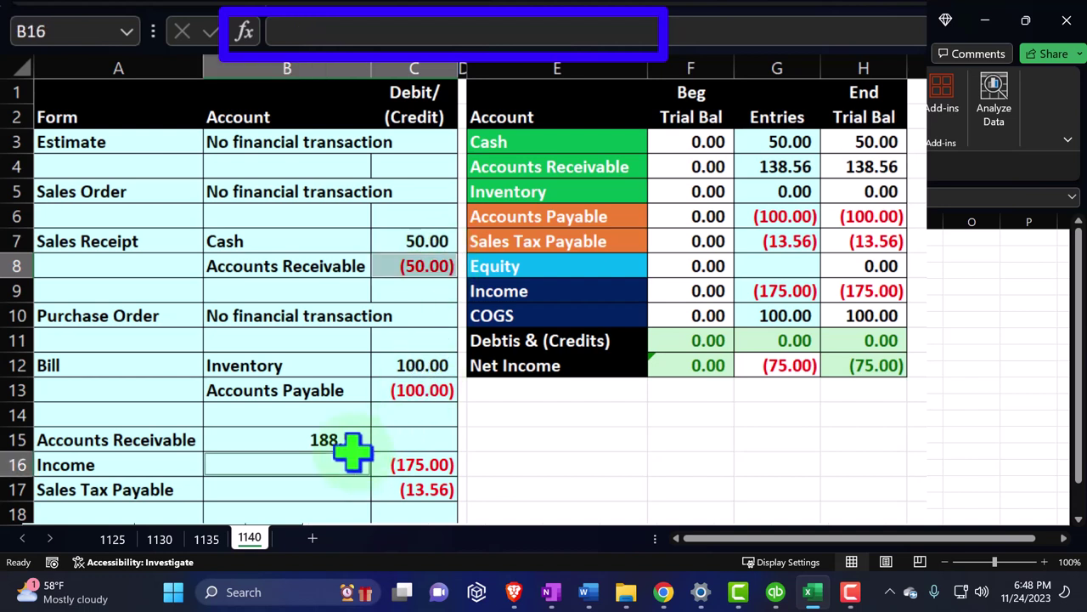
click(344, 439)
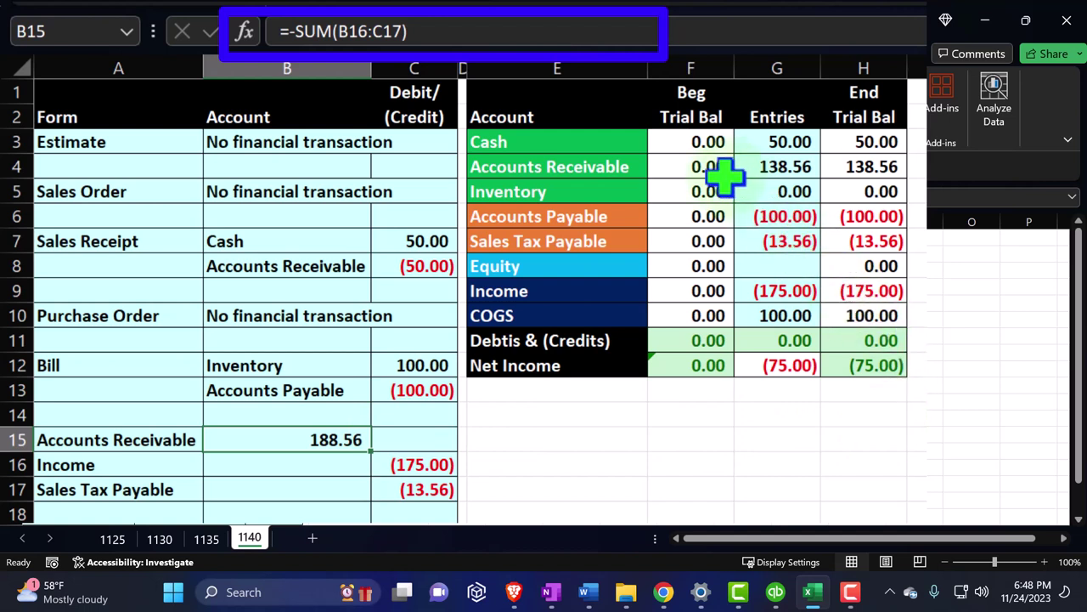
drag(626, 167, 850, 164)
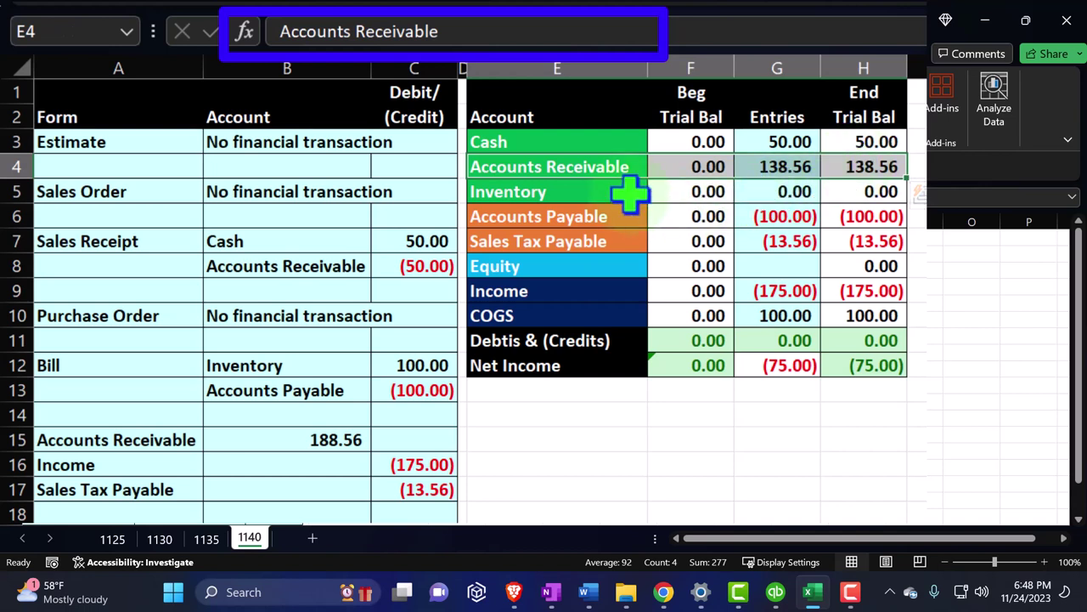
drag(609, 190, 852, 188)
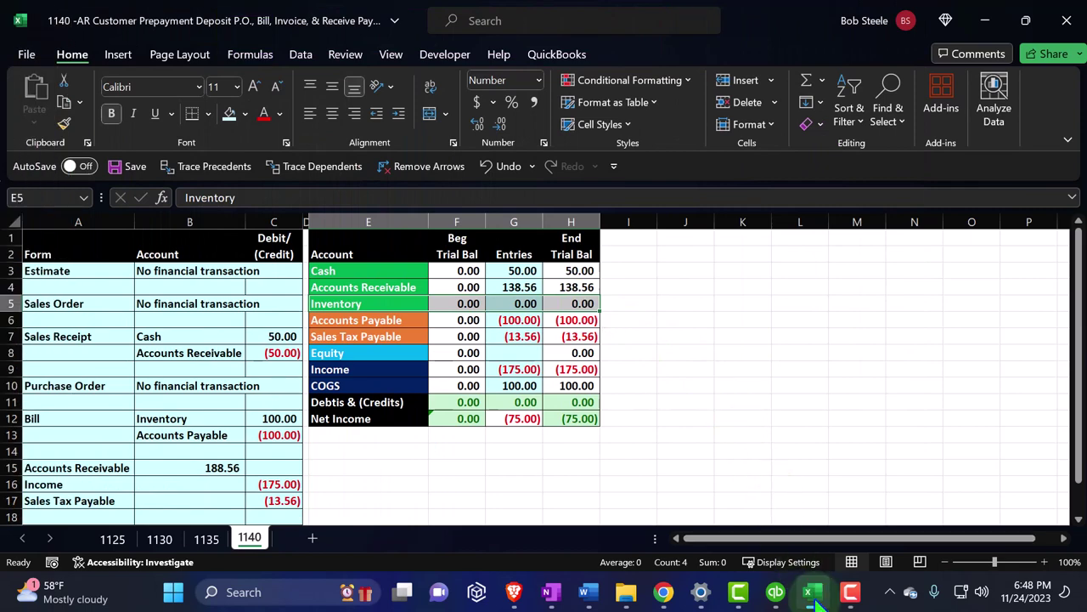
Step: Switch to QuickBooks and return to the open customer prepayment invoice
click(813, 594)
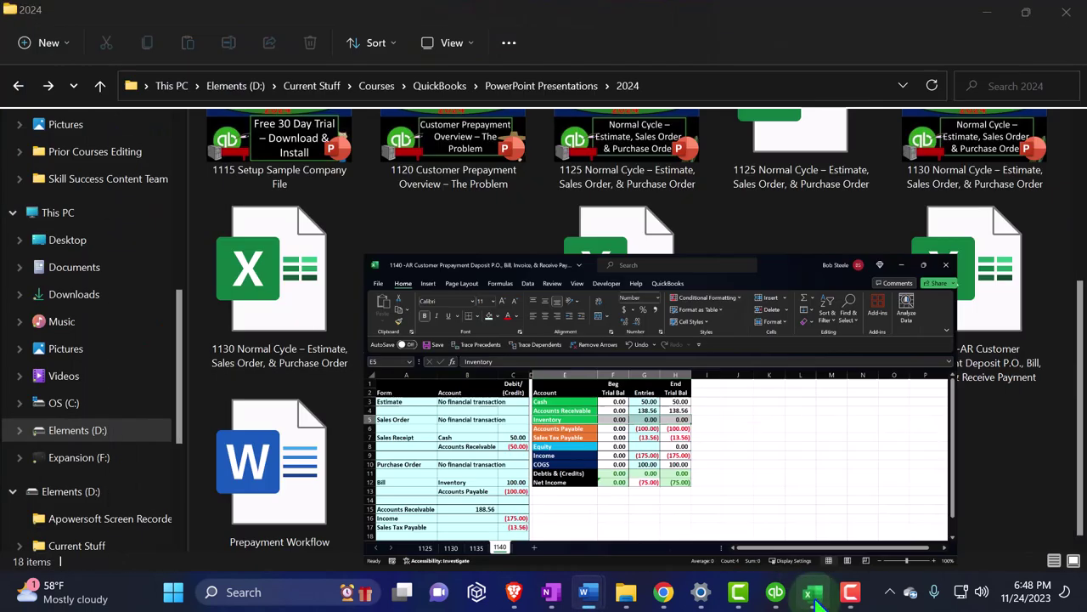
click(778, 595)
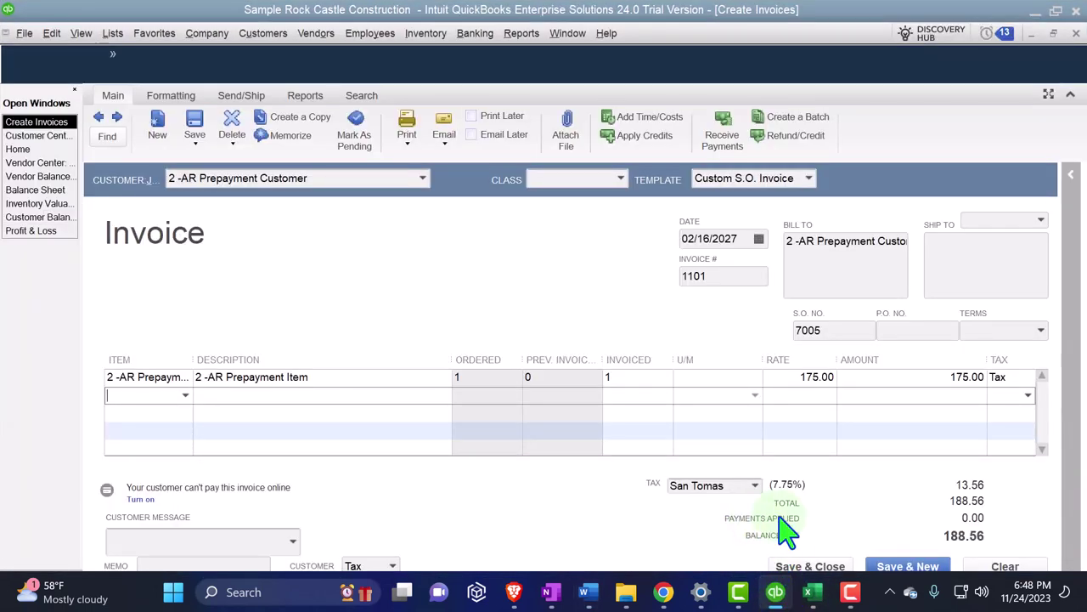
Step: Save and close the customer prepayment invoice, and bring up the Balance Sheet at its current assets
click(838, 567)
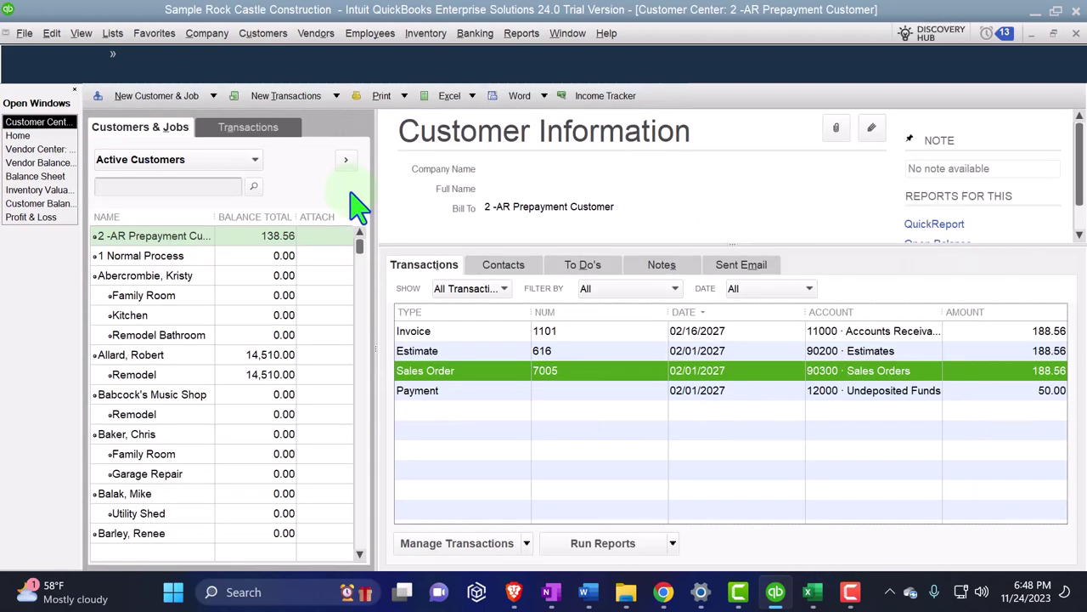
click(38, 176)
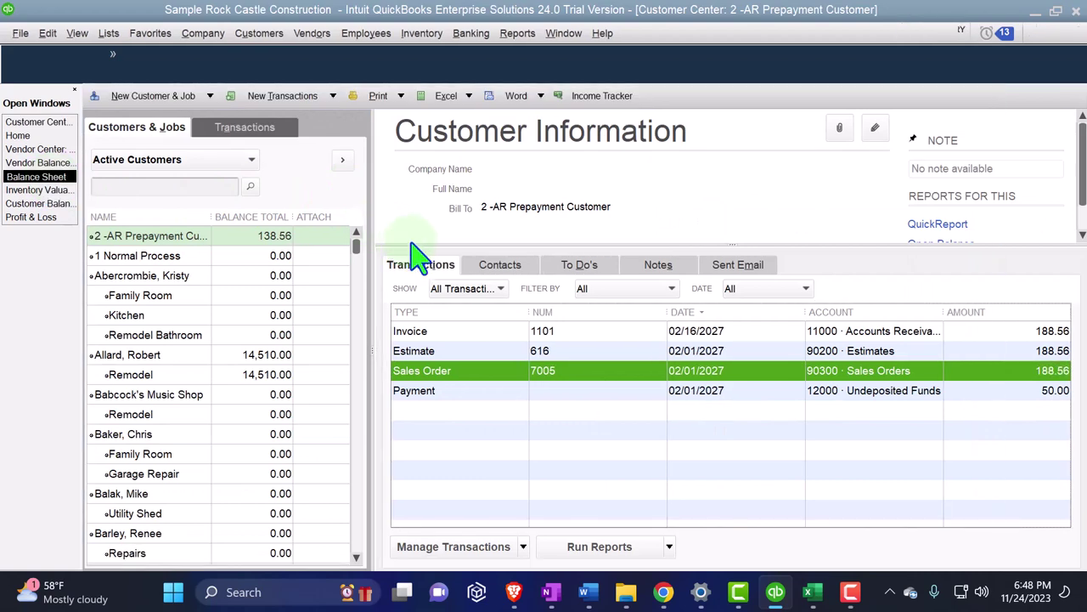
scroll(442, 374, up, 15)
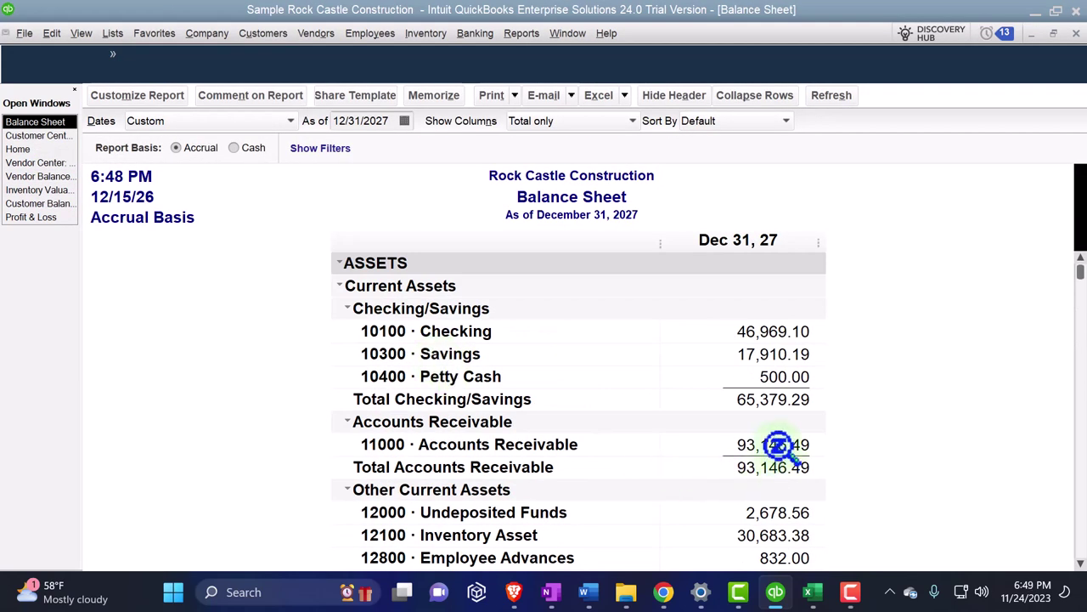
Step: Examine the transactions behind Accounts Receivable on the Balance Sheet, including invoice 1101, and close the detail report
double_click(777, 446)
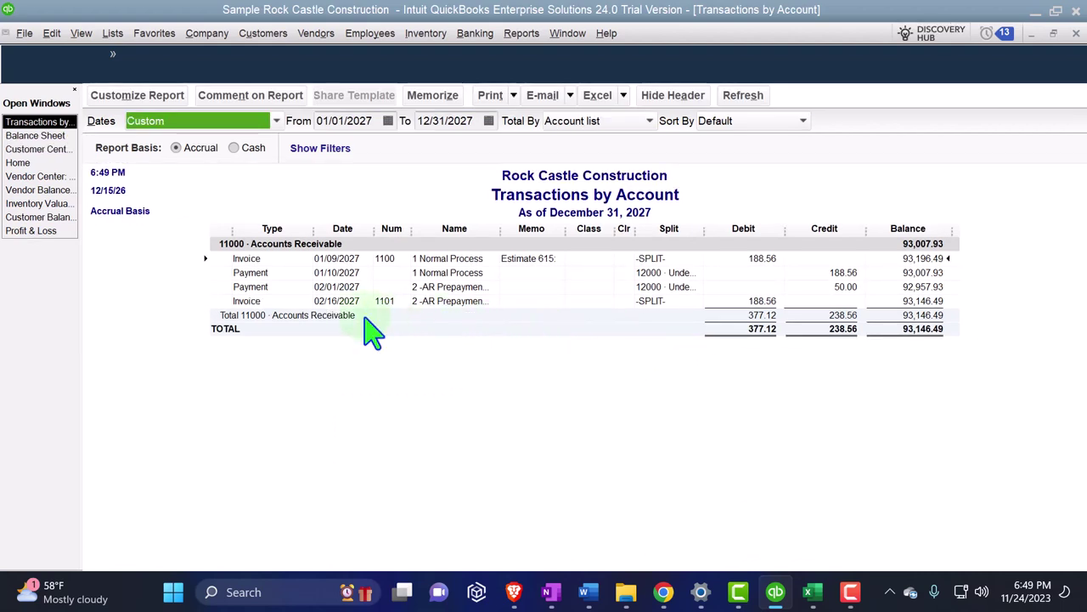
click(762, 302)
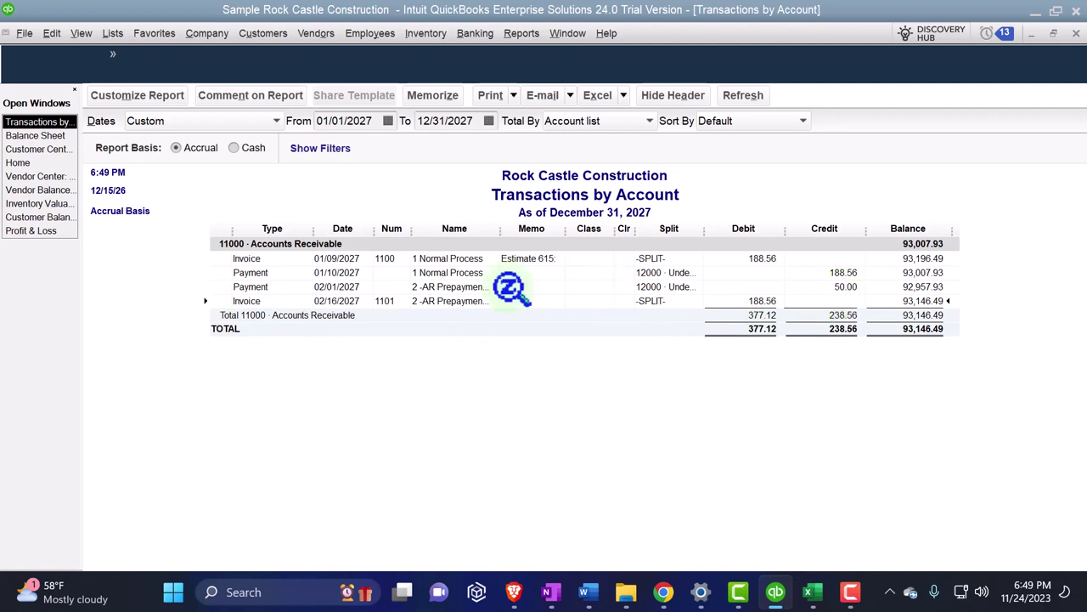
click(1075, 35)
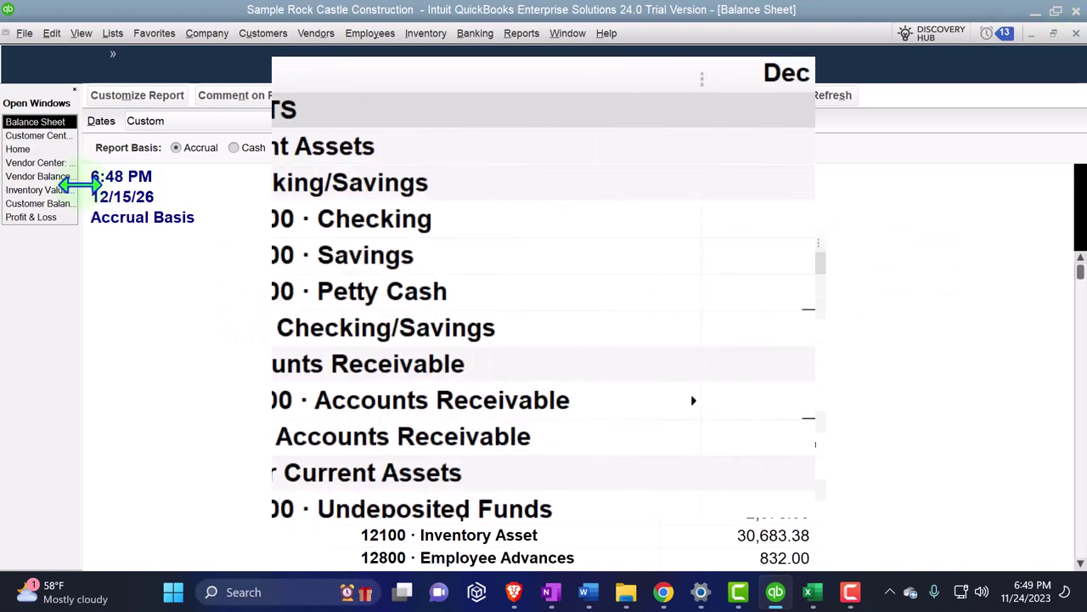
Step: Examine the February transactions behind Income 2 -AR Prepayment on the Profit & Loss report, and close the detail report
click(34, 217)
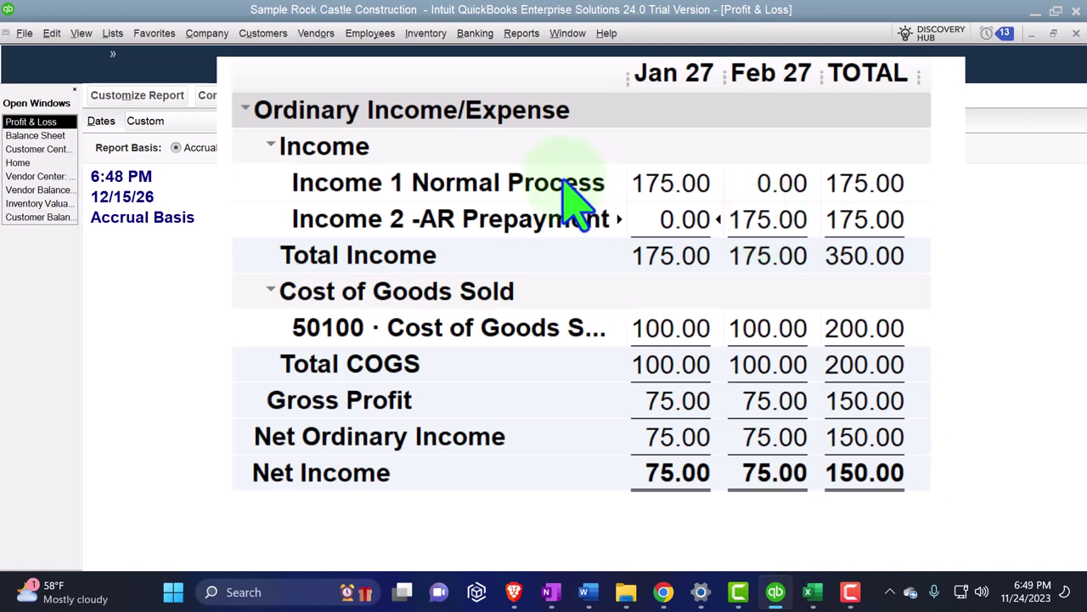
double_click(760, 219)
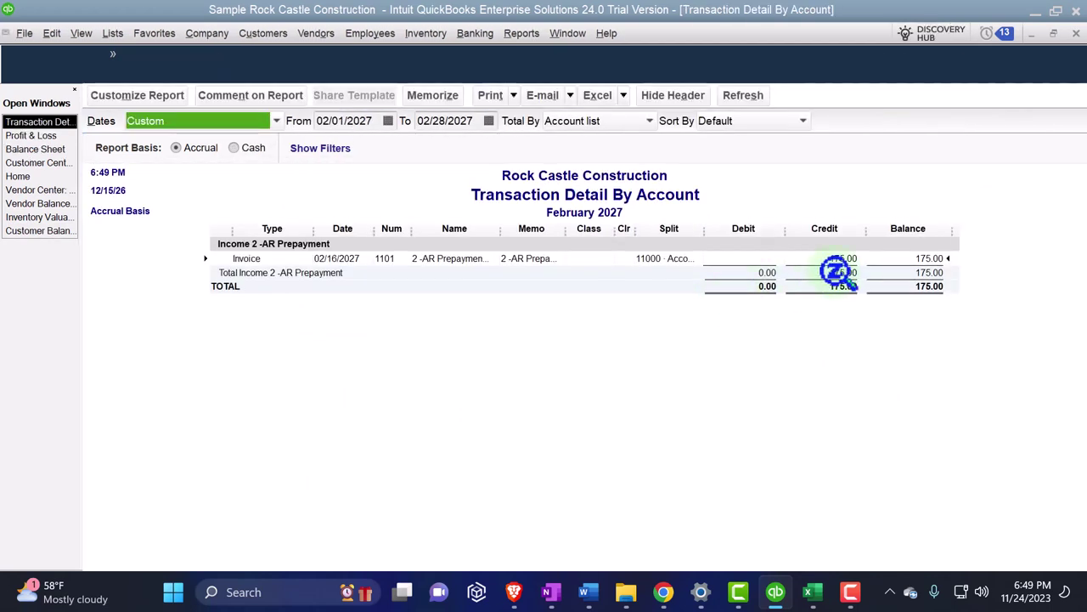
click(1076, 34)
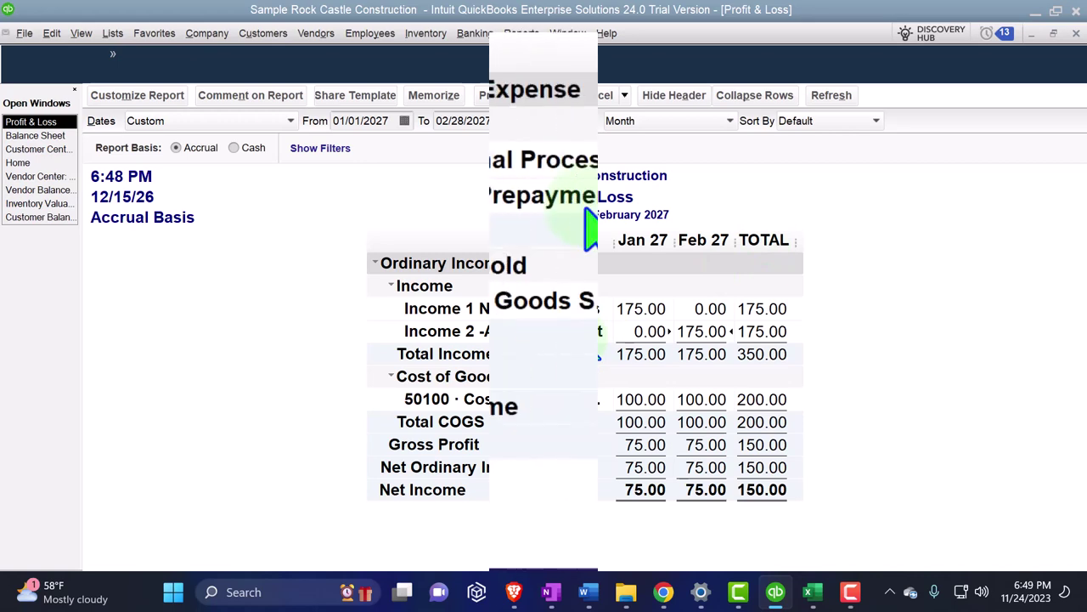
Step: Return to the Balance Sheet and locate the Sales Tax Payable amount under Other Current Liabilities to inspect its transactions
click(34, 136)
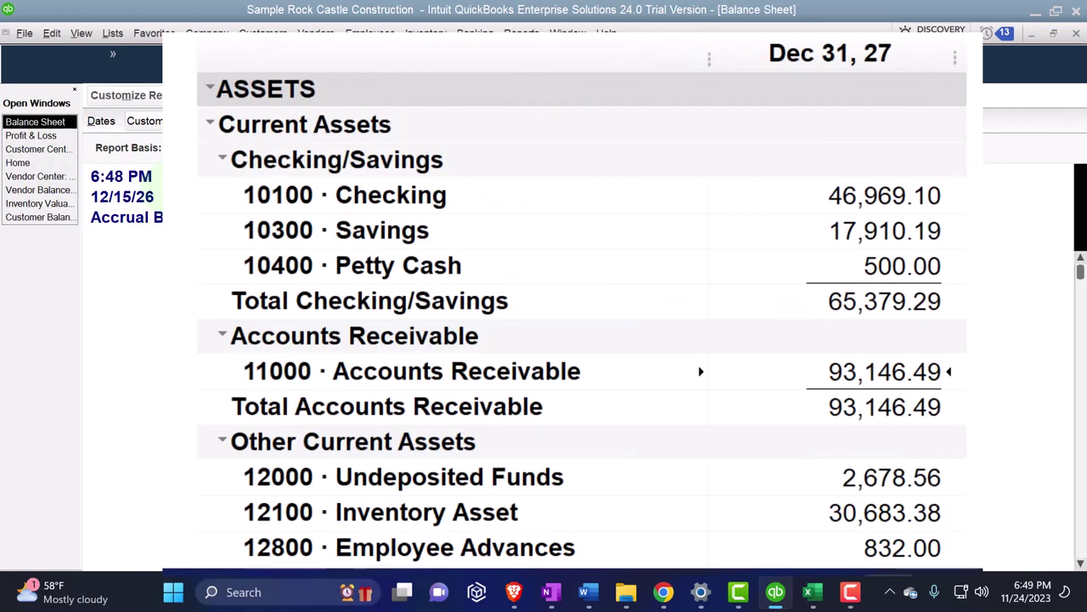
scroll(459, 361, down, 11)
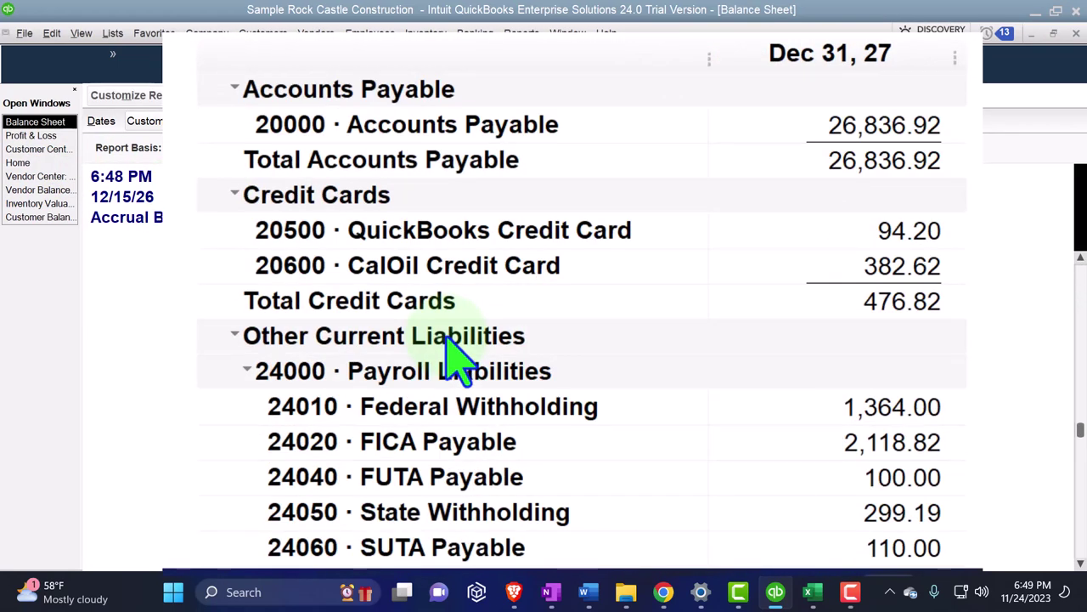
scroll(459, 361, up, 1)
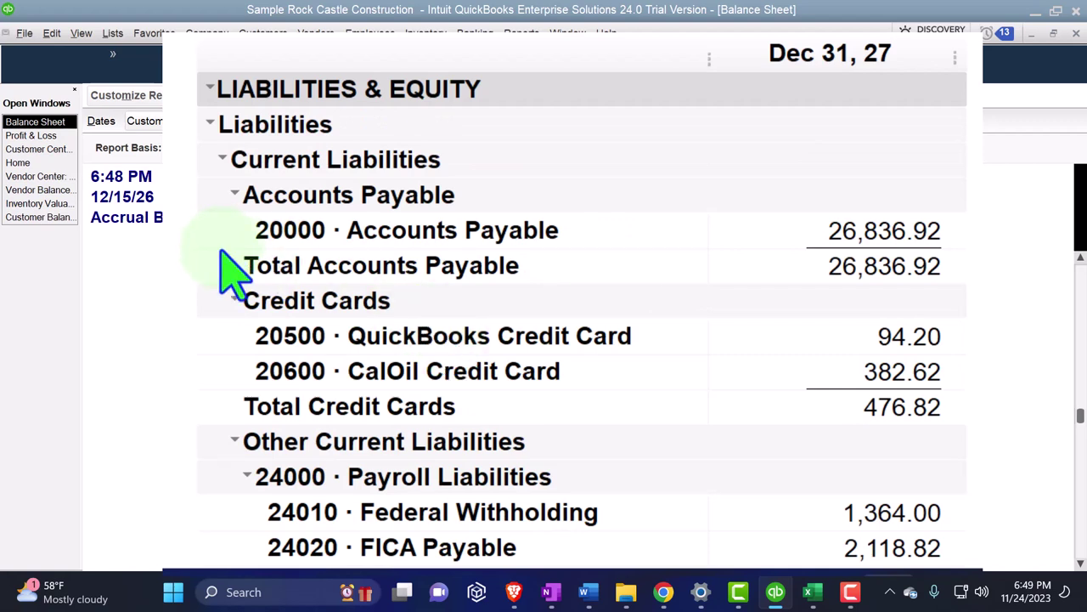
scroll(229, 269, down, 5)
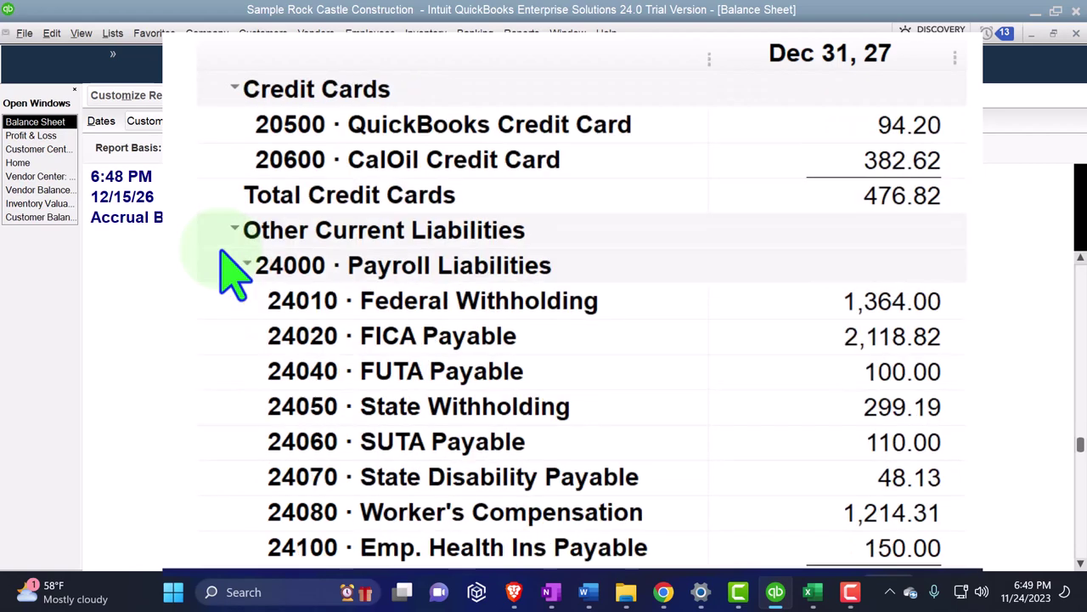
scroll(230, 268, down, 1)
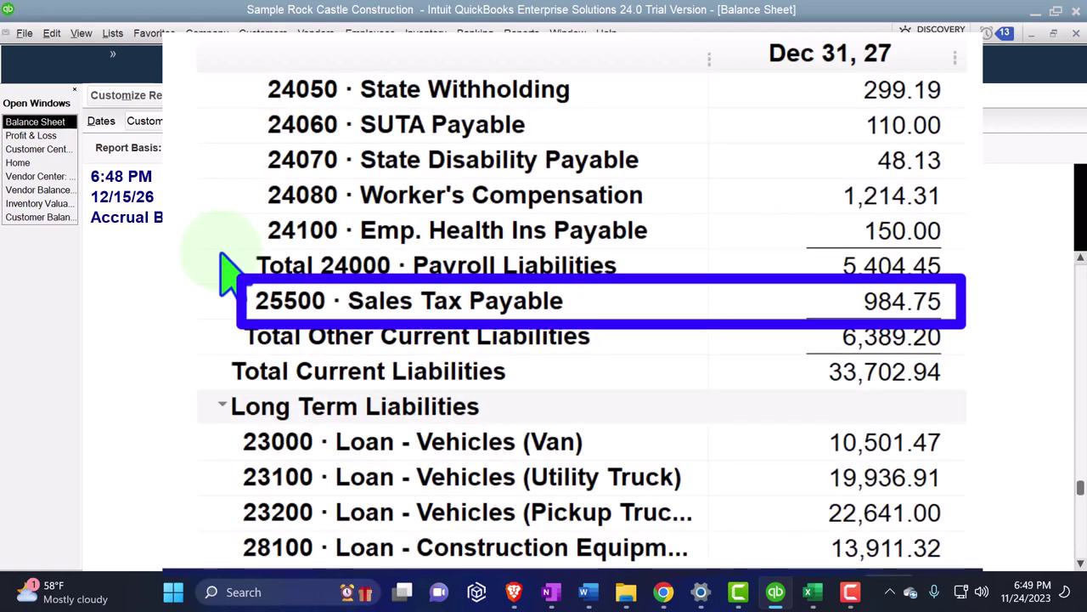
click(903, 302)
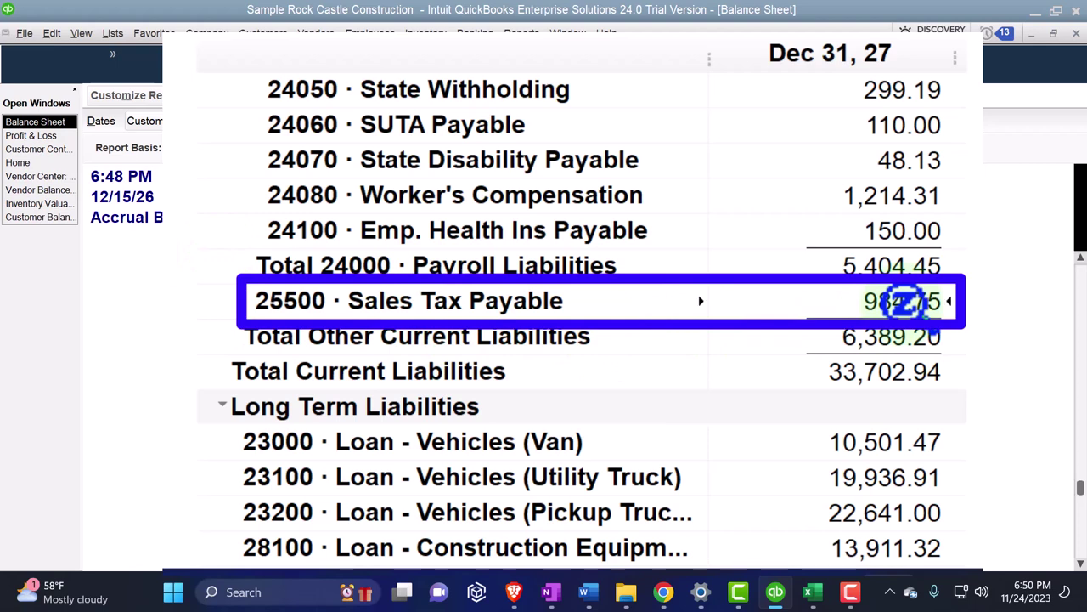